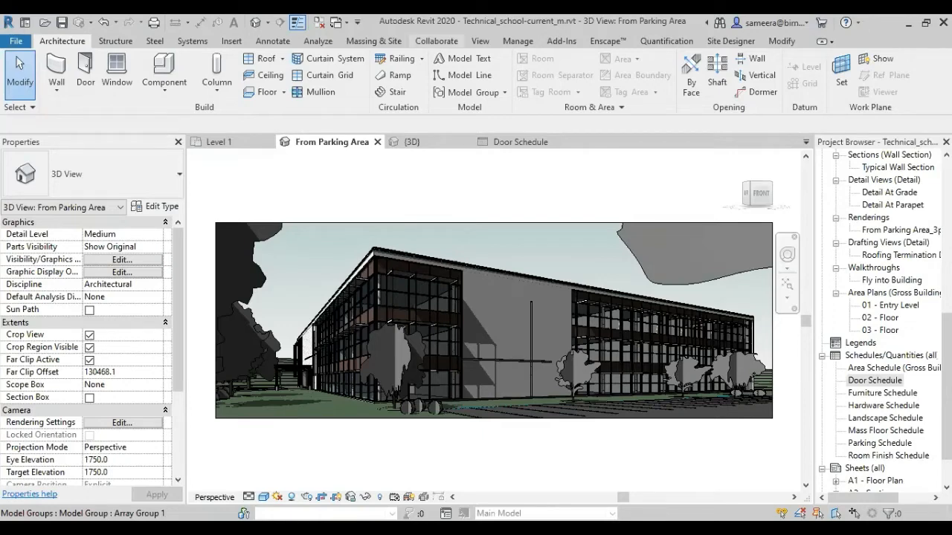
# Step: Open the 01 - Entry Level floor plan and dismiss the save reminder without saving
pyautogui.click(435, 41)
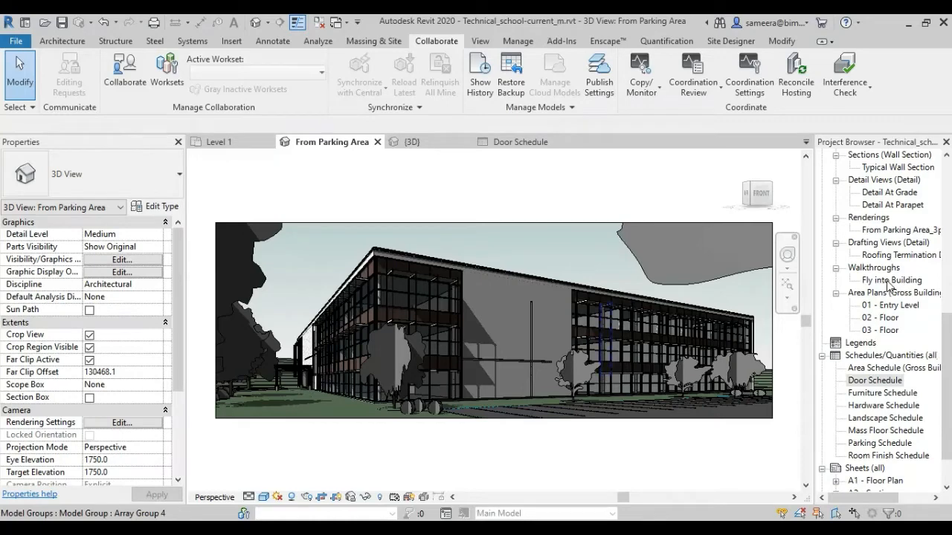
pyautogui.scroll(9, 887, 286)
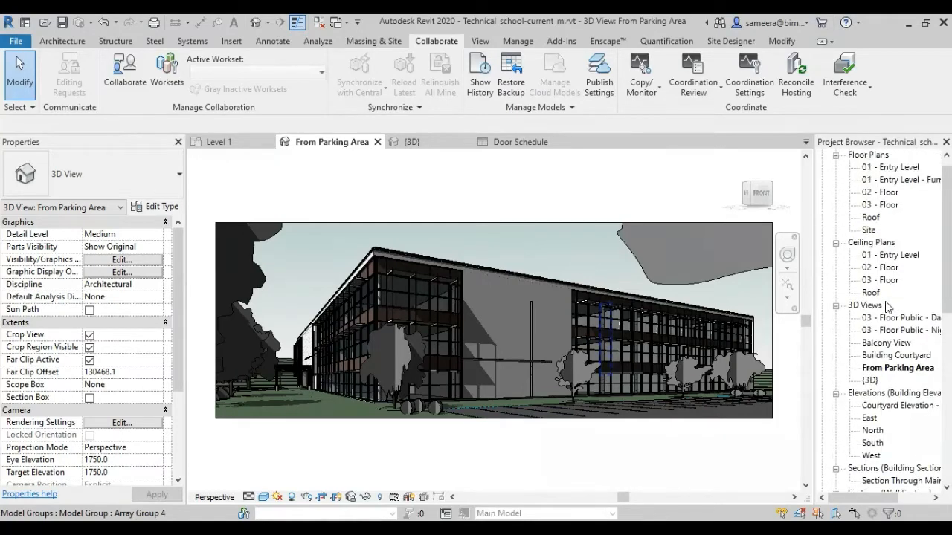
pyautogui.scroll(1, 887, 307)
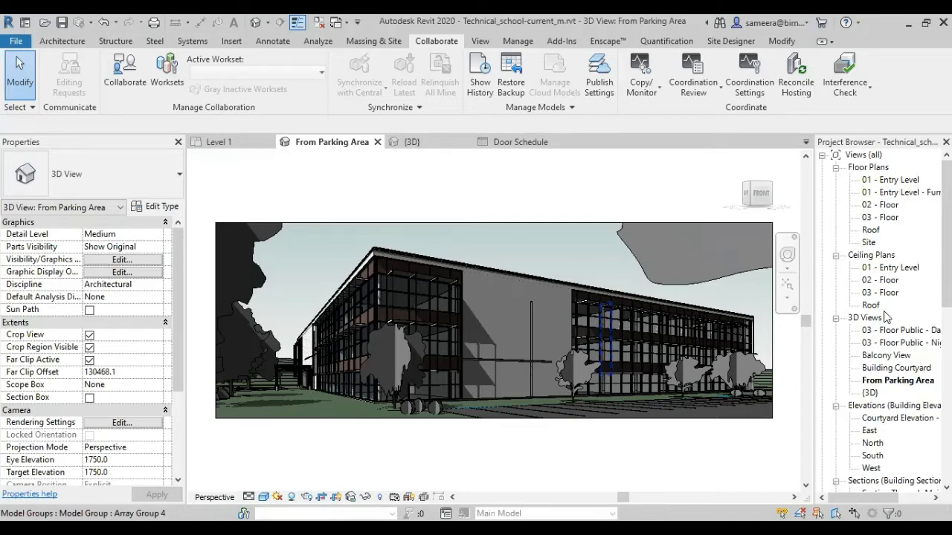
pyautogui.click(885, 181)
pyautogui.doubleClick(885, 180)
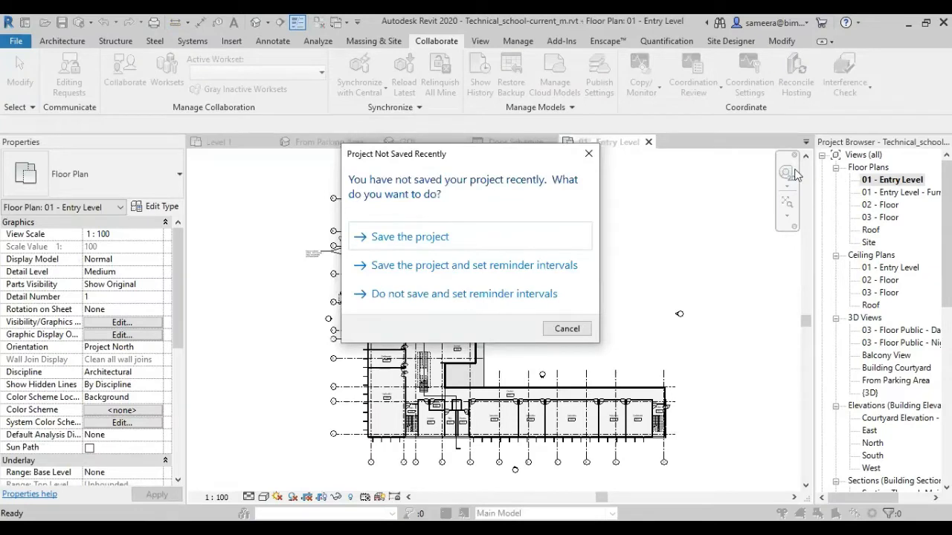
pyautogui.click(588, 154)
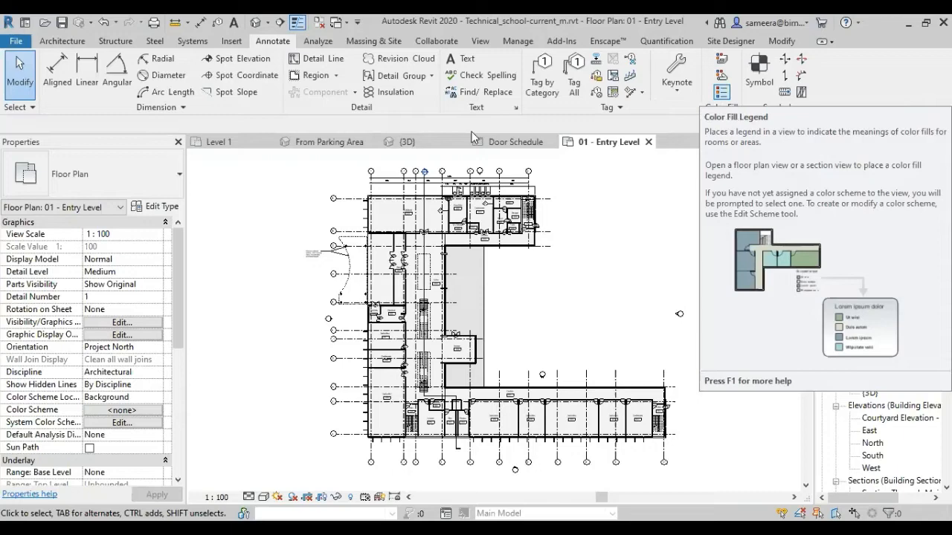
# Step: Find and select door 124 between the Prep/Dish and Dry Storage rooms for a close look
pyautogui.scroll(4, 405, 179)
pyautogui.scroll(5, 456, 209)
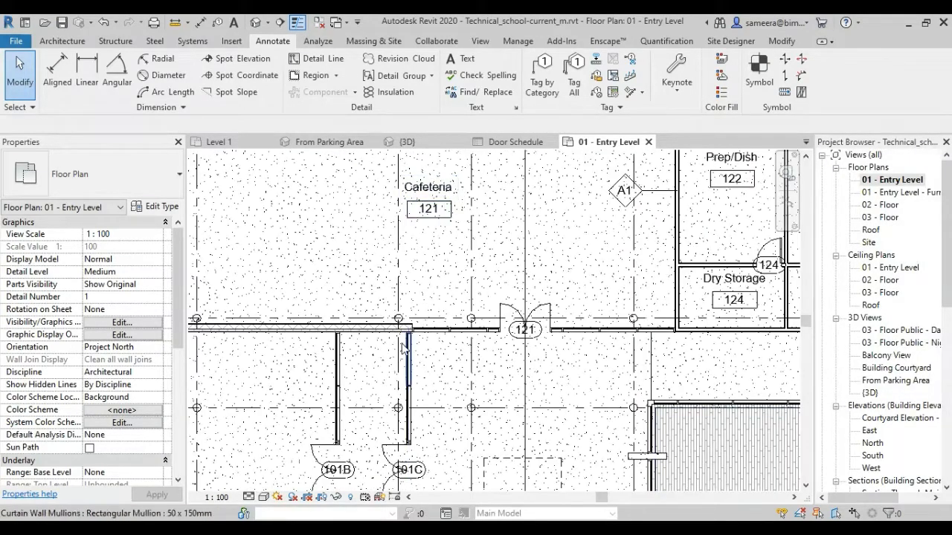
pyautogui.scroll(-5, 400, 296)
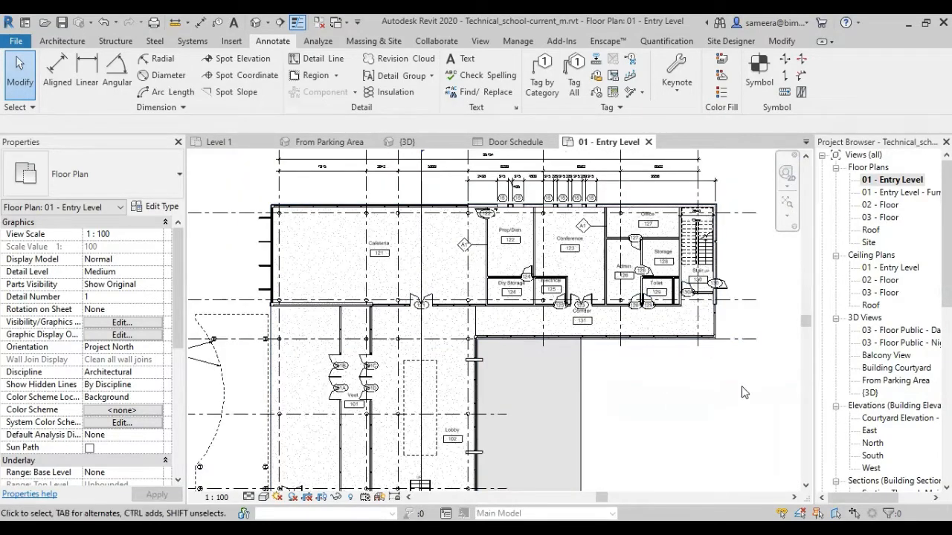
pyautogui.scroll(2, 407, 256)
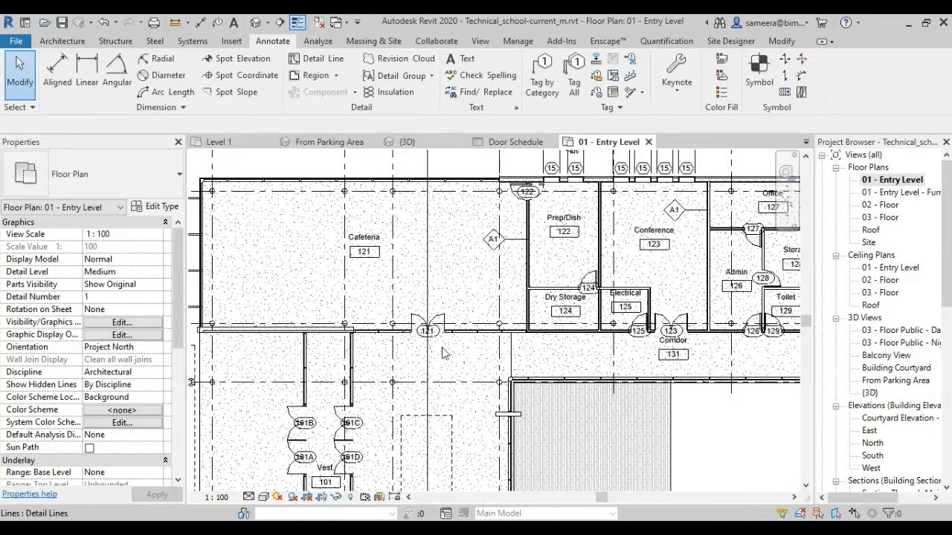
pyautogui.scroll(3, 536, 240)
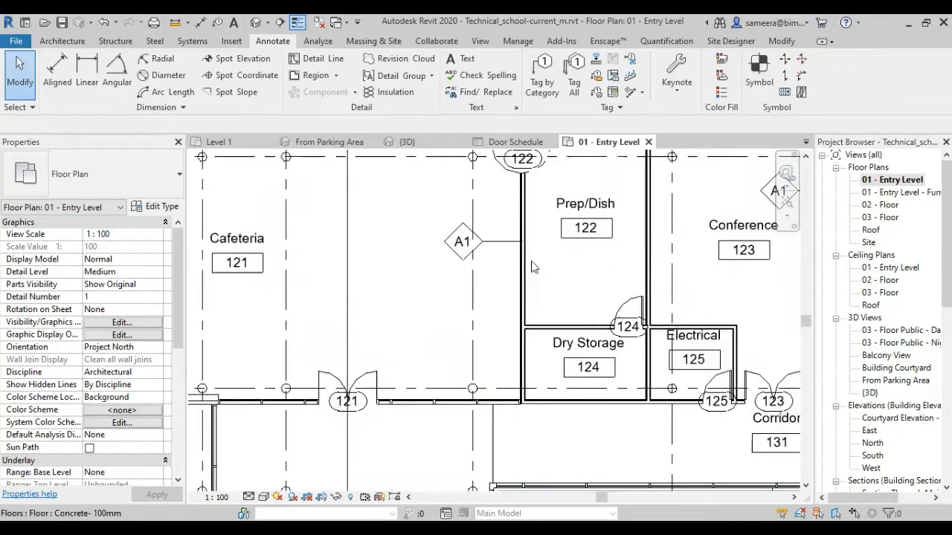
pyautogui.click(625, 303)
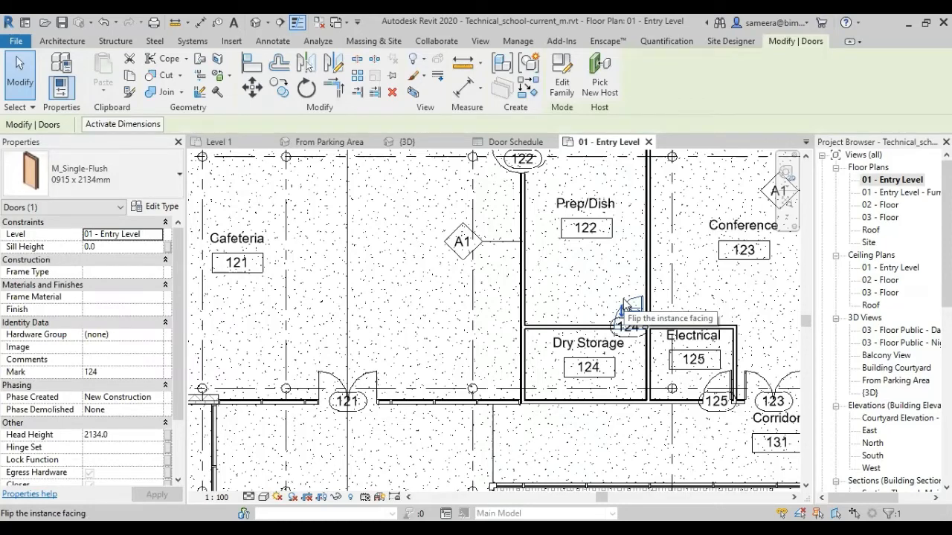
pyautogui.scroll(3, 625, 304)
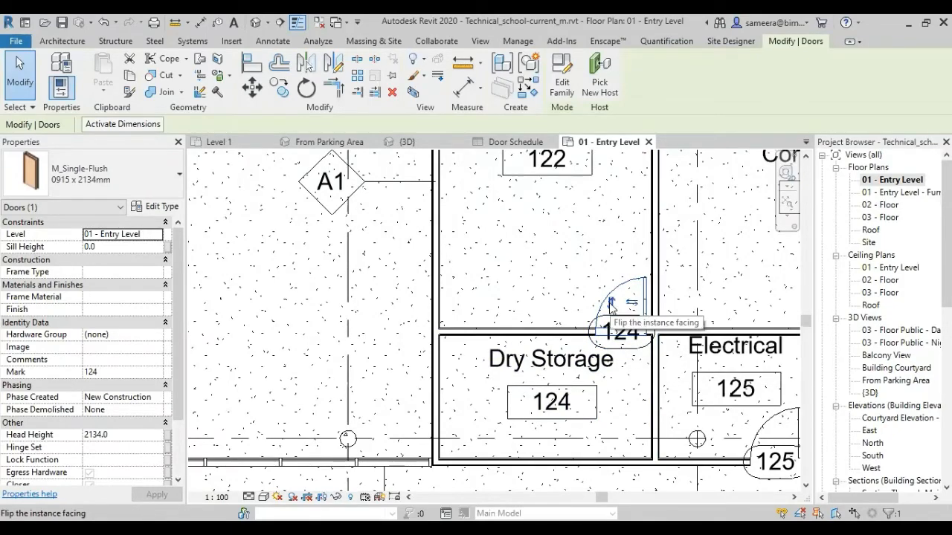
pyautogui.scroll(6, 611, 303)
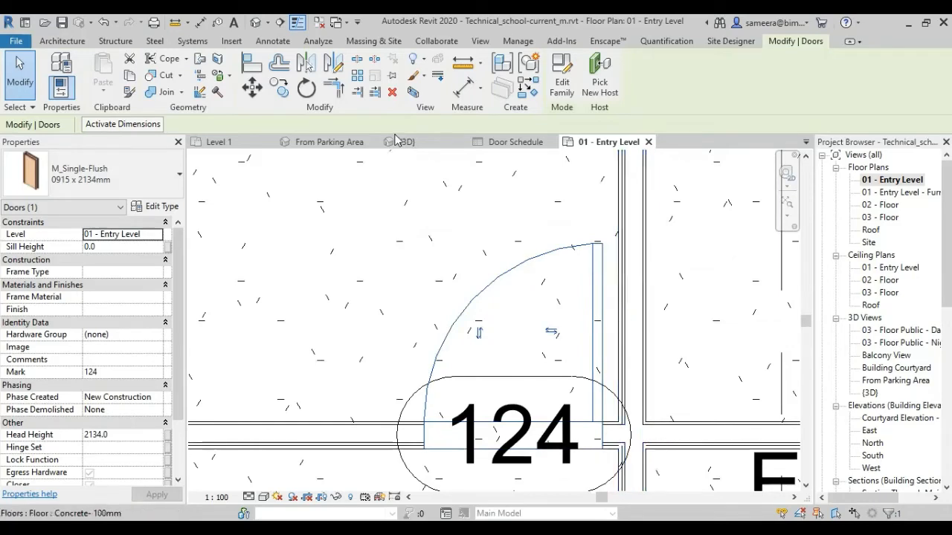
# Step: Place an aligned dimension between the hinge-side edge of door 124 and the adjacent wall shared with the Electrical room
pyautogui.click(272, 41)
pyautogui.click(57, 71)
pyautogui.scroll(3, 592, 377)
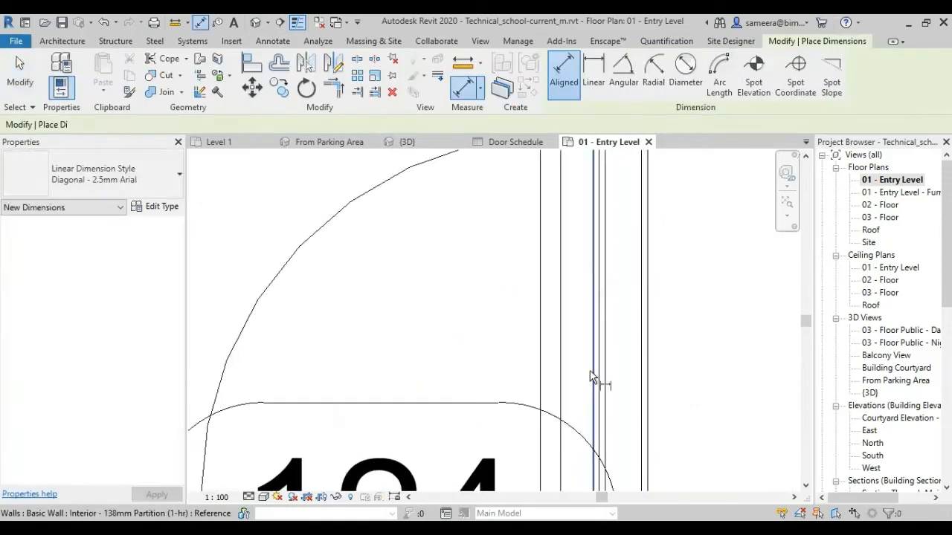
pyautogui.click(571, 378)
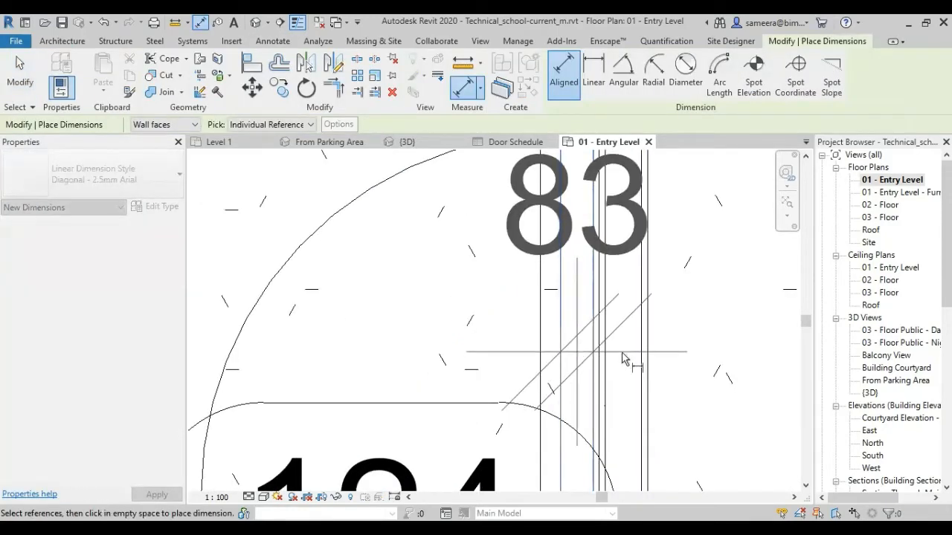
pyautogui.press('Escape')
pyautogui.press('Escape')
pyautogui.scroll(-3, 495, 265)
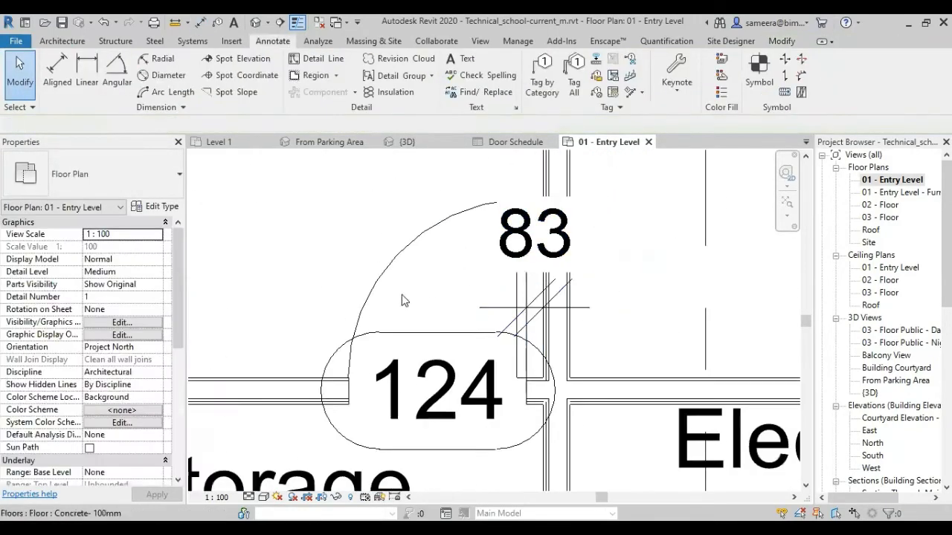
# Step: Set the distance between door 124 and the adjacent wall to 100 mm
pyautogui.click(367, 296)
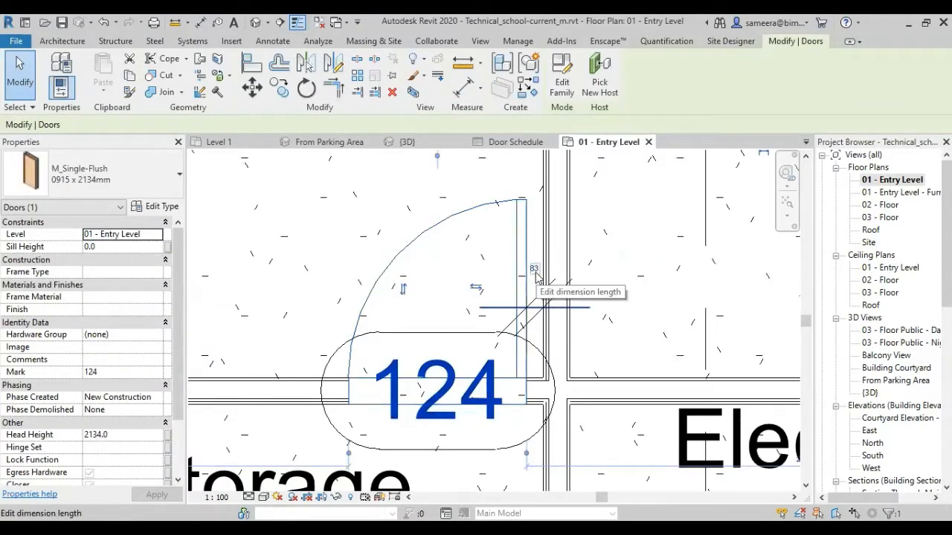
pyautogui.click(536, 272)
pyautogui.write('100')
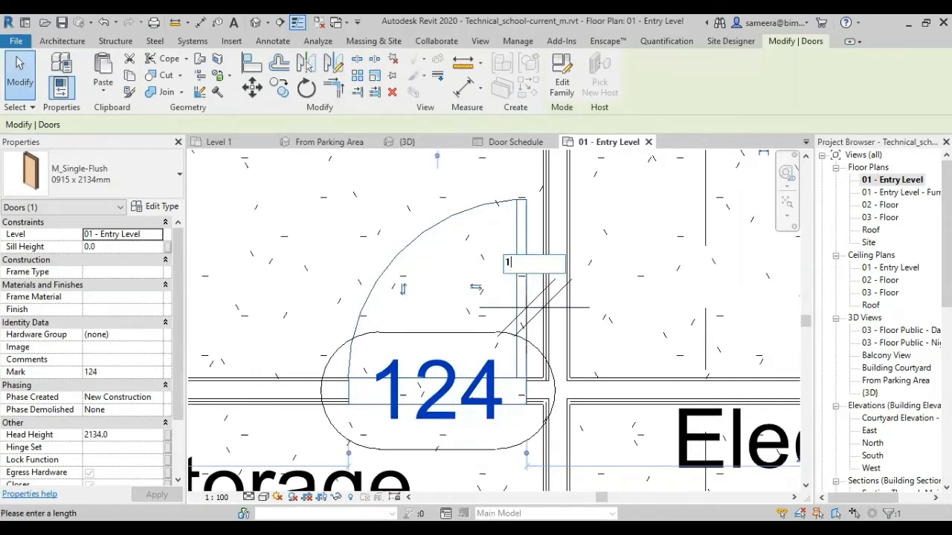
pyautogui.press('Return')
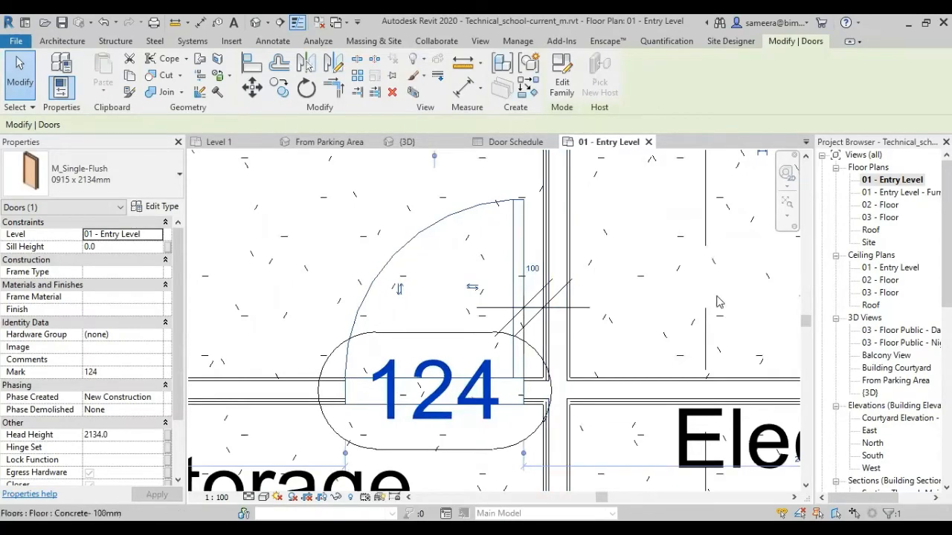
# Step: Add an aligned dimension from the opening-side edge of door 124 to the partition wall between Prep/Dish and the Cafeteria
pyautogui.scroll(-3, 404, 183)
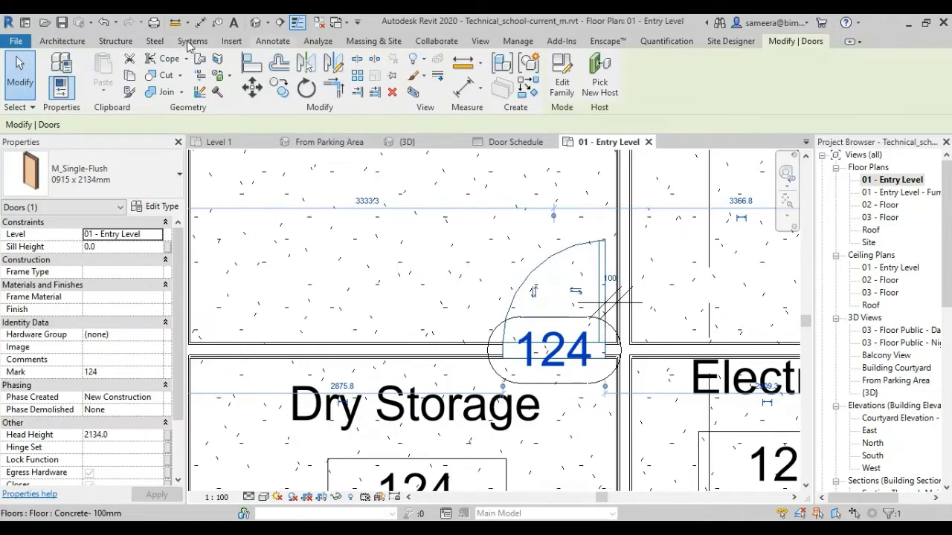
pyautogui.click(272, 41)
pyautogui.click(52, 80)
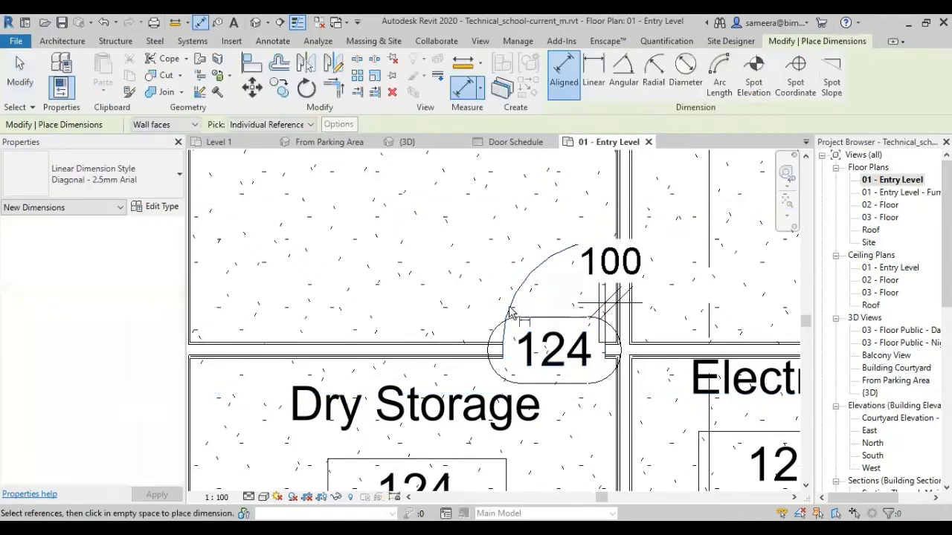
pyautogui.click(504, 320)
pyautogui.moveTo(398, 307); pyautogui.dragTo(563, 308, button='middle')
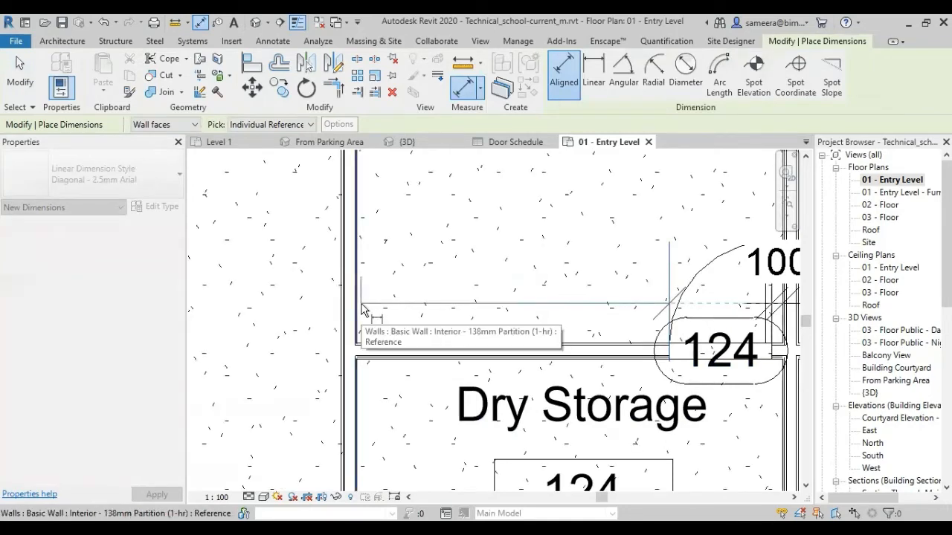
pyautogui.click(364, 312)
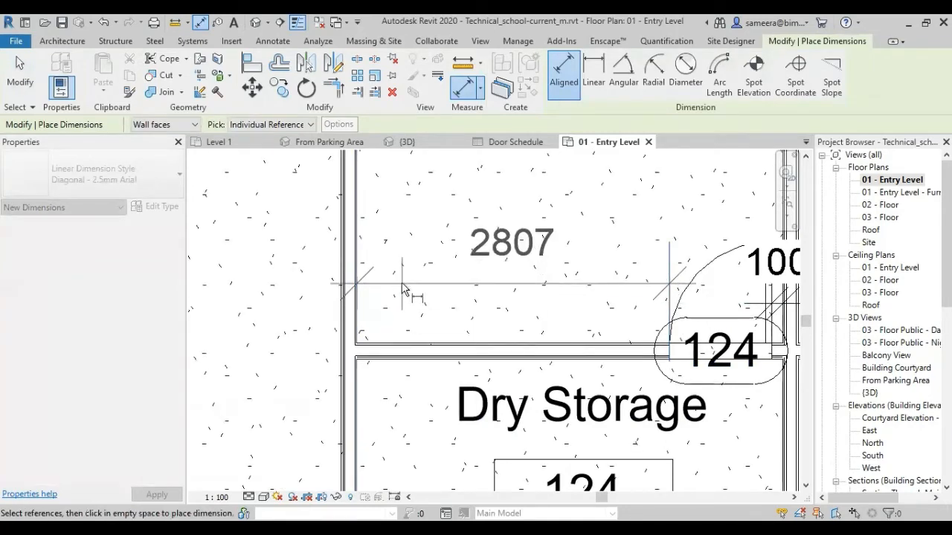
pyautogui.click(402, 289)
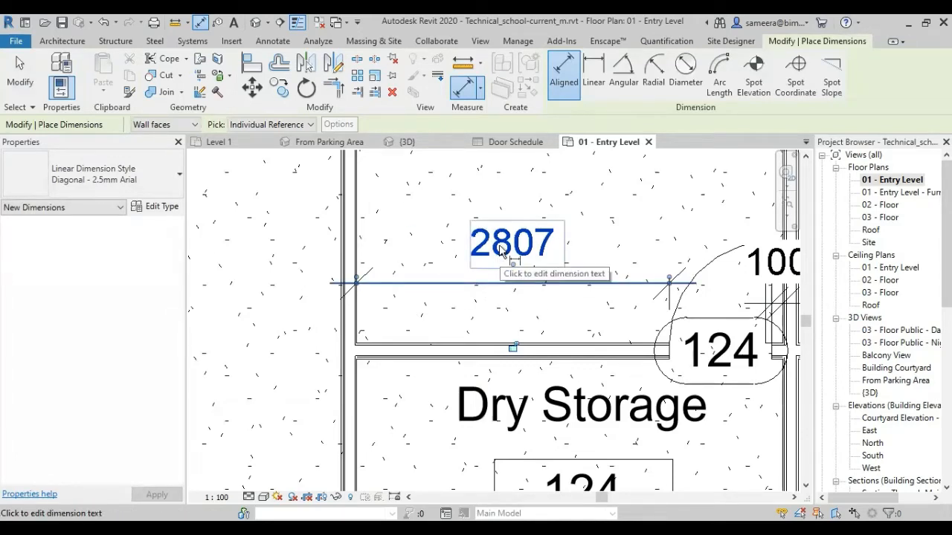
pyautogui.press('Escape')
pyautogui.press('Escape')
# Step: Place a continuous aligned dimension string across grids 1, 1.1 and 2 above the Cafeteria's exterior wall
pyautogui.scroll(-5, 476, 315)
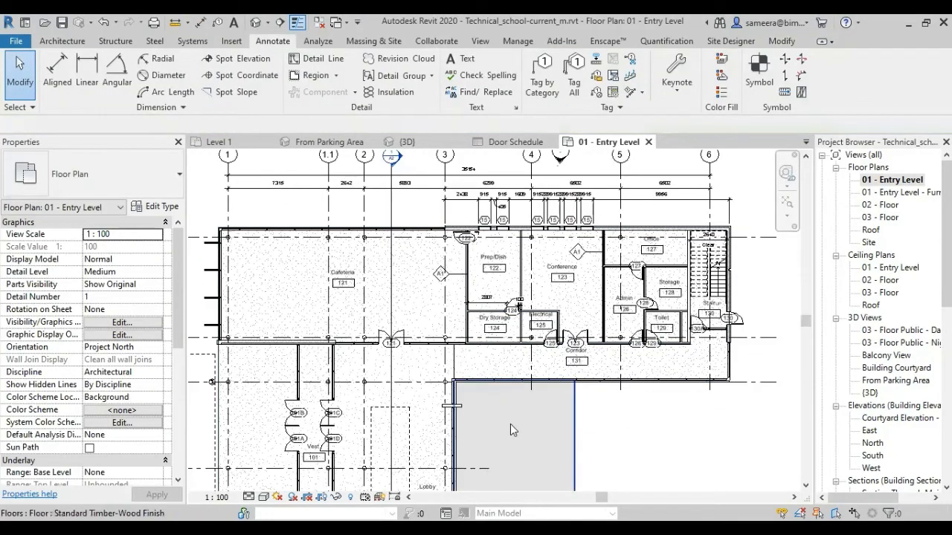
pyautogui.scroll(-2, 510, 424)
pyautogui.scroll(3, 359, 303)
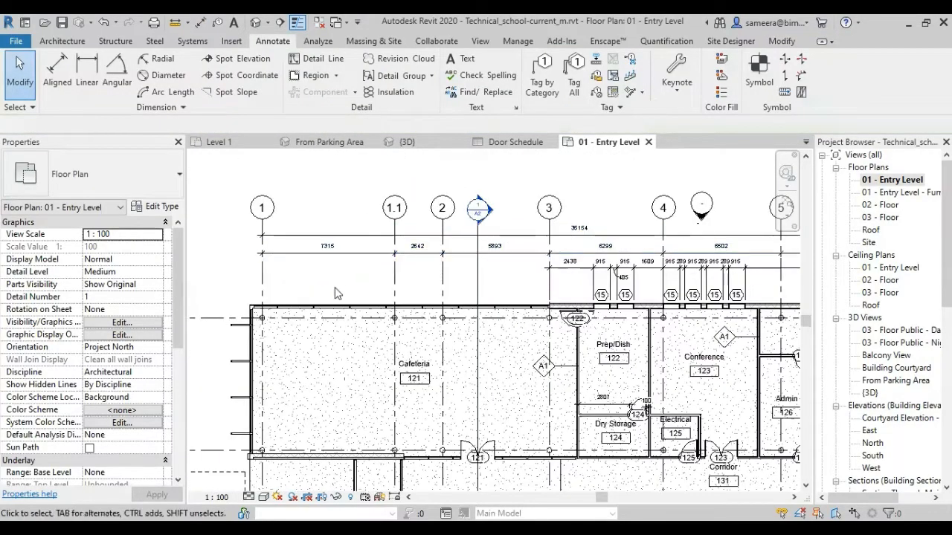
pyautogui.moveTo(359, 303); pyautogui.dragTo(364, 314, button='middle')
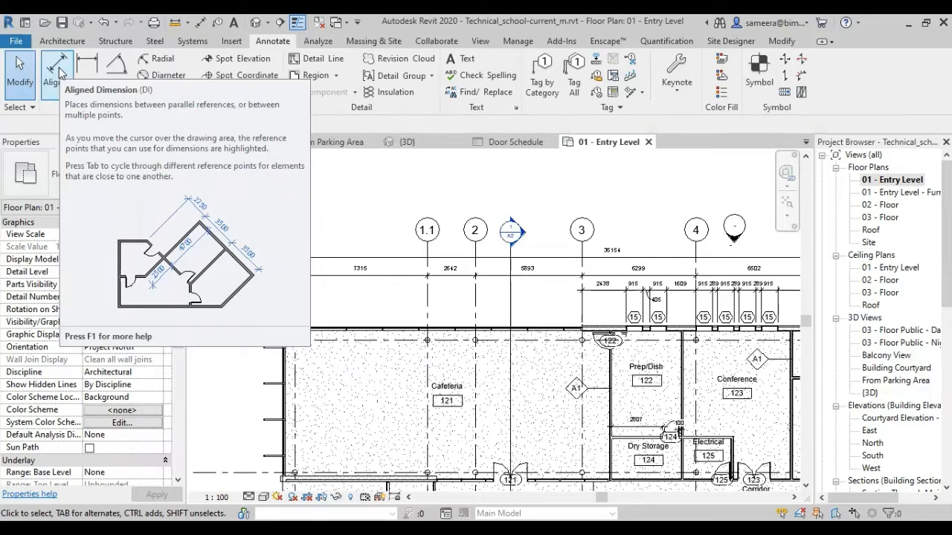
pyautogui.scroll(3, 275, 242)
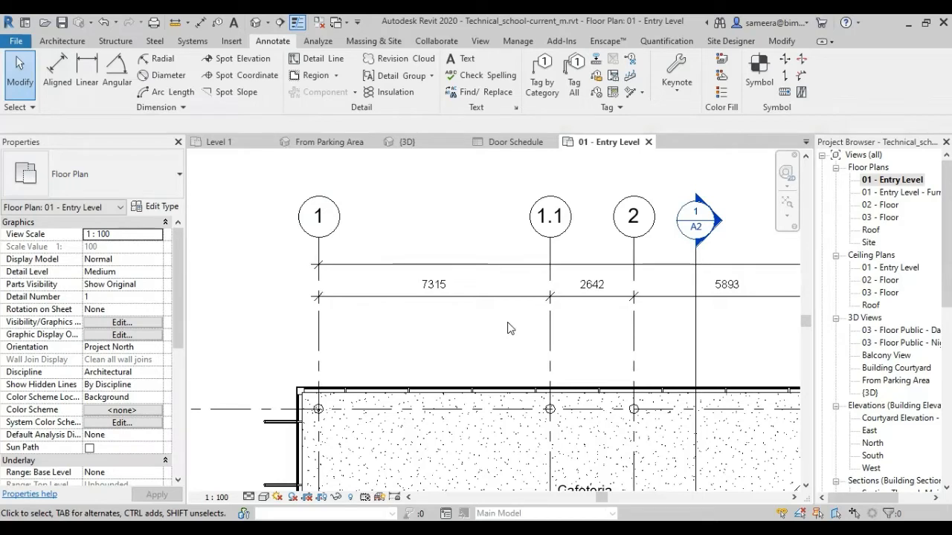
pyautogui.click(57, 71)
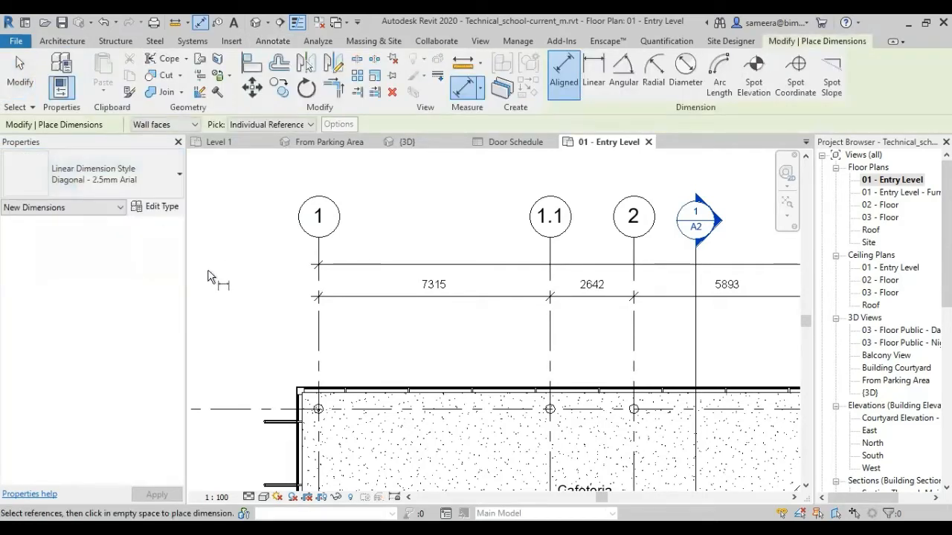
pyautogui.click(323, 341)
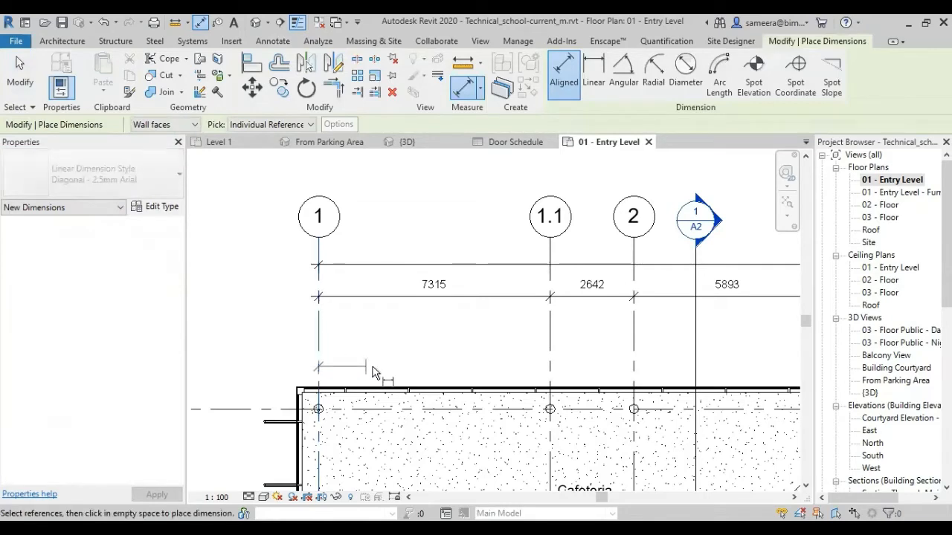
pyautogui.click(550, 360)
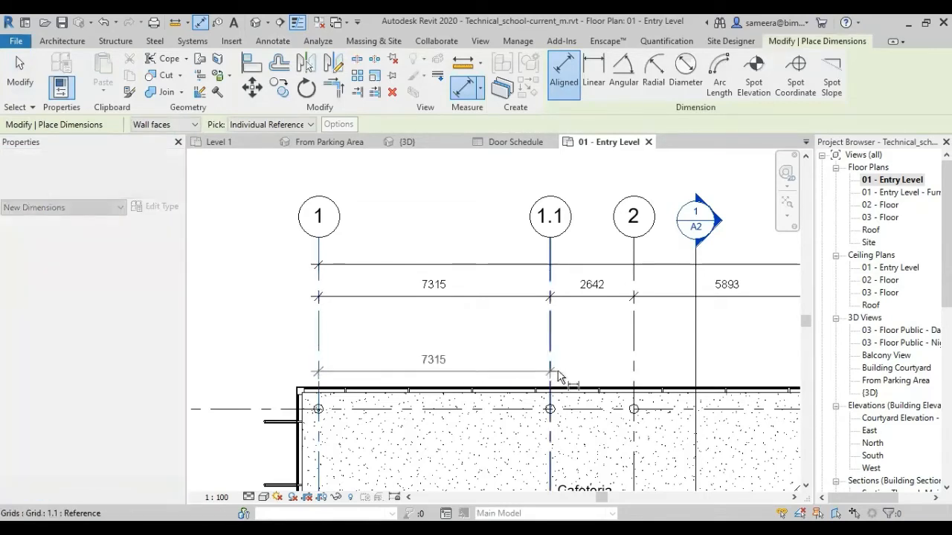
pyautogui.click(634, 371)
pyautogui.click(512, 358)
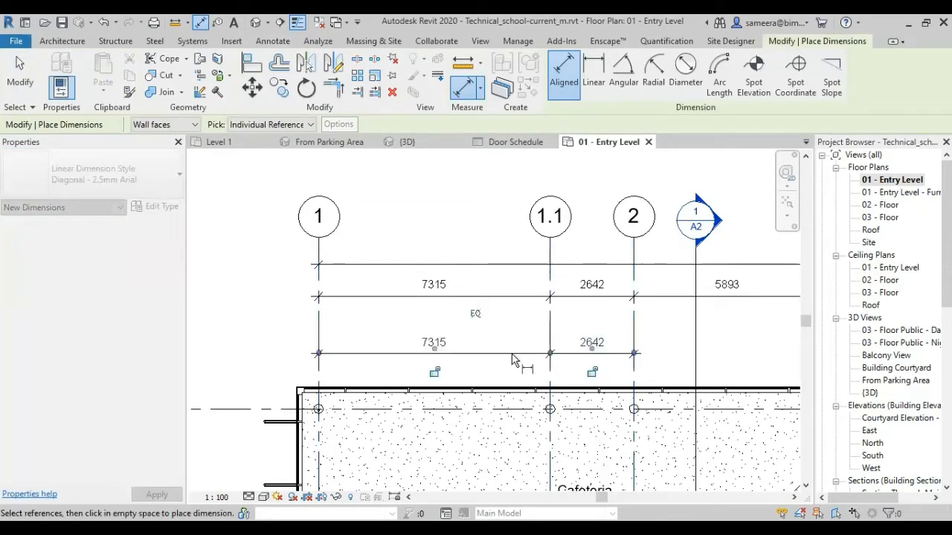
# Step: Apply the EQ constraint to the new dimension string so grid 1.1 is spaced equally between grids 1 and 2
pyautogui.click(476, 316)
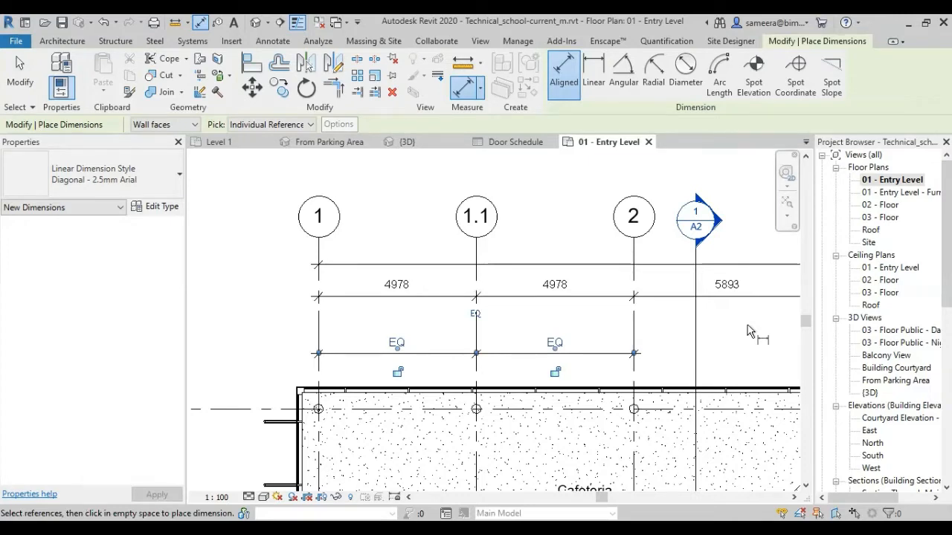
pyautogui.click(20, 75)
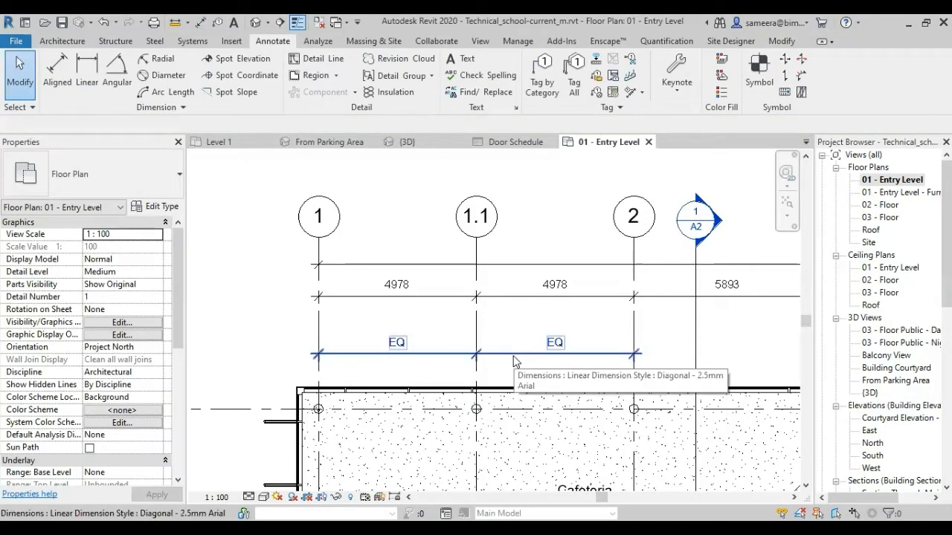
pyautogui.scroll(3, 439, 363)
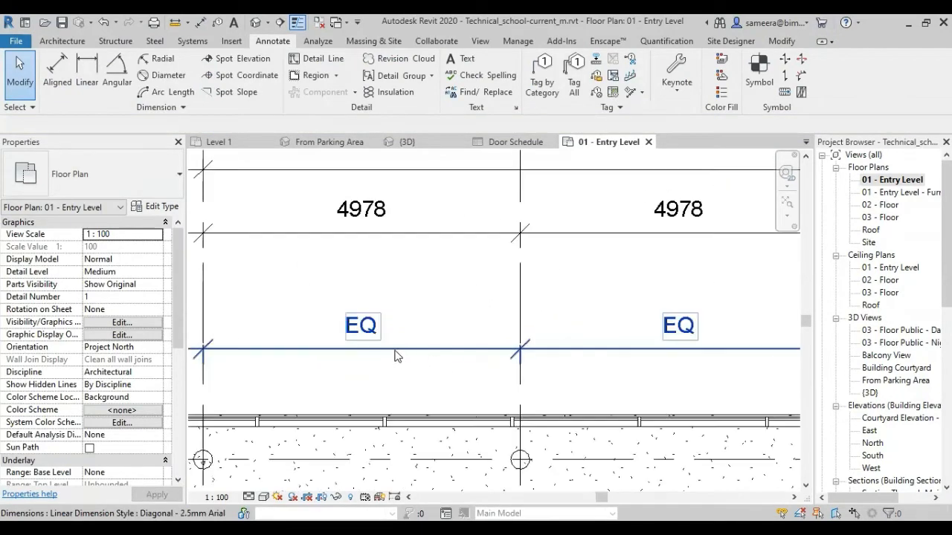
pyautogui.scroll(-3, 395, 356)
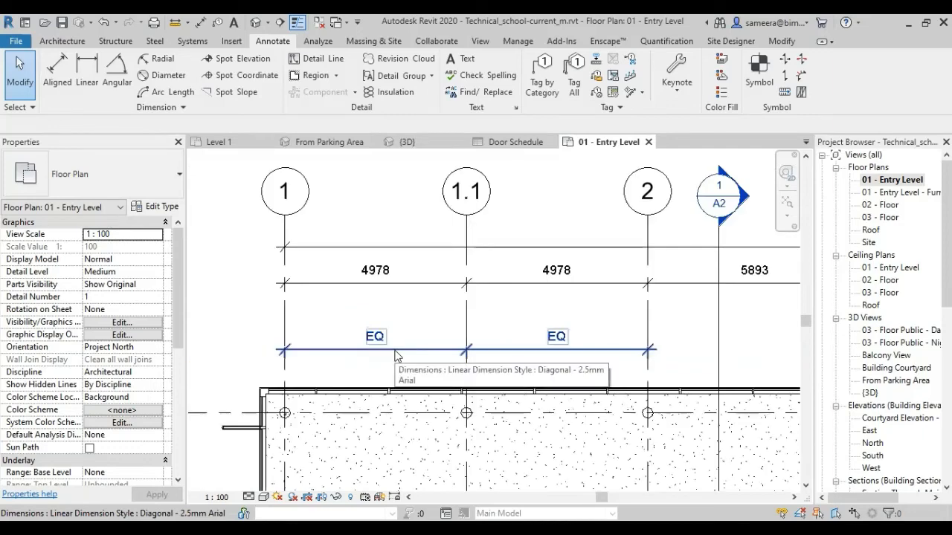
# Step: Set the Equality Display of the dimension string across grids 1, 1.1 and 2 to Value
pyautogui.scroll(2, 321, 365)
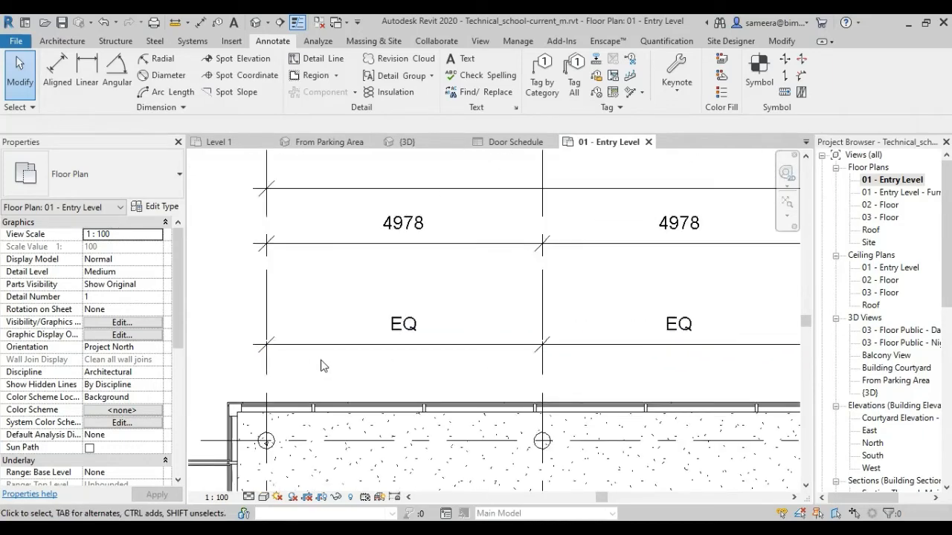
pyautogui.scroll(-2, 320, 365)
pyautogui.click(426, 360)
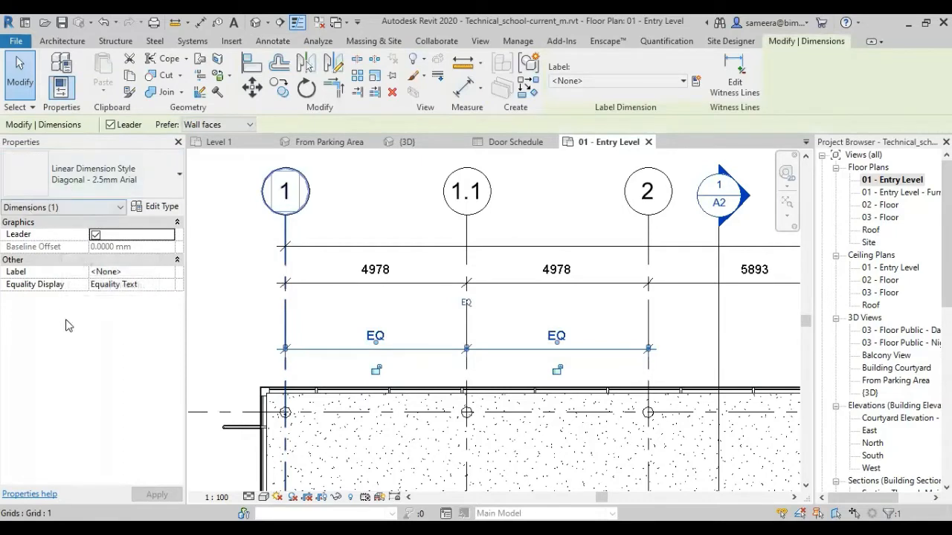
pyautogui.click(125, 286)
pyautogui.click(168, 285)
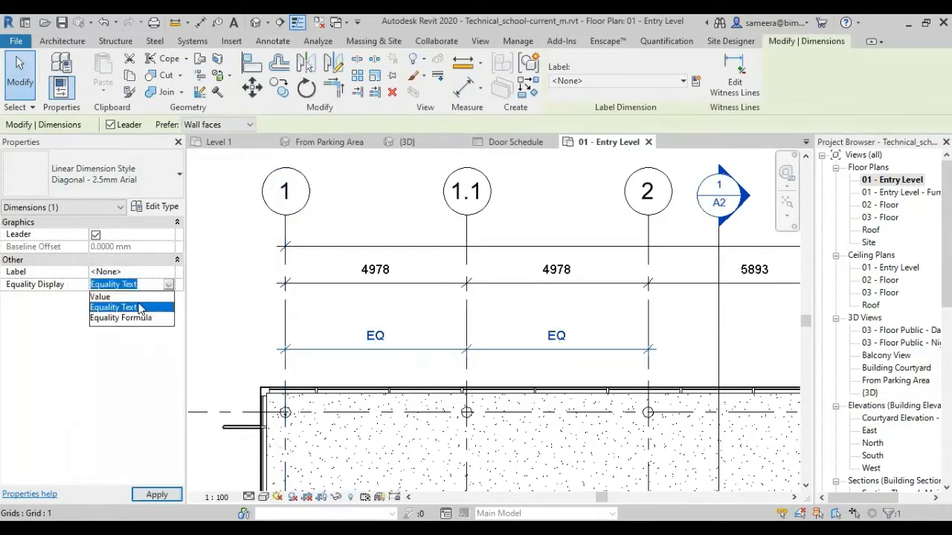
pyautogui.click(115, 296)
pyautogui.click(166, 494)
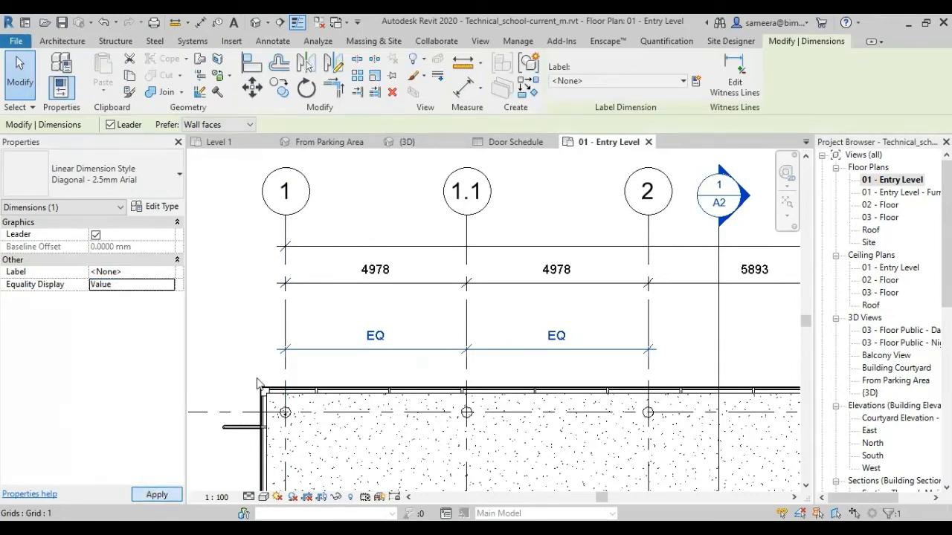
pyautogui.click(234, 322)
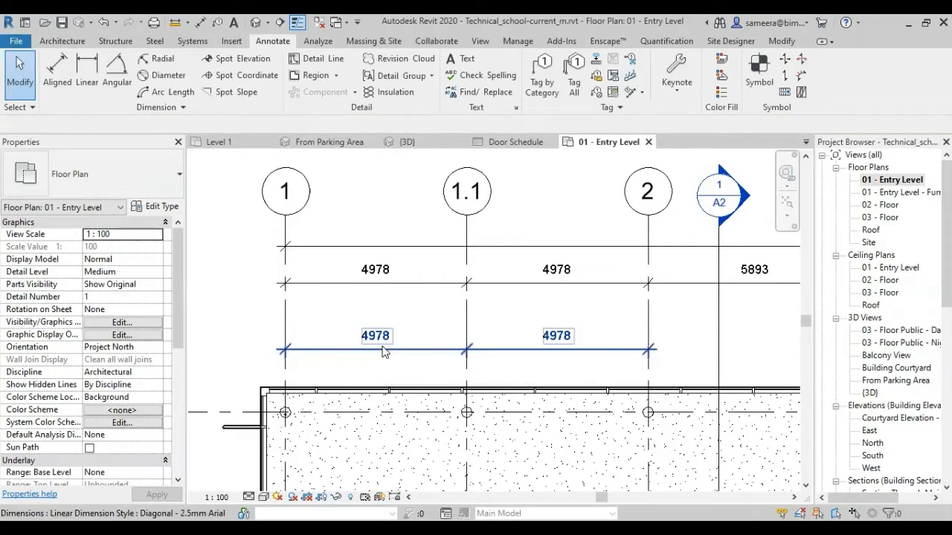
# Step: Open the South elevation and examine the level heads beside grid 10
pyautogui.scroll(-3, 866, 404)
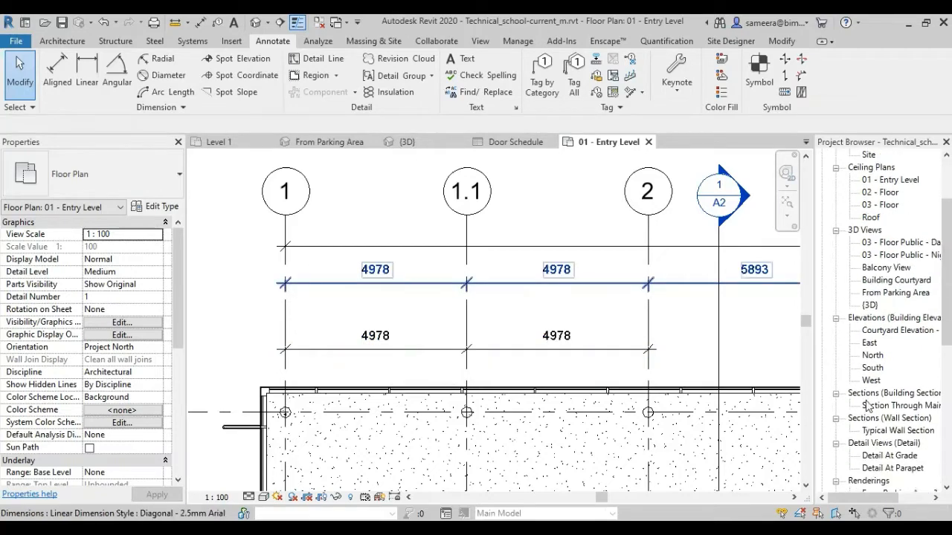
pyautogui.doubleClick(872, 368)
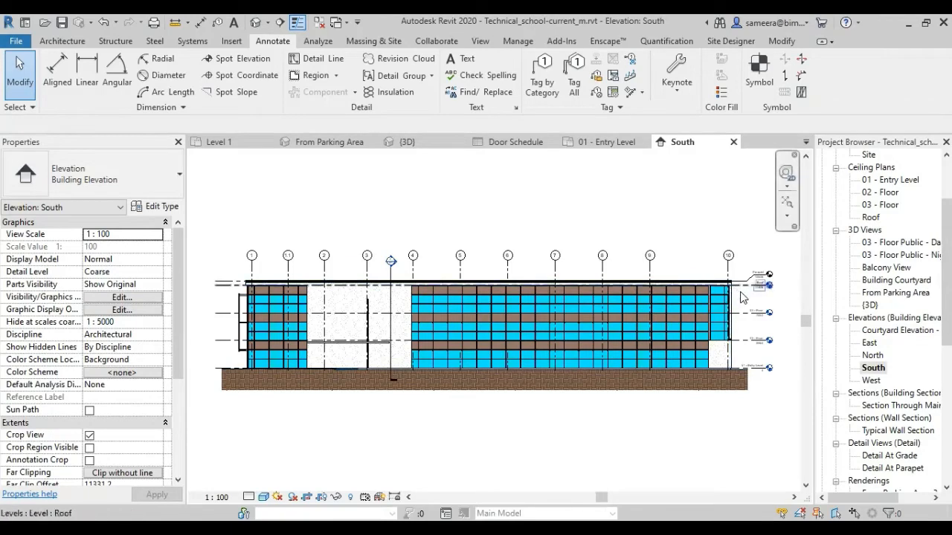
pyautogui.scroll(4, 744, 302)
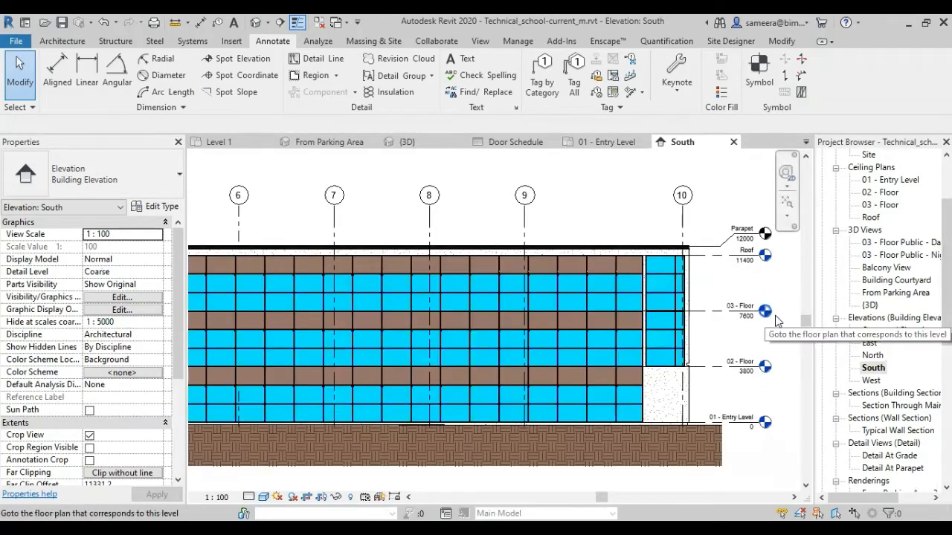
pyautogui.scroll(2, 775, 316)
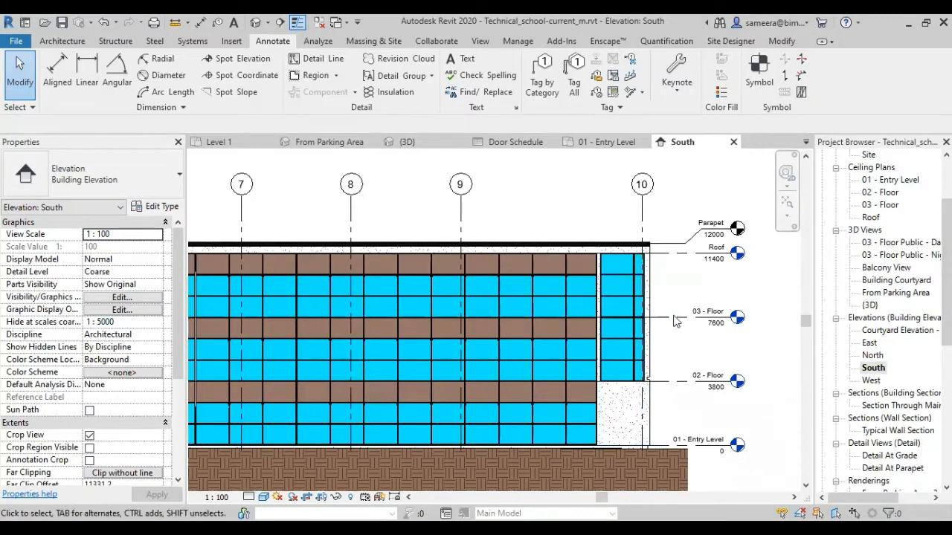
# Step: Set the Elevation Base of the Parapet level's 8mm Head type to Survey Point
pyautogui.click(682, 246)
pyautogui.scroll(1, 705, 252)
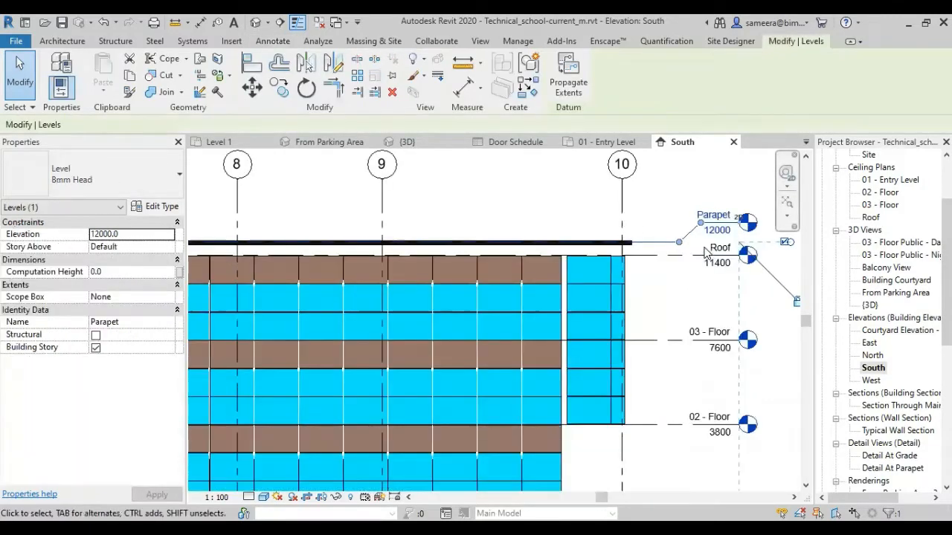
pyautogui.scroll(1, 706, 249)
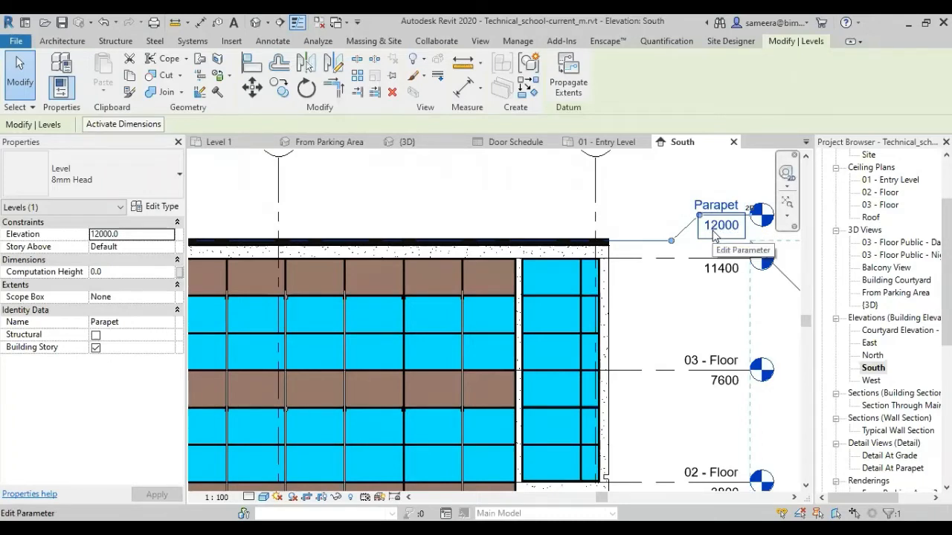
pyautogui.click(165, 208)
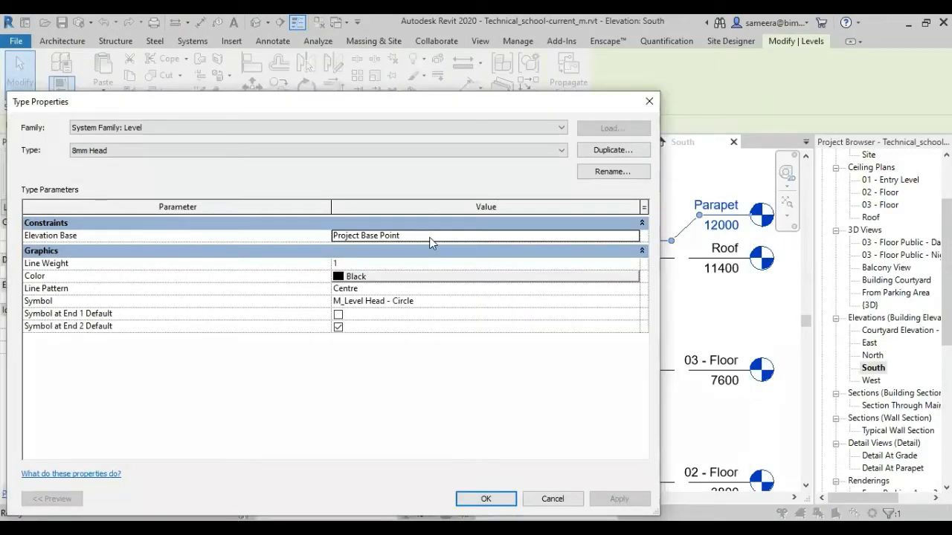
pyautogui.click(598, 236)
pyautogui.click(633, 236)
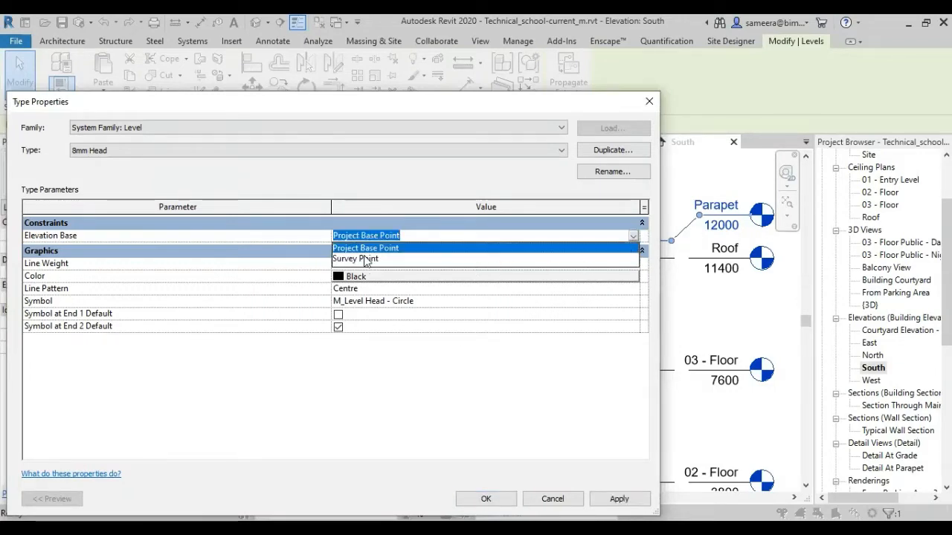
pyautogui.click(365, 260)
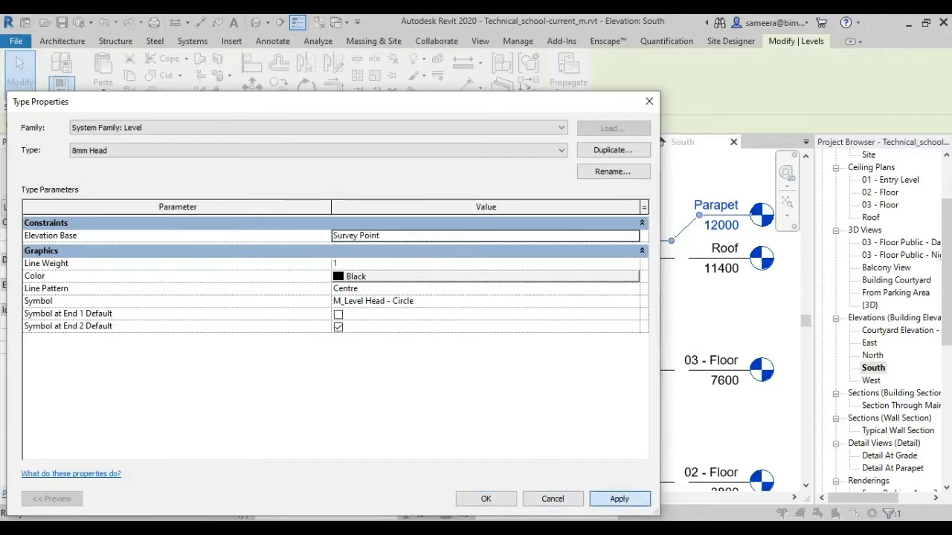
pyautogui.click(498, 494)
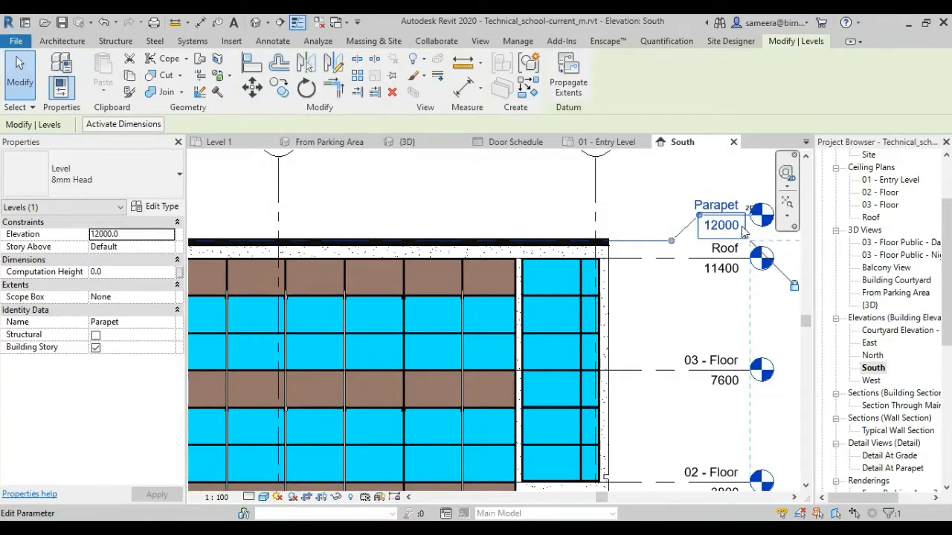
pyautogui.click(677, 322)
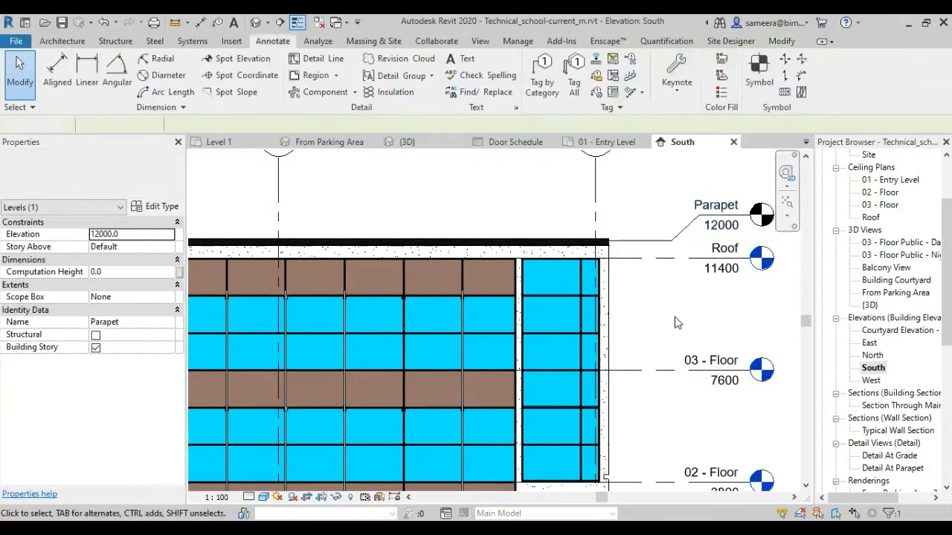
# Step: Open the {3D} view and inspect the properties of an Exterior Curtain Wall segment facing the courtyard
pyautogui.scroll(-4, 677, 319)
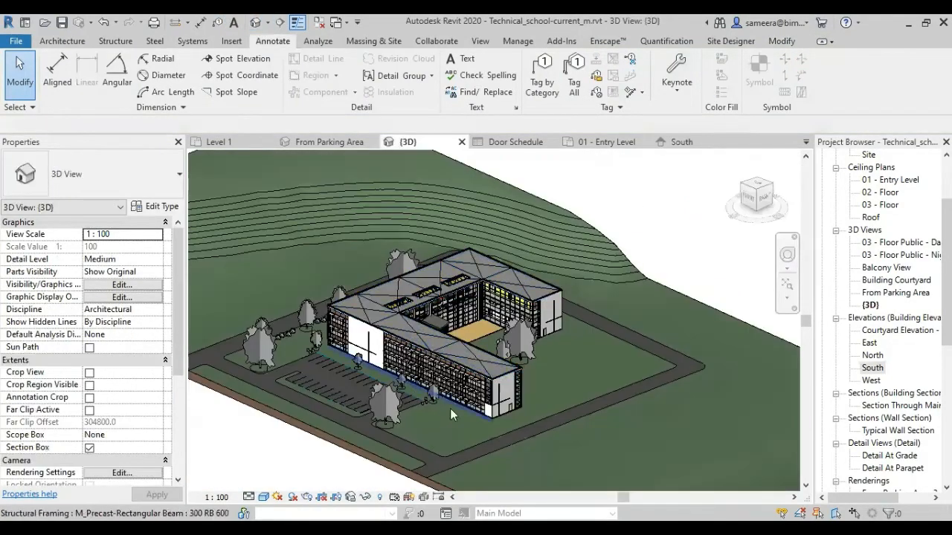
pyautogui.scroll(7, 451, 409)
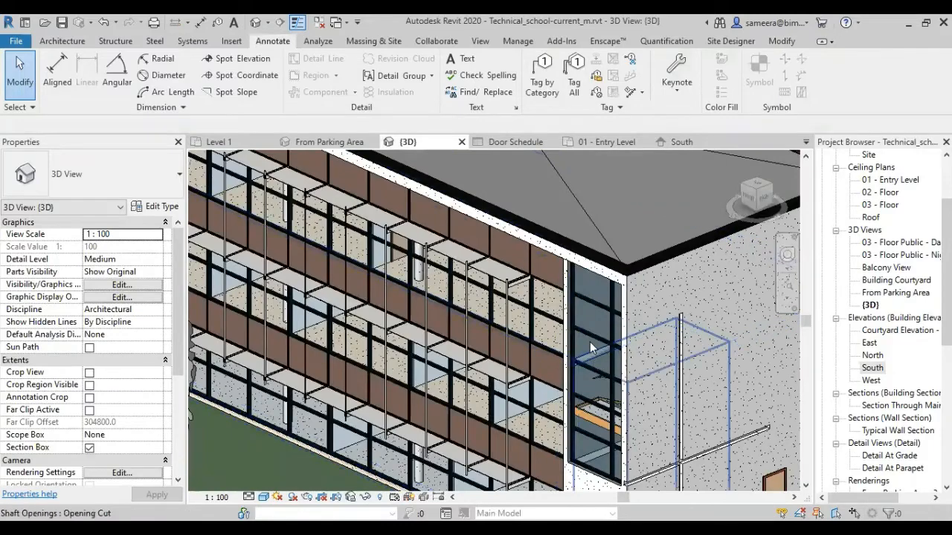
pyautogui.scroll(-8, 587, 323)
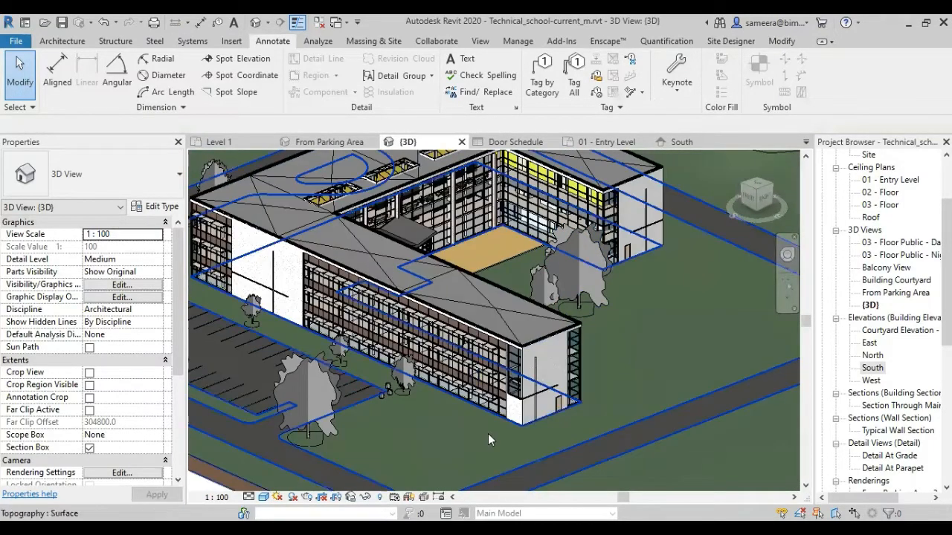
pyautogui.scroll(-2, 488, 434)
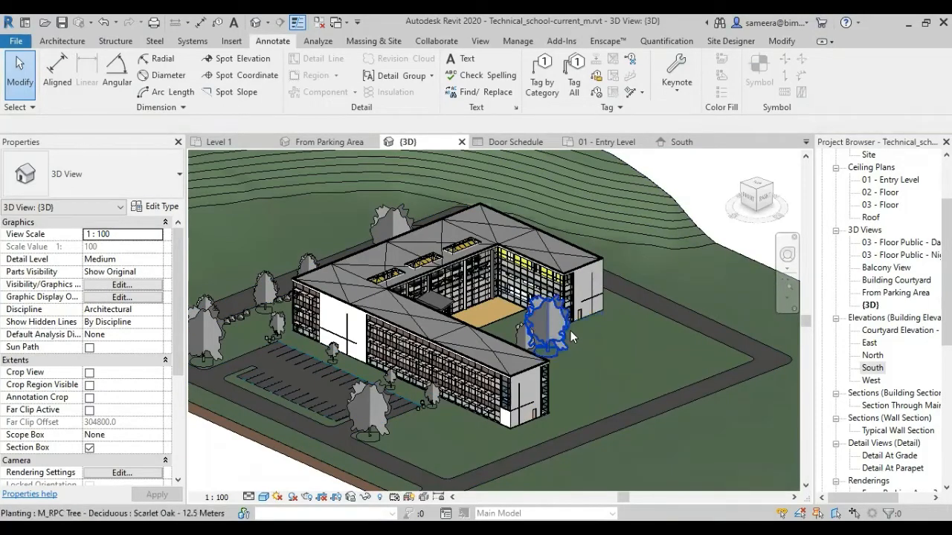
pyautogui.scroll(3, 465, 269)
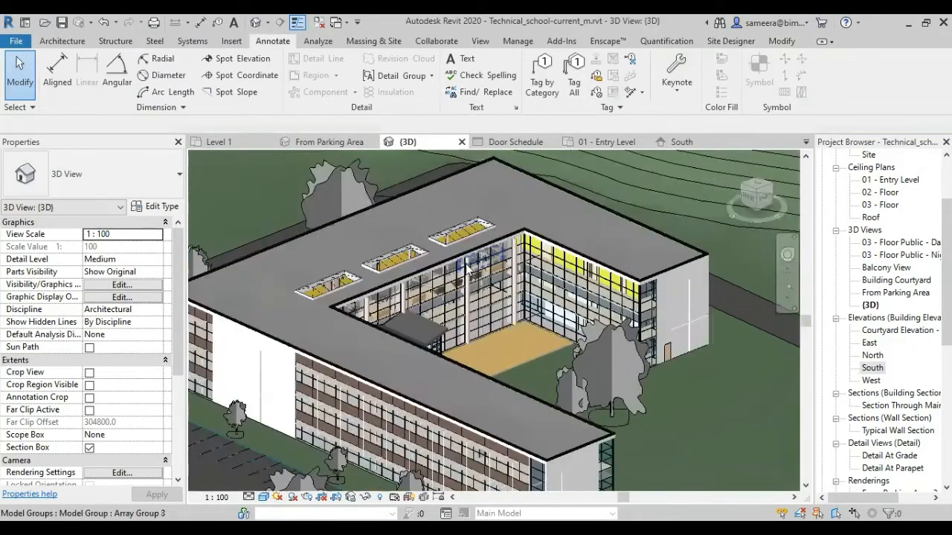
pyautogui.scroll(5, 466, 268)
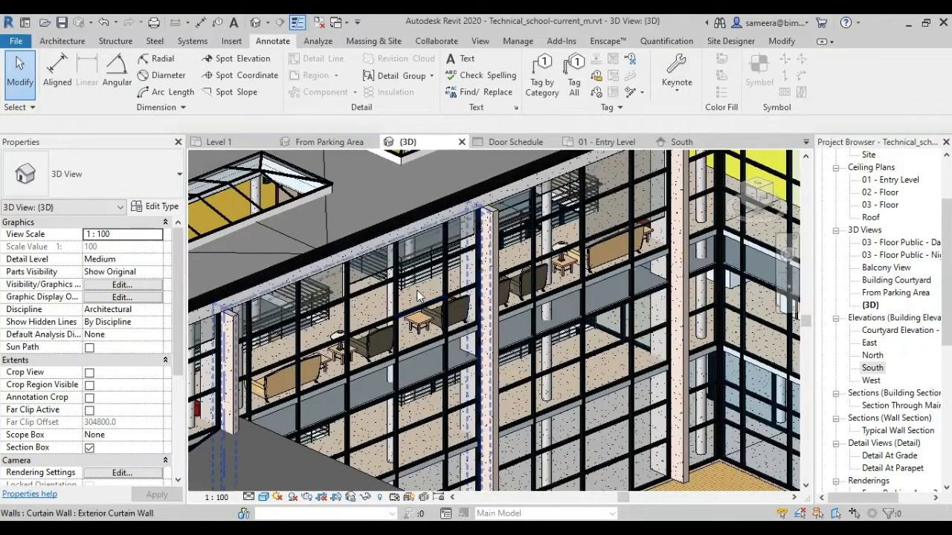
pyautogui.click(418, 296)
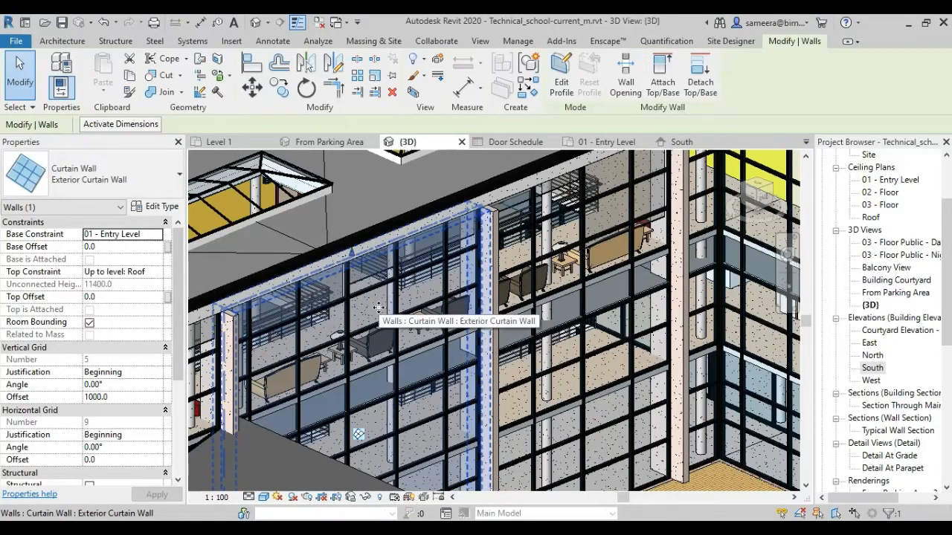
pyautogui.click(18, 74)
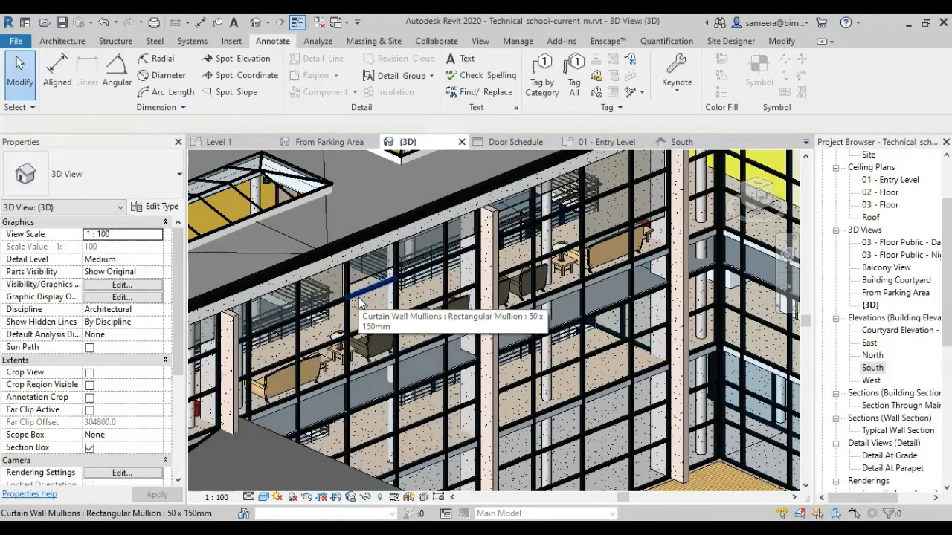
# Step: Cycle the selection to a single glazed panel in the upper part of the courtyard curtain wall and check its properties
pyautogui.press('Tab')
pyautogui.press('Tab')
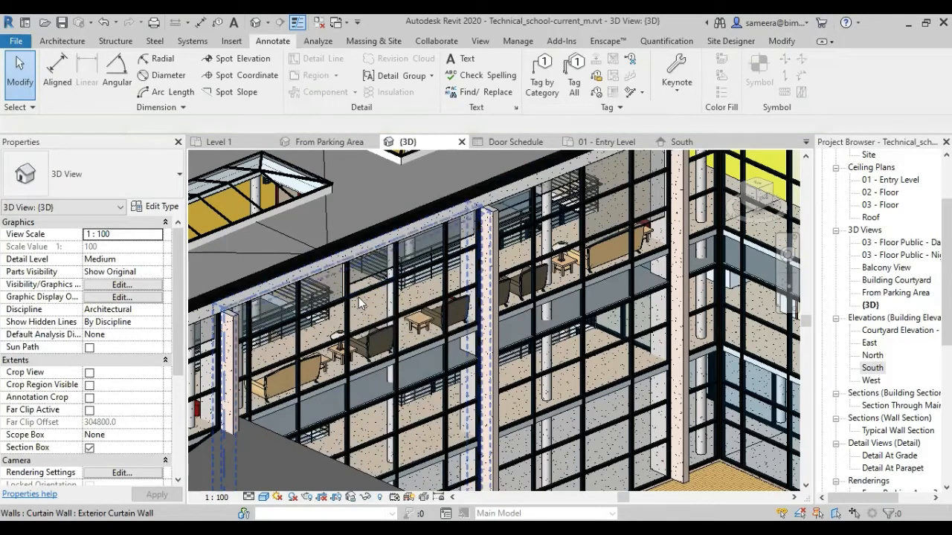
pyautogui.press('Tab')
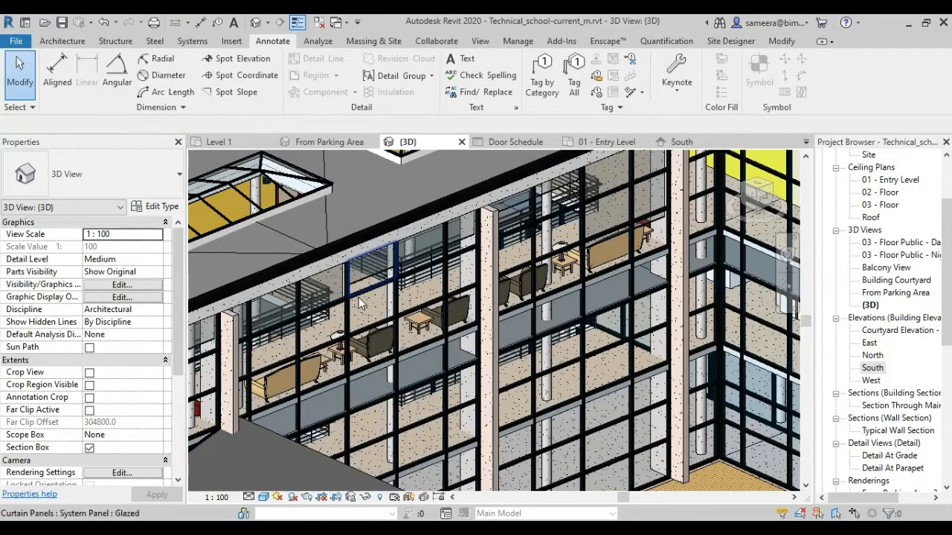
pyautogui.click(360, 302)
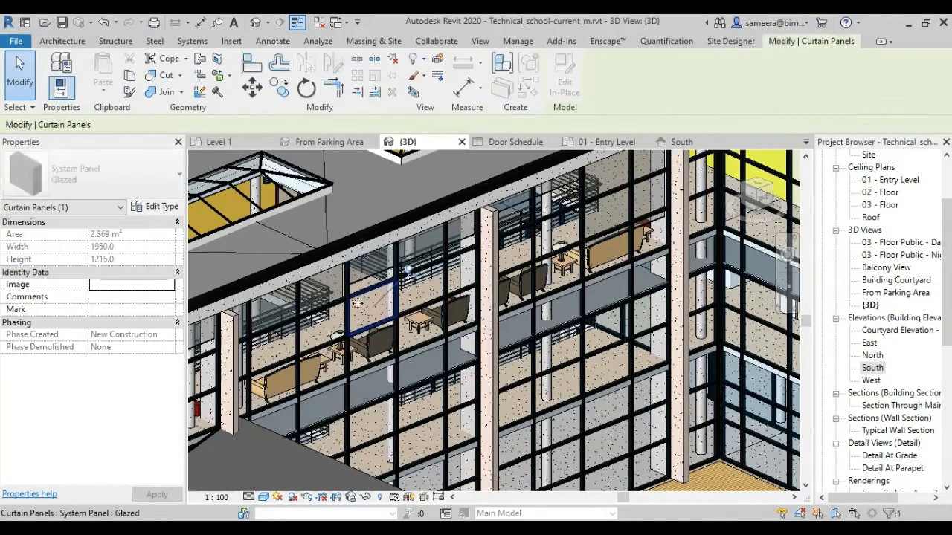
pyautogui.scroll(3, 365, 305)
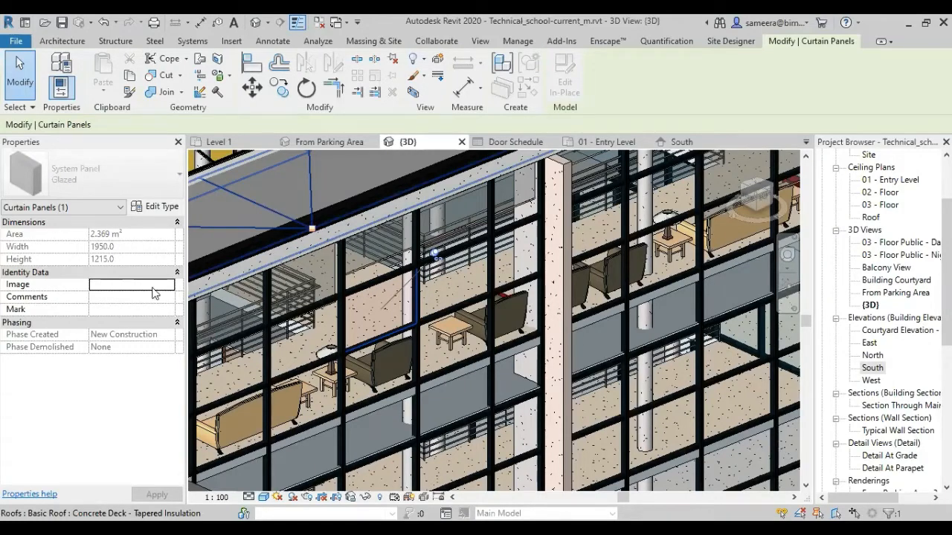
# Step: Open the 01 - Entry Level floor plan and inspect the properties of the Cafeteria's double glass door 121
pyautogui.scroll(-10, 499, 356)
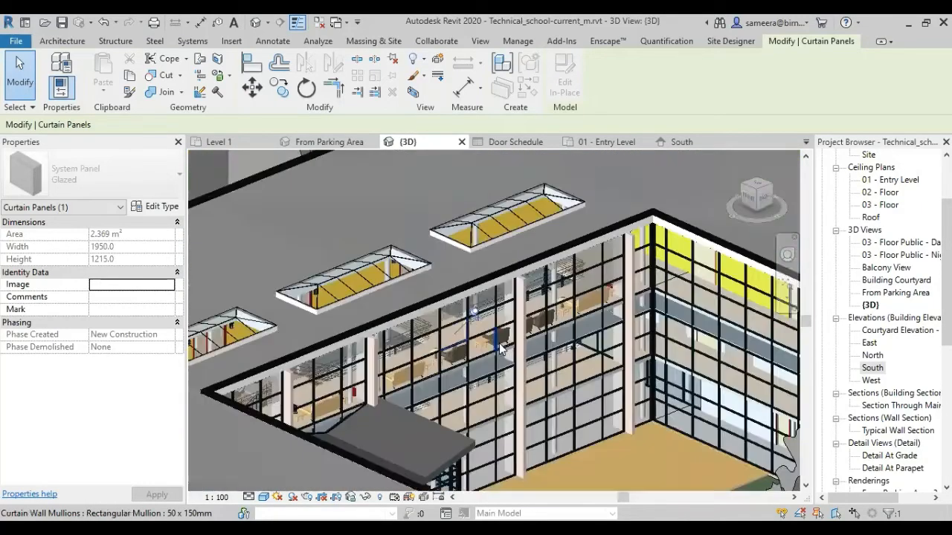
pyautogui.scroll(3, 871, 238)
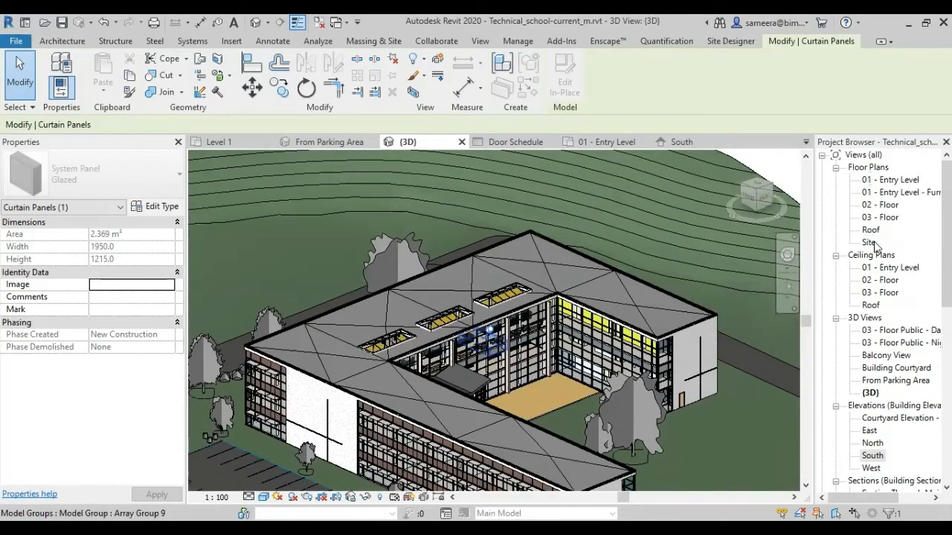
pyautogui.doubleClick(888, 181)
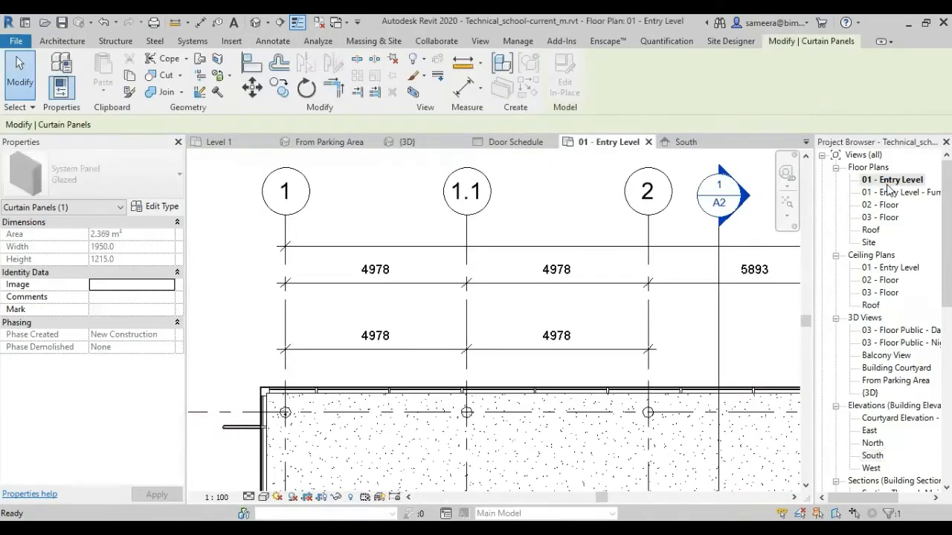
pyautogui.scroll(-2, 400, 216)
pyautogui.moveTo(641, 454); pyautogui.dragTo(606, 329, button='middle')
pyautogui.click(571, 353)
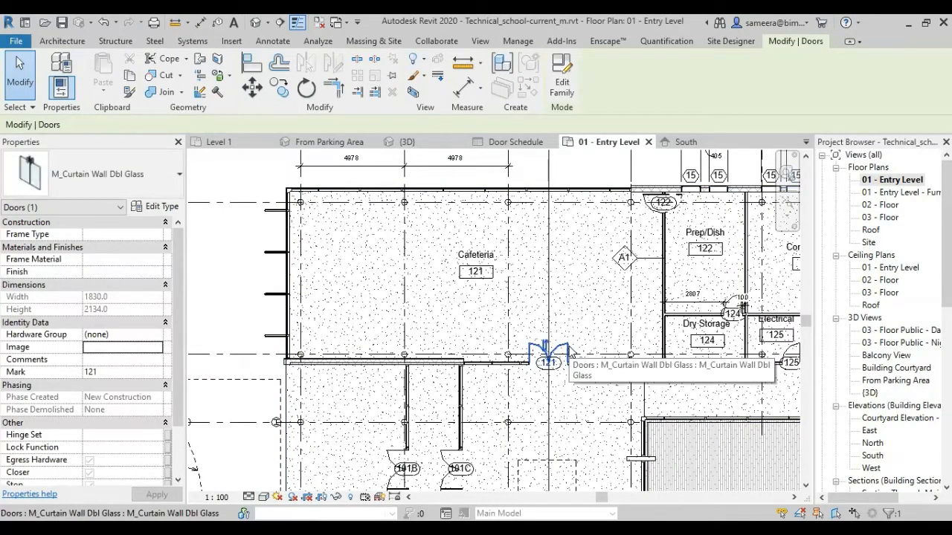
pyautogui.click(219, 285)
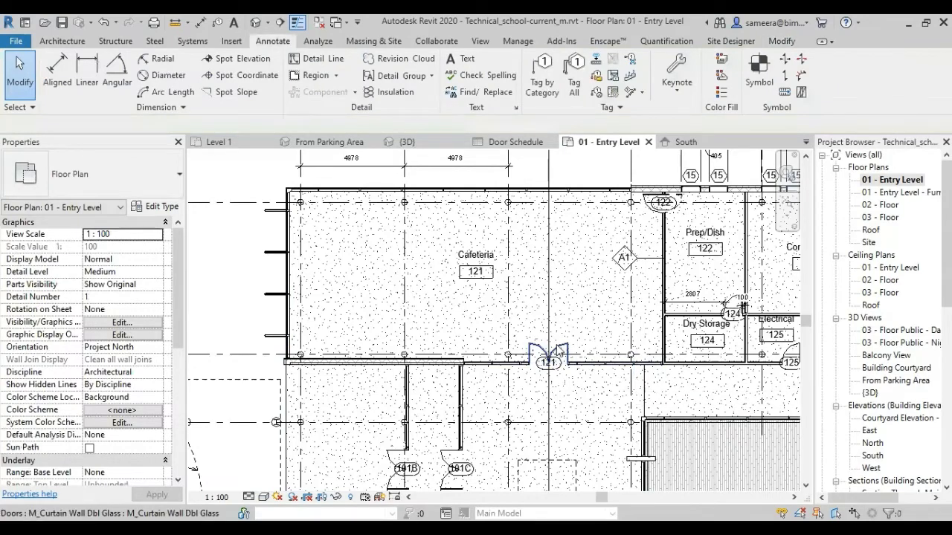
pyautogui.click(553, 352)
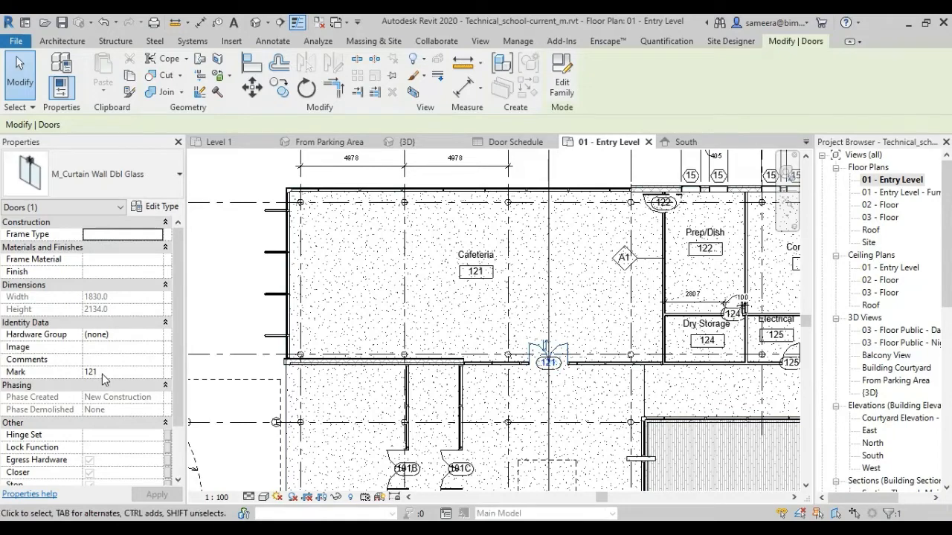
pyautogui.click(200, 327)
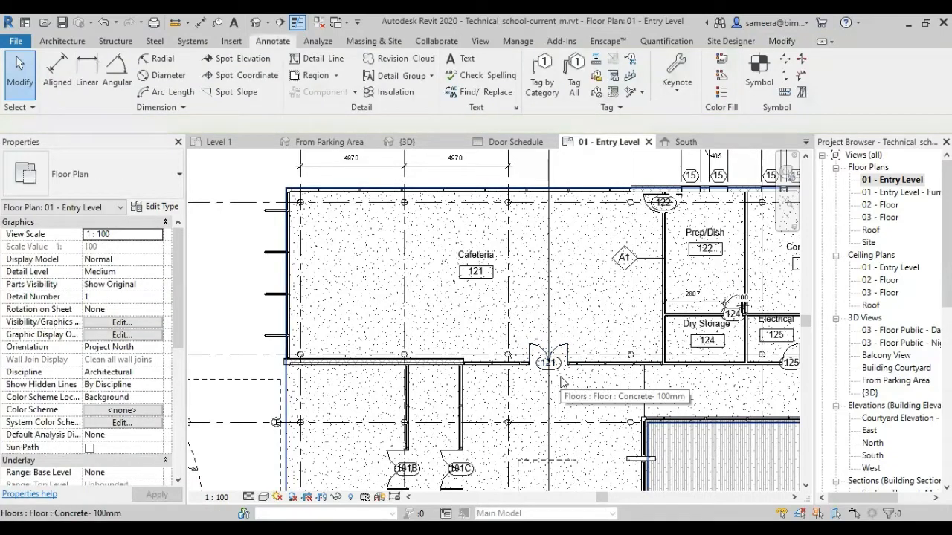
# Step: Reveal the hidden elements in the entry level plan and inspect the hidden table array group in the Cafeteria
pyautogui.scroll(-3, 562, 381)
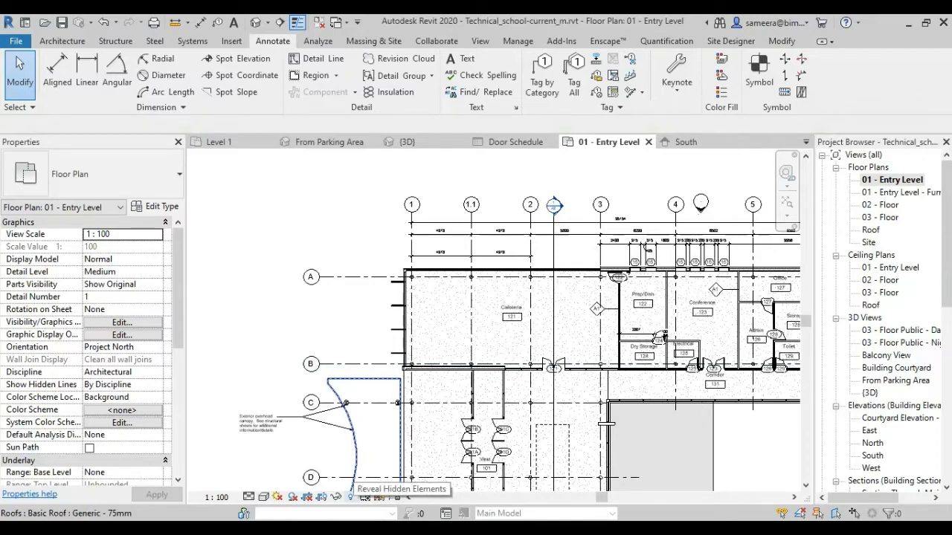
pyautogui.click(350, 497)
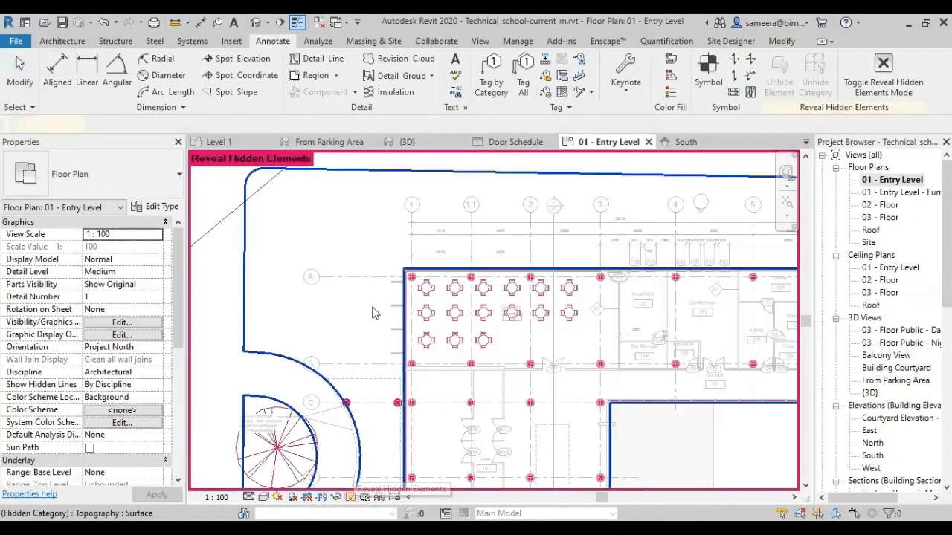
pyautogui.scroll(-3, 296, 288)
pyautogui.scroll(3, 296, 289)
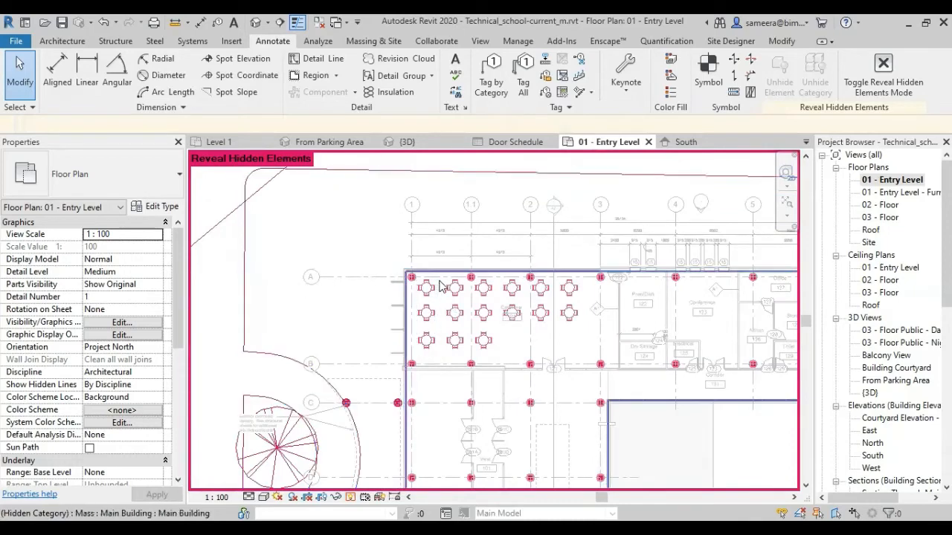
pyautogui.scroll(2, 442, 287)
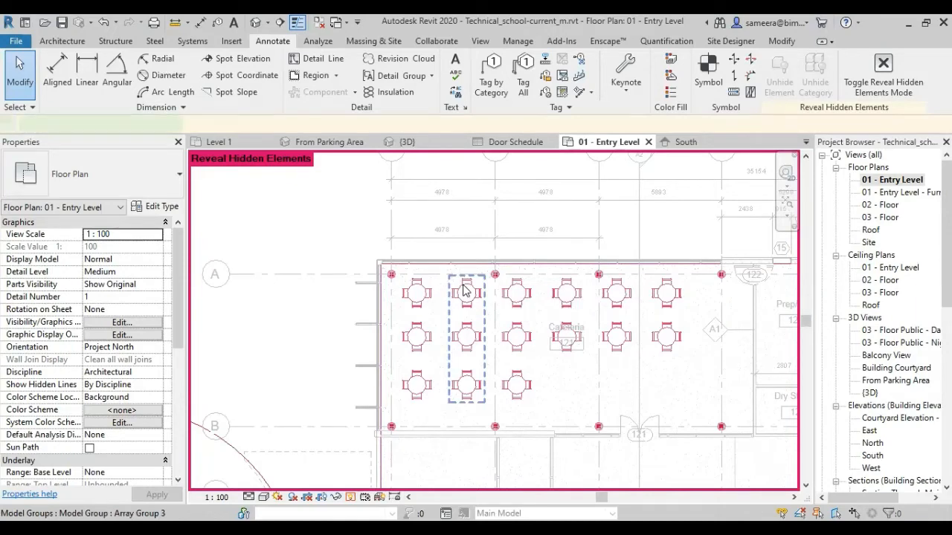
pyautogui.click(464, 290)
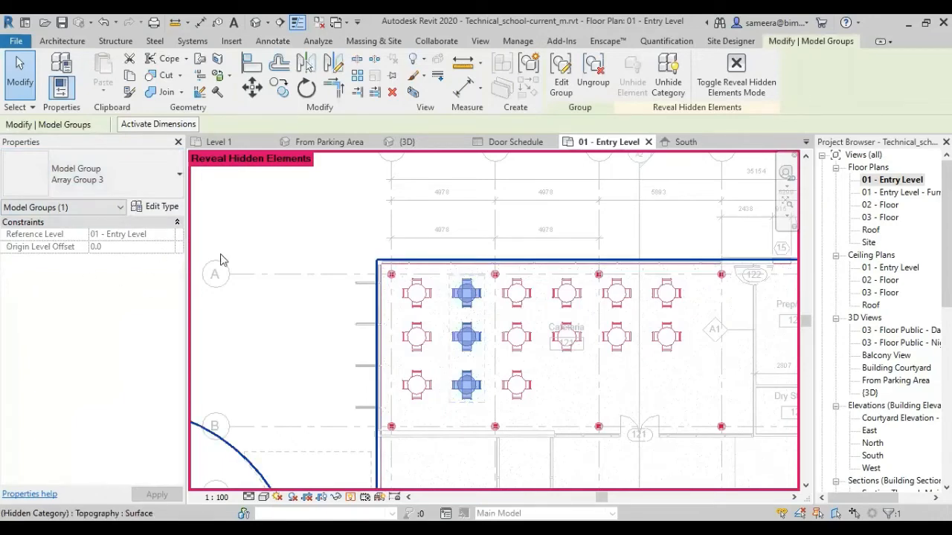
pyautogui.click(293, 250)
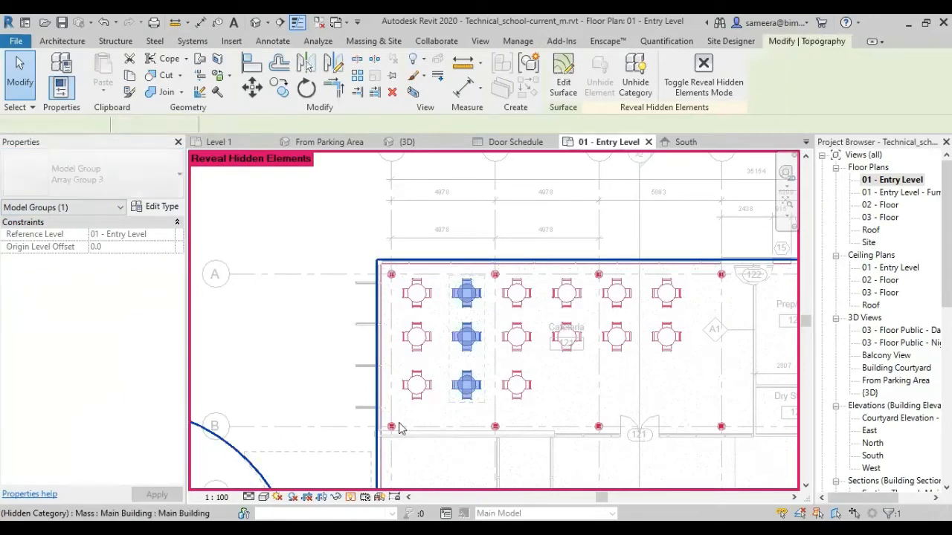
# Step: Inspect the instance properties of the hidden round concrete column at grids B and 1, and turn off the hidden elements display
pyautogui.click(396, 428)
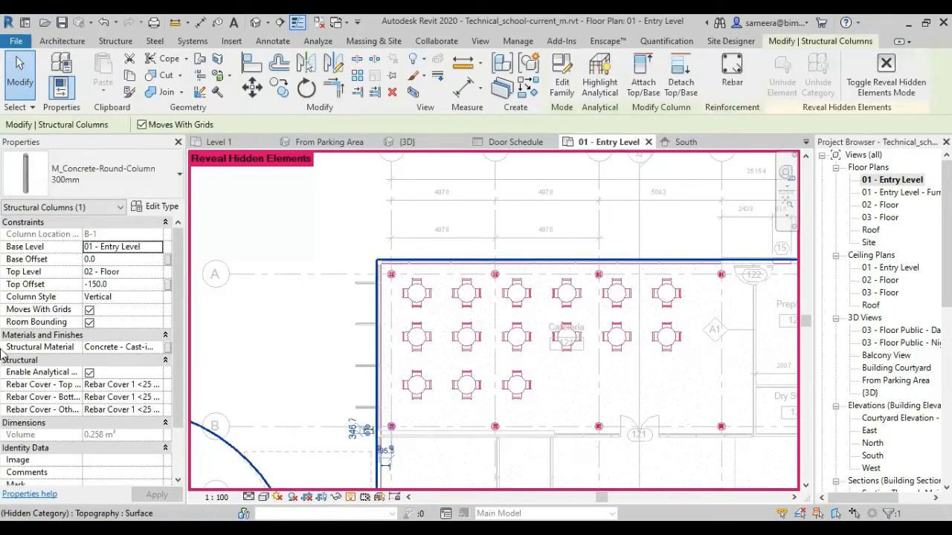
pyautogui.scroll(-2, 97, 409)
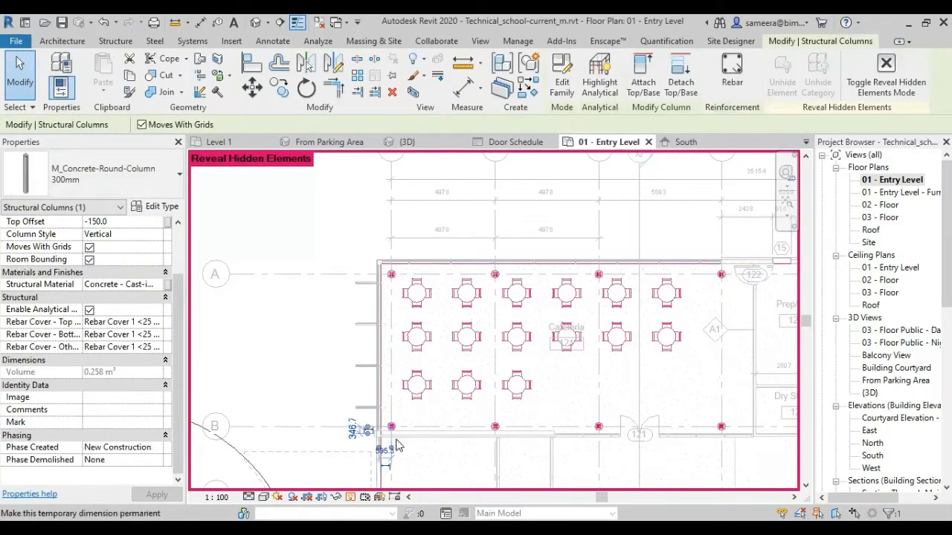
pyautogui.scroll(5, 392, 435)
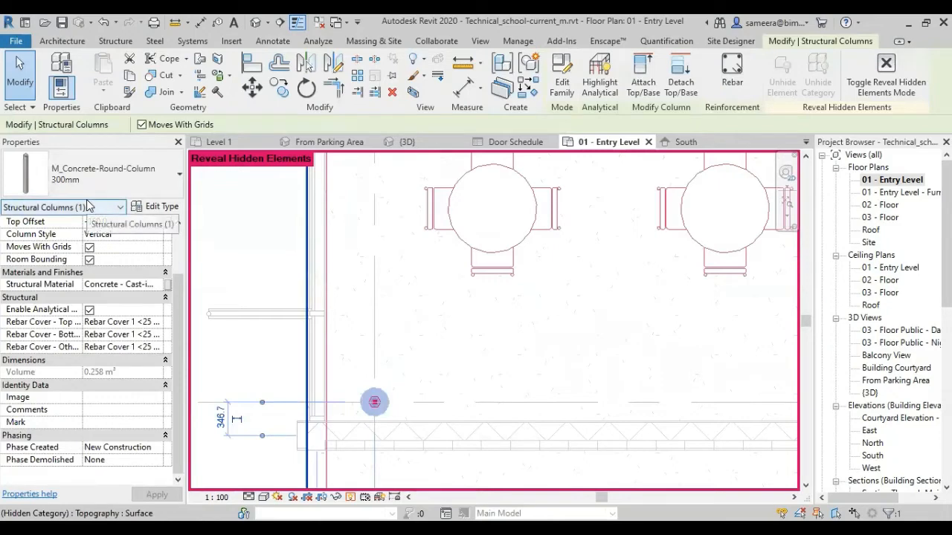
pyautogui.scroll(-3, 305, 372)
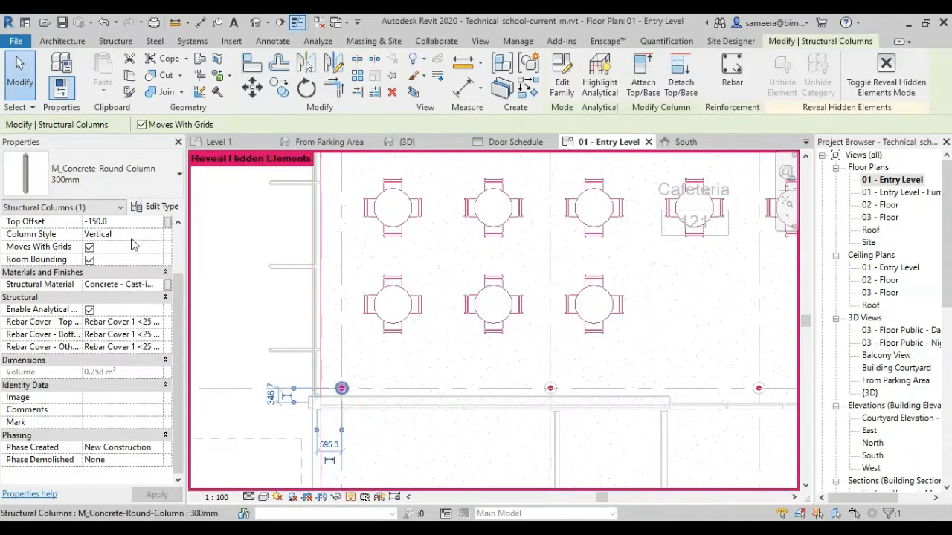
pyautogui.click(116, 423)
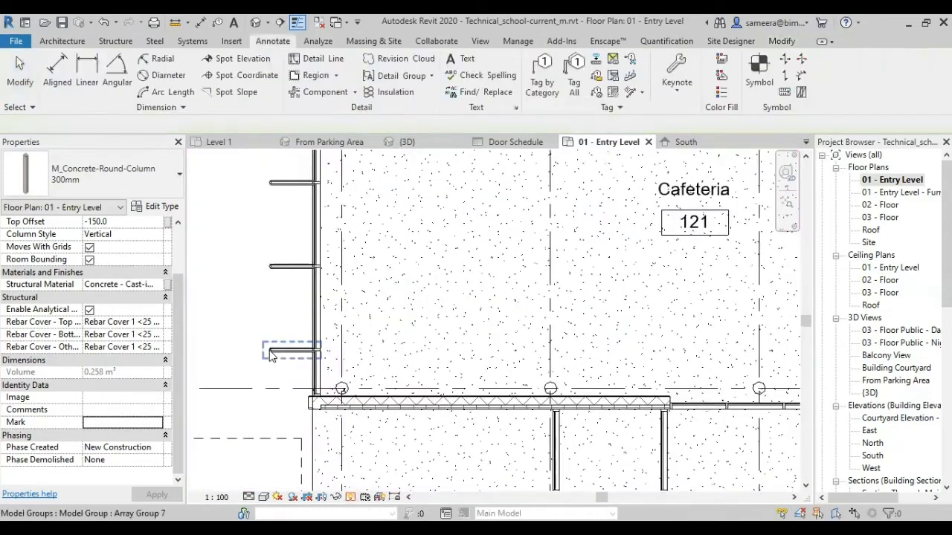
pyautogui.scroll(-5, 223, 379)
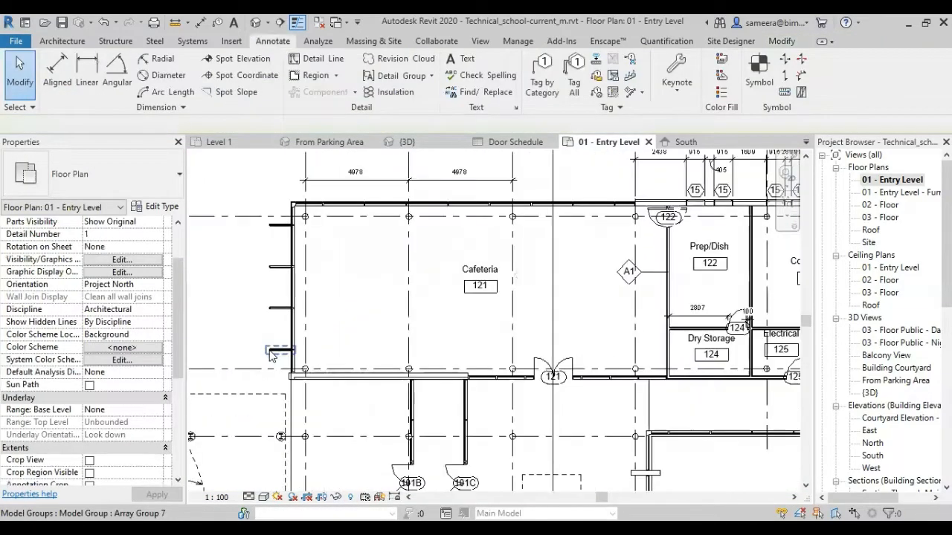
# Step: Start a new stair and review the calculation rules in the Assembled Stair type properties without changing them
pyautogui.click(61, 42)
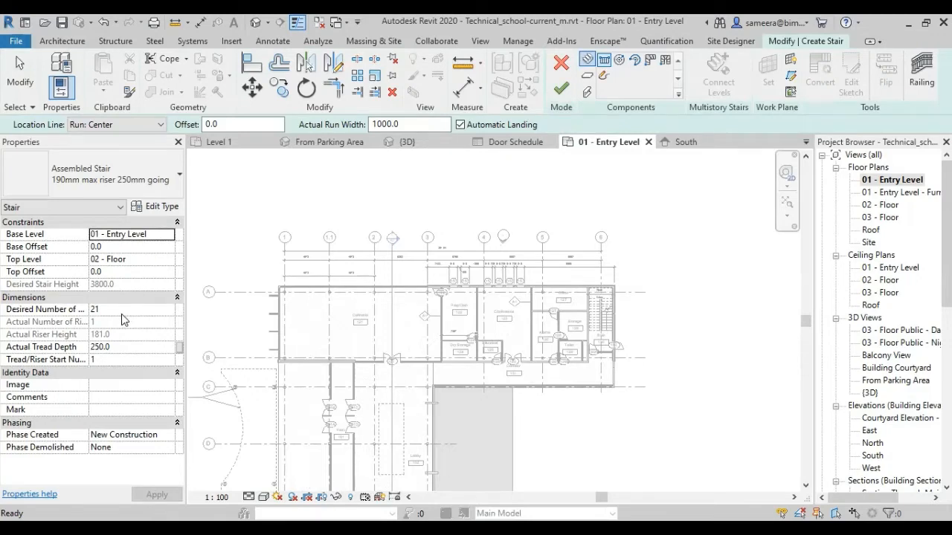
pyautogui.click(123, 347)
pyautogui.click(164, 211)
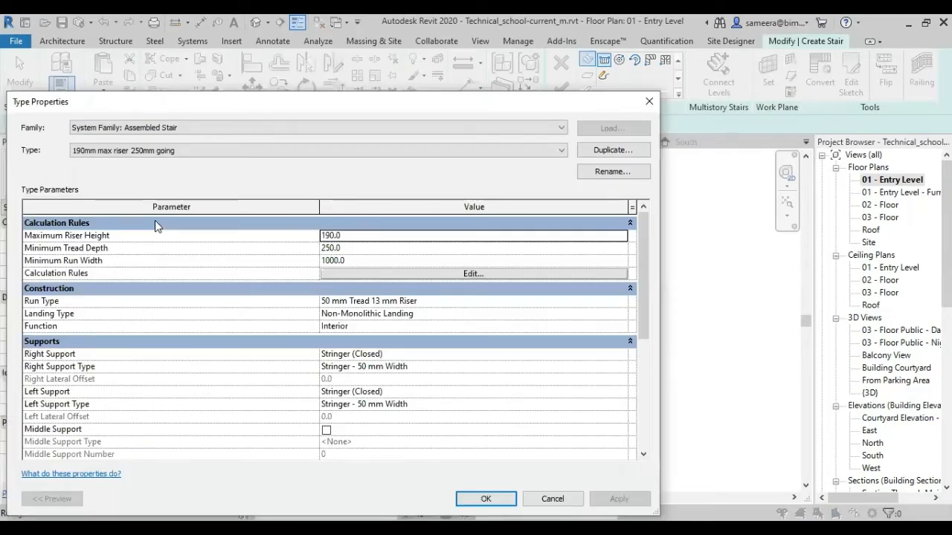
pyautogui.click(370, 260)
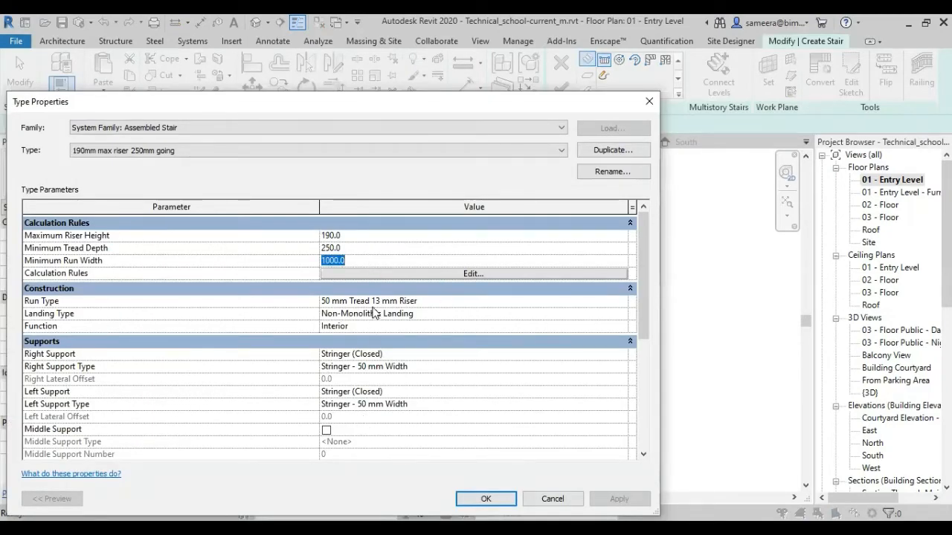
pyautogui.click(649, 101)
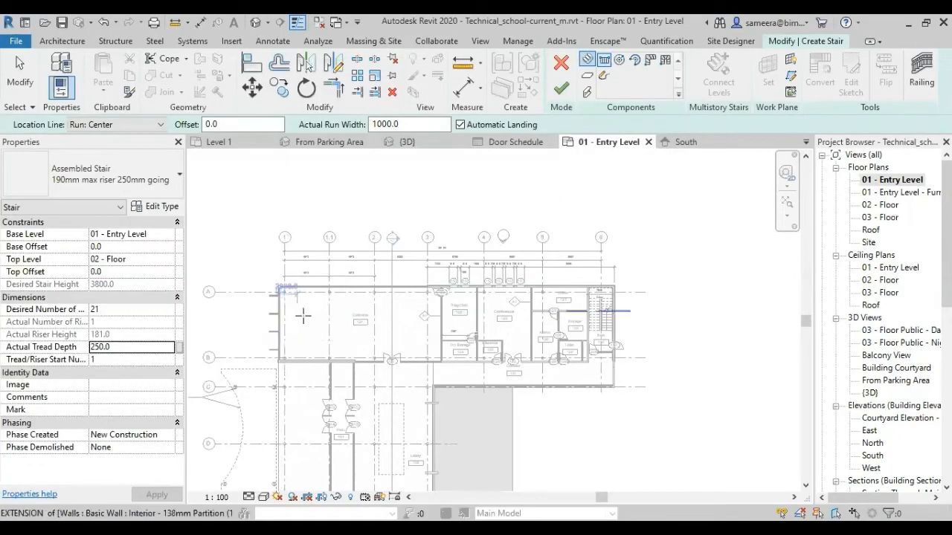
# Step: Draw the first stair run 2750 mm along grid A from its intersection with grid 2, using the Run: Right location line
pyautogui.scroll(3, 303, 315)
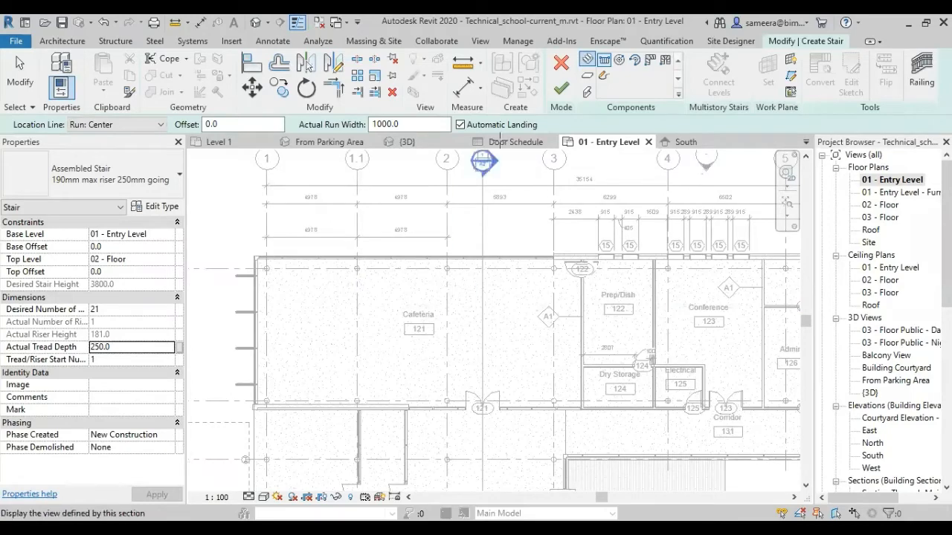
pyautogui.scroll(-1, 449, 301)
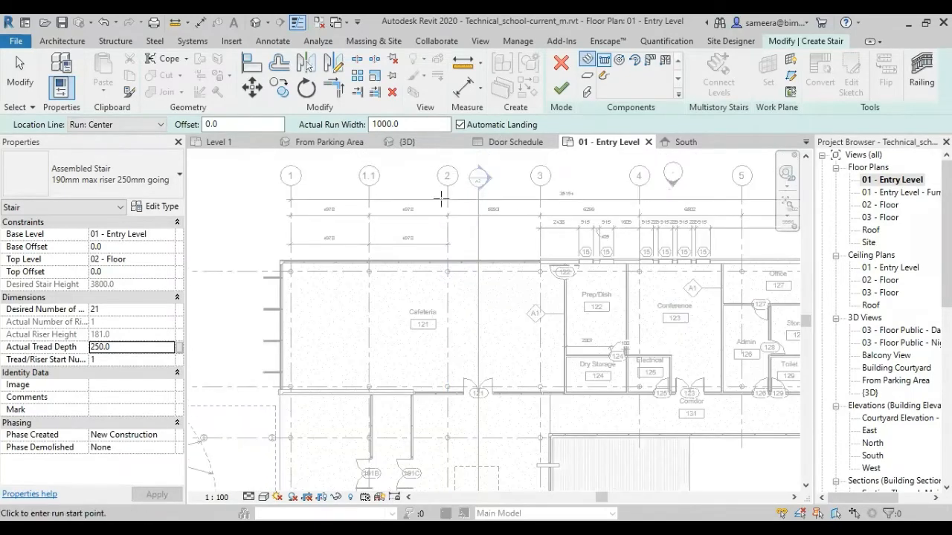
pyautogui.scroll(5, 449, 264)
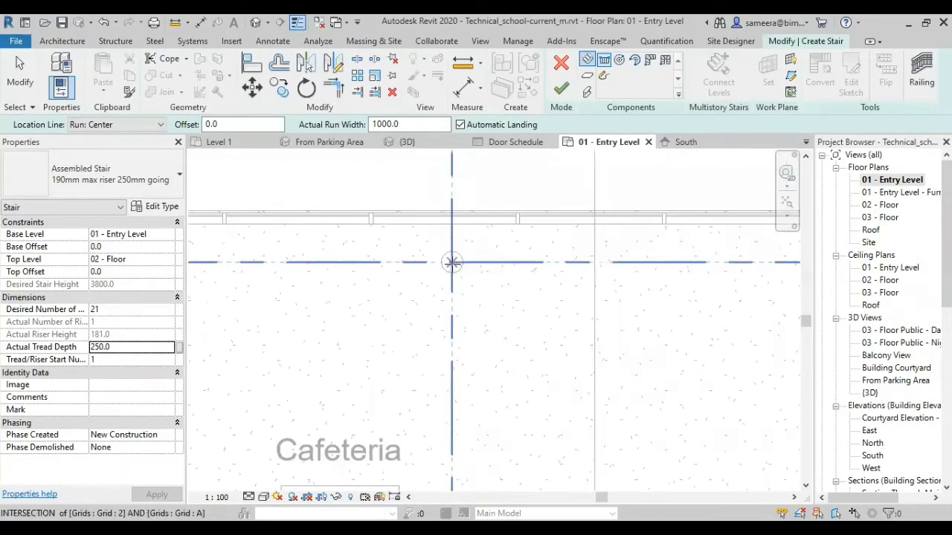
pyautogui.click(453, 262)
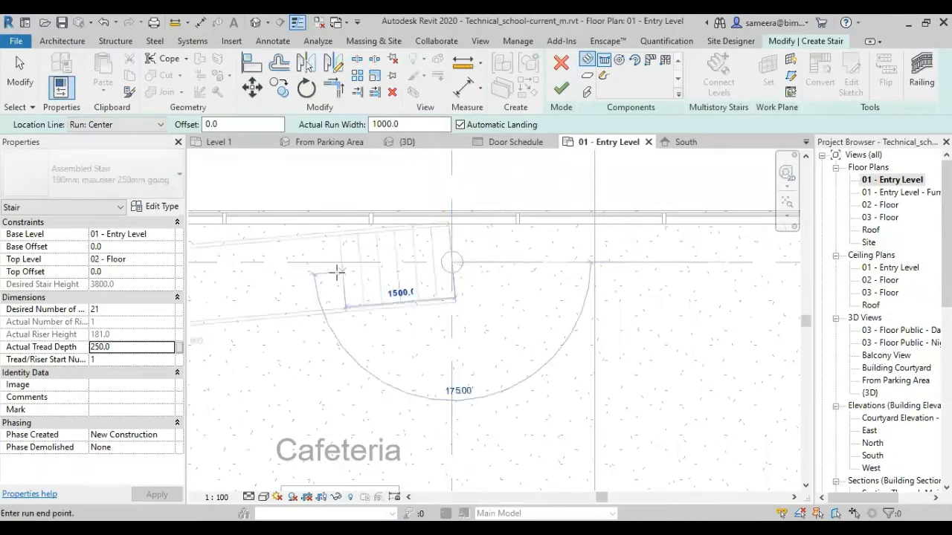
pyautogui.scroll(-2, 304, 270)
pyautogui.moveTo(304, 270); pyautogui.dragTo(504, 277, button='middle')
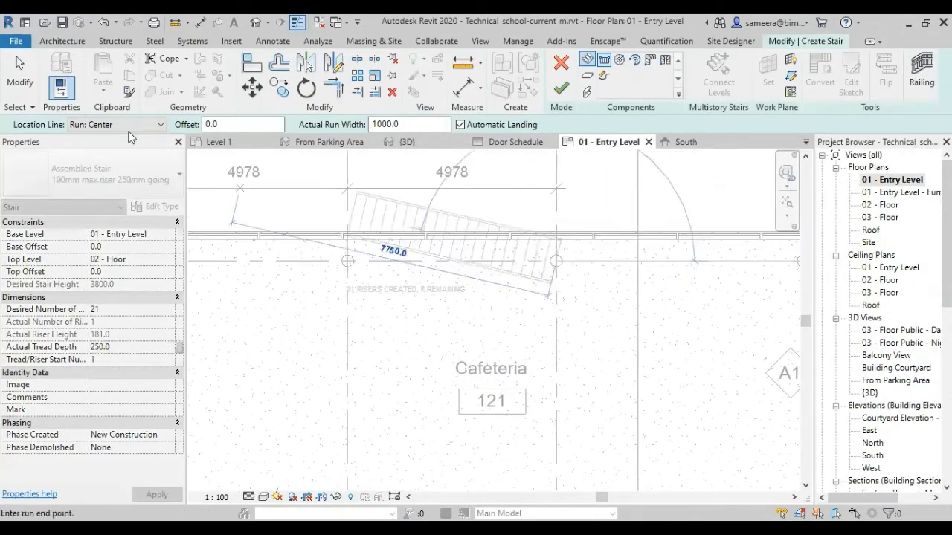
pyautogui.click(138, 124)
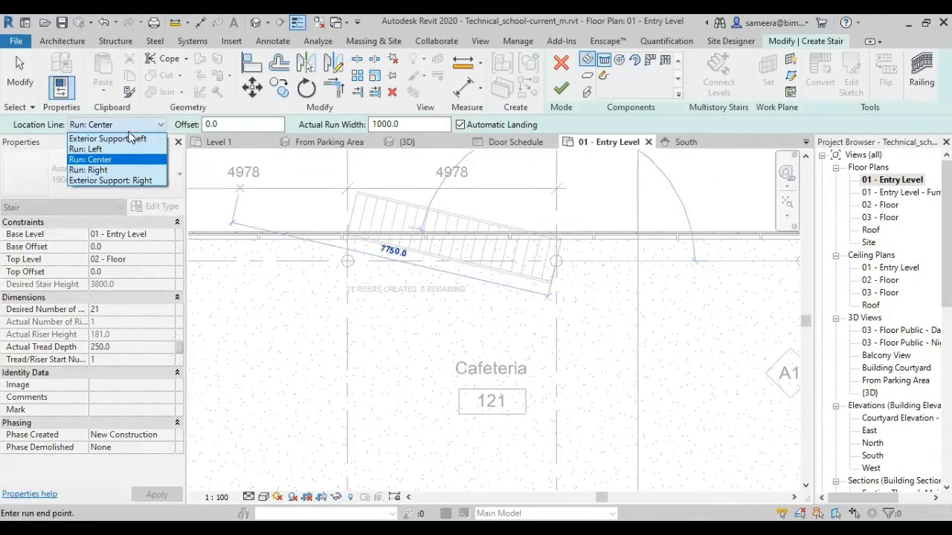
pyautogui.click(127, 171)
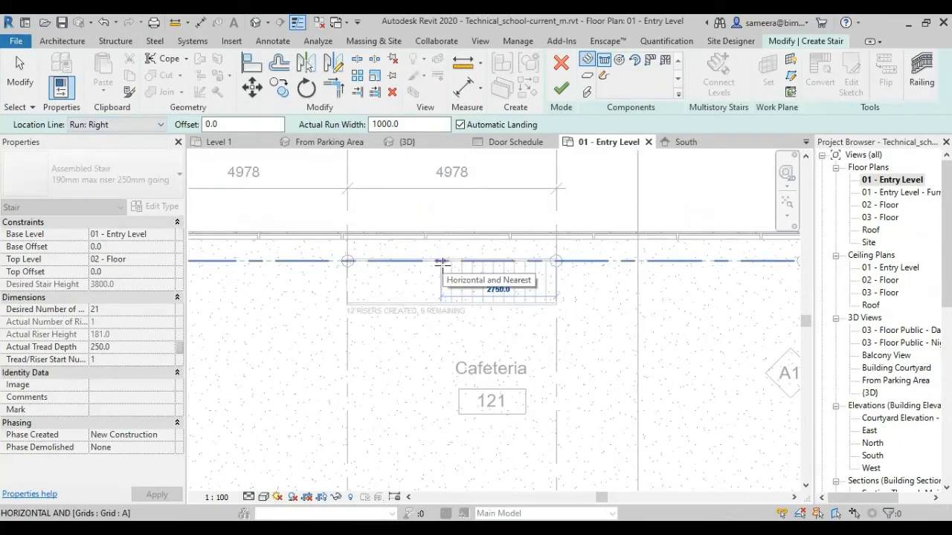
pyautogui.click(441, 263)
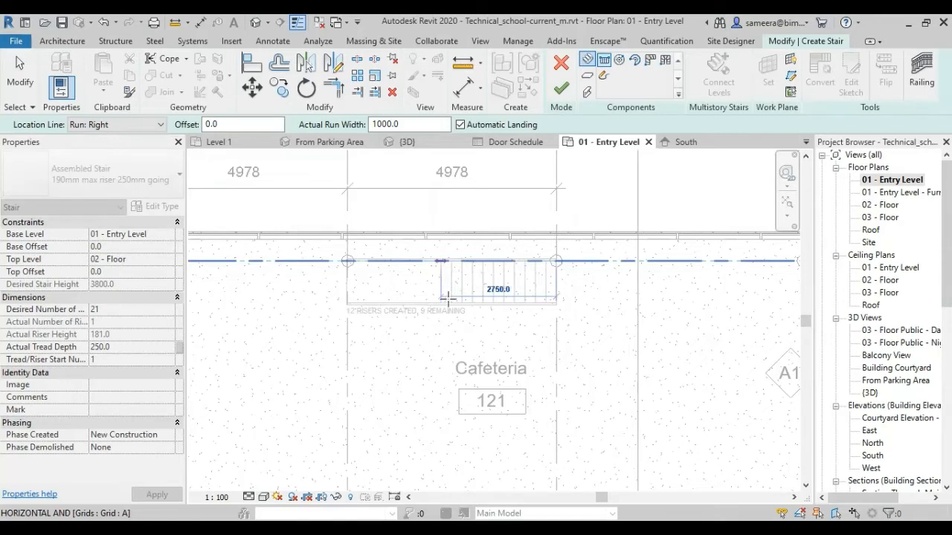
# Step: Draw the second stair run parallel below the first in the opposite direction, using all remaining risers and an automatic landing
pyautogui.click(436, 374)
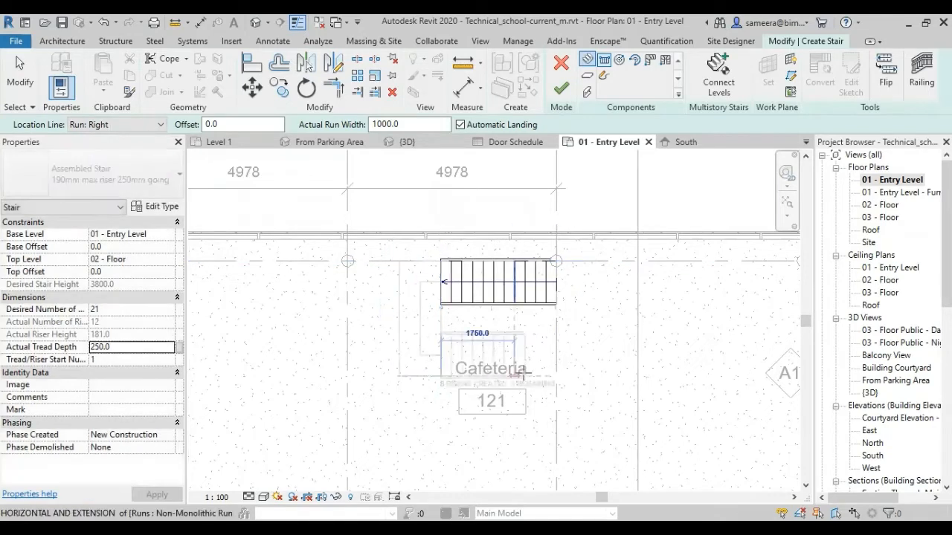
pyautogui.click(555, 373)
pyautogui.press('Escape')
pyautogui.press('Escape')
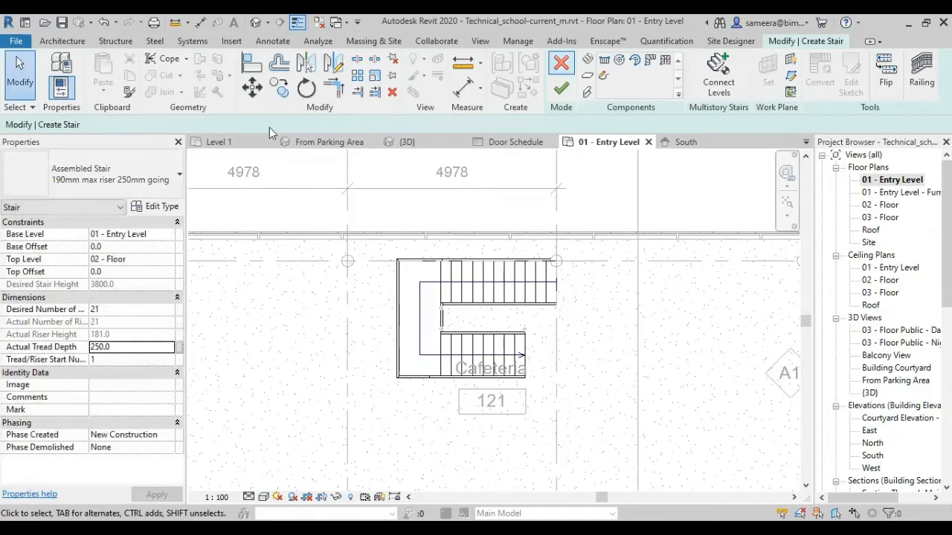
# Step: Measure the distance from the end of the second stair run to grid 2 with an aligned dimension, without placing it
pyautogui.click(272, 41)
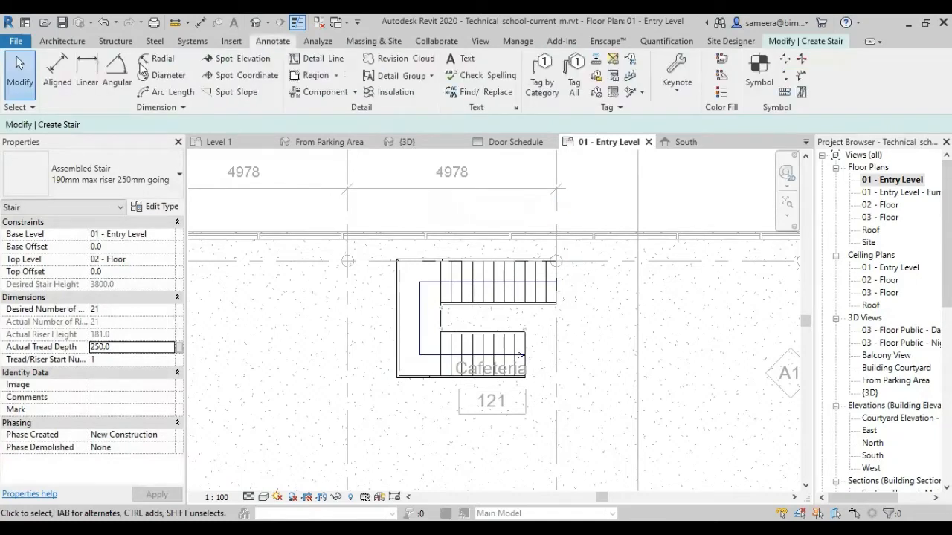
pyautogui.click(64, 79)
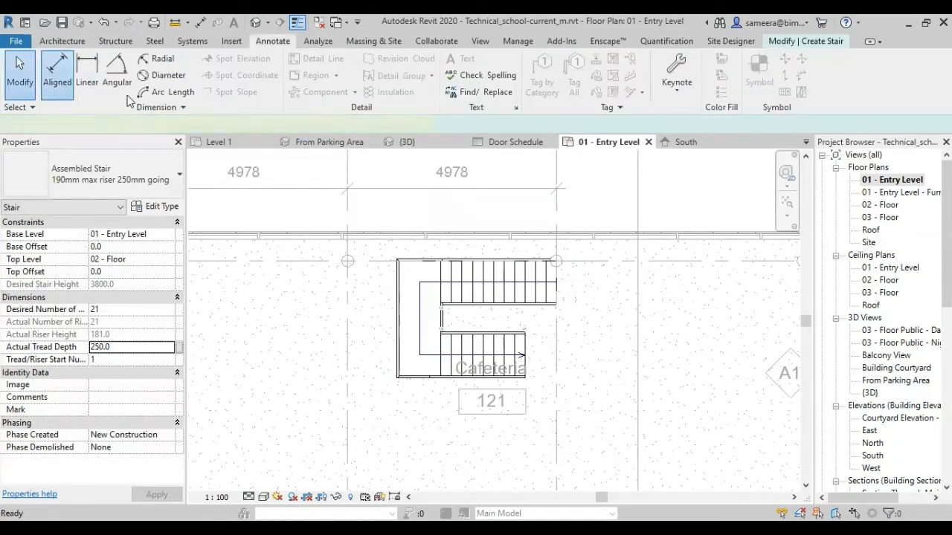
pyautogui.click(525, 353)
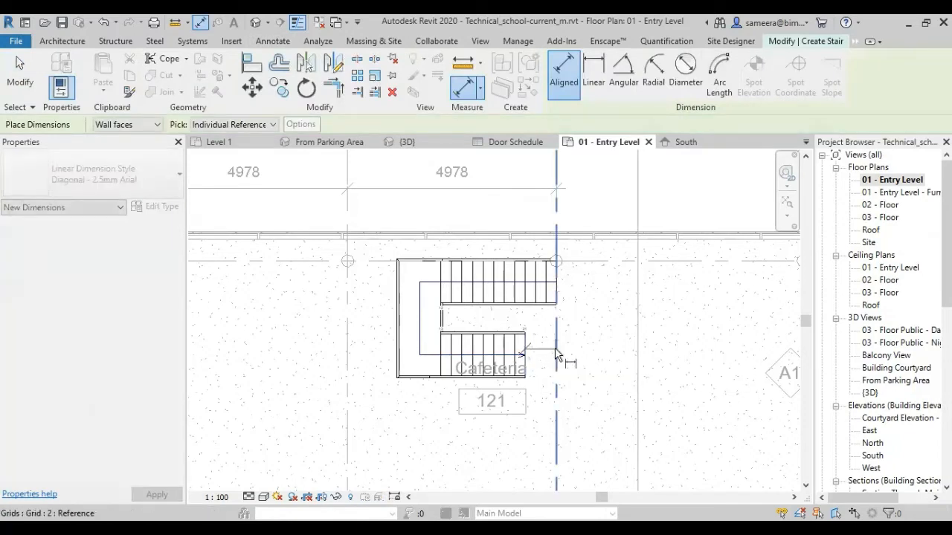
pyautogui.click(549, 355)
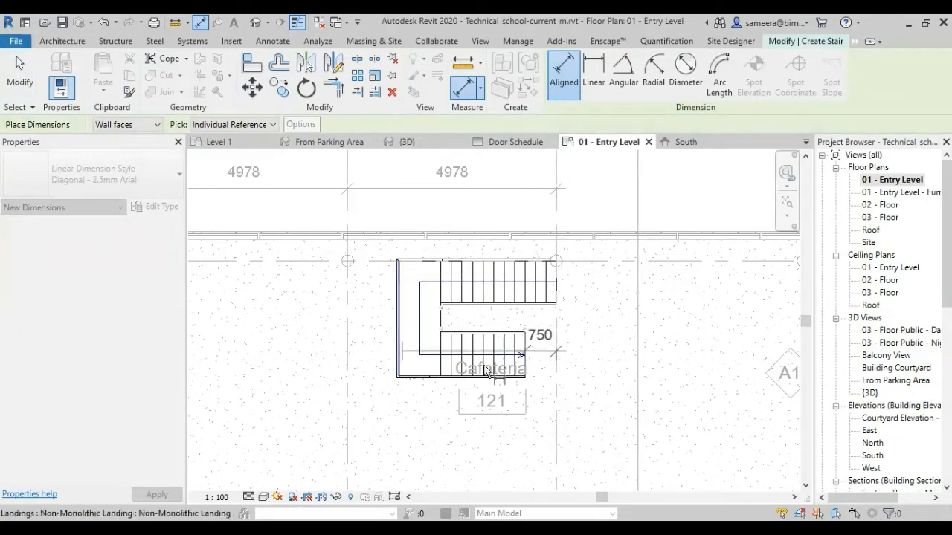
pyautogui.click(16, 69)
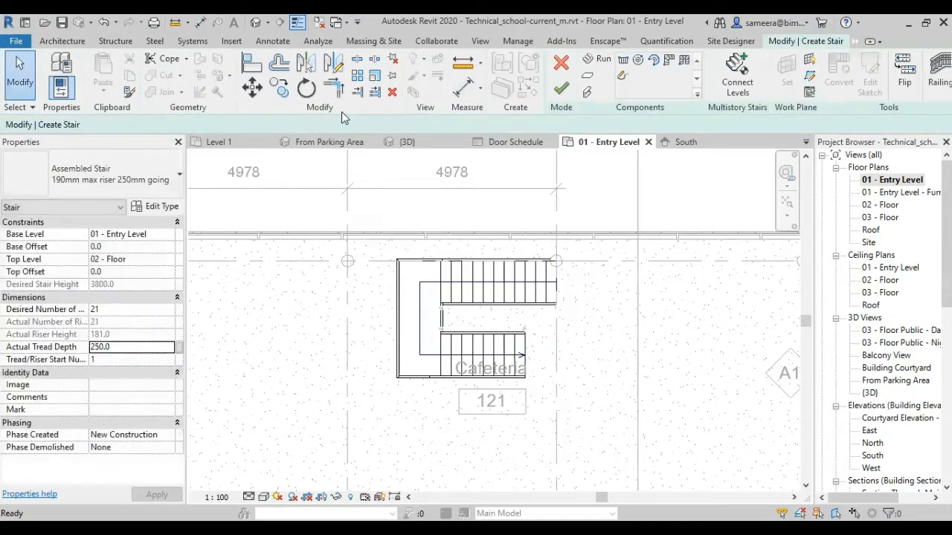
# Step: Measure the gap between the two parallel stair runs with an aligned dimension, without placing it
pyautogui.click(272, 41)
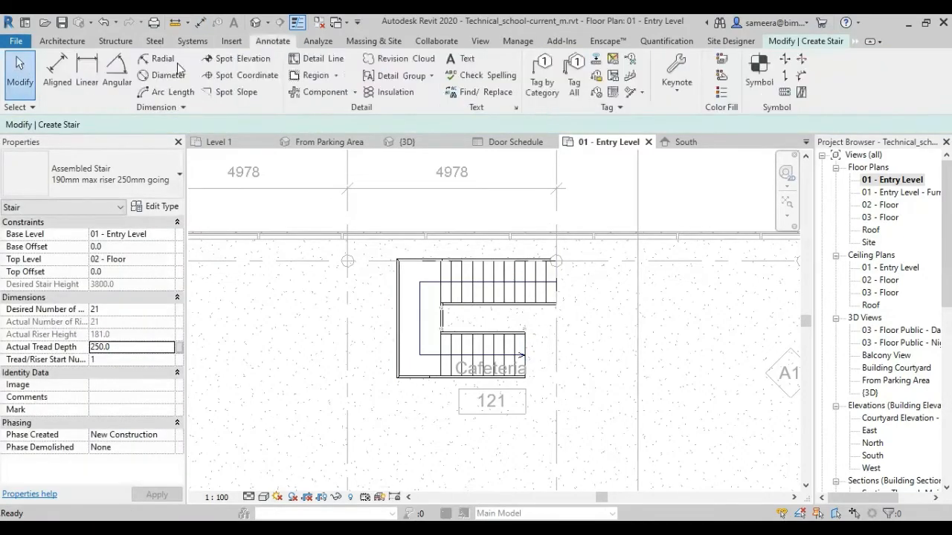
pyautogui.click(54, 80)
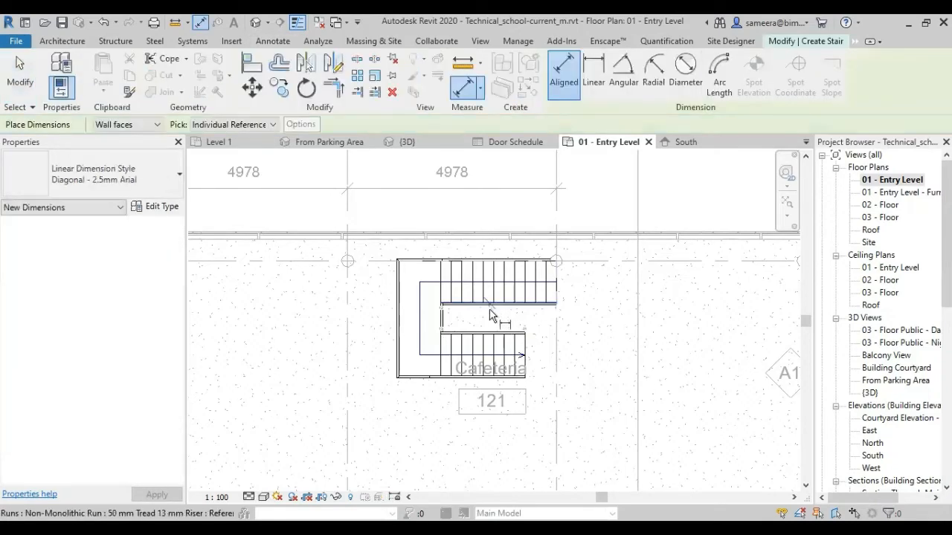
pyautogui.click(496, 333)
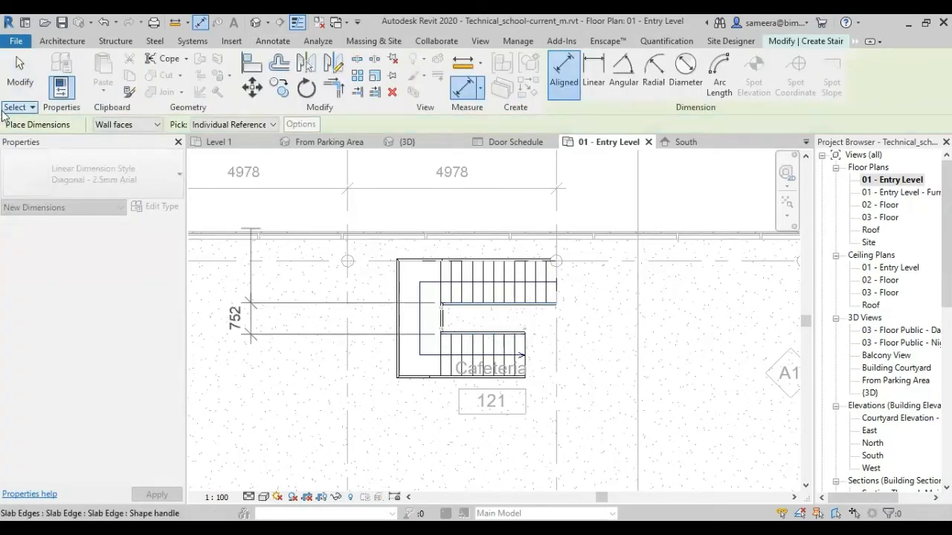
pyautogui.click(26, 91)
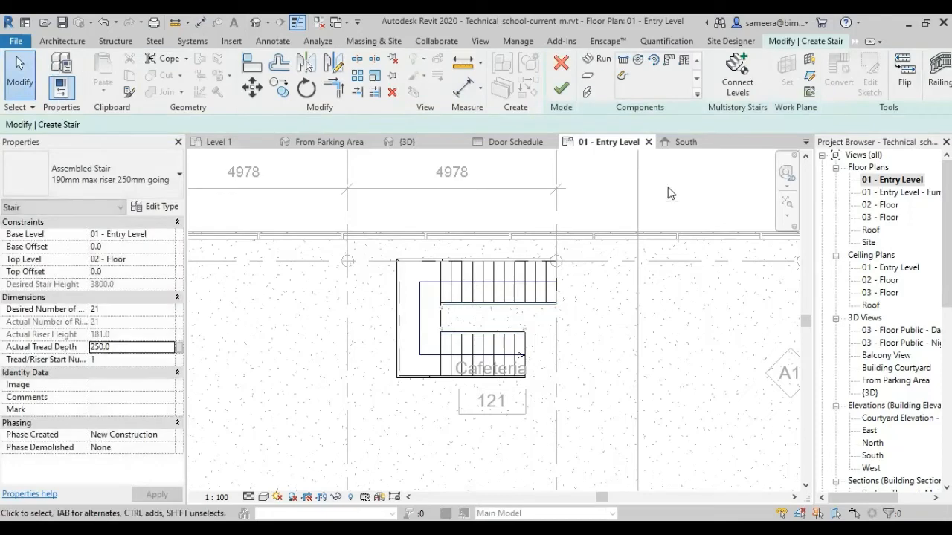
# Step: Discard the stair being edited and start a sketched railing path with the Guardrail - Pipe type
pyautogui.click(561, 64)
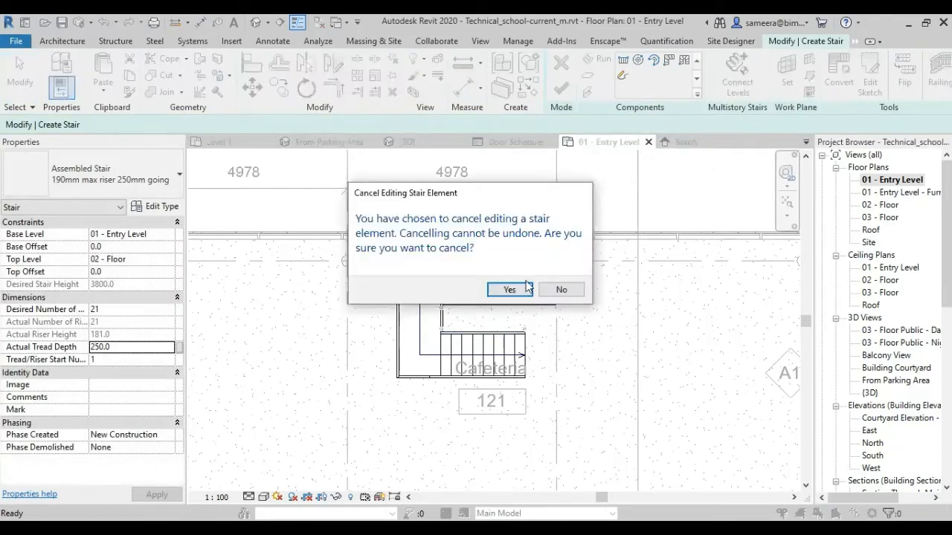
pyautogui.click(510, 290)
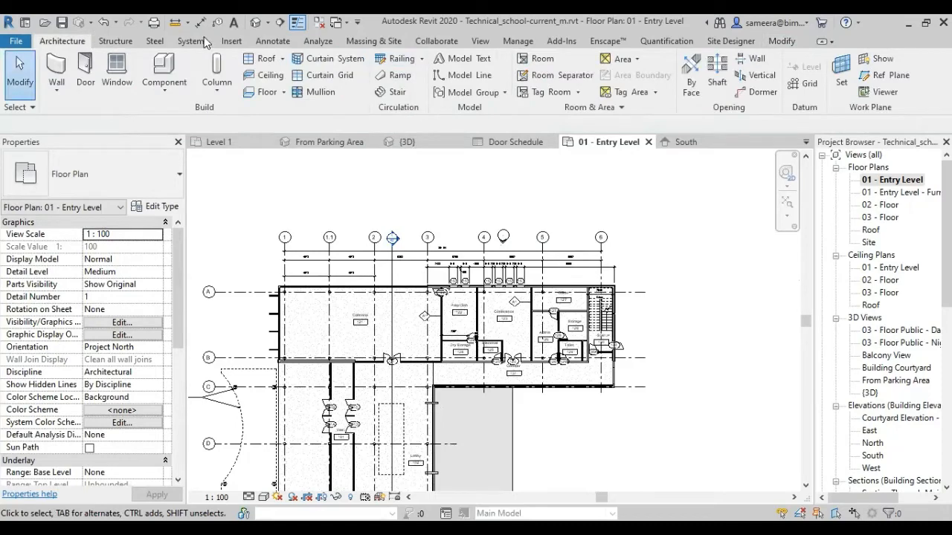
pyautogui.click(420, 59)
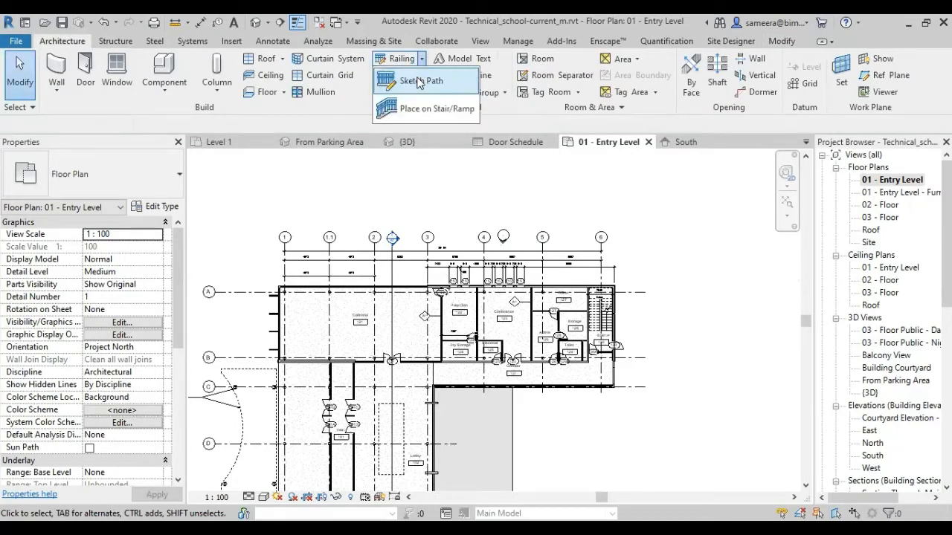
pyautogui.click(419, 82)
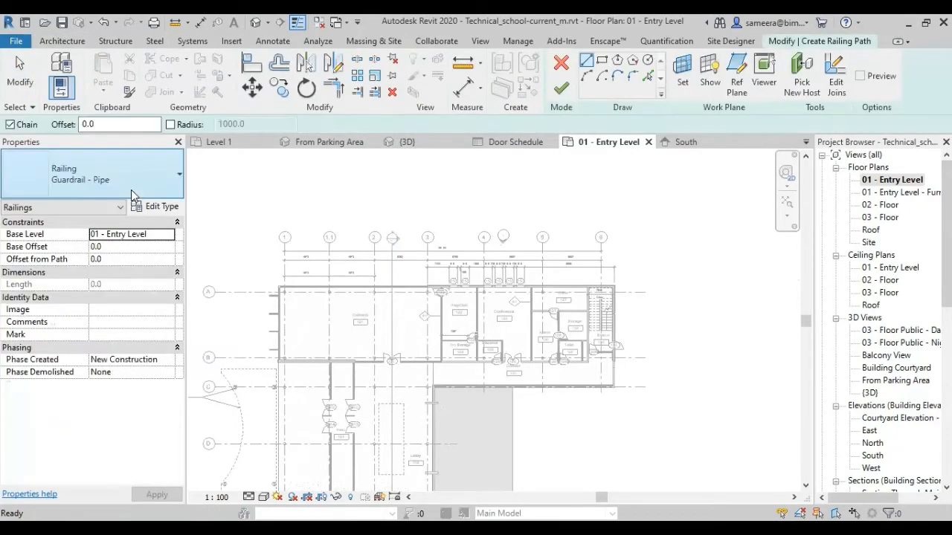
pyautogui.click(131, 186)
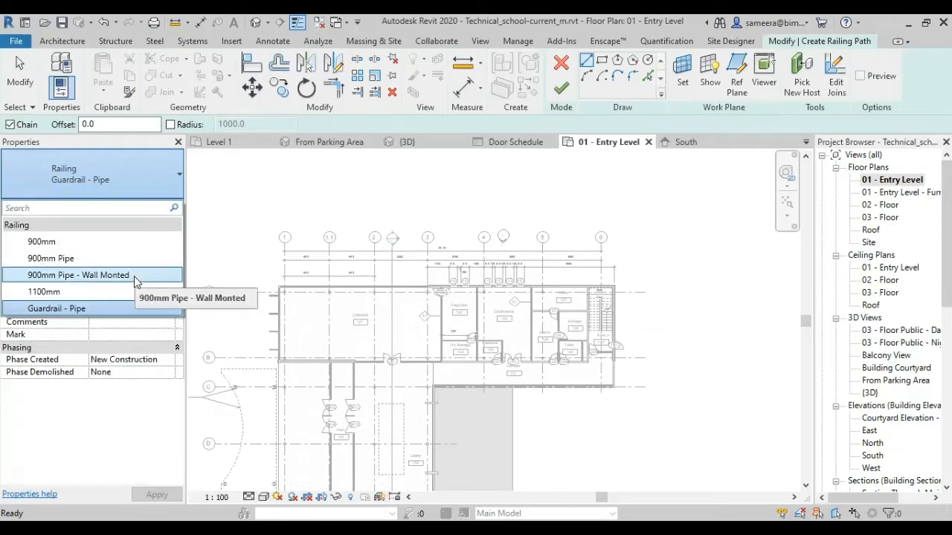
pyautogui.click(157, 310)
# Step: Create two railing path lines offset 150 mm from grid A and grid 1 towards the inside of the Cafeteria
pyautogui.scroll(5, 297, 297)
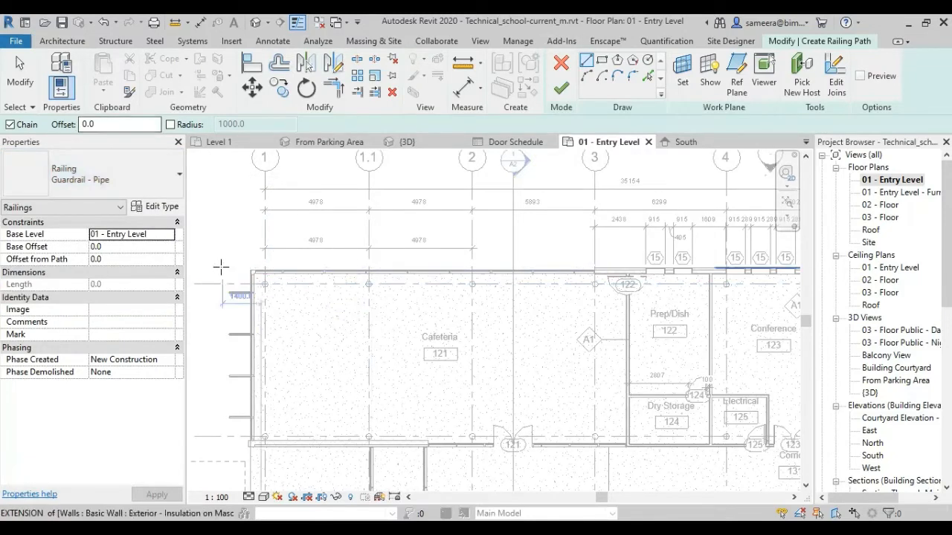
pyautogui.scroll(3, 218, 263)
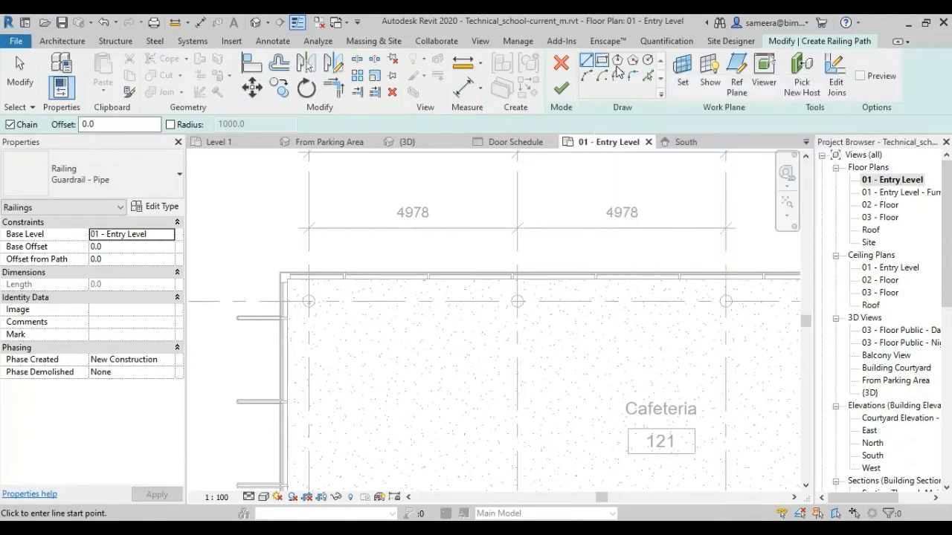
pyautogui.click(648, 78)
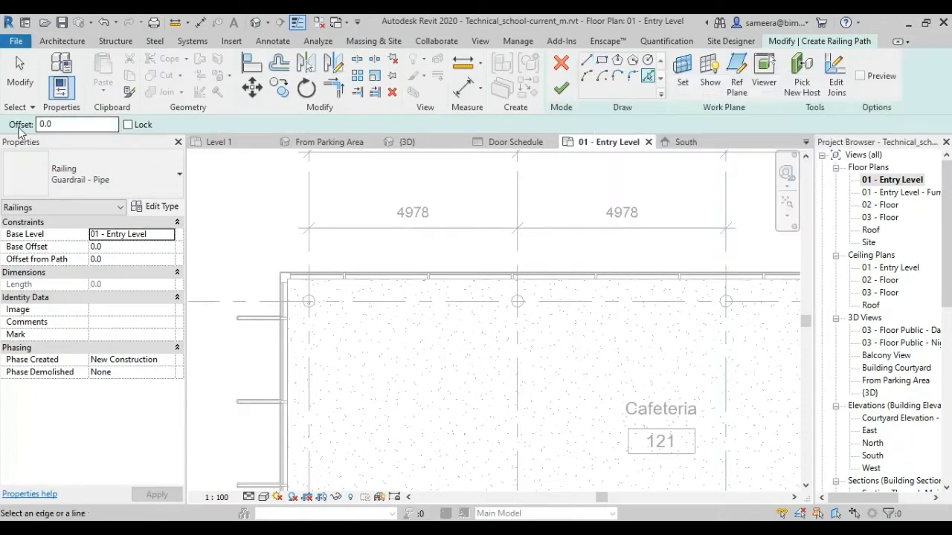
pyautogui.moveTo(56, 124); pyautogui.dragTo(30, 128)
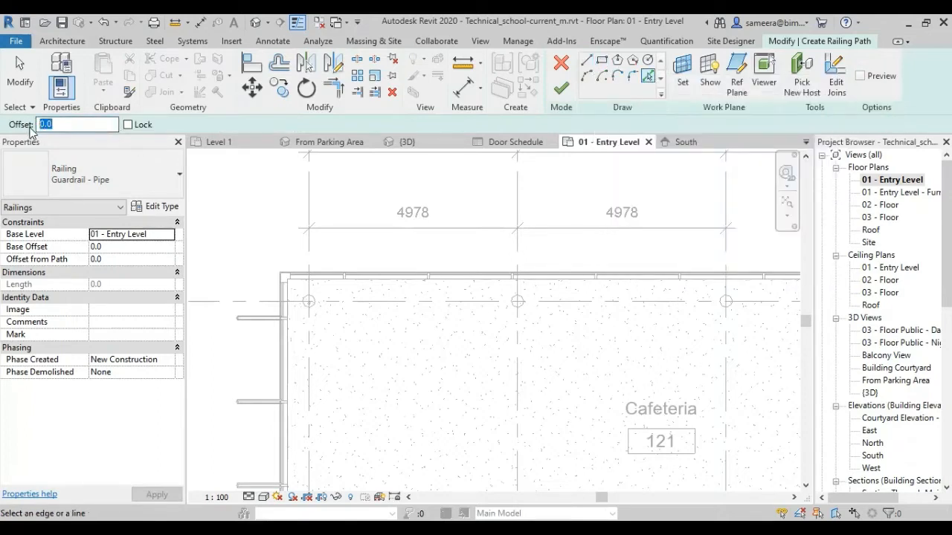
pyautogui.write('150.0')
pyautogui.click(334, 304)
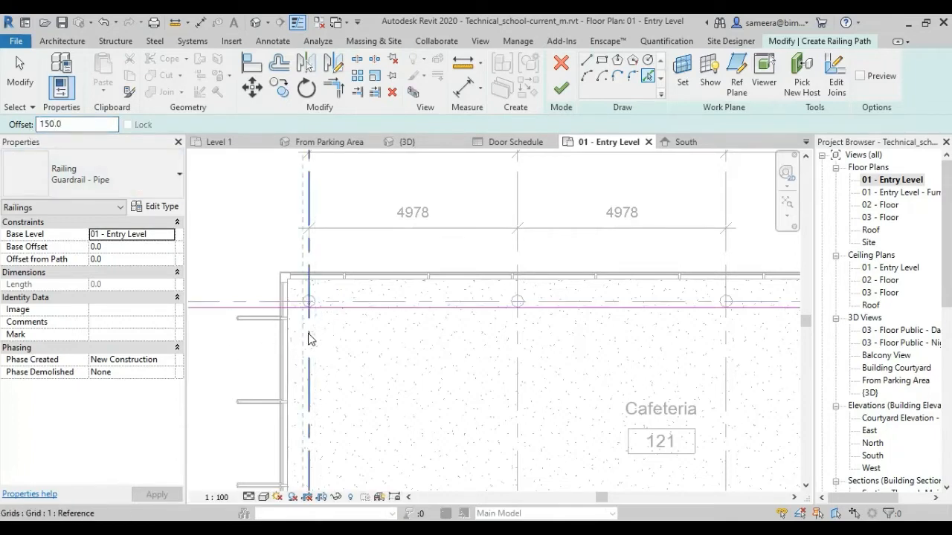
pyautogui.click(311, 339)
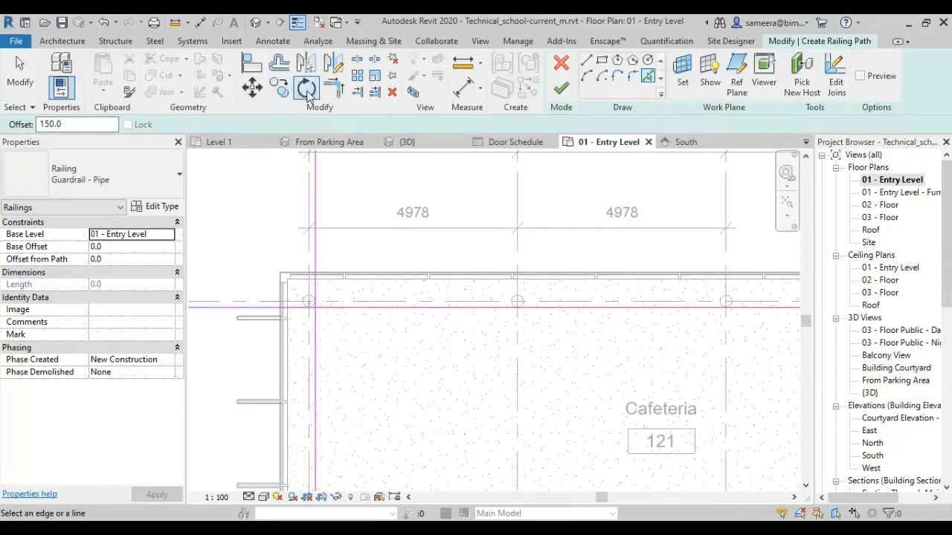
# Step: Trim the two railing path lines to a corner near the intersection of grids A and 1
pyautogui.click(333, 88)
pyautogui.click(318, 343)
pyautogui.click(329, 308)
pyautogui.press('Escape')
# Step: Shorten the railing path line along grid 1 to 6000 mm, measured from the corner near grid A
pyautogui.scroll(-5, 260, 245)
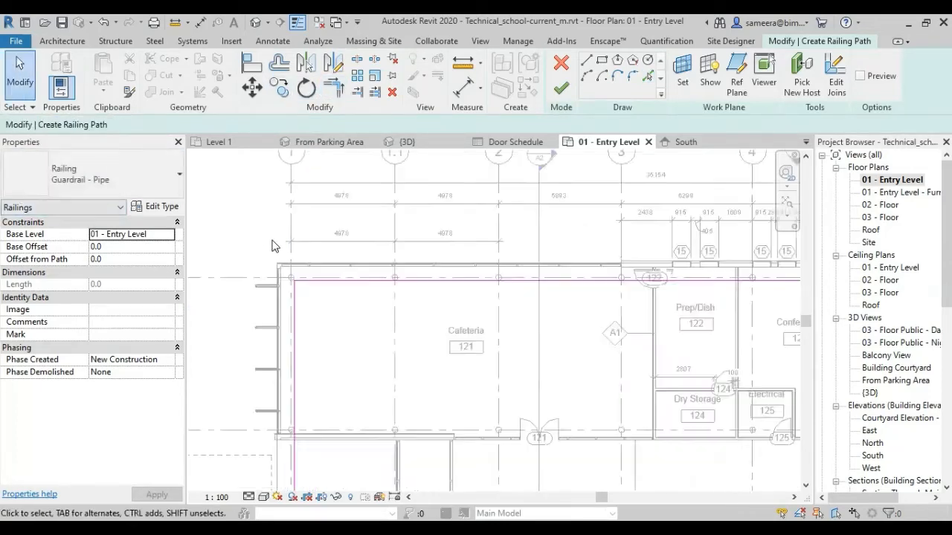
pyautogui.click(290, 320)
pyautogui.moveTo(316, 368); pyautogui.dragTo(350, 218, button='middle')
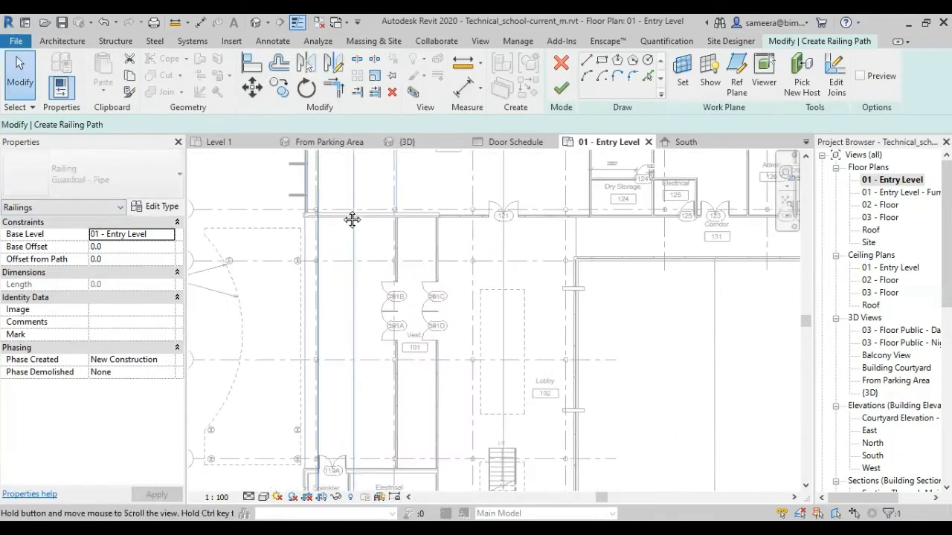
pyautogui.click(325, 315)
pyautogui.scroll(-5, 325, 314)
pyautogui.scroll(-2, 324, 308)
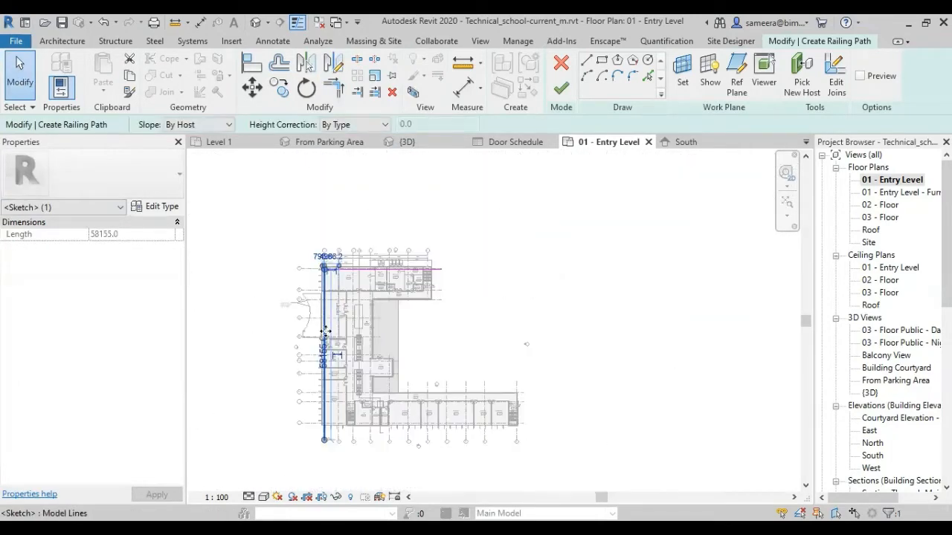
pyautogui.moveTo(325, 441)
pyautogui.mouseDown()
pyautogui.moveTo(326, 284)
pyautogui.moveTo(313, 270)
pyautogui.mouseUp()
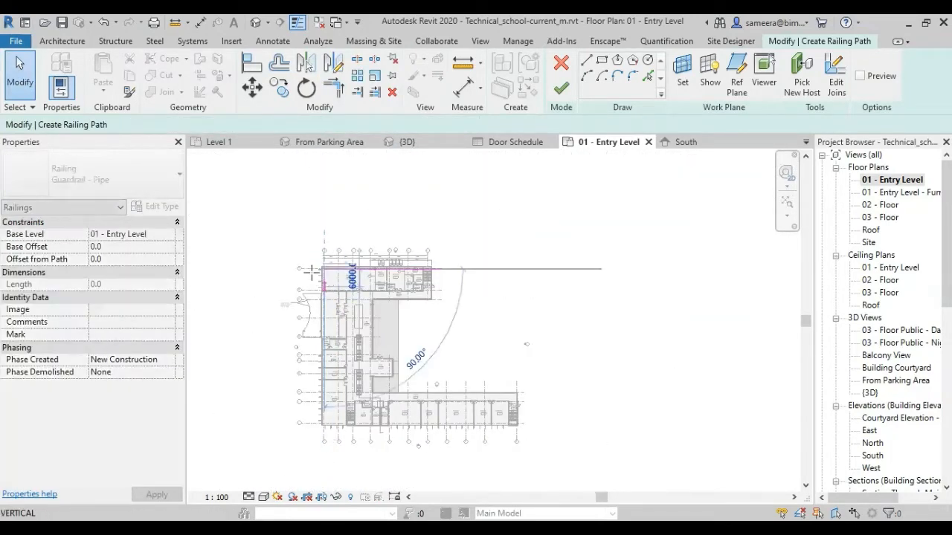
pyautogui.scroll(5, 313, 270)
# Step: Shorten the railing path line along grid A to about 4800 mm, ending at grid 1.1
pyautogui.click(465, 253)
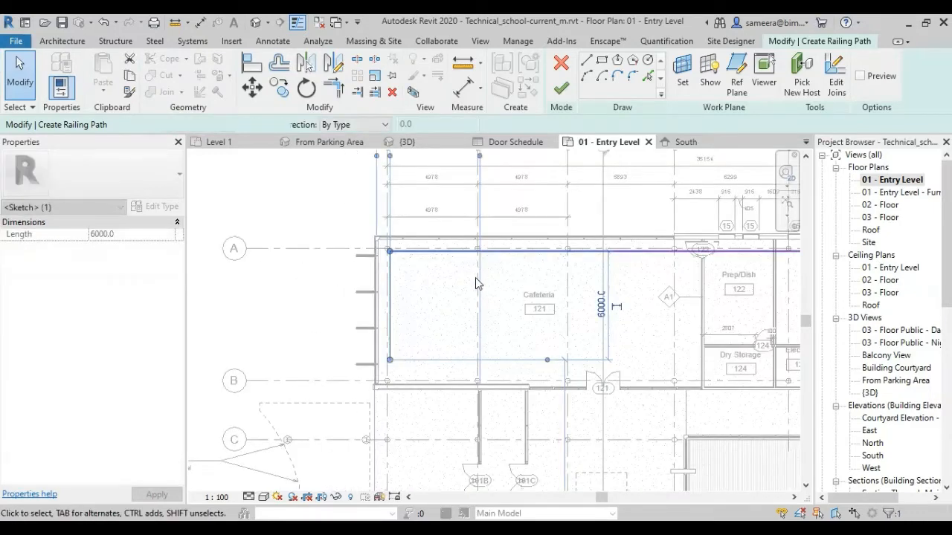
pyautogui.scroll(-5, 324, 335)
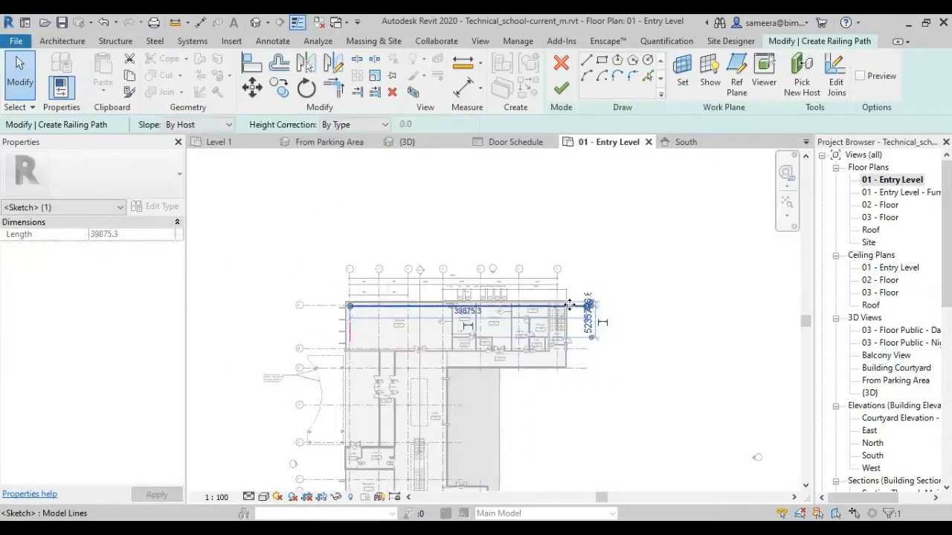
pyautogui.scroll(4, 584, 308)
pyautogui.moveTo(482, 307); pyautogui.dragTo(263, 306)
pyautogui.moveTo(260, 363)
pyautogui.mouseDown(button='middle')
pyautogui.moveTo(605, 357)
pyautogui.moveTo(675, 345)
pyautogui.mouseUp(button='middle')
pyautogui.moveTo(677, 285)
pyautogui.mouseDown()
pyautogui.moveTo(393, 276)
pyautogui.moveTo(395, 285)
pyautogui.mouseUp()
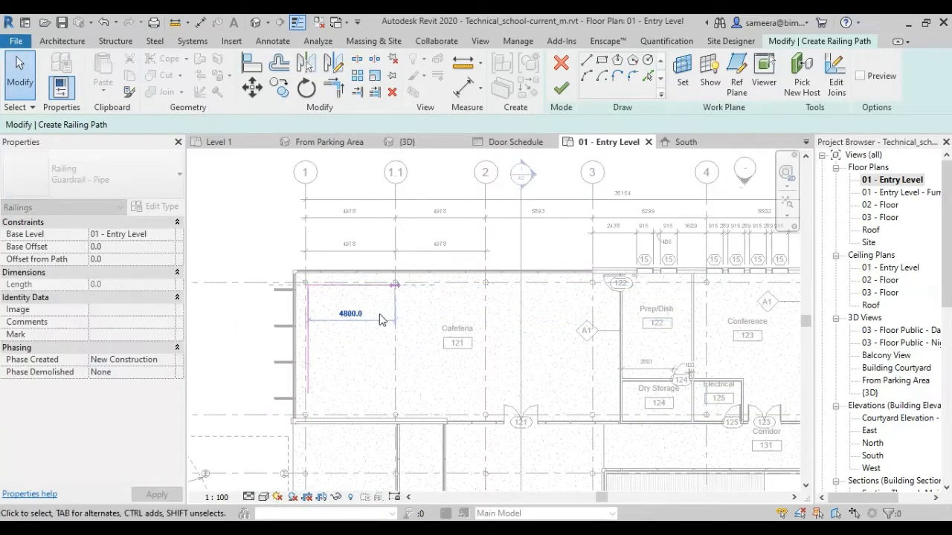
pyautogui.click(363, 376)
# Step: Finish the railing path, check the railing's length and remove the railing from the plan
pyautogui.click(561, 87)
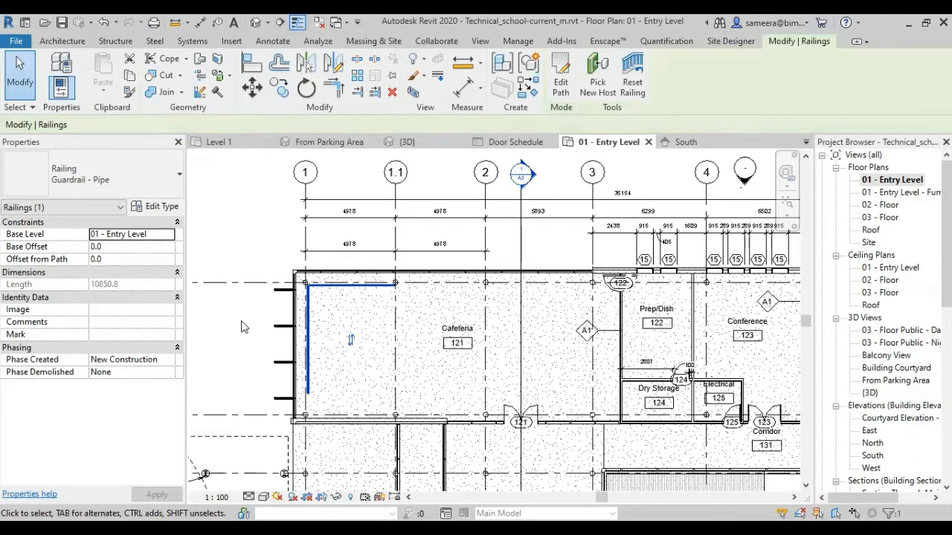
pyautogui.click(189, 331)
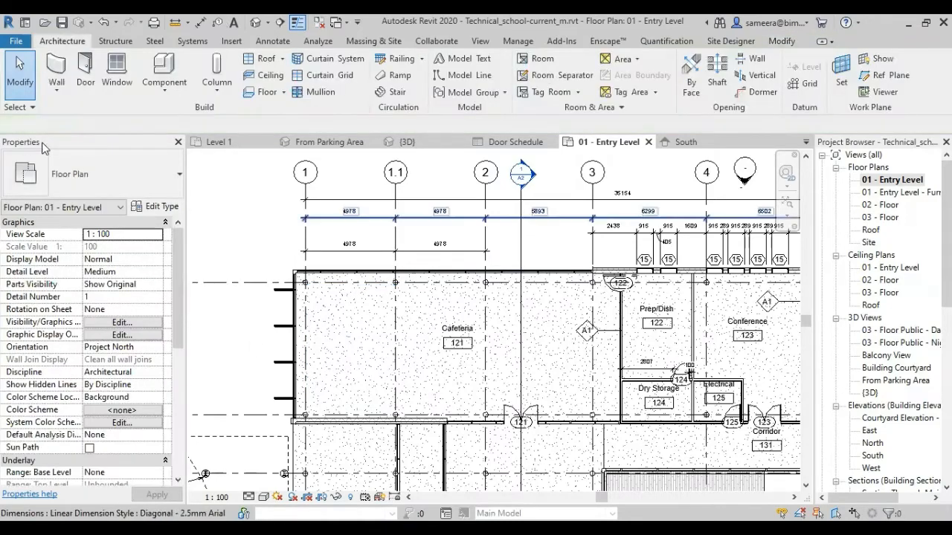
# Step: Examine the assembly of the stacked wall type Exterior - Brick Over Block w Metal Stud without placing a wall
pyautogui.click(58, 87)
pyautogui.click(69, 116)
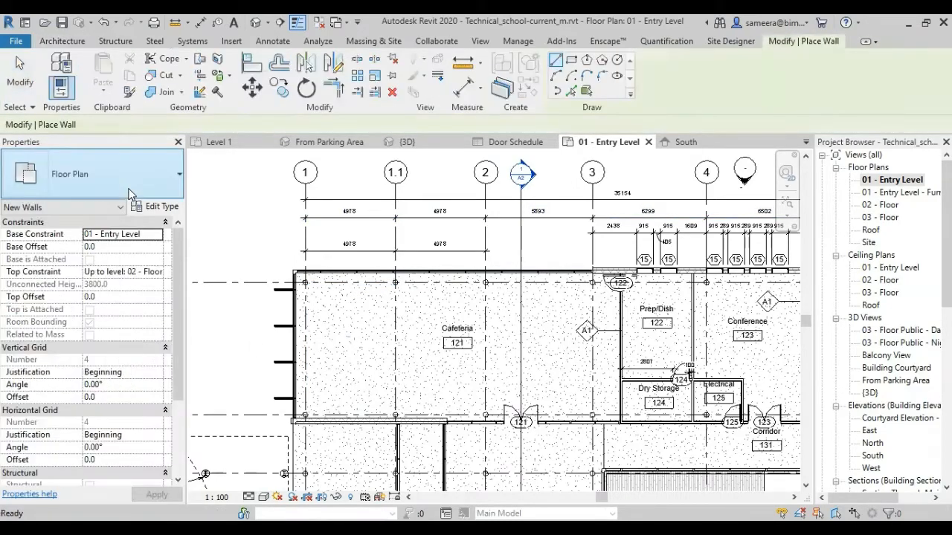
pyautogui.click(130, 192)
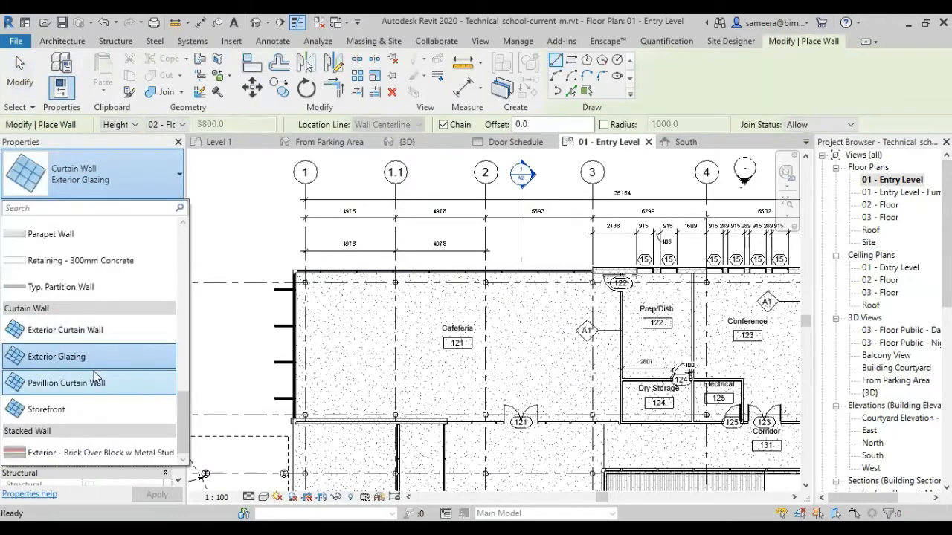
pyautogui.click(110, 452)
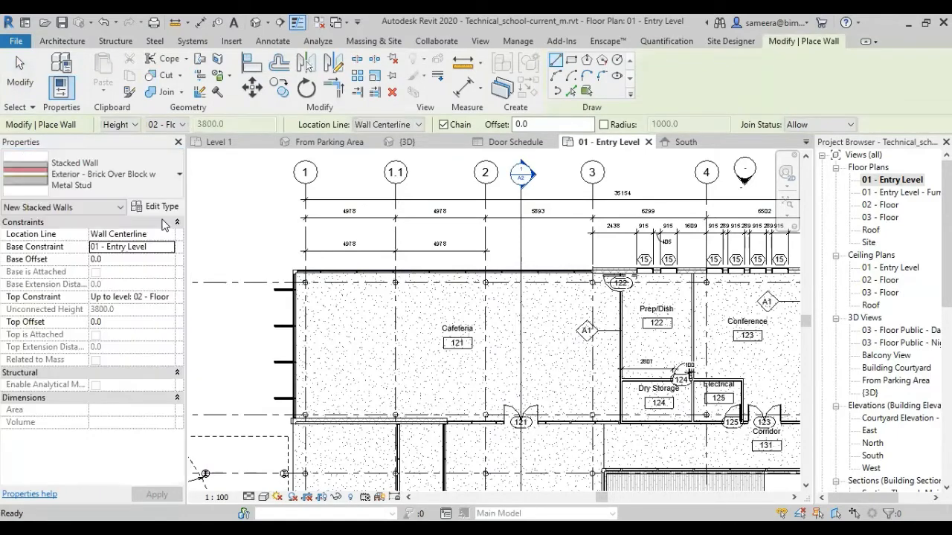
pyautogui.click(166, 208)
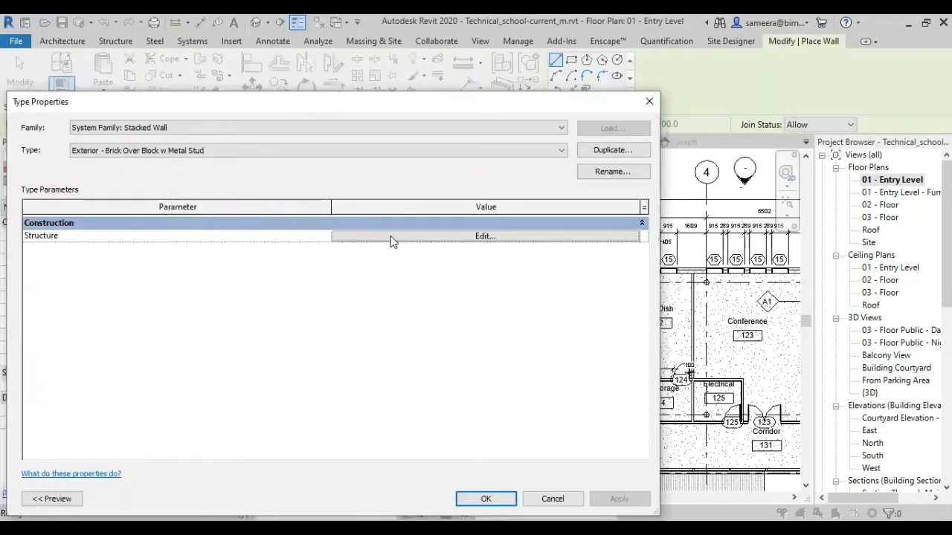
pyautogui.click(410, 236)
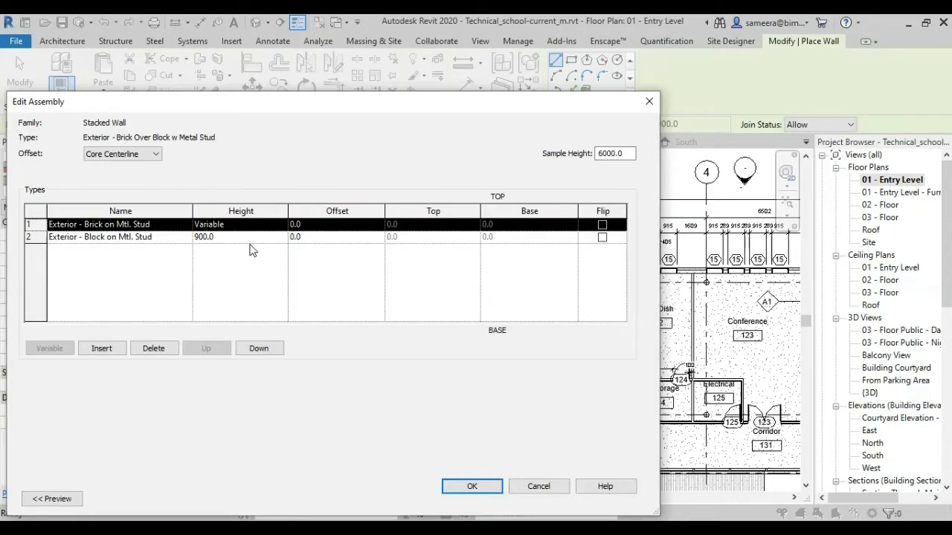
pyautogui.click(645, 108)
pyautogui.click(646, 108)
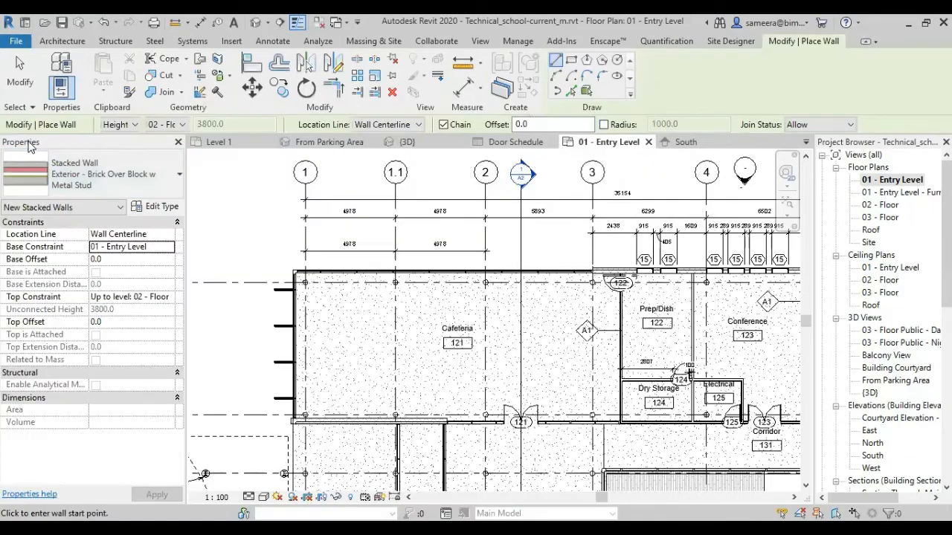
pyautogui.press('Escape')
# Step: Open the Door Schedule and examine its scheduled fields and its sorting, grouping and grand totals settings
pyautogui.scroll(-6, 854, 402)
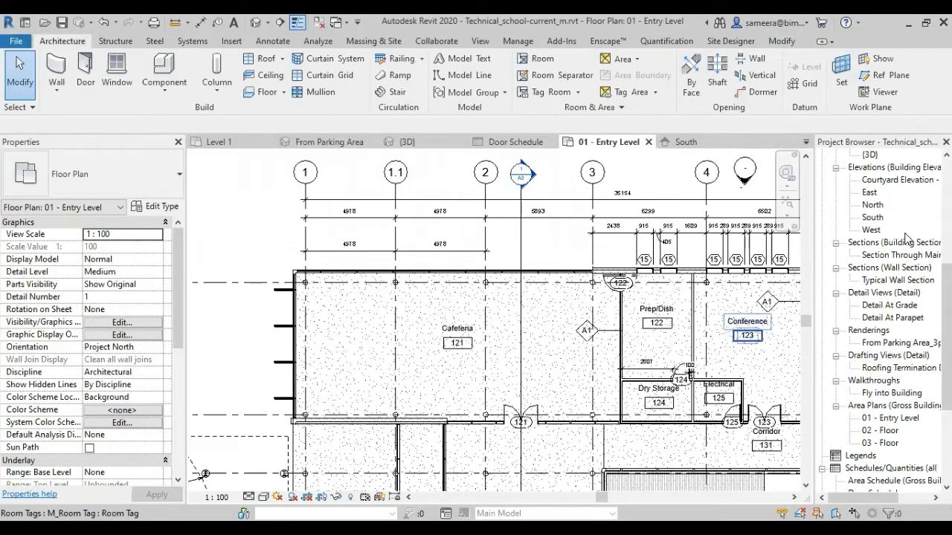
pyautogui.scroll(-2, 881, 408)
pyautogui.scroll(-2, 880, 394)
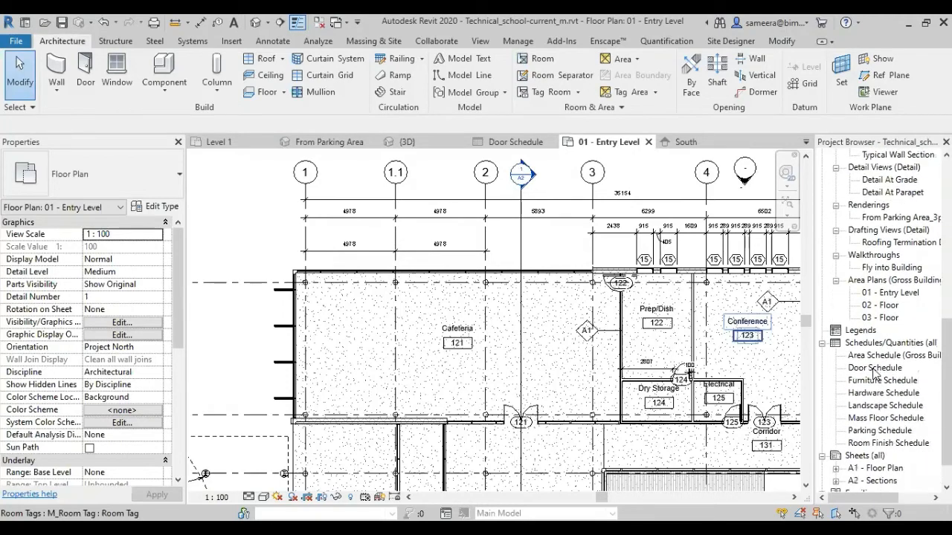
pyautogui.doubleClick(876, 368)
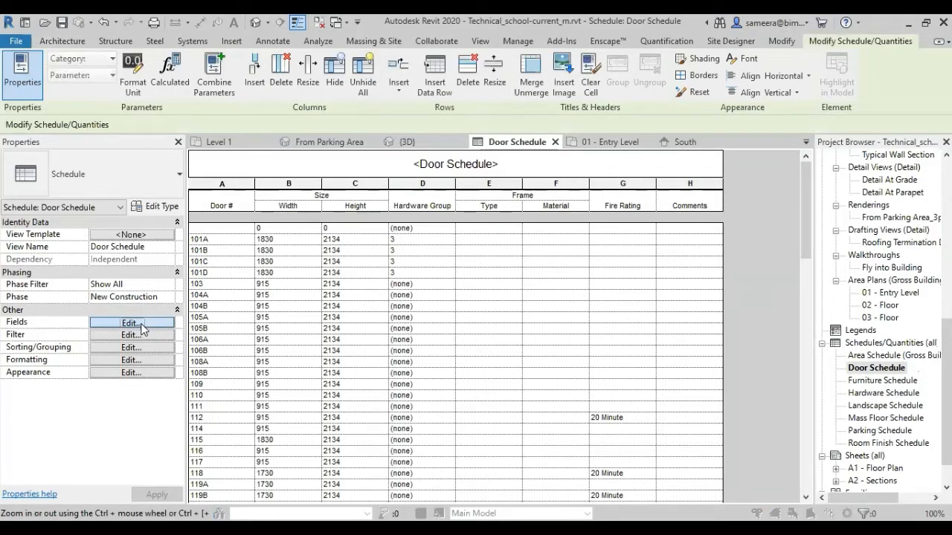
pyautogui.click(131, 323)
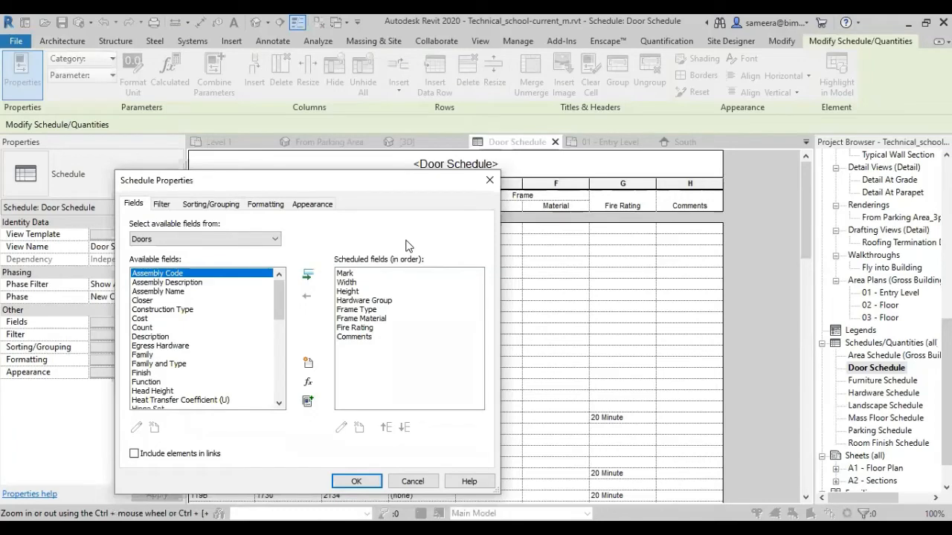
pyautogui.click(162, 206)
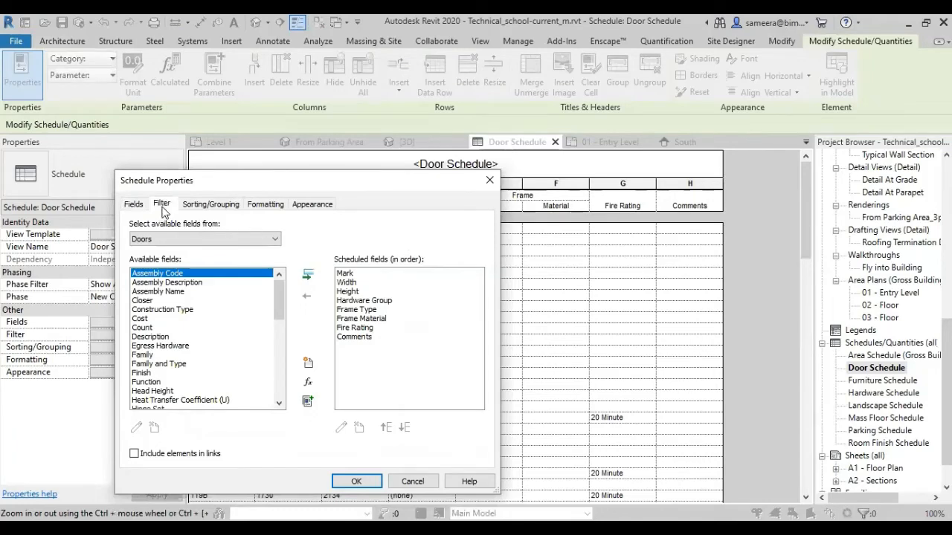
pyautogui.click(203, 205)
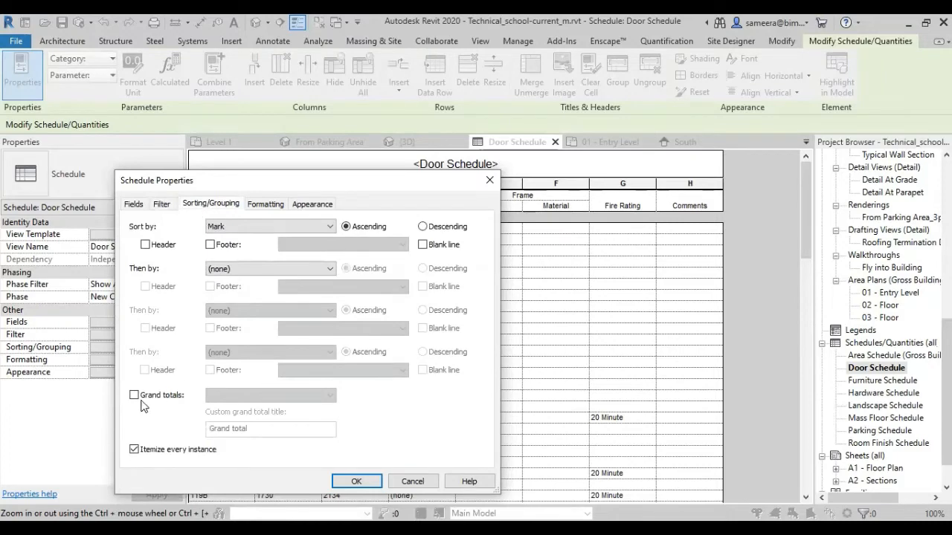
# Step: Examine the formatting settings of the Height field in the Door Schedule
pyautogui.click(265, 206)
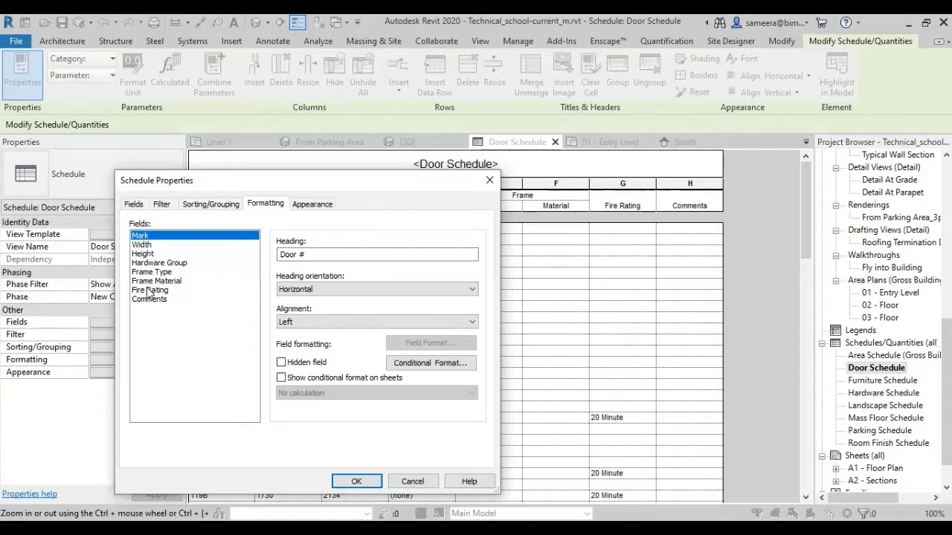
pyautogui.click(146, 256)
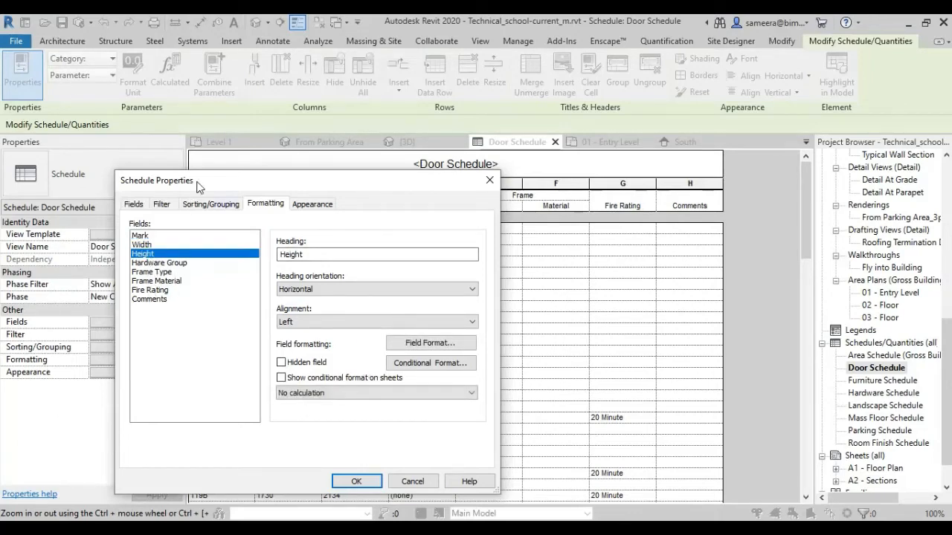
pyautogui.moveTo(190, 177); pyautogui.dragTo(145, 225)
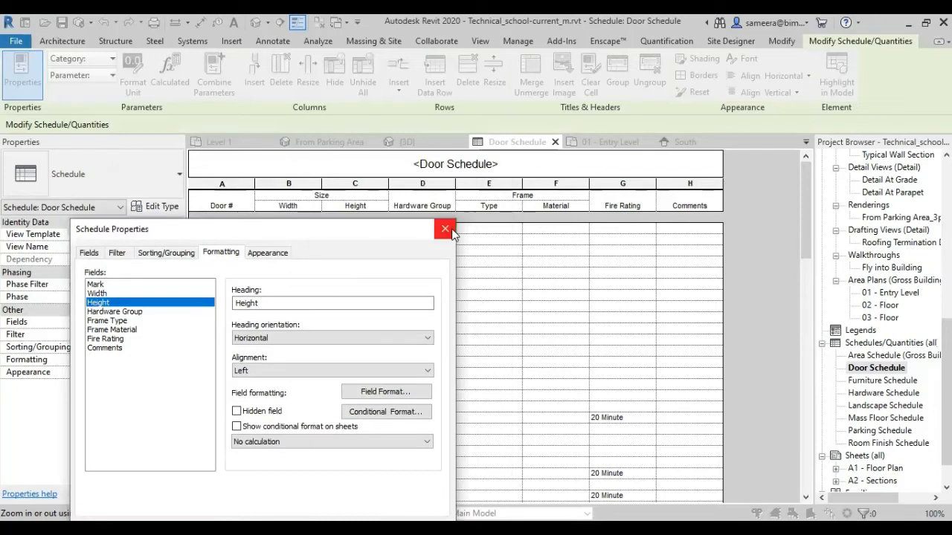
# Step: Close the Door Schedule's properties without changes, review the schedule rows and return to the default 3D view
pyautogui.click(452, 230)
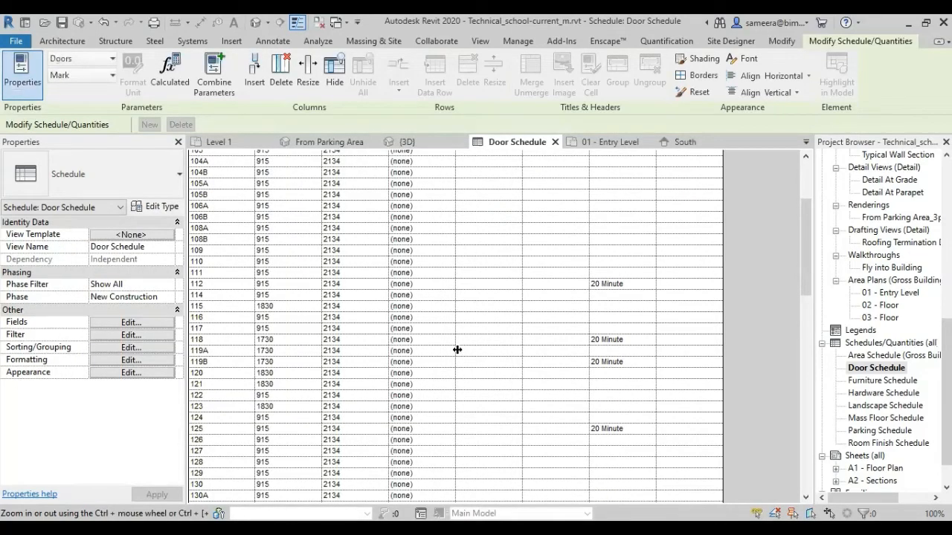
pyautogui.scroll(5, 413, 400)
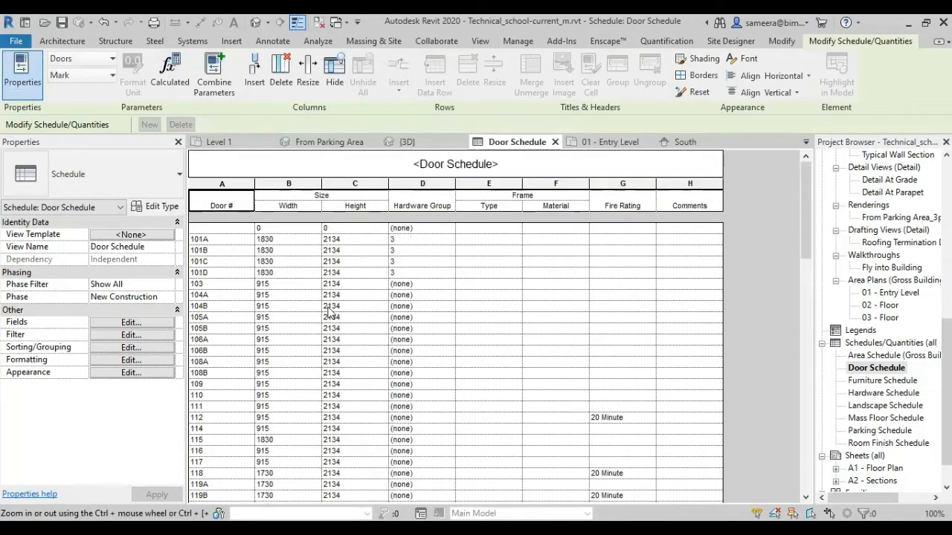
pyautogui.click(255, 24)
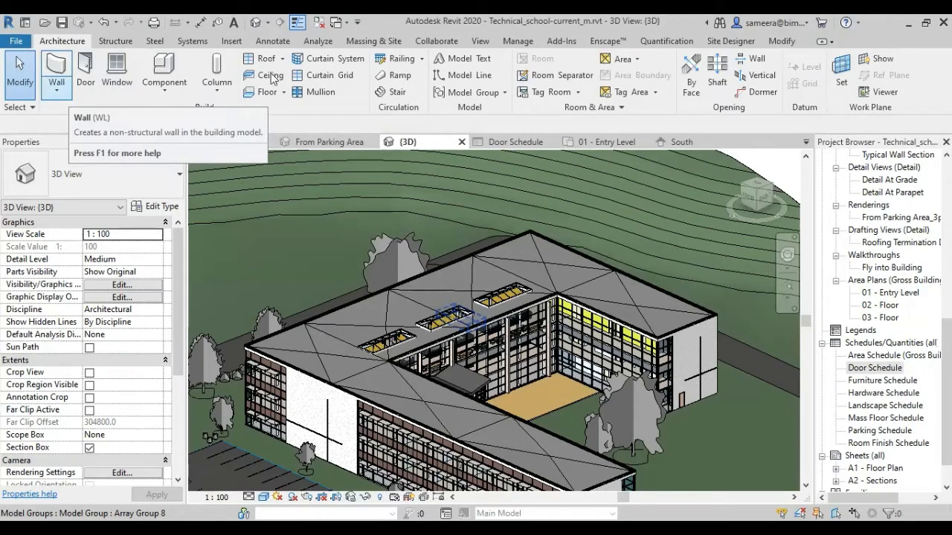
# Step: Examine the layer assembly of the basic wall type Generic - 200mm without placing a wall, and dismiss the save reminder
pyautogui.click(58, 98)
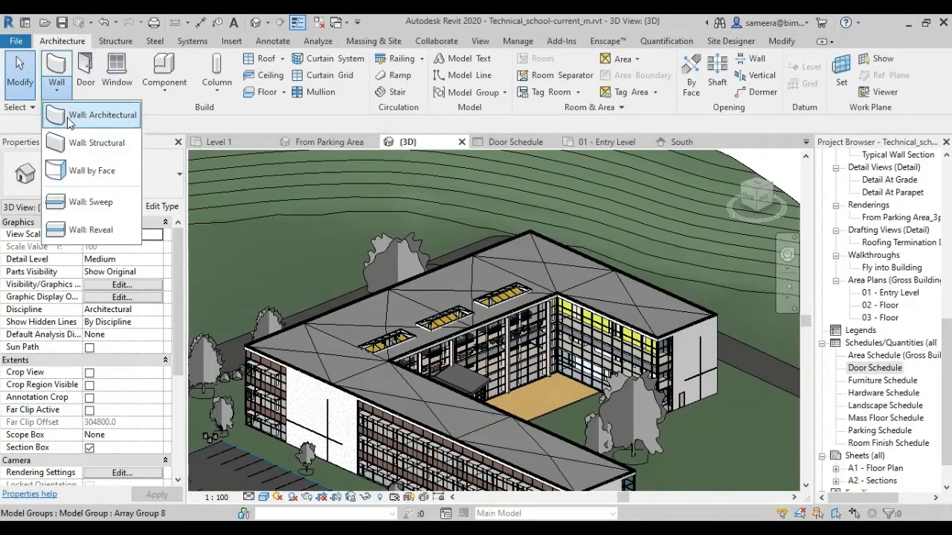
pyautogui.click(69, 119)
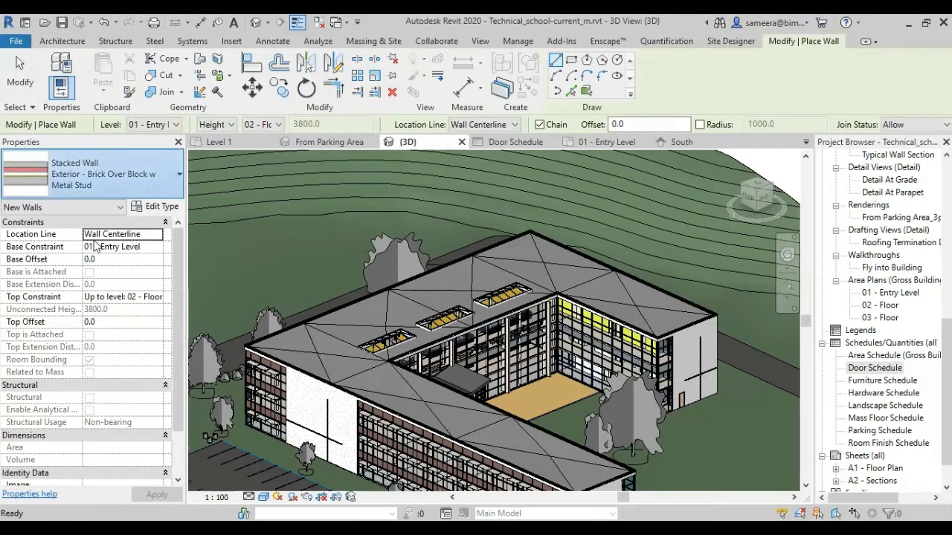
pyautogui.click(115, 180)
pyautogui.scroll(8, 76, 286)
pyautogui.scroll(2, 77, 287)
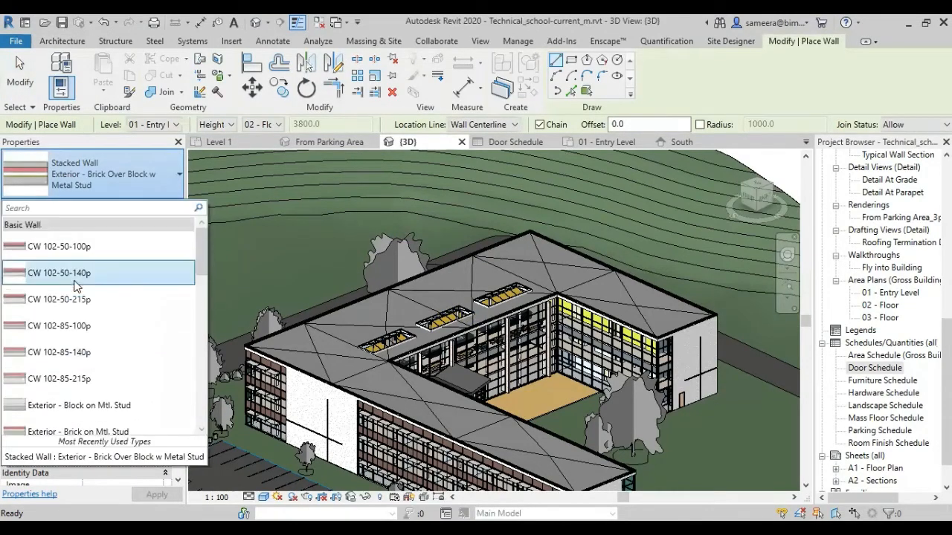
pyautogui.scroll(-9, 75, 283)
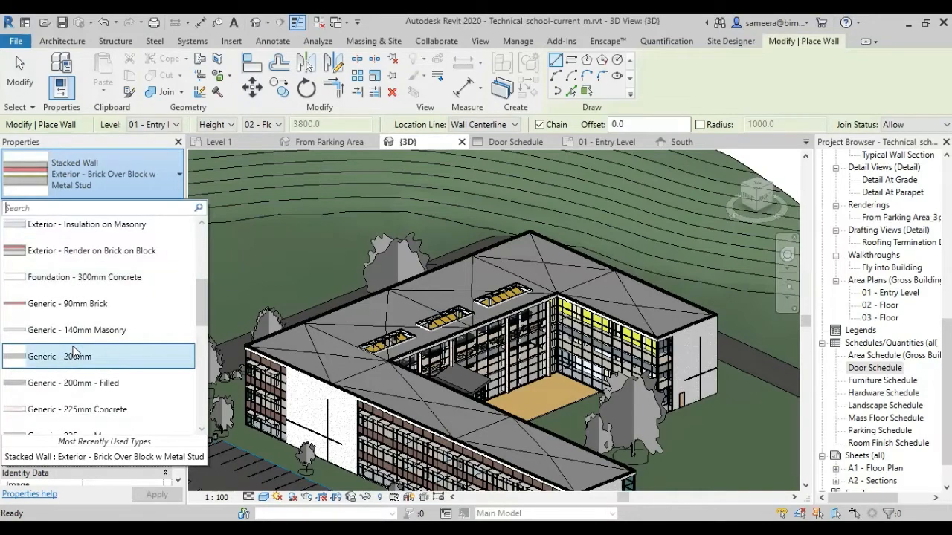
pyautogui.click(74, 356)
pyautogui.click(176, 206)
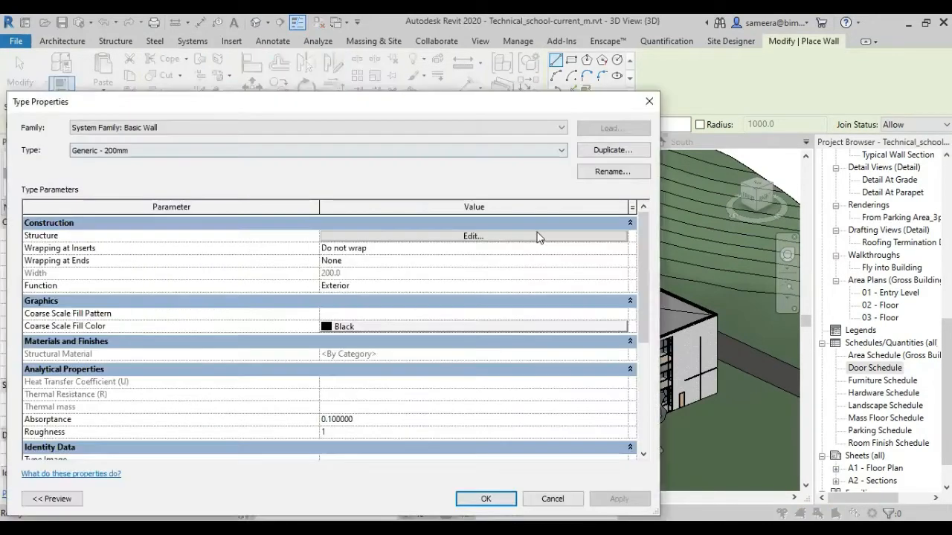
pyautogui.click(456, 236)
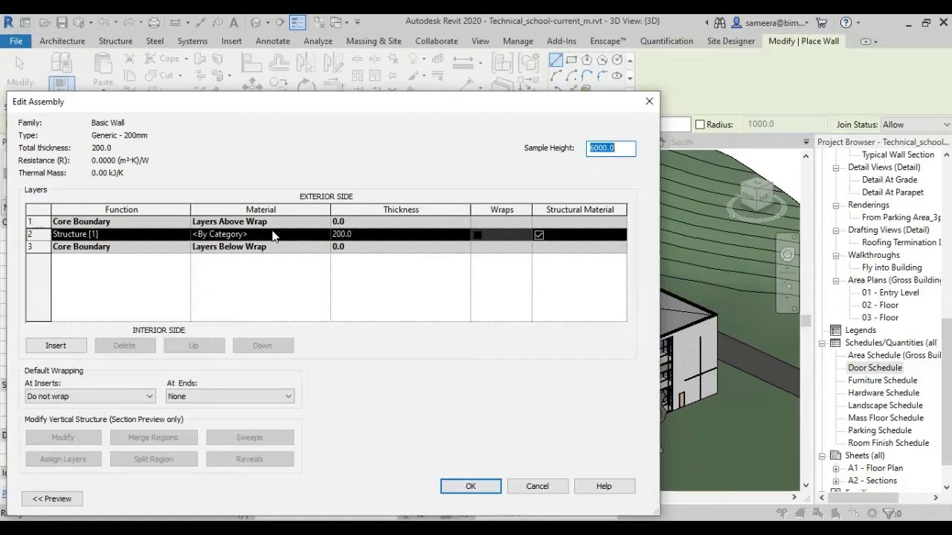
pyautogui.click(649, 101)
pyautogui.click(647, 101)
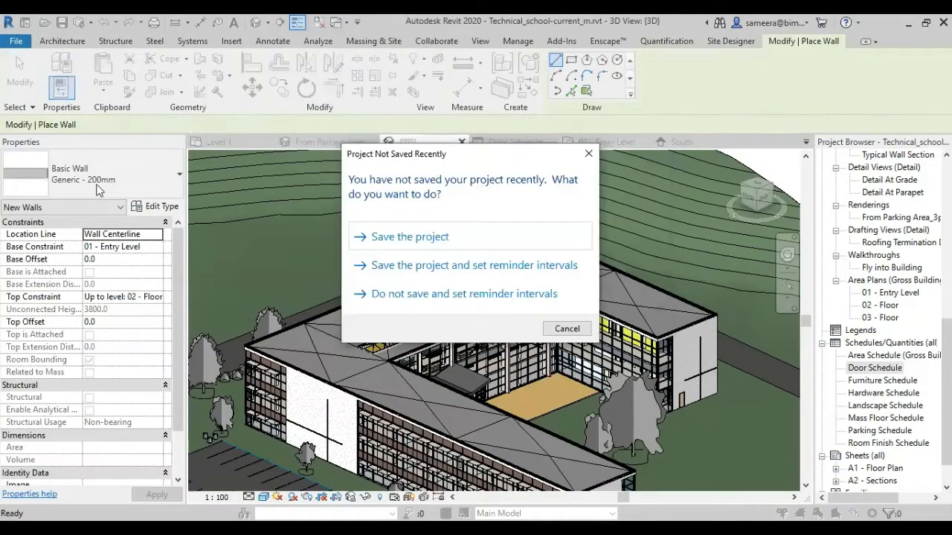
pyautogui.moveTo(395, 154); pyautogui.dragTo(274, 235)
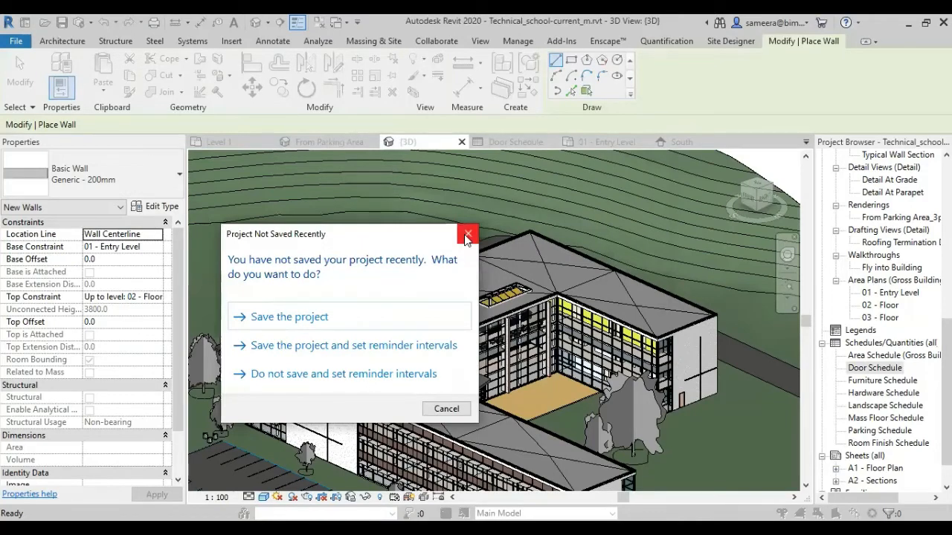
pyautogui.click(467, 235)
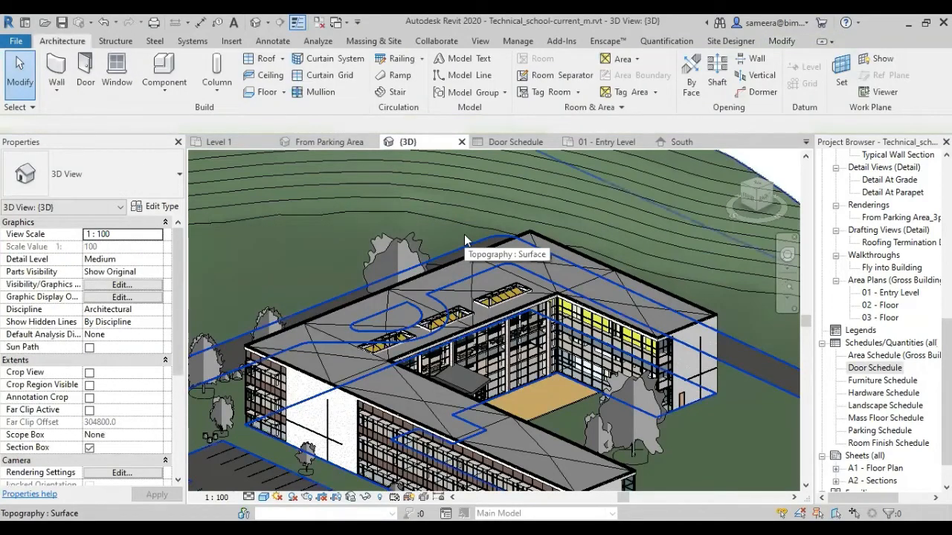
# Step: Examine the project standards that can be transferred from Project1, then cancel without copying anything
pyautogui.click(480, 43)
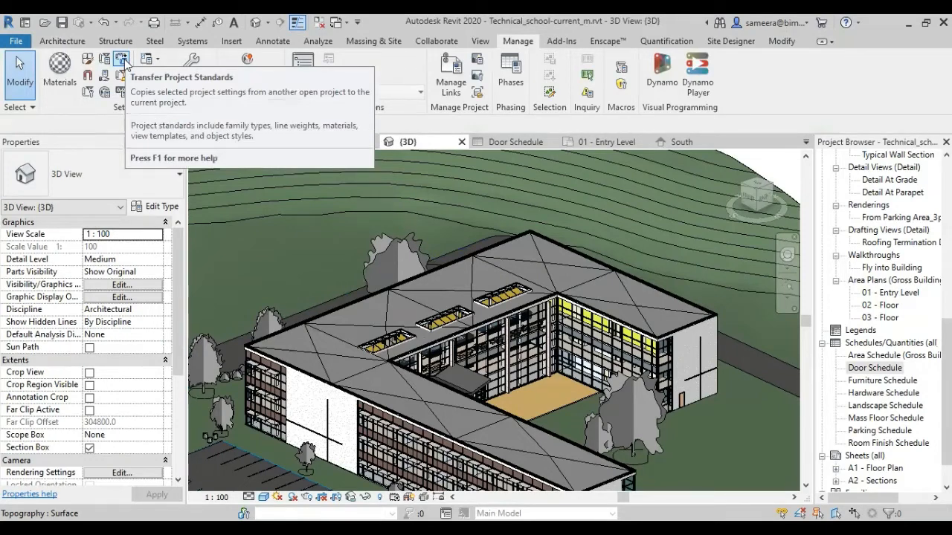
pyautogui.click(123, 60)
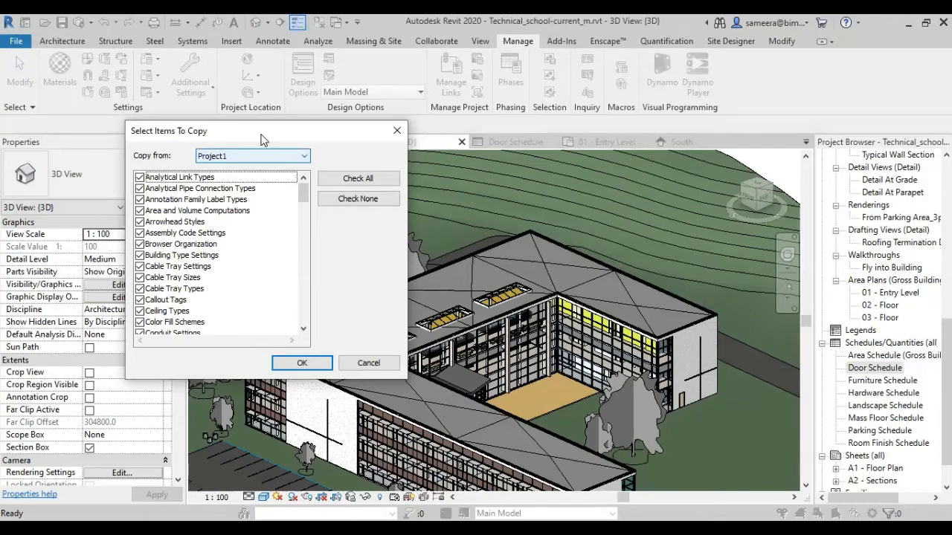
pyautogui.scroll(-5, 207, 321)
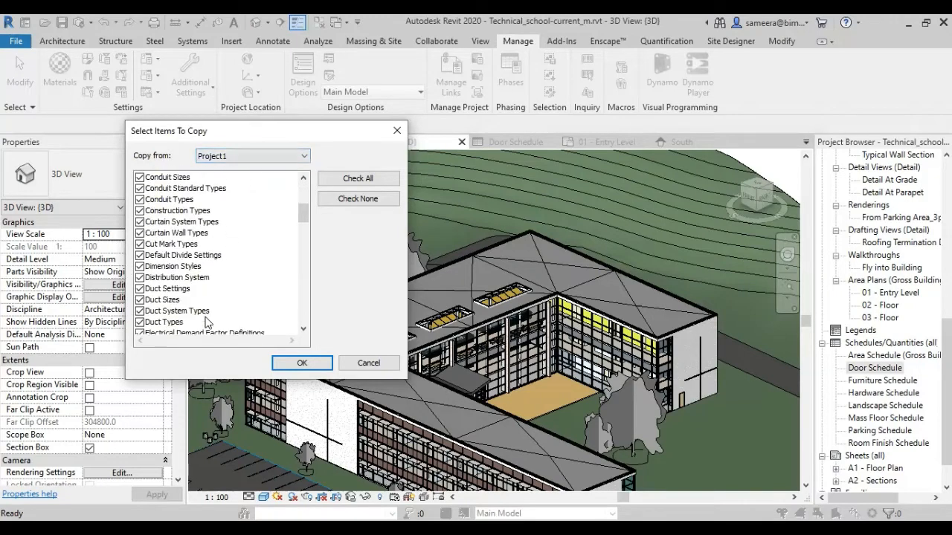
pyautogui.scroll(-13, 207, 322)
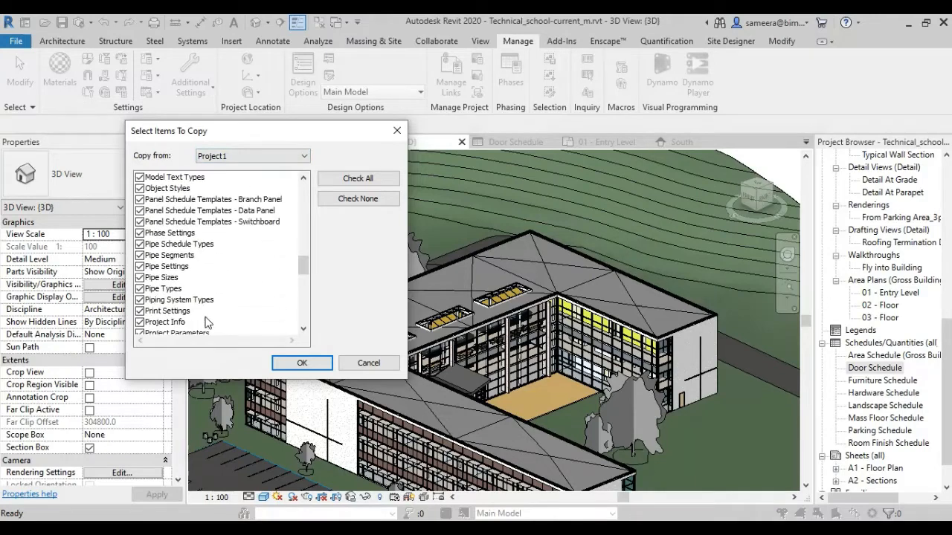
pyautogui.scroll(-3, 187, 297)
pyautogui.scroll(-1, 186, 304)
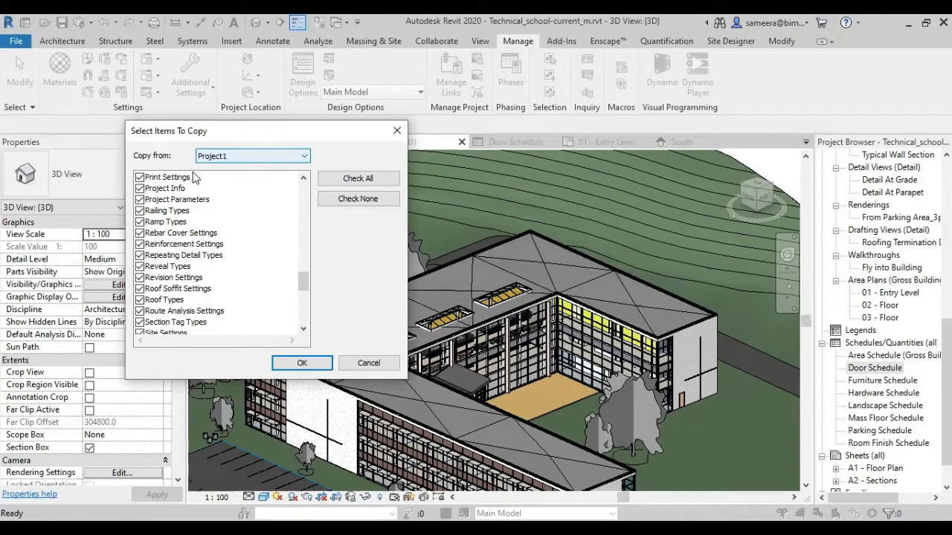
pyautogui.click(392, 139)
# Step: Examine the template files offered for a new family, select Metric Furniture.rft and cancel without creating the family
pyautogui.click(61, 41)
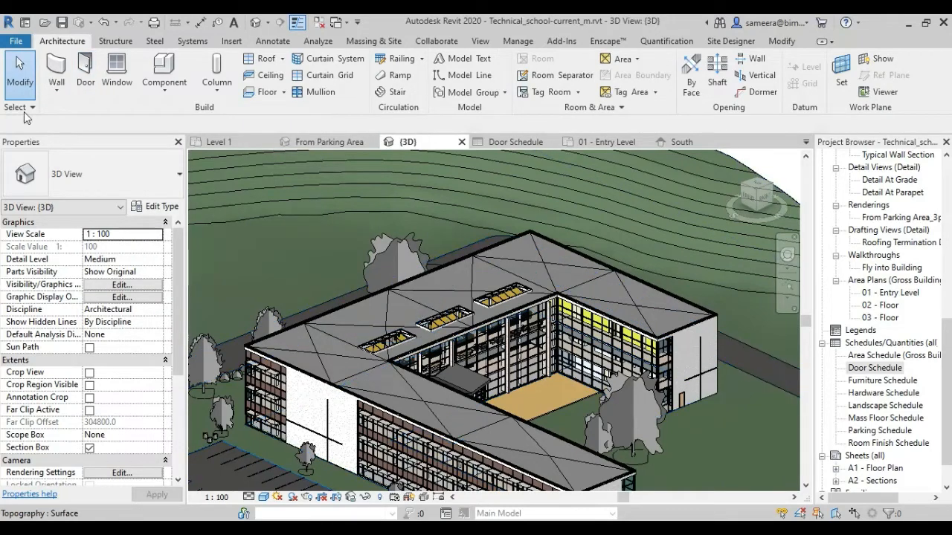
pyautogui.click(15, 41)
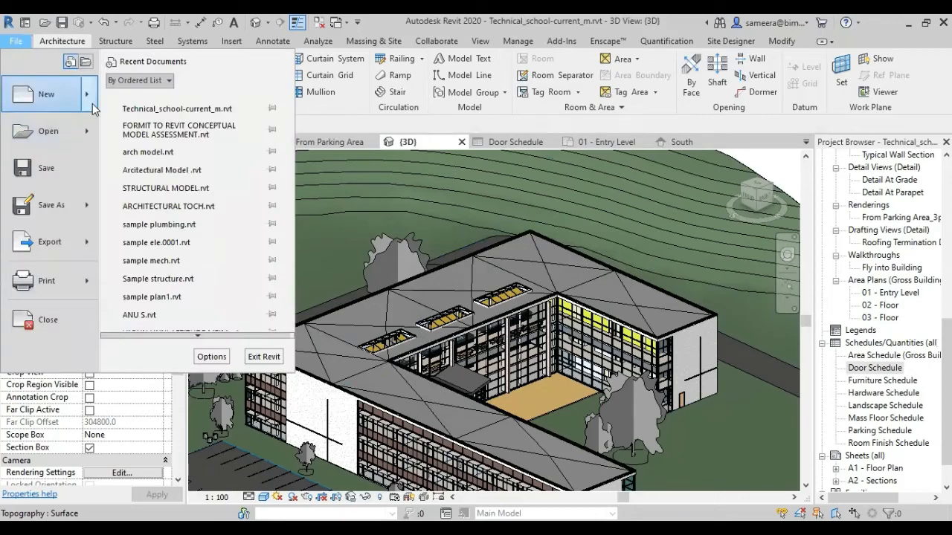
pyautogui.moveTo(92, 103)
pyautogui.click(148, 141)
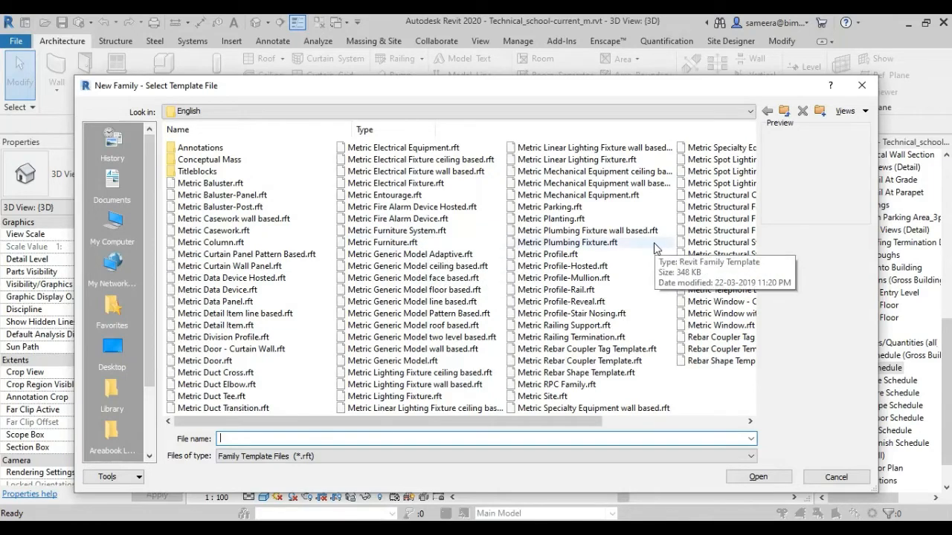
pyautogui.click(417, 243)
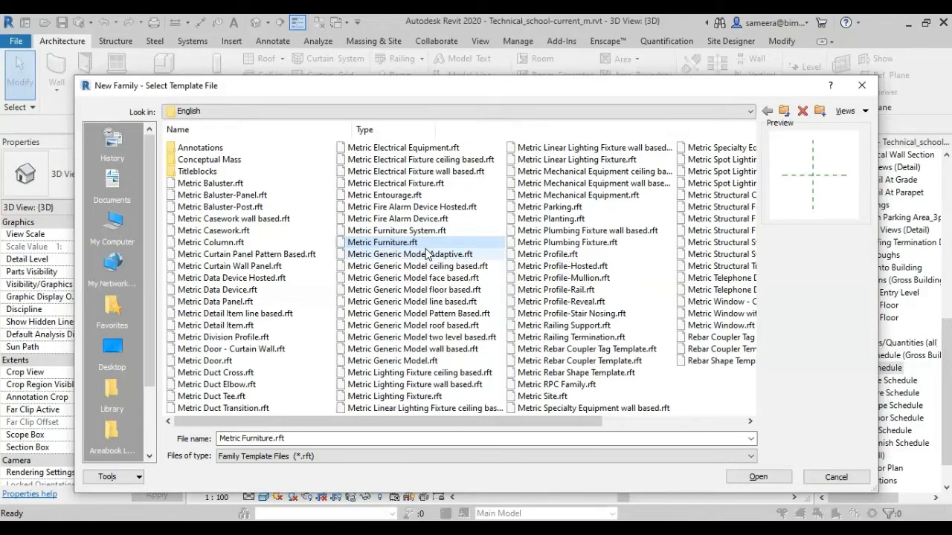
pyautogui.click(860, 88)
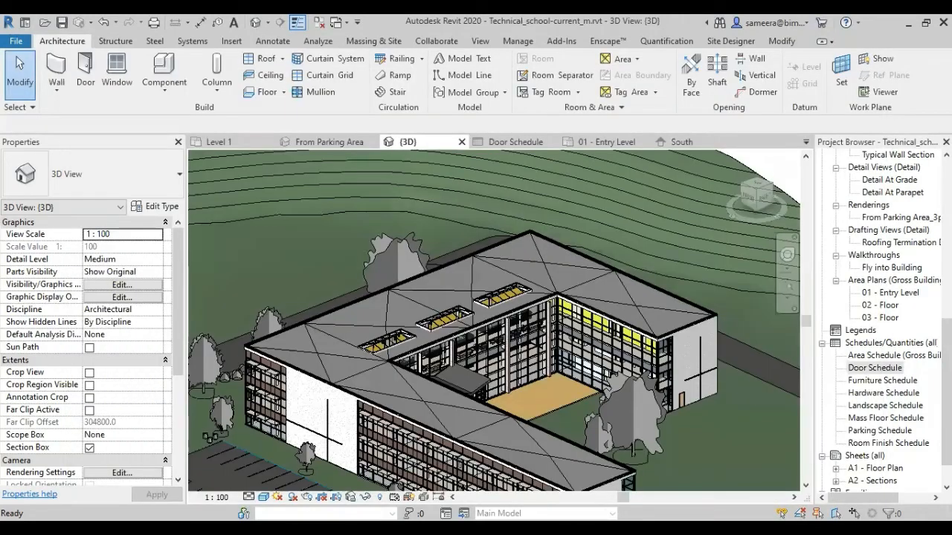
# Step: Examine the family categories offered for an in-place model component and cancel without creating one
pyautogui.scroll(-6, 301, 270)
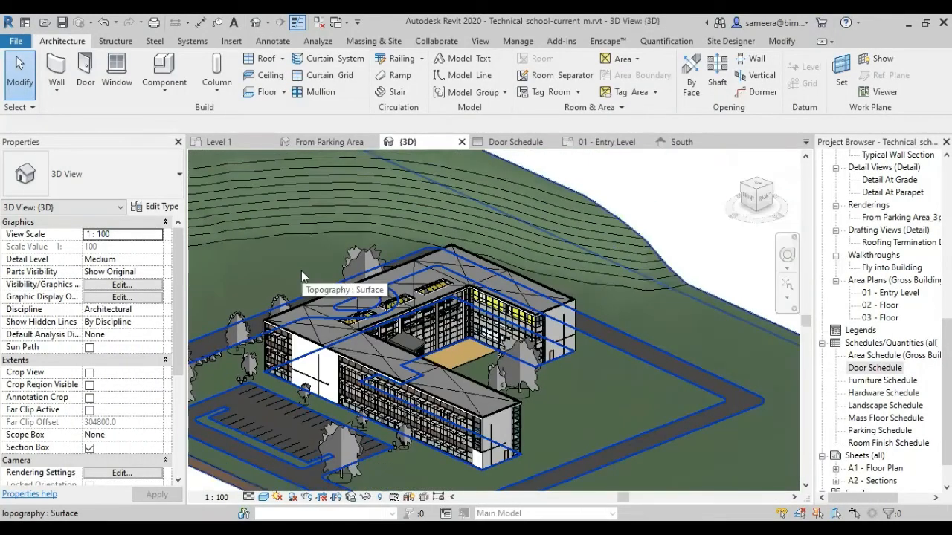
pyautogui.scroll(4, 311, 384)
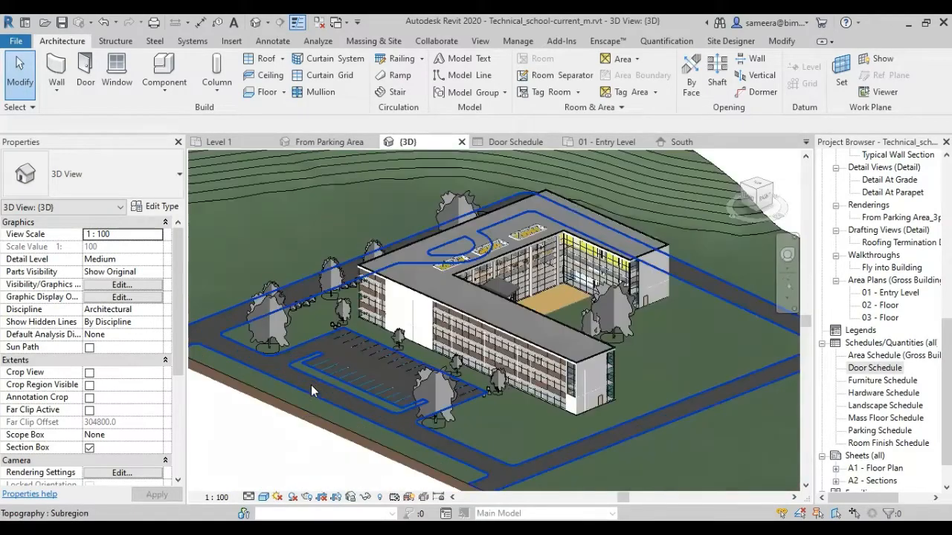
pyautogui.click(168, 95)
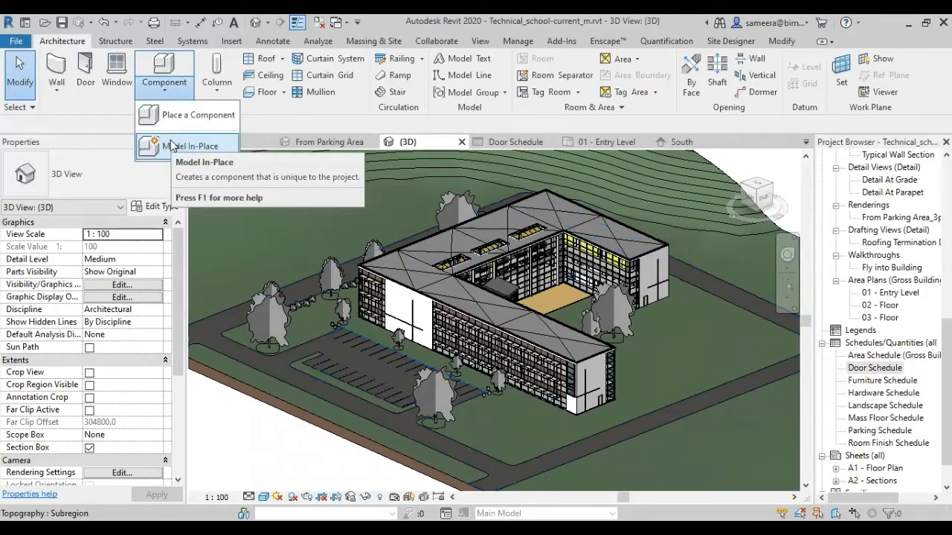
pyautogui.click(172, 145)
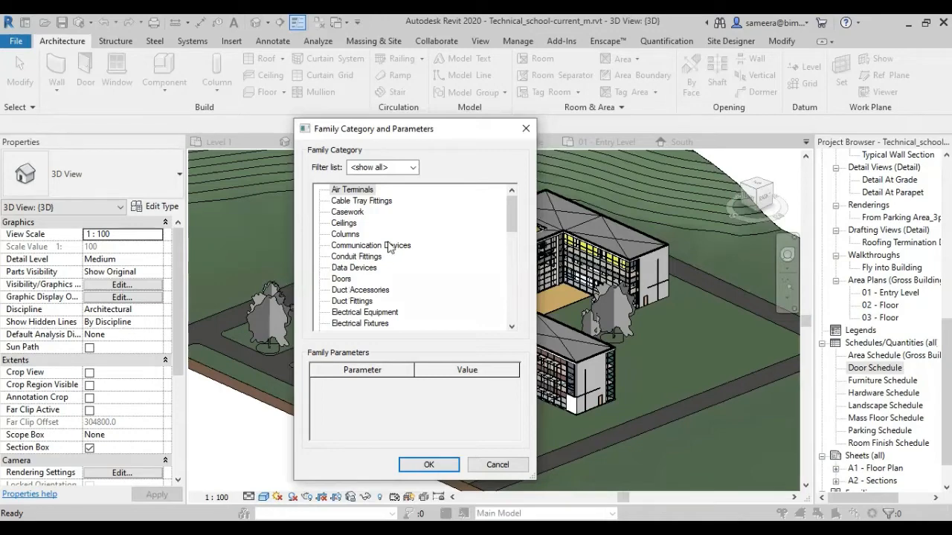
pyautogui.click(525, 130)
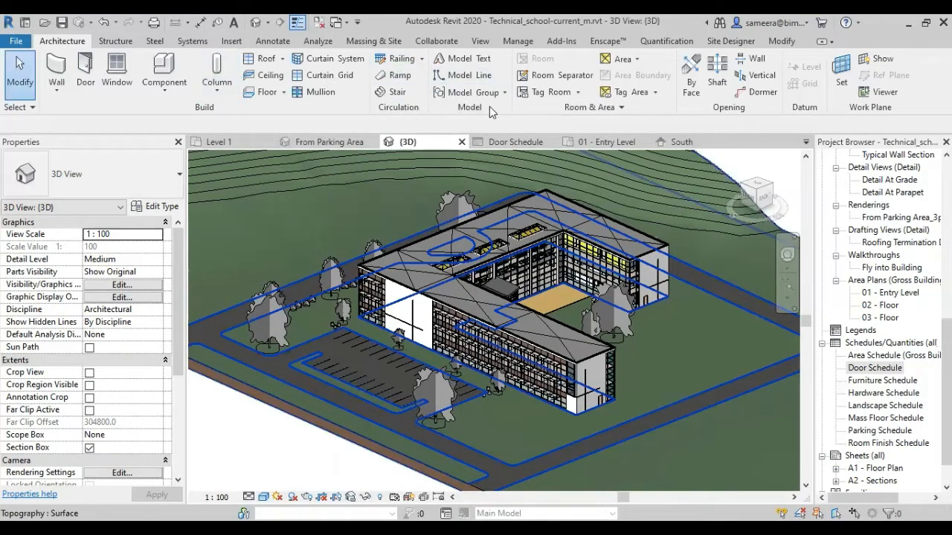
# Step: Examine the Area and Volume Computations settings, pointing out room area computation at wall center, and close them without applying changes
pyautogui.click(621, 109)
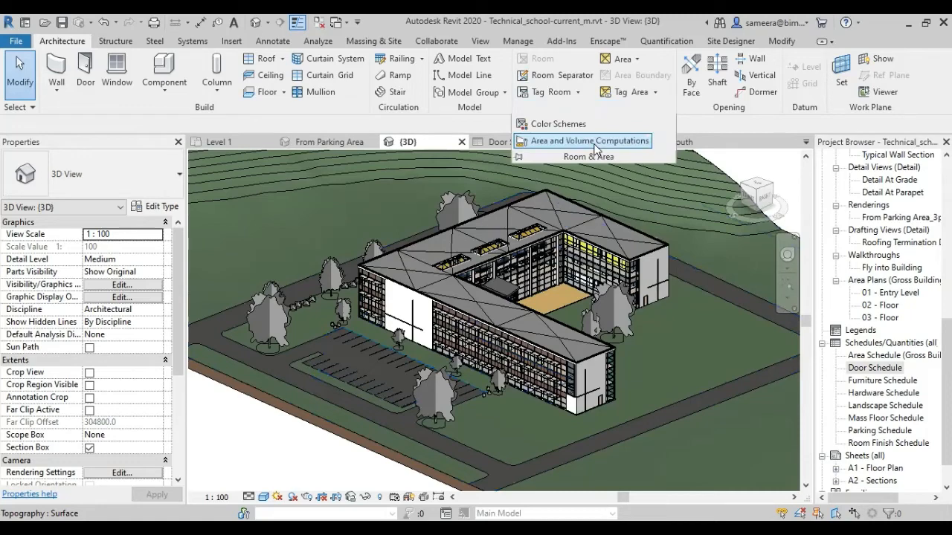
pyautogui.click(596, 142)
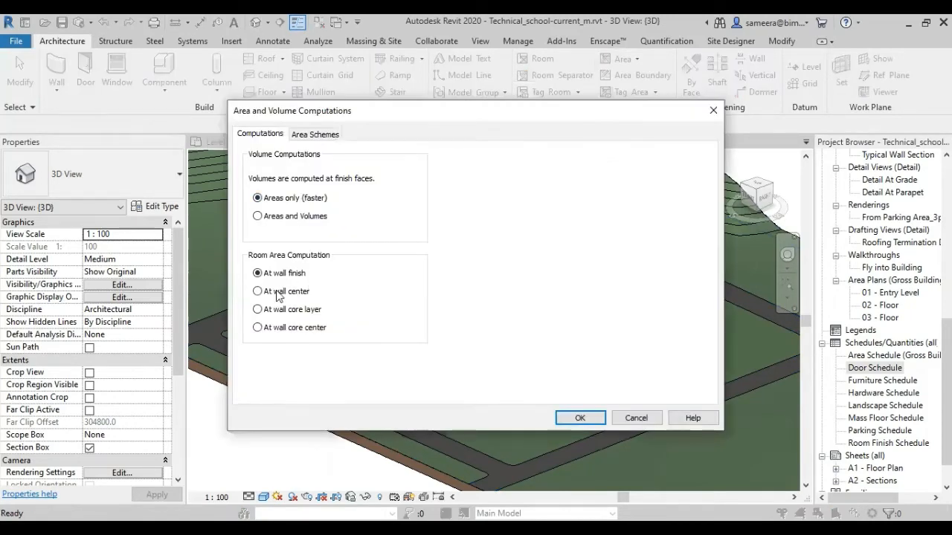
pyautogui.click(272, 293)
pyautogui.click(714, 110)
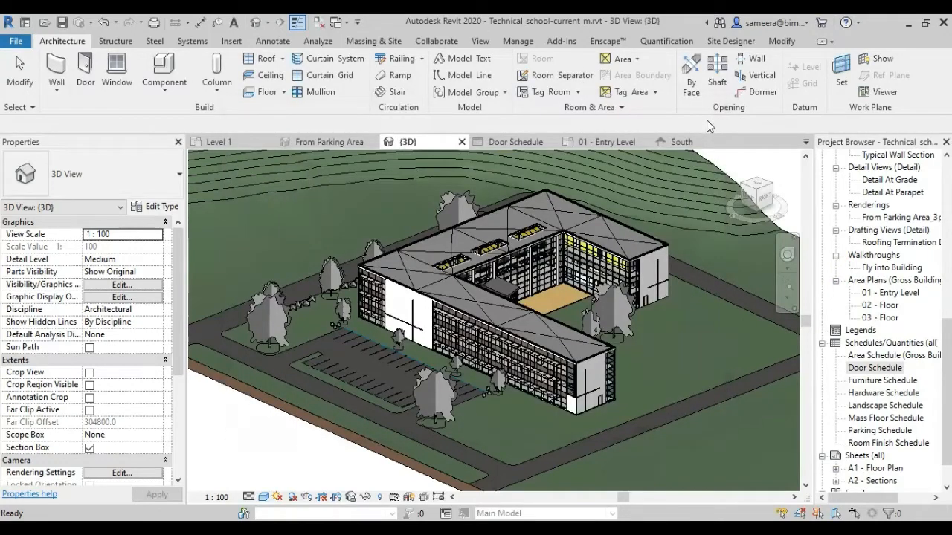
# Step: Open the South elevation and examine its facade and the annotation tools available there
pyautogui.click(264, 42)
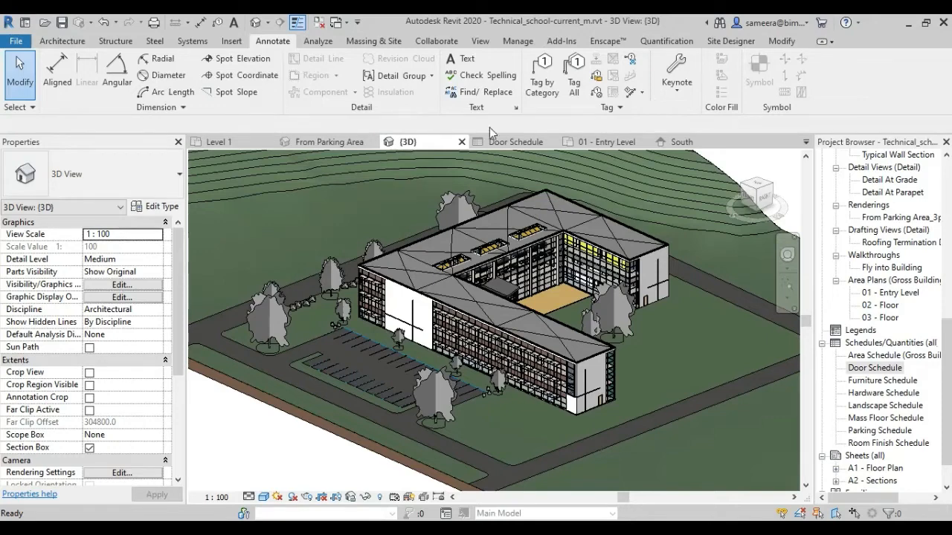
pyautogui.scroll(-2, 877, 363)
pyautogui.scroll(6, 882, 430)
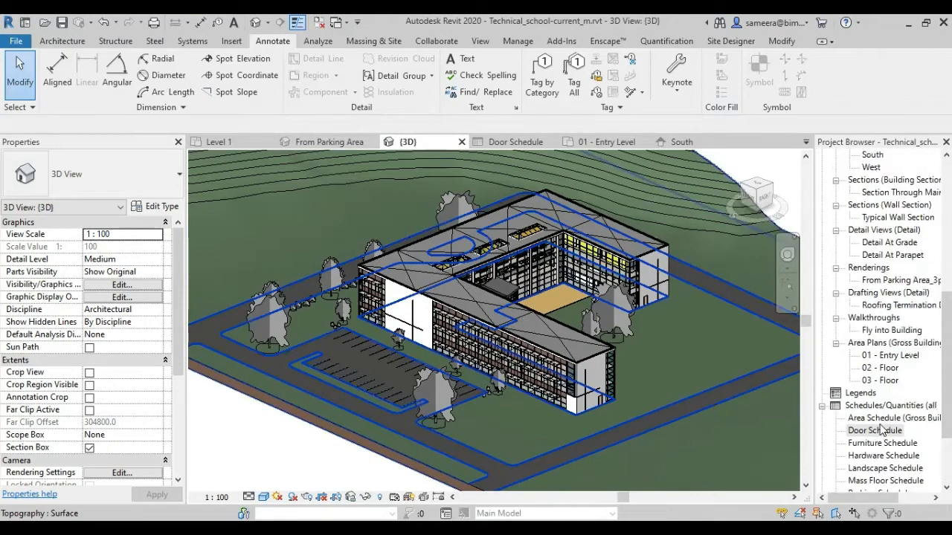
pyautogui.scroll(-4, 882, 392)
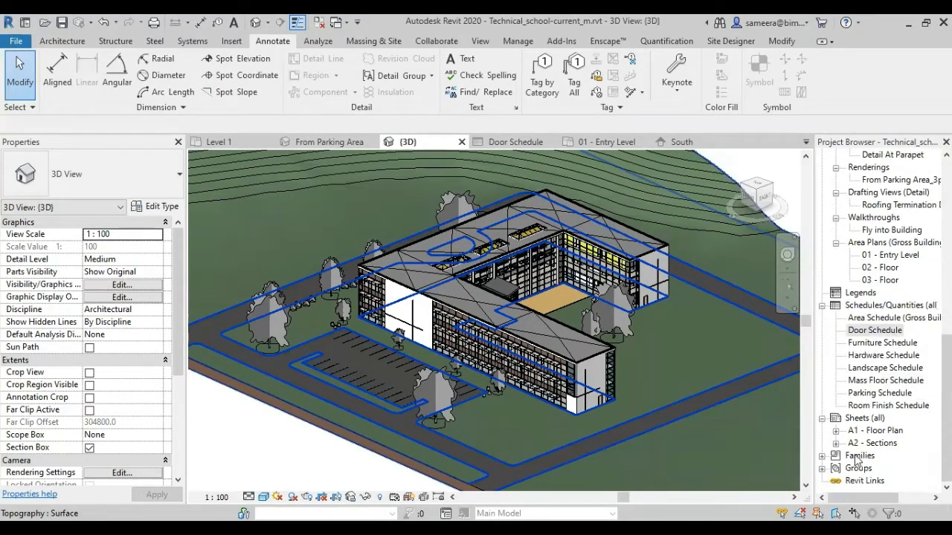
pyautogui.scroll(6, 859, 432)
pyautogui.doubleClick(867, 306)
pyautogui.scroll(-3, 637, 375)
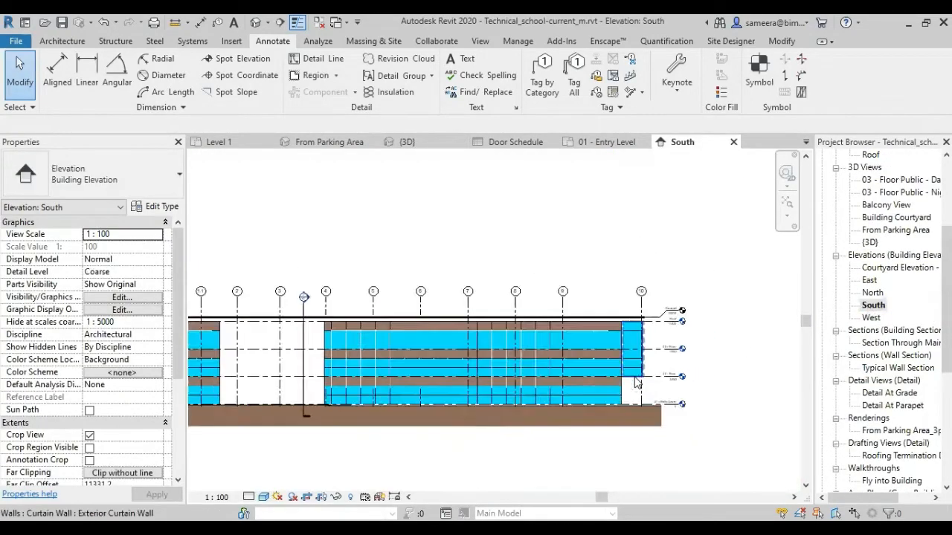
pyautogui.scroll(3, 414, 344)
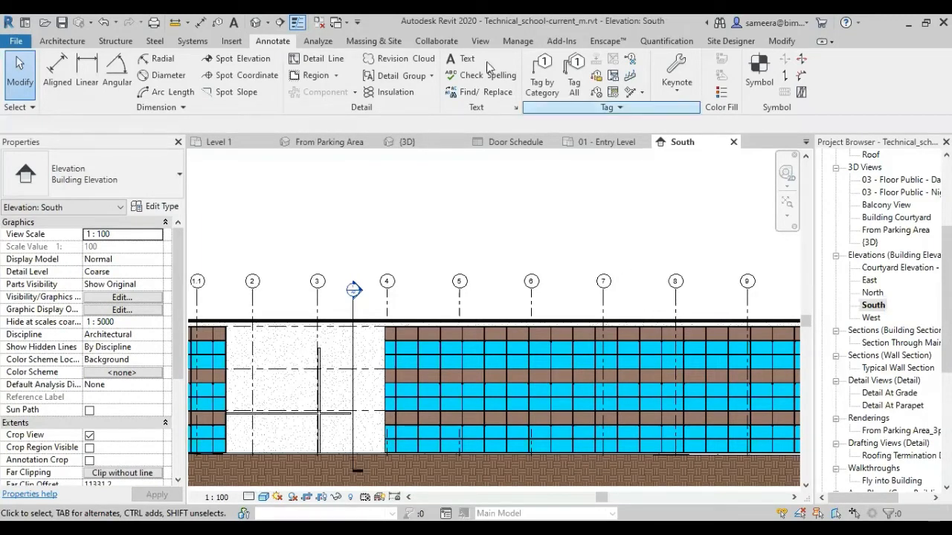
# Step: Place a spot elevation with leader and shoulder on the parapet wall's top edge between grids 6 and 7
pyautogui.click(234, 60)
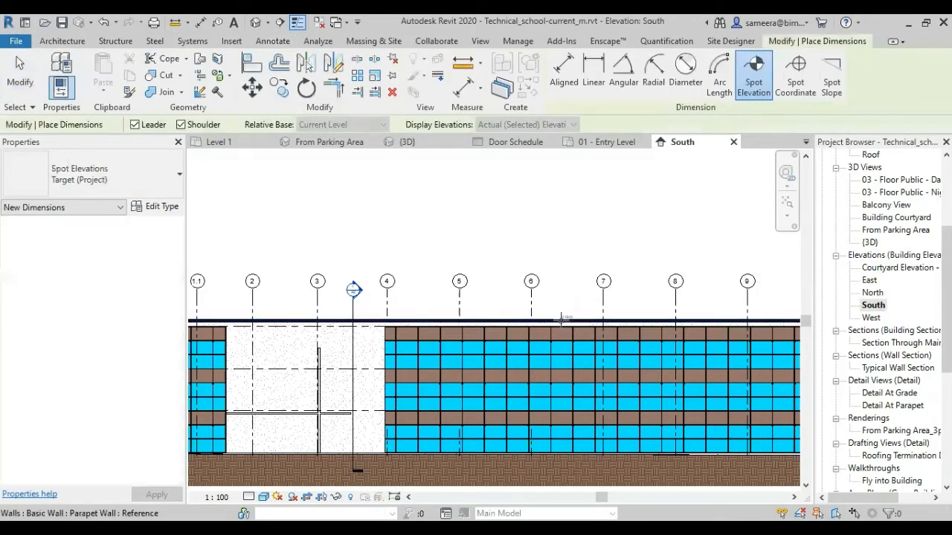
pyautogui.scroll(3, 559, 310)
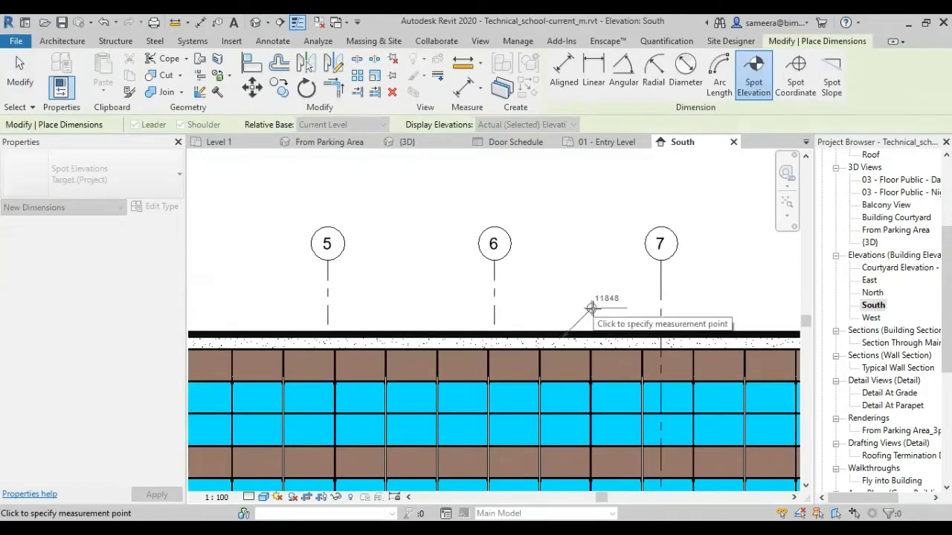
pyautogui.click(591, 308)
pyautogui.click(640, 311)
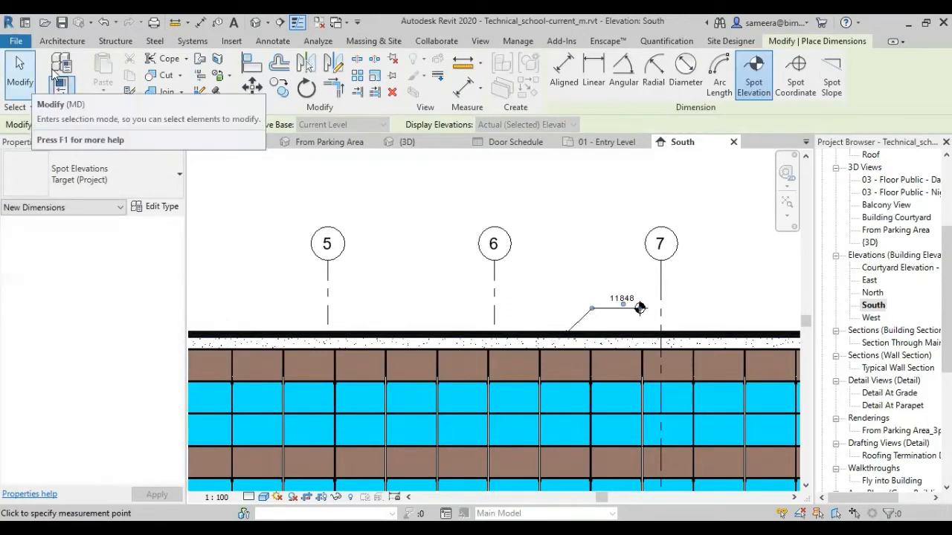
# Step: Check the parapet wall's top edge with the Spot Slope tool, and leave the tool without placing an annotation
pyautogui.click(272, 41)
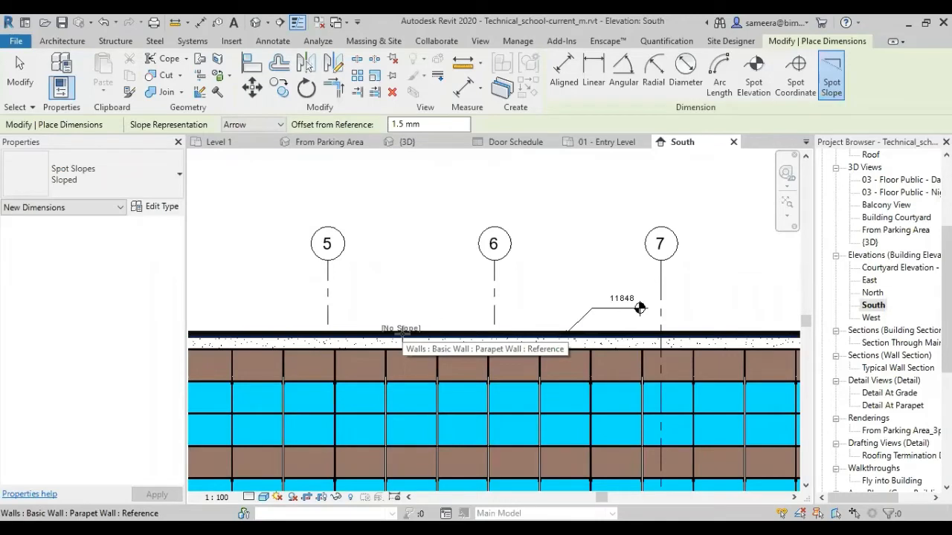
pyautogui.scroll(2, 401, 332)
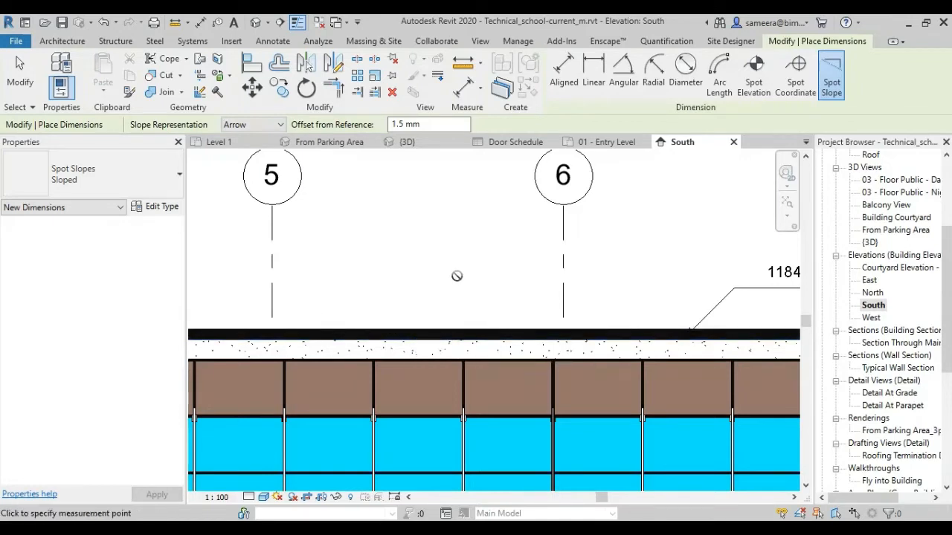
pyautogui.scroll(-3, 393, 320)
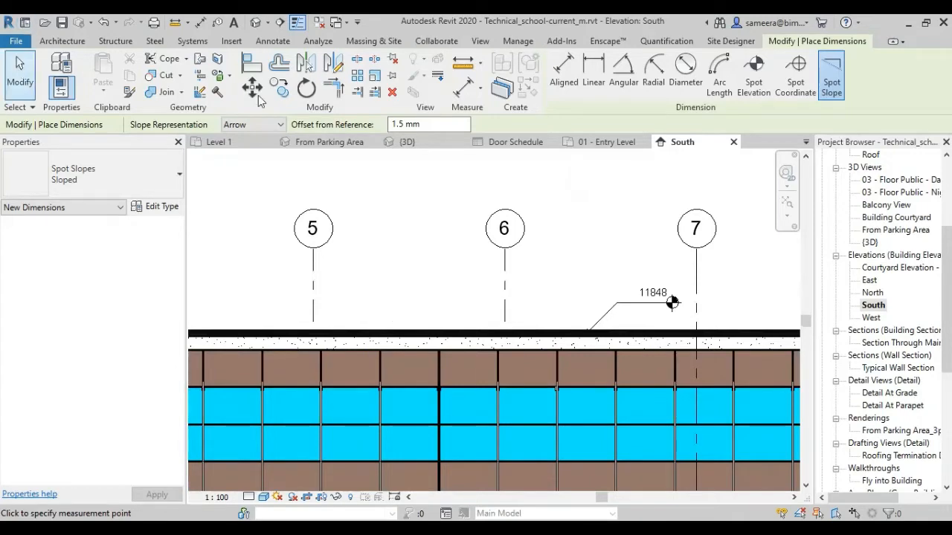
pyautogui.press('Escape')
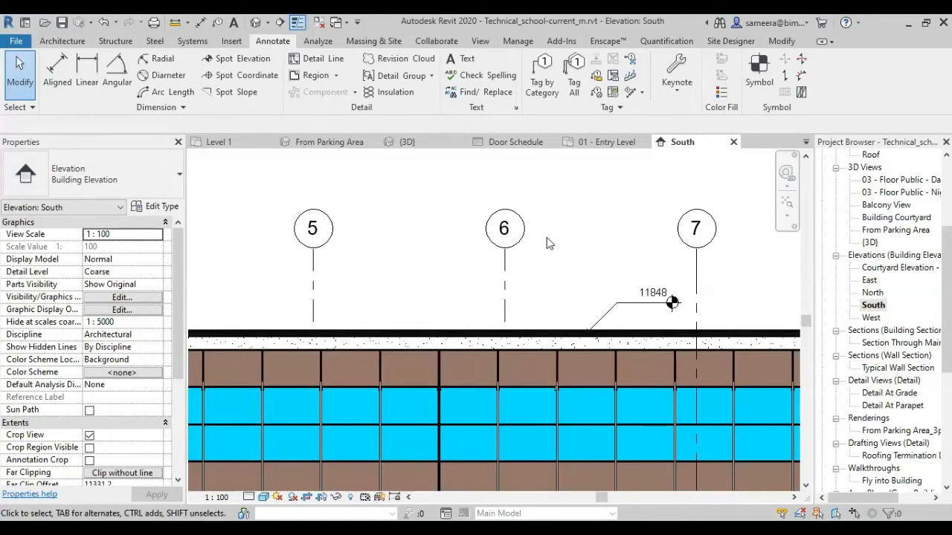
# Step: Start a Concrete filled region below the parapet between grids 5 and 6, sketching a stepped boundary that ends in an 800 mm vertical line
pyautogui.scroll(-2, 537, 260)
pyautogui.scroll(2, 610, 298)
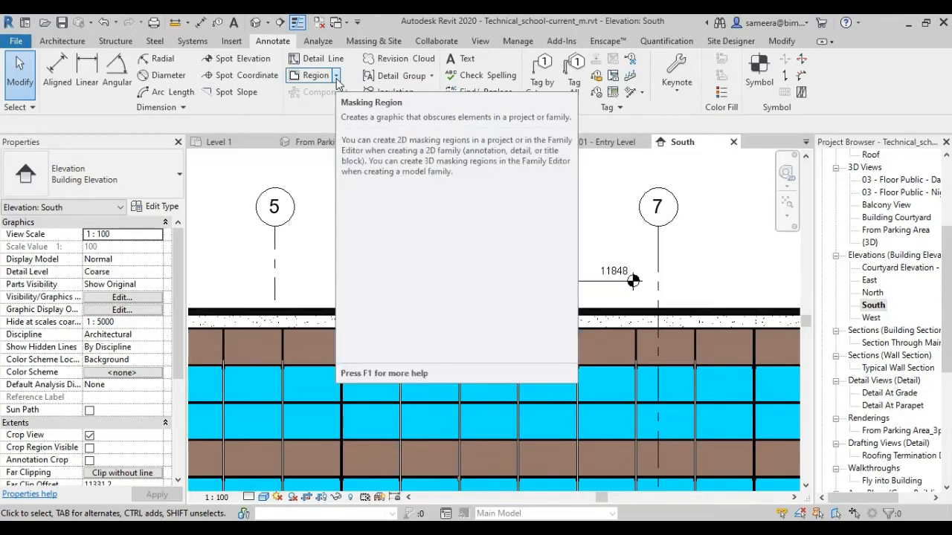
pyautogui.click(336, 77)
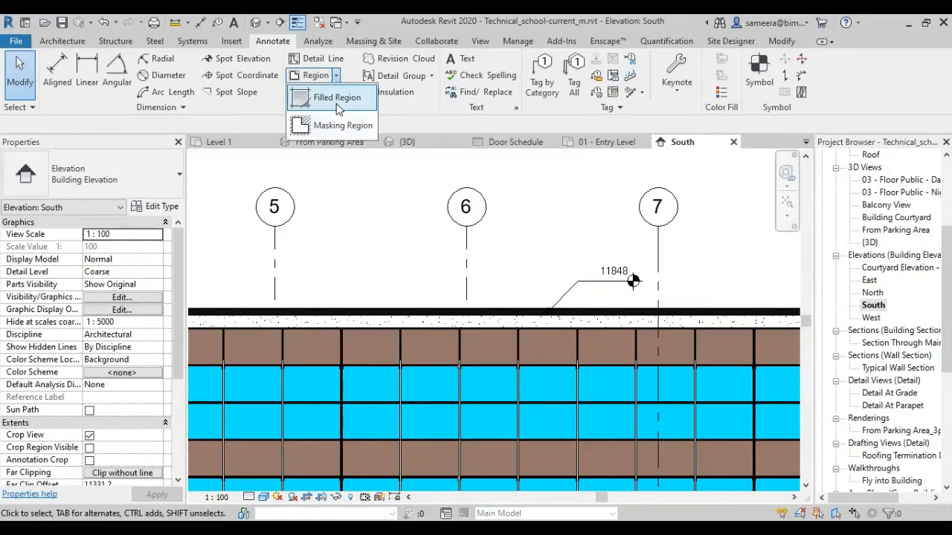
pyautogui.click(336, 97)
pyautogui.scroll(2, 349, 338)
pyautogui.scroll(3, 362, 338)
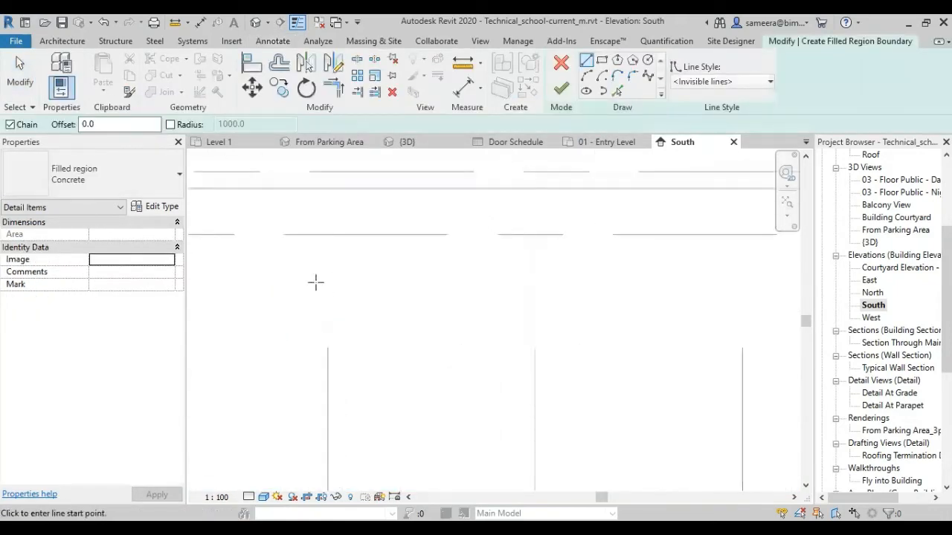
pyautogui.click(399, 295)
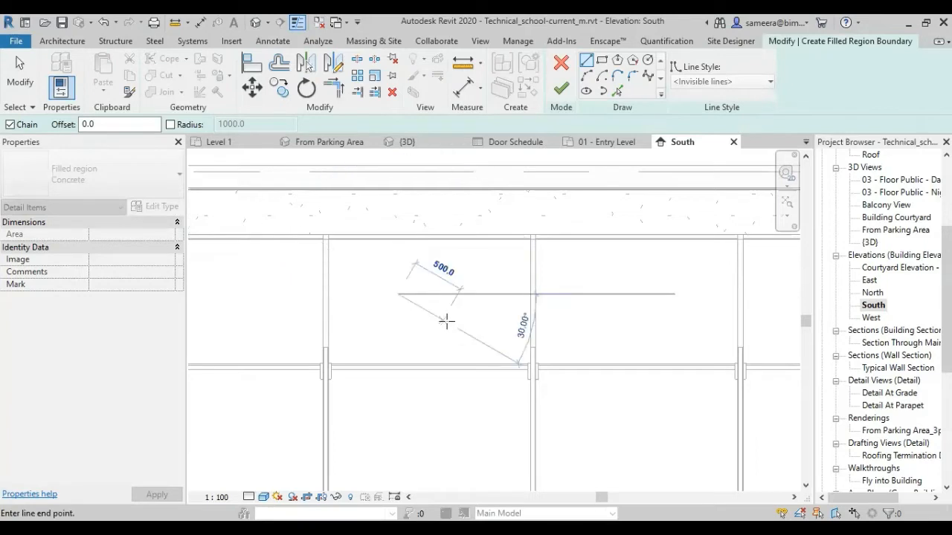
pyautogui.click(439, 295)
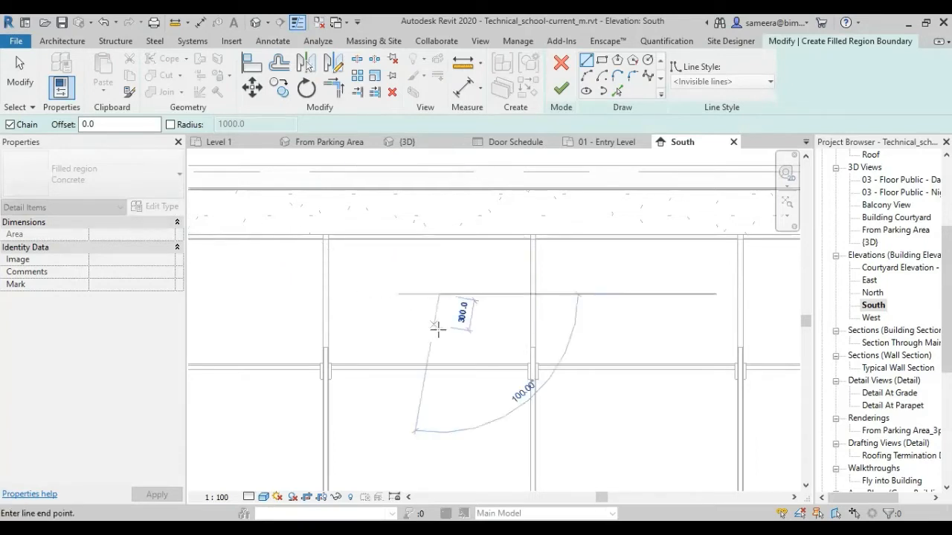
pyautogui.click(438, 325)
pyautogui.click(481, 325)
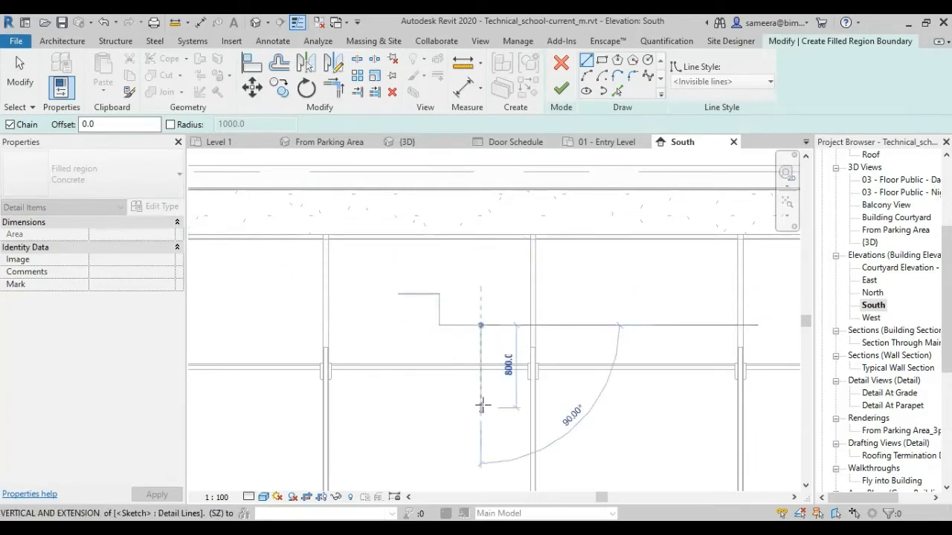
pyautogui.press('Return')
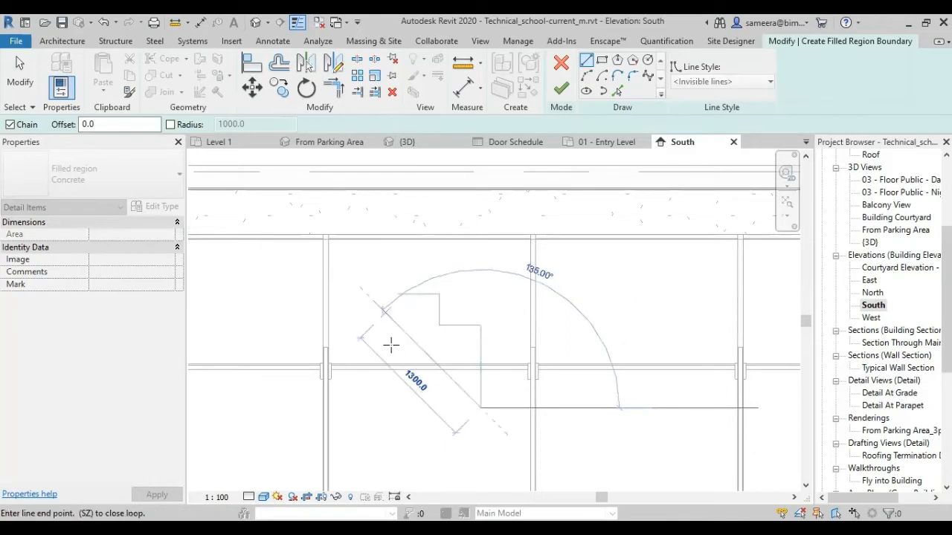
# Step: Close the filled region's stepped boundary with orthogonal lines, including a 500 mm vertical one, and finish the sketch
pyautogui.click(398, 407)
pyautogui.click(398, 346)
pyautogui.click(356, 345)
pyautogui.click(356, 293)
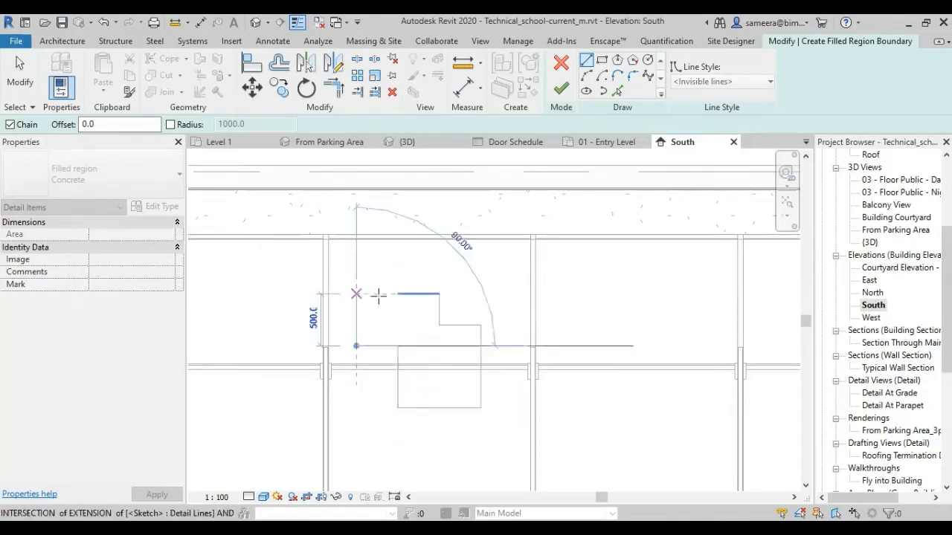
pyautogui.click(398, 294)
pyautogui.click(560, 90)
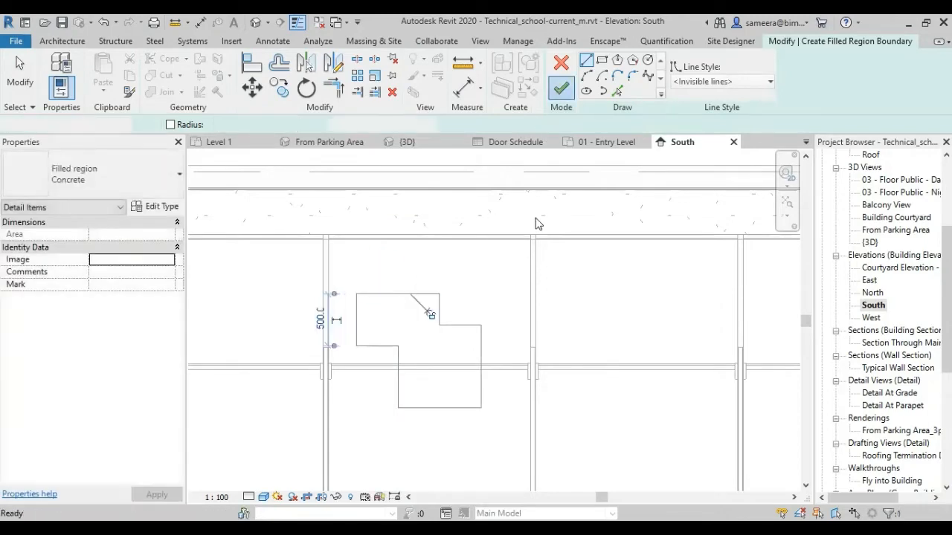
# Step: Select the concrete filled region, inspect its area property and delete the region
pyautogui.scroll(-2, 435, 383)
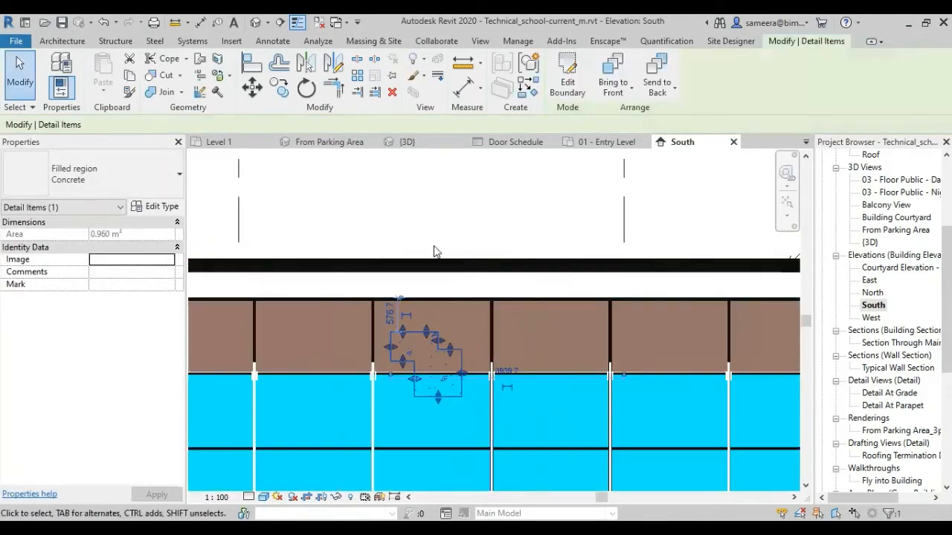
pyautogui.click(436, 250)
pyautogui.click(426, 383)
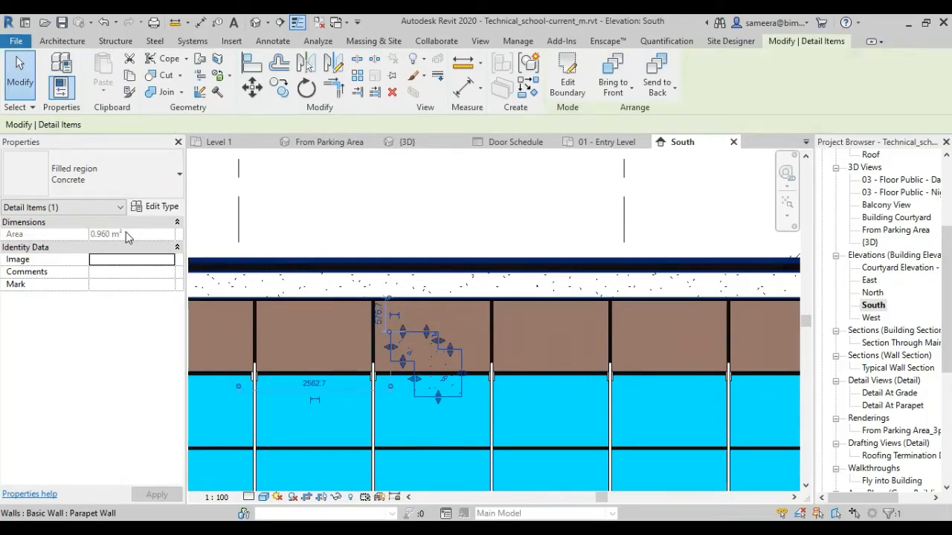
pyautogui.press('Escape')
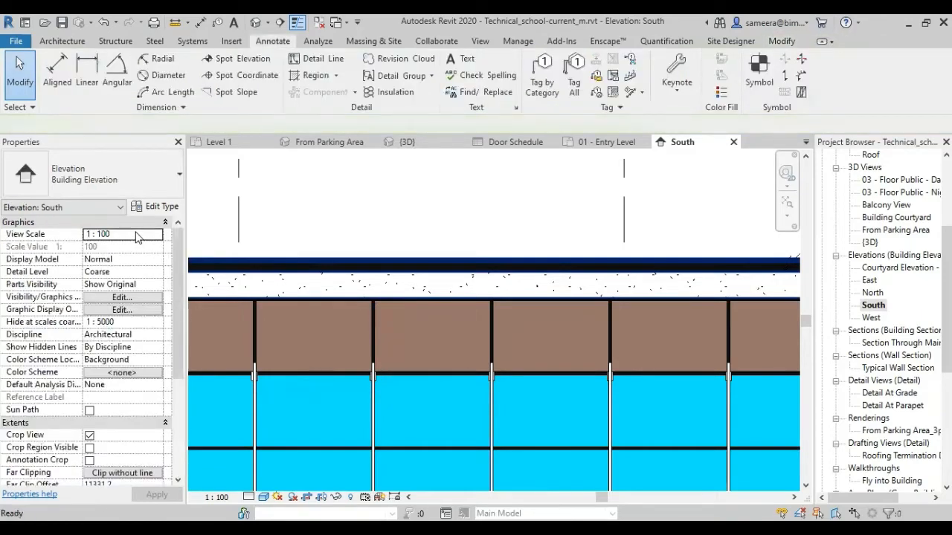
# Step: Start a Repeating Detail Component in the South elevation and choose the Brick type
pyautogui.scroll(-3, 421, 343)
pyautogui.scroll(-2, 421, 343)
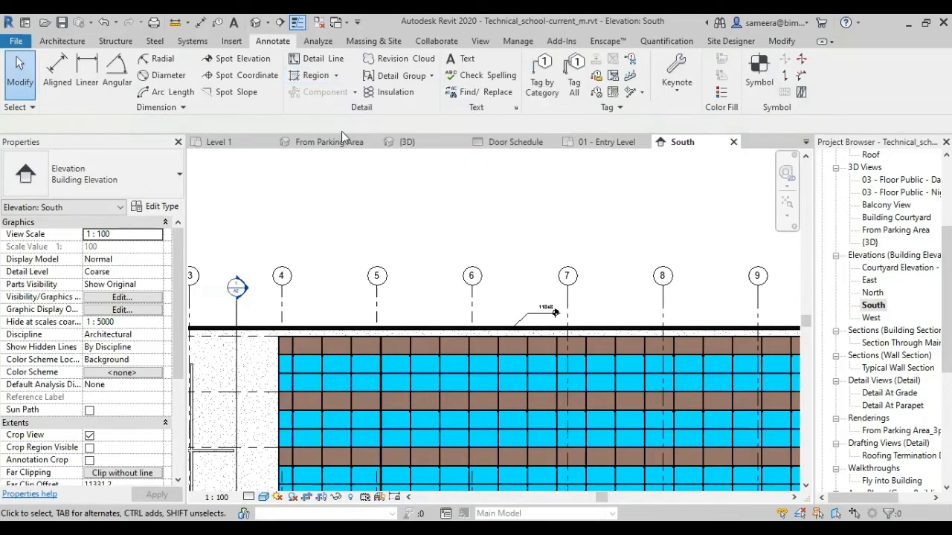
pyautogui.scroll(-3, 407, 311)
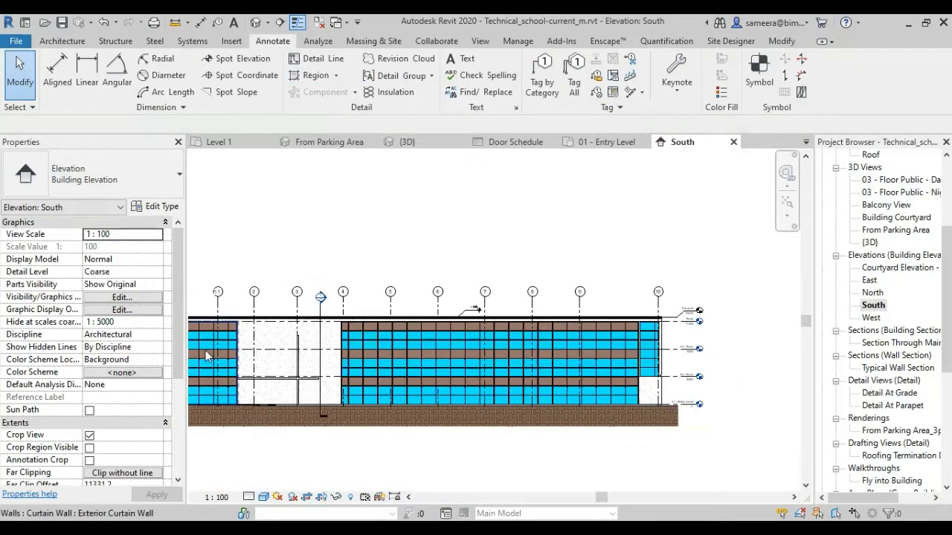
pyautogui.scroll(2, 271, 332)
pyautogui.scroll(1, 271, 332)
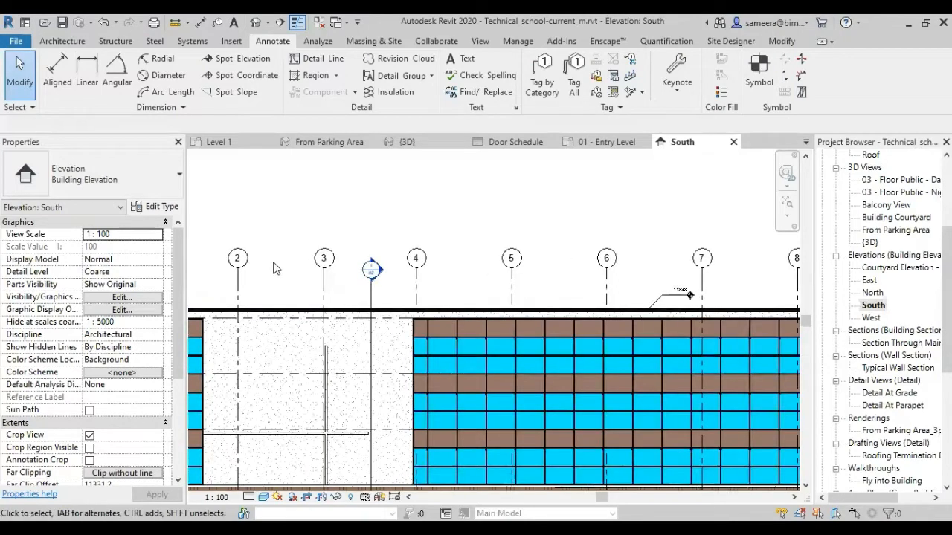
pyautogui.moveTo(285, 310); pyautogui.dragTo(334, 234, button='middle')
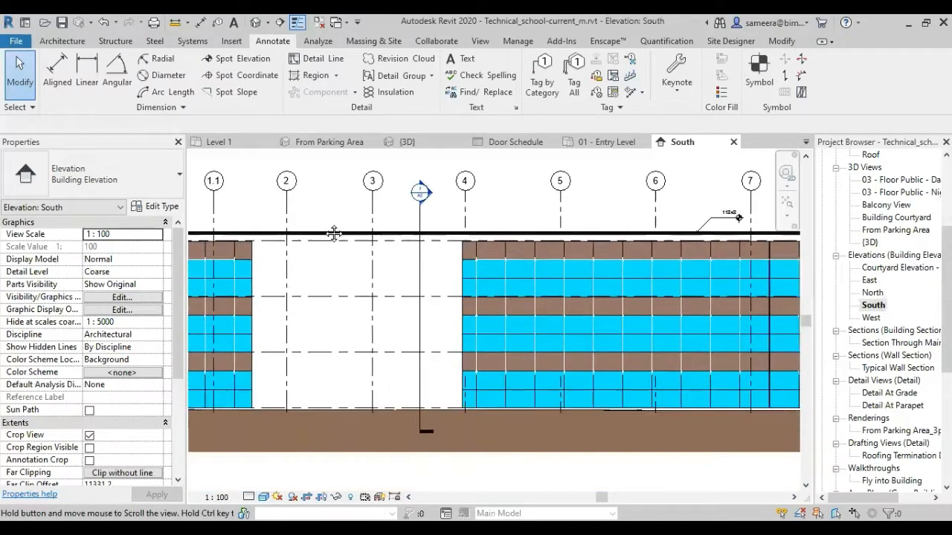
pyautogui.click(356, 93)
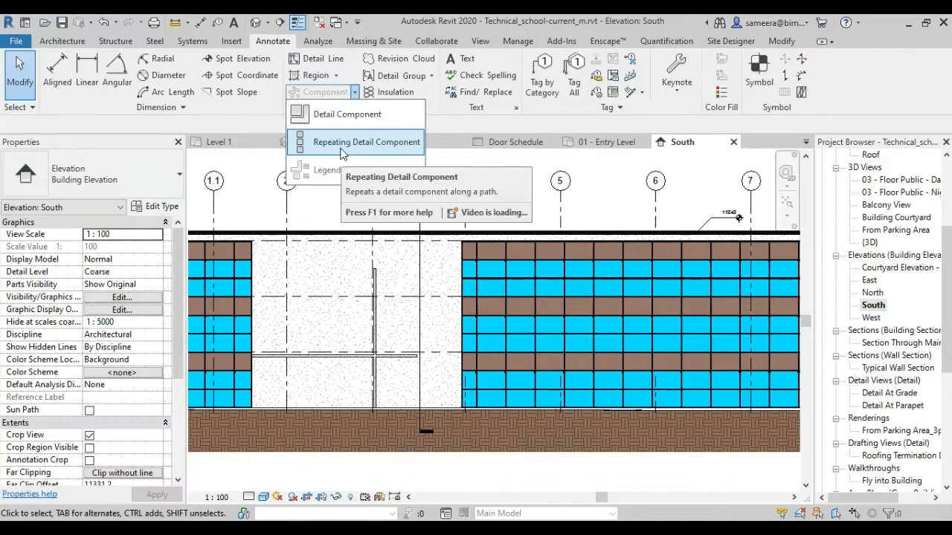
pyautogui.click(342, 143)
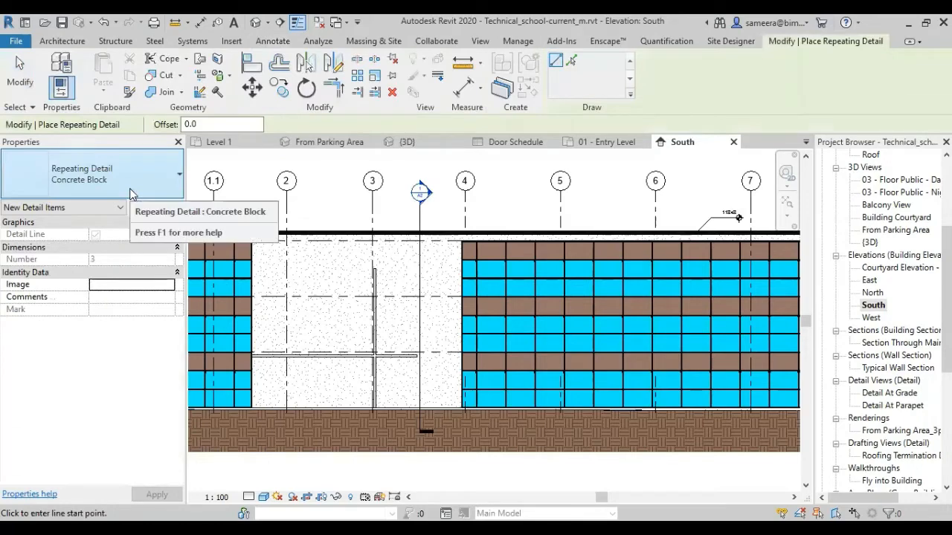
pyautogui.click(131, 193)
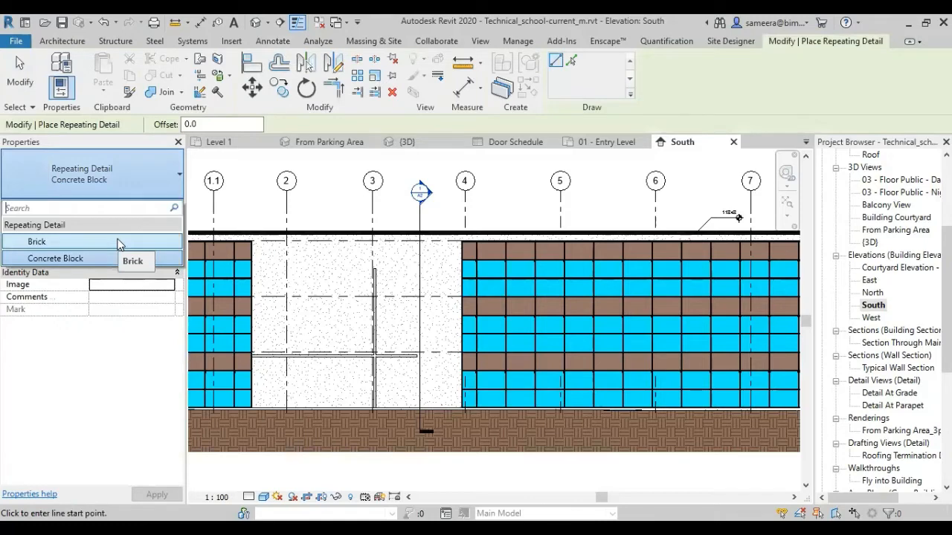
pyautogui.click(119, 246)
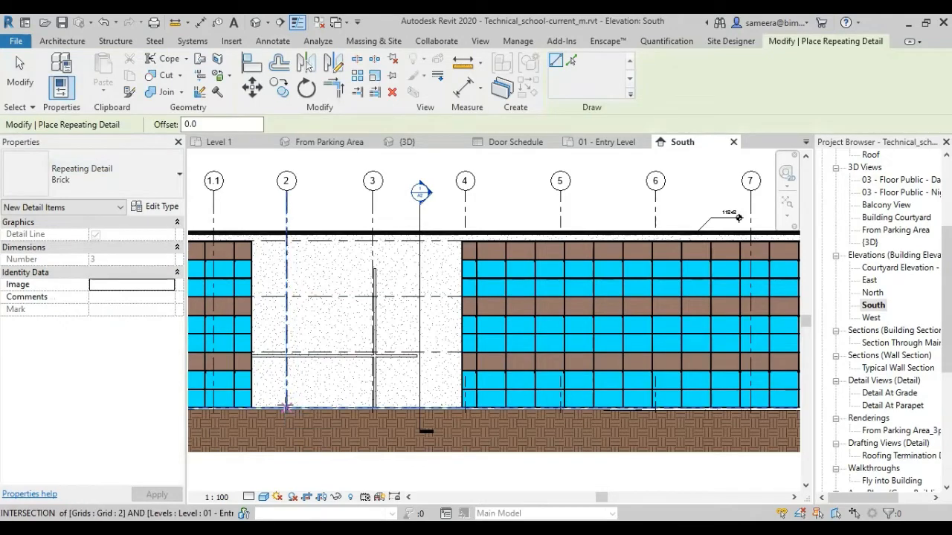
# Step: Draw the brick repeating detail vertically along grid 2, from the entry level line up to 1180 mm
pyautogui.click(285, 407)
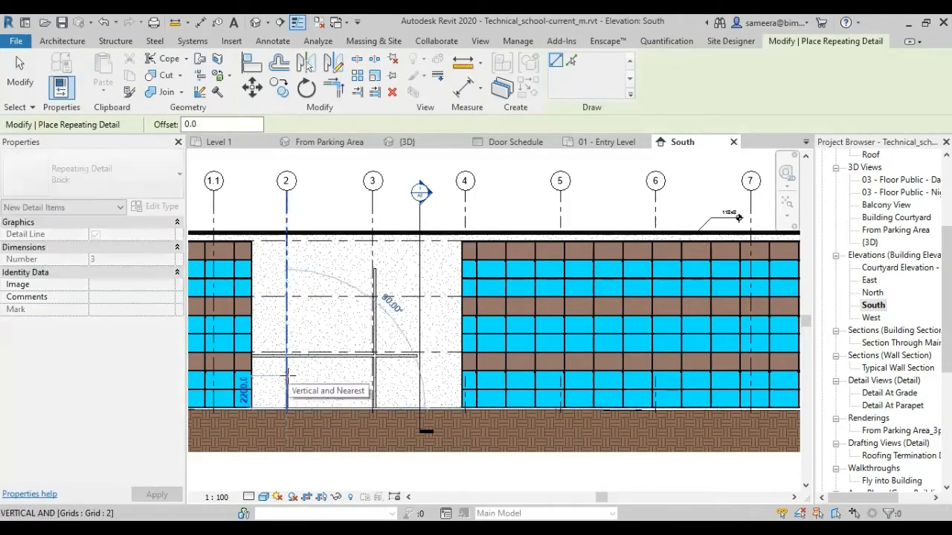
pyautogui.scroll(2, 285, 380)
pyautogui.scroll(3, 286, 382)
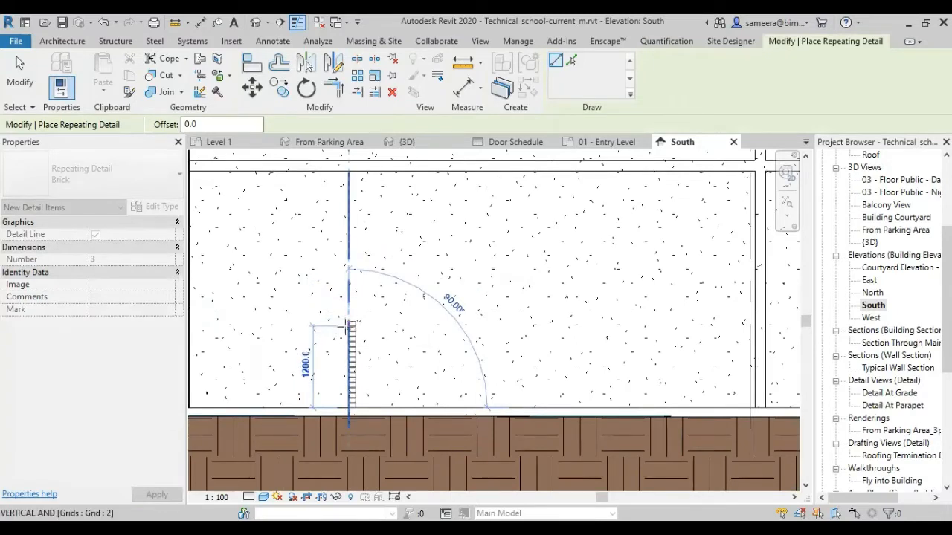
pyautogui.scroll(2, 348, 324)
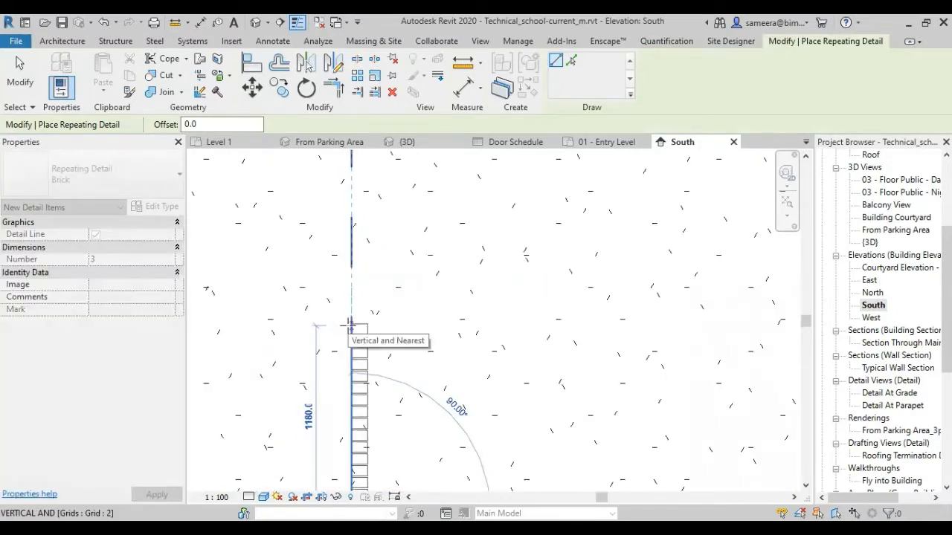
pyautogui.click(351, 324)
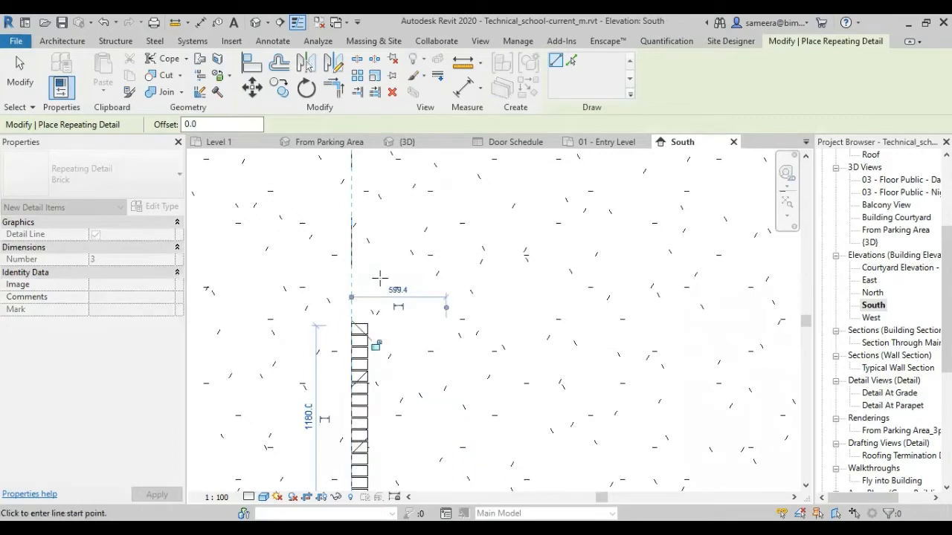
# Step: End repeating detail placement without adding another run, and select the brick detail to inspect its number and length
pyautogui.scroll(-2, 377, 266)
pyautogui.scroll(2, 379, 312)
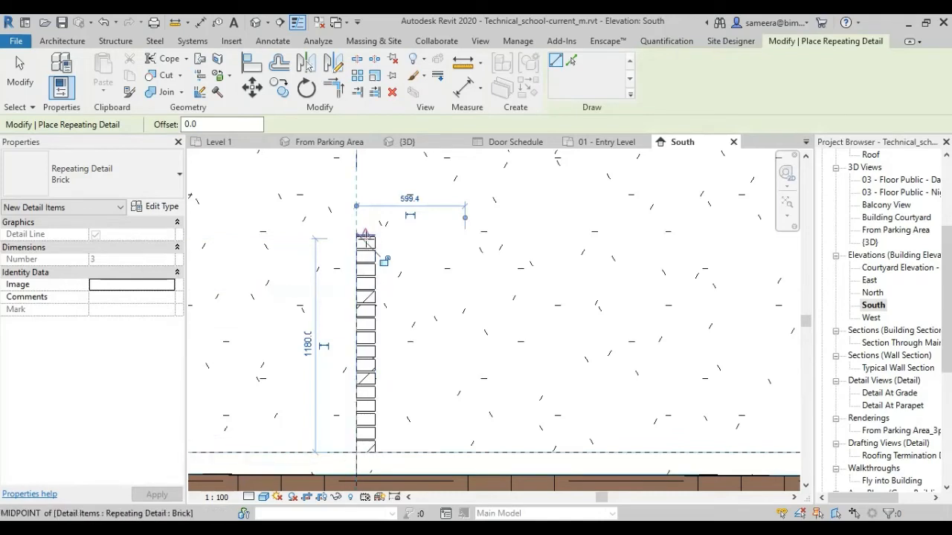
pyautogui.click(365, 235)
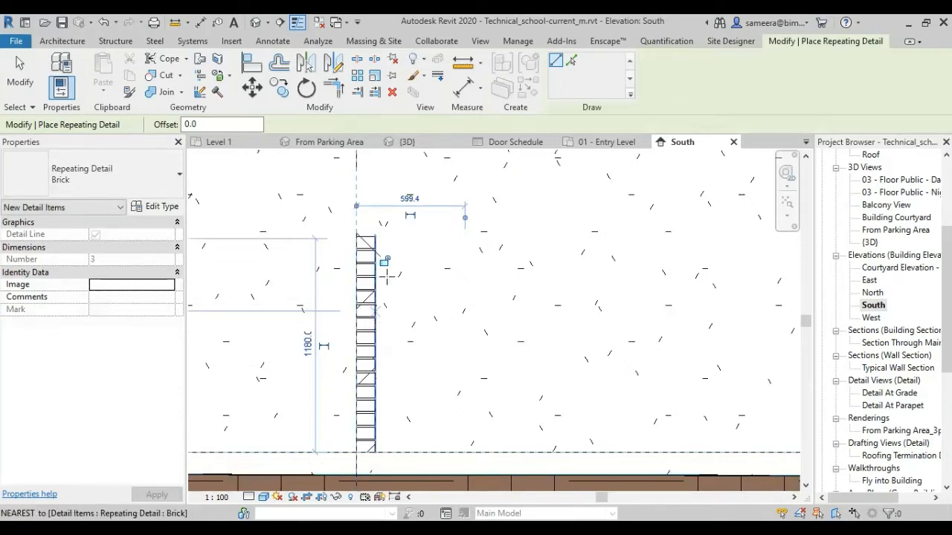
pyautogui.press('Escape')
pyautogui.press('Escape')
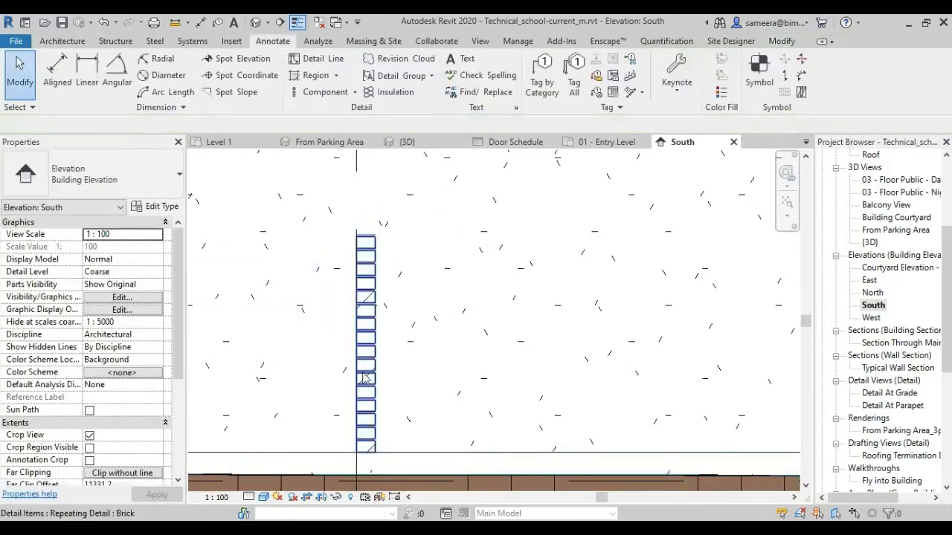
pyautogui.click(372, 383)
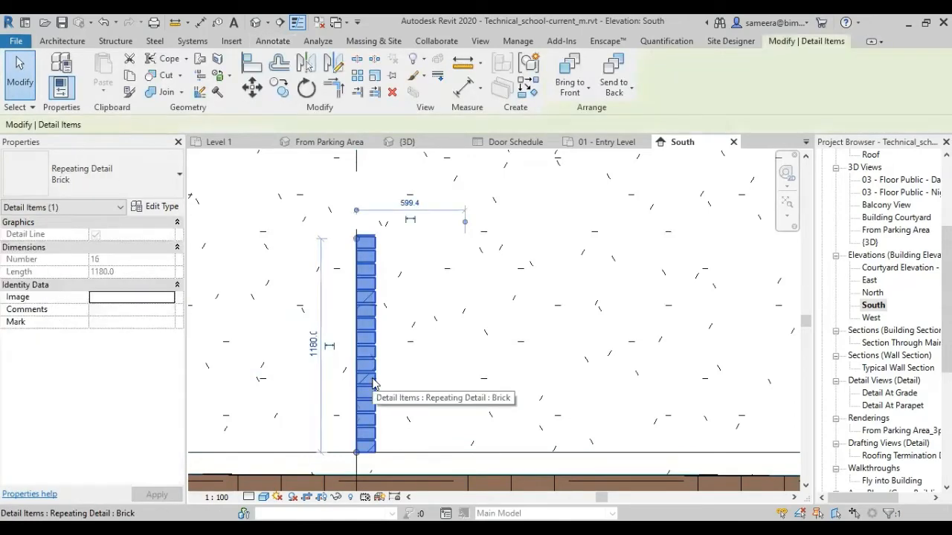
# Step: Delete the brick repeating detail on grid 2 from the South elevation
pyautogui.press('Delete')
pyautogui.scroll(-5, 453, 408)
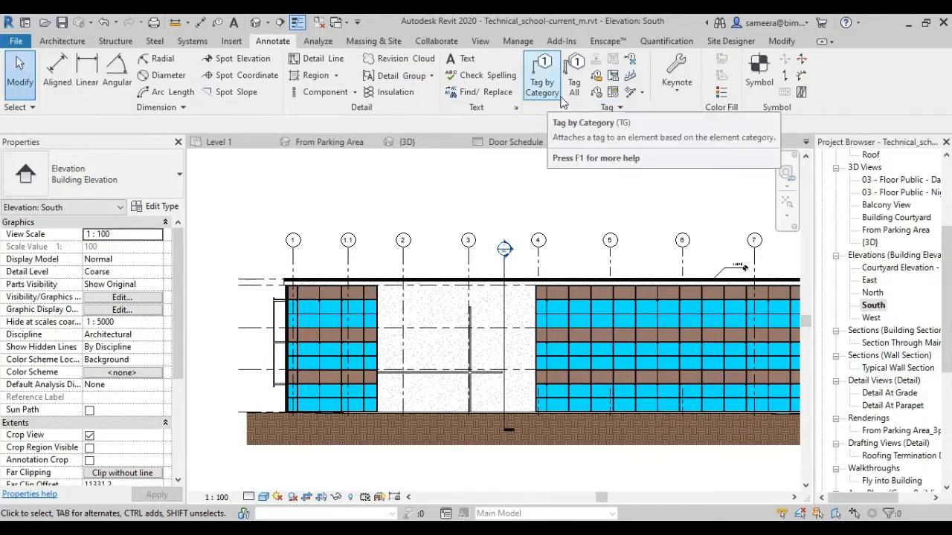
# Step: Review the Tag All Not Tagged categories and the Tag by Category options without placing any tags
pyautogui.click(573, 81)
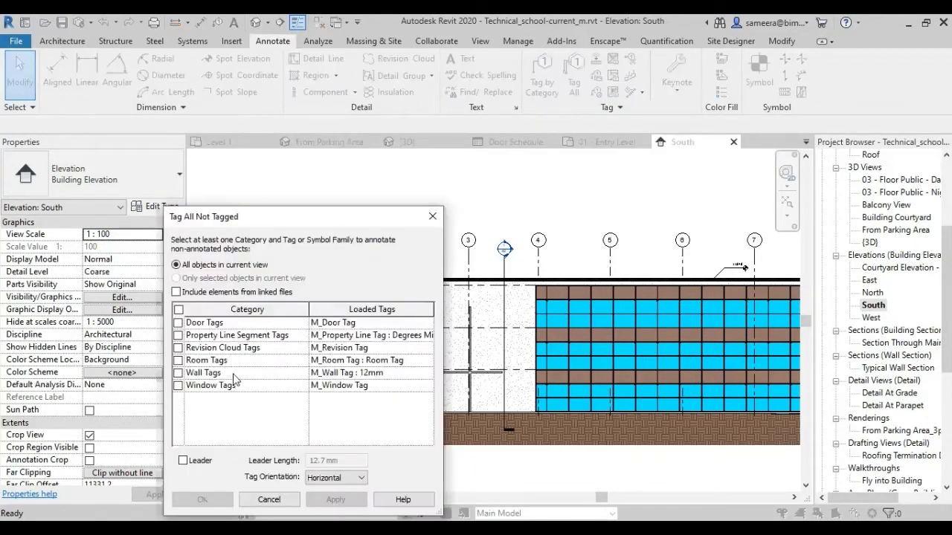
pyautogui.click(432, 216)
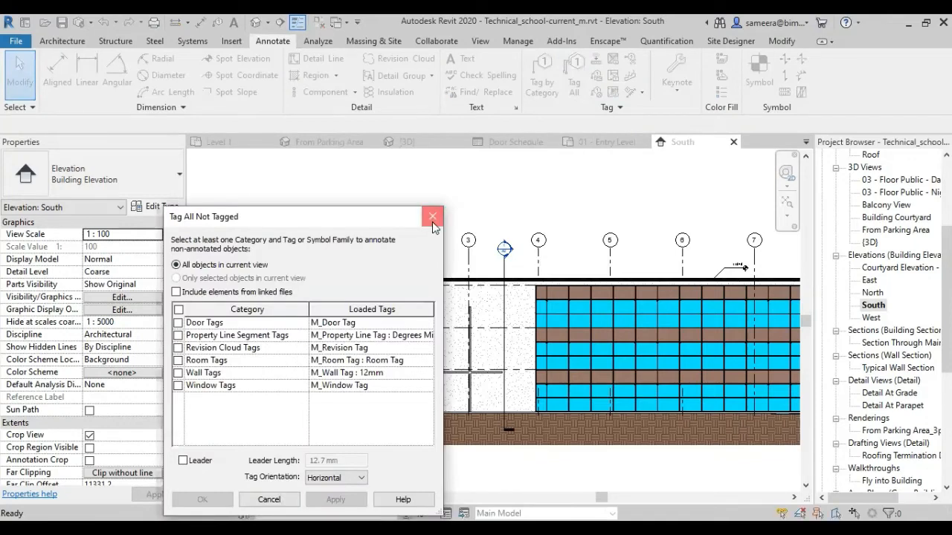
pyautogui.click(542, 82)
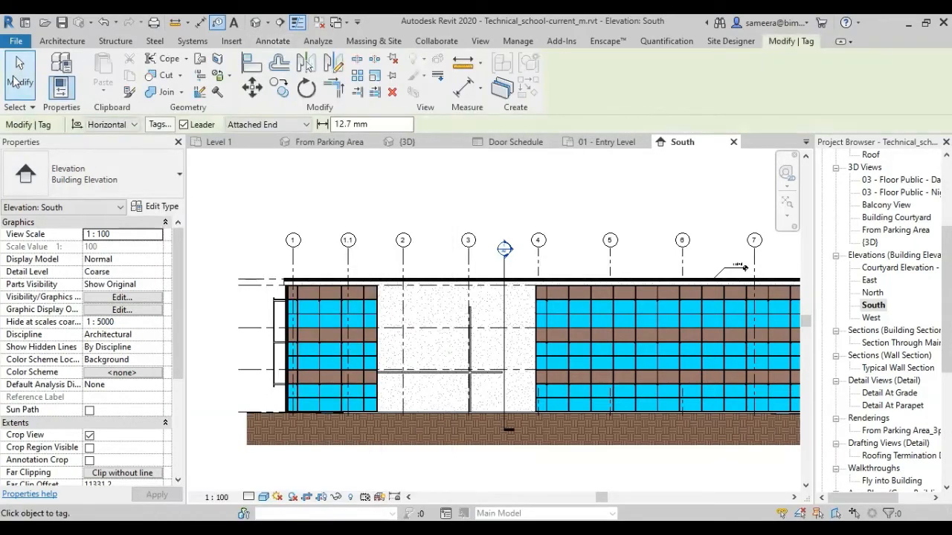
pyautogui.press('Escape')
# Step: Open the 01 - Entry Level floor plan and examine the rooms and their tags across the building wings
pyautogui.scroll(4, 882, 193)
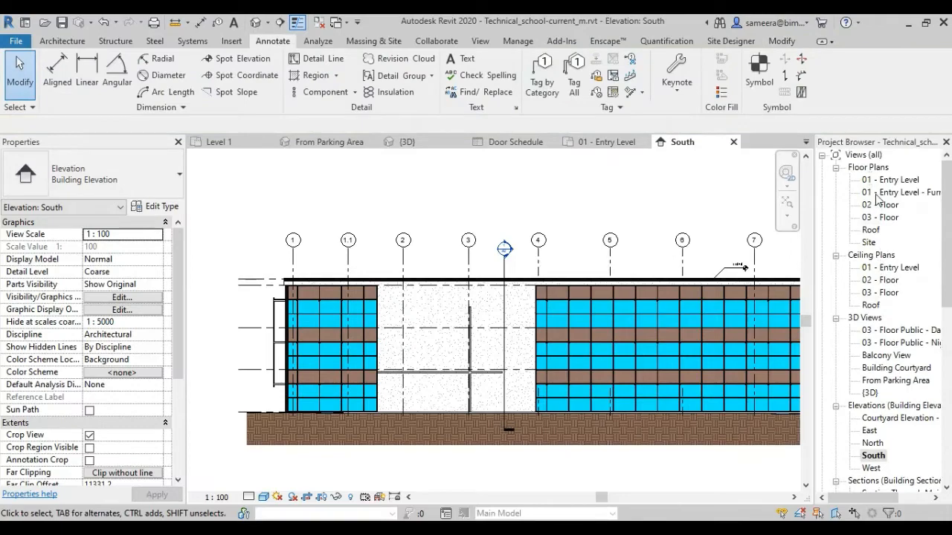
pyautogui.doubleClick(885, 180)
pyautogui.scroll(-2, 583, 438)
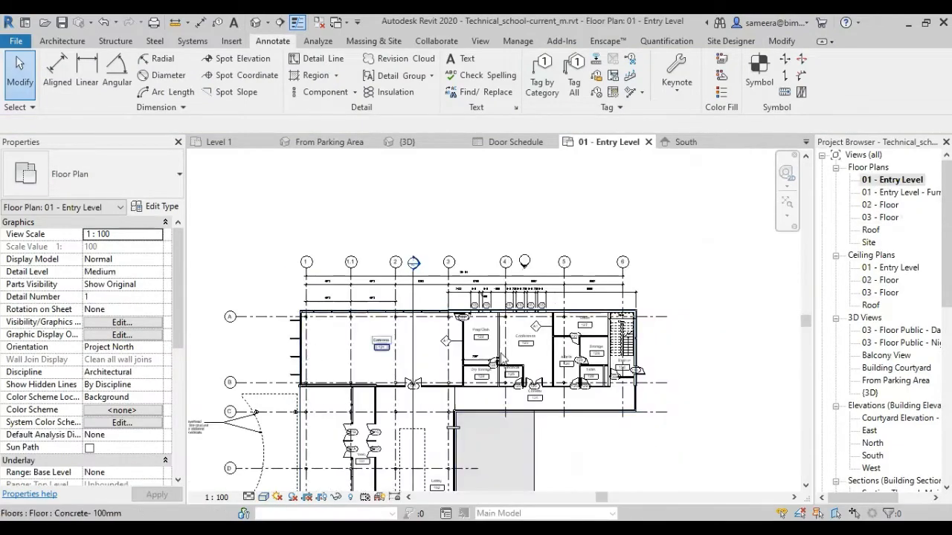
pyautogui.scroll(5, 582, 434)
pyautogui.moveTo(631, 434); pyautogui.dragTo(745, 221, button='middle')
pyautogui.scroll(-1, 569, 280)
pyautogui.scroll(-2, 570, 282)
pyautogui.moveTo(402, 452); pyautogui.dragTo(431, 310, button='middle')
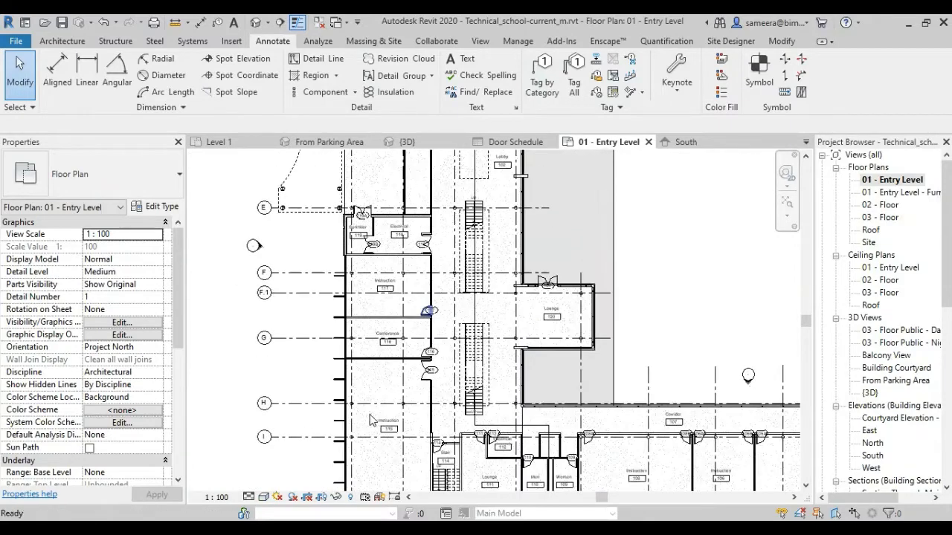
pyautogui.moveTo(345, 320); pyautogui.dragTo(276, 250, button='middle')
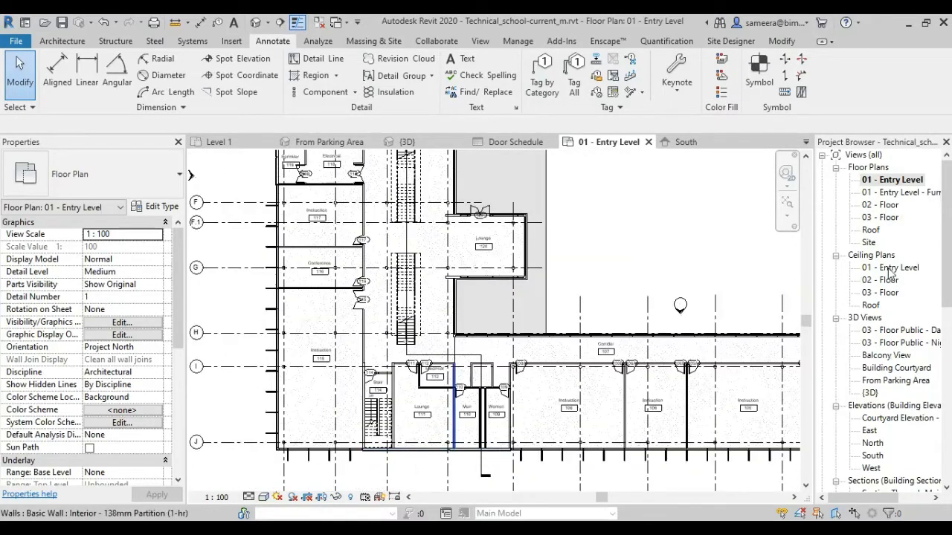
# Step: Open the 01 - Entry Level - Furniture Layout plan and inspect the properties of the 300 mm round concrete column beside the staircase corridor
pyautogui.doubleClick(880, 192)
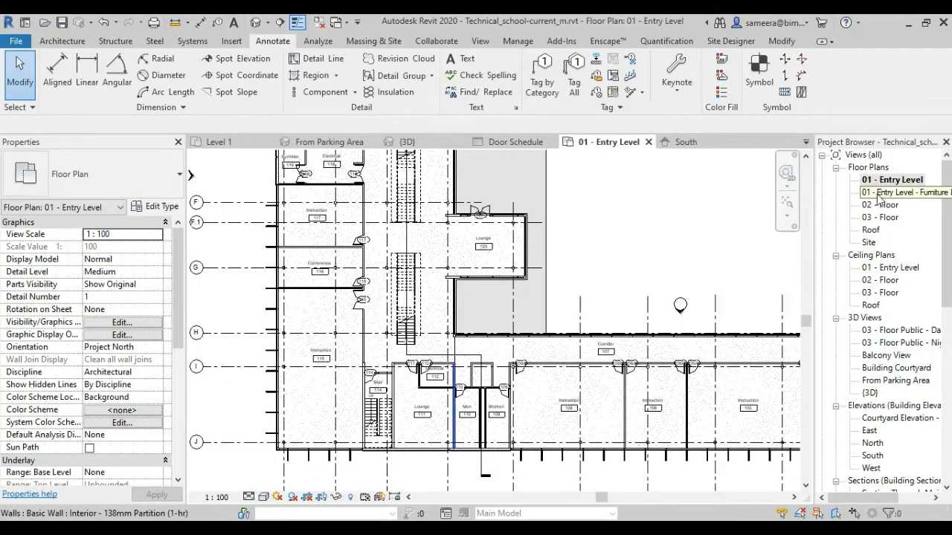
pyautogui.scroll(5, 324, 339)
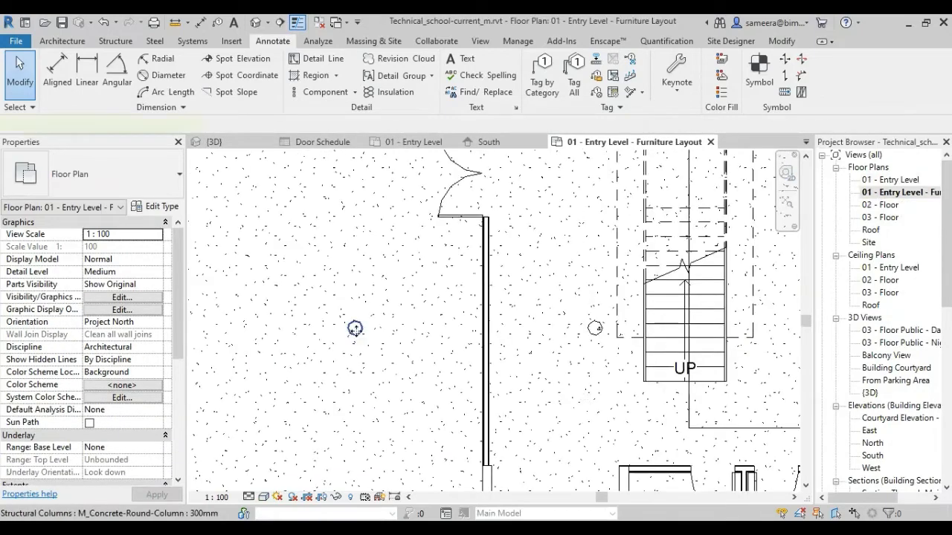
pyautogui.click(355, 328)
pyautogui.scroll(-2, 355, 328)
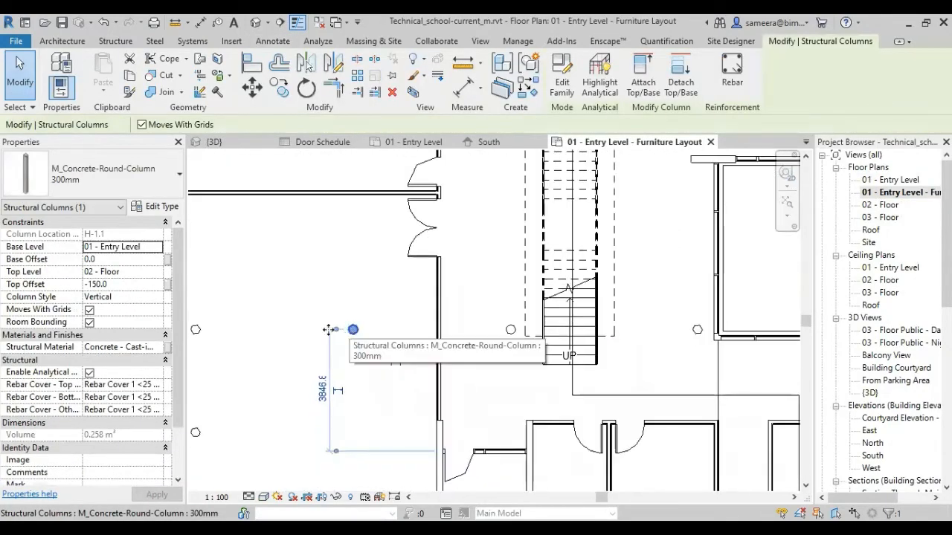
pyautogui.scroll(-3, 445, 380)
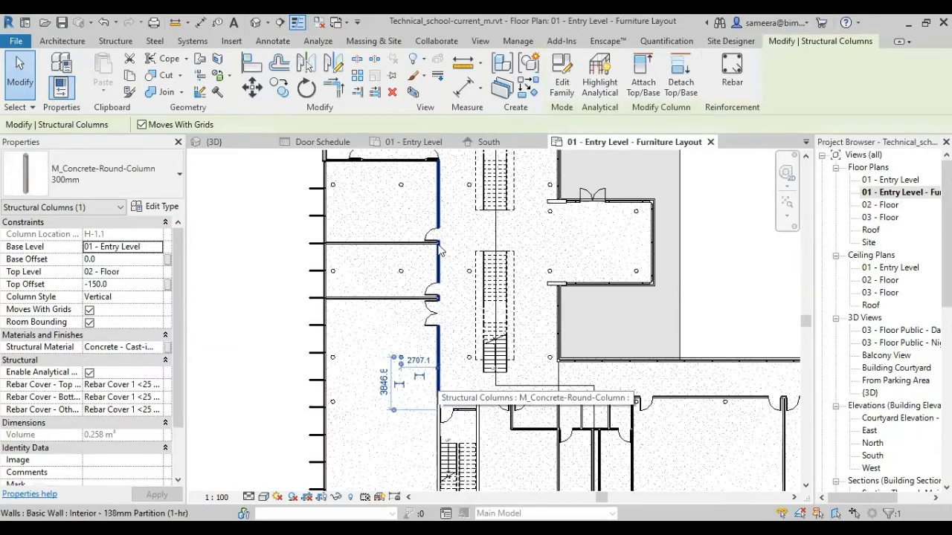
pyautogui.click(269, 301)
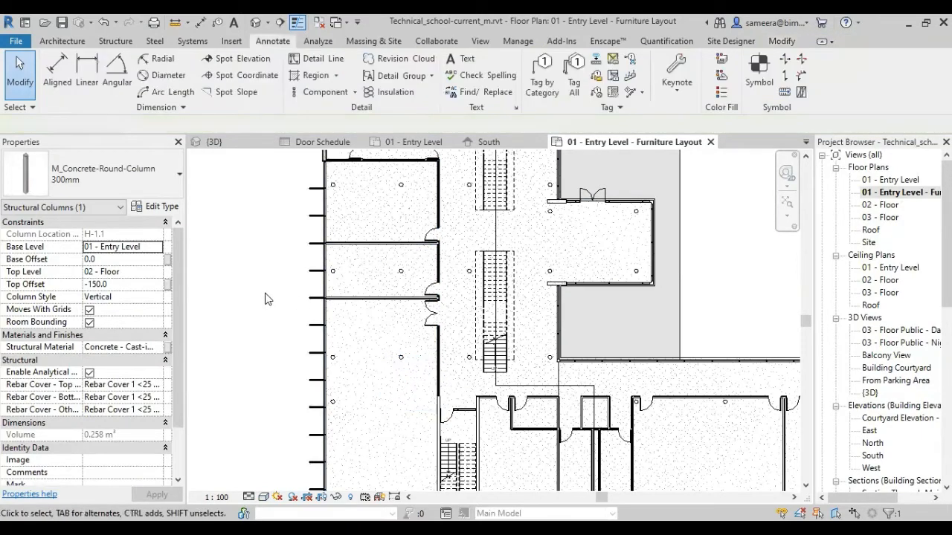
# Step: Open the round concrete column's family for editing and select its extrusion to inspect the material property
pyautogui.click(402, 359)
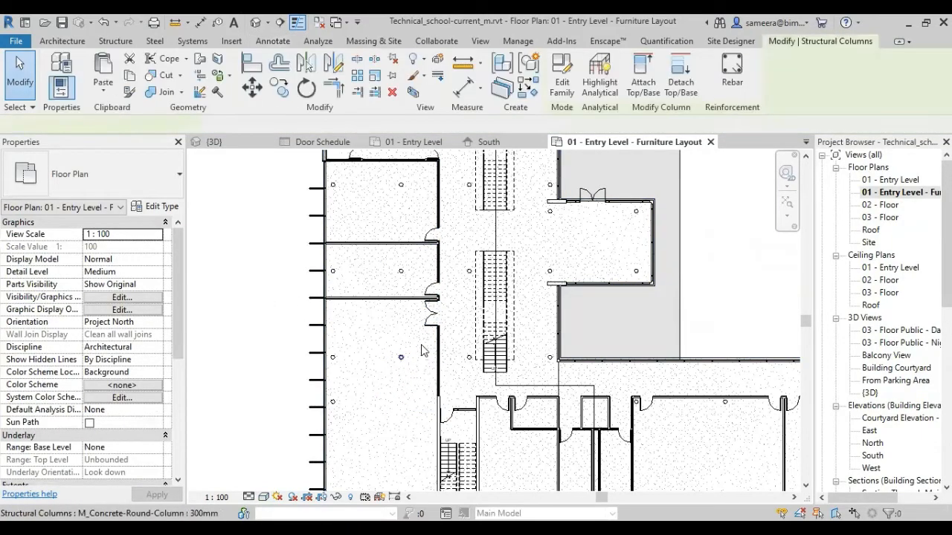
pyautogui.click(562, 74)
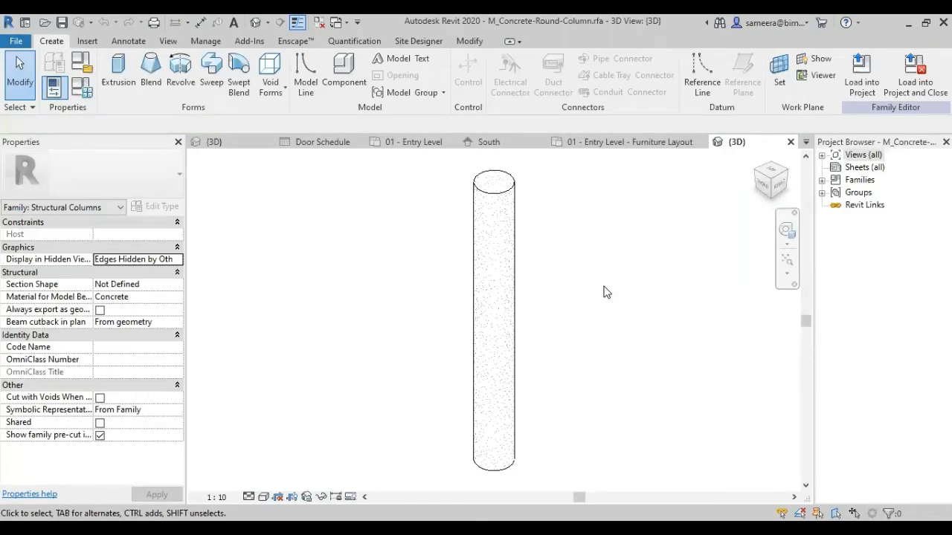
pyautogui.click(519, 330)
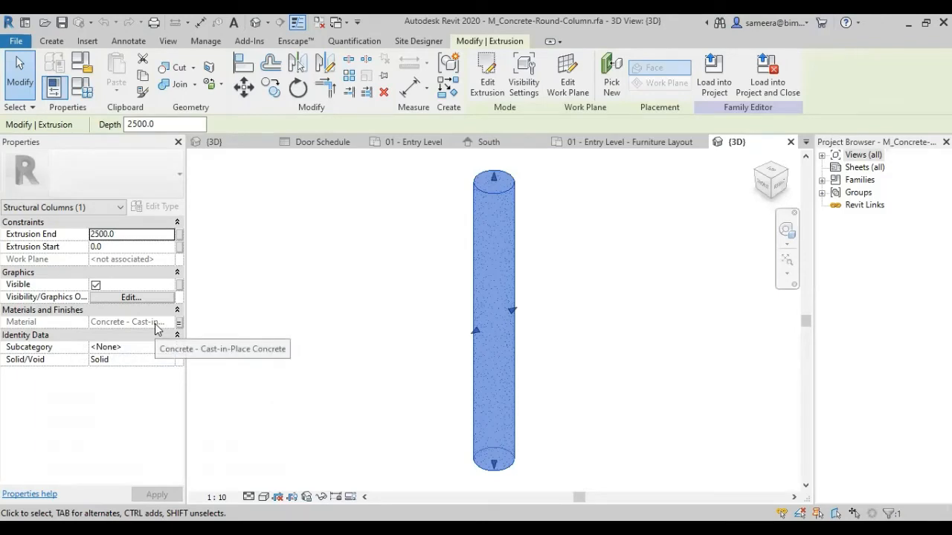
# Step: Inspect the Structural Material parameter in the column's family types, leaving it unchanged, and deselect the extrusion
pyautogui.click(84, 96)
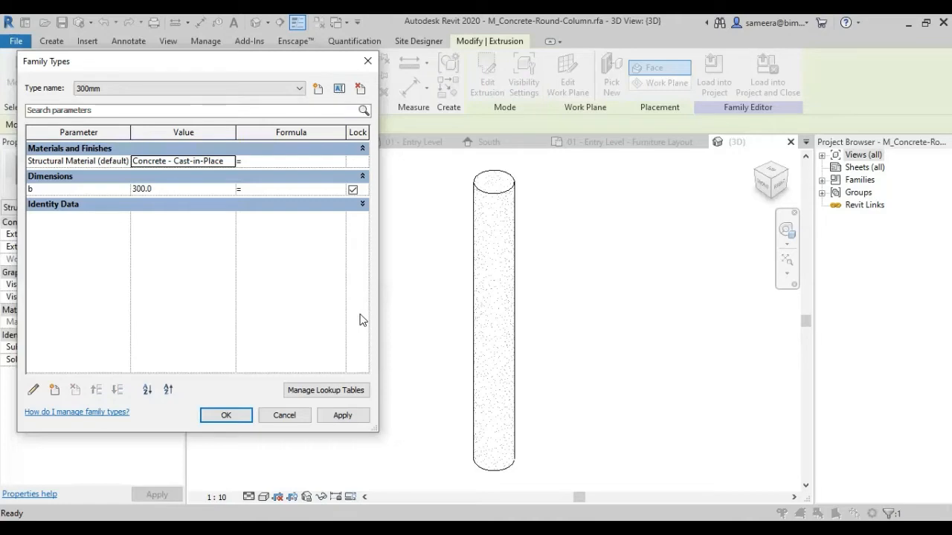
pyautogui.click(195, 162)
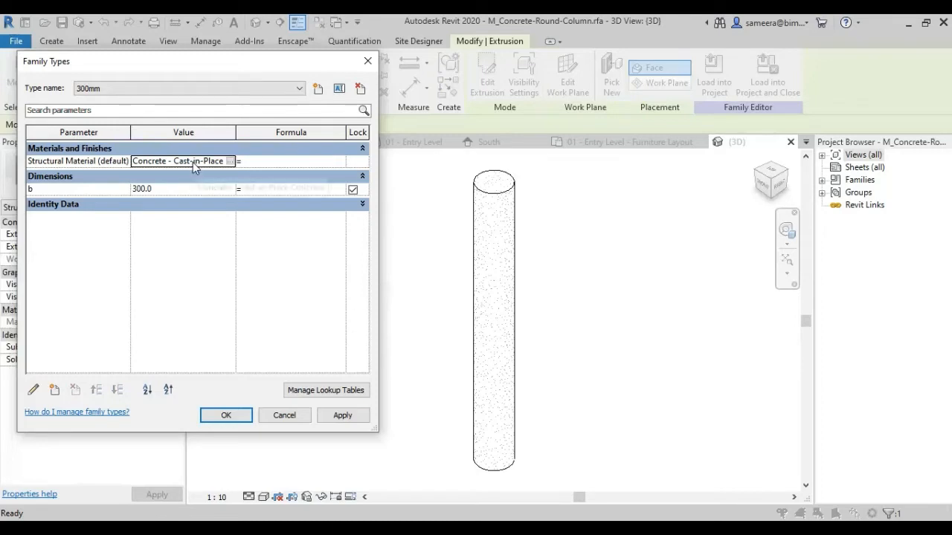
pyautogui.moveTo(223, 162); pyautogui.dragTo(134, 164)
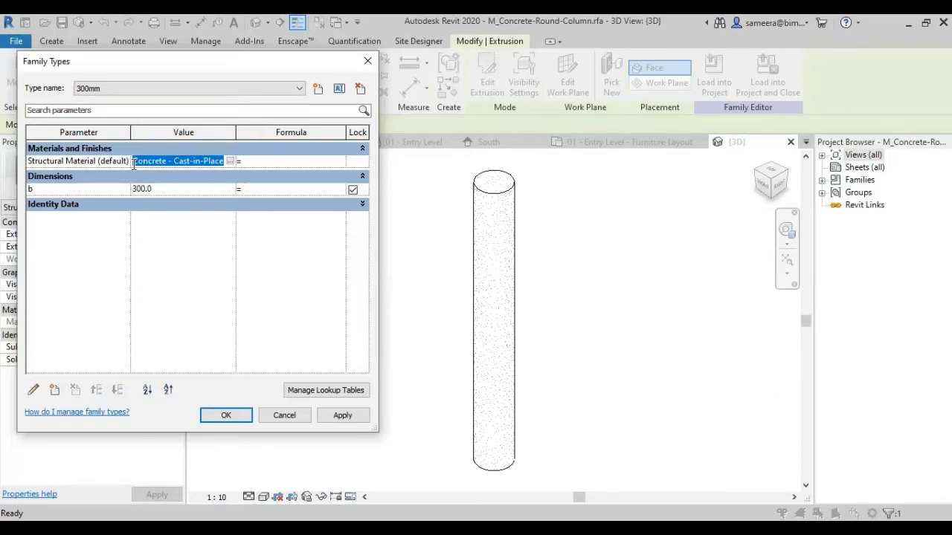
pyautogui.click(364, 66)
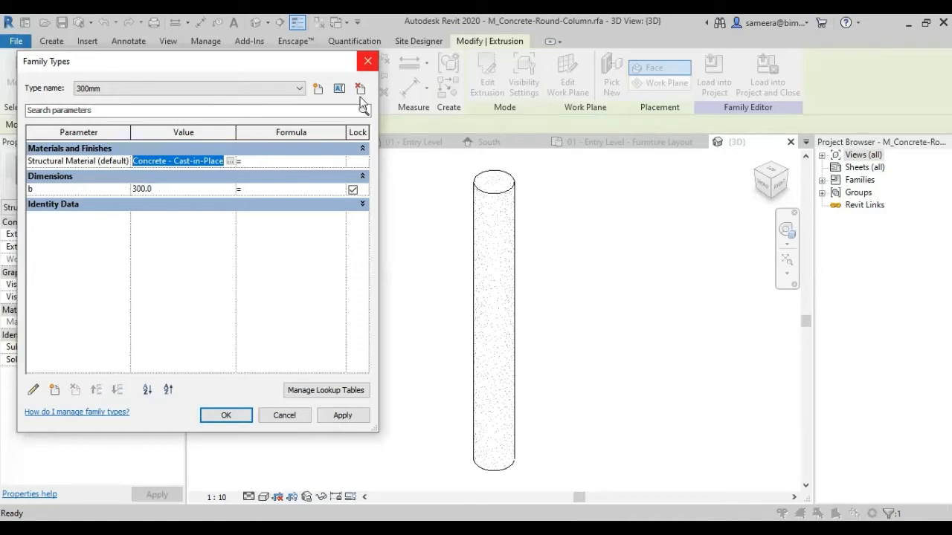
pyautogui.click(366, 274)
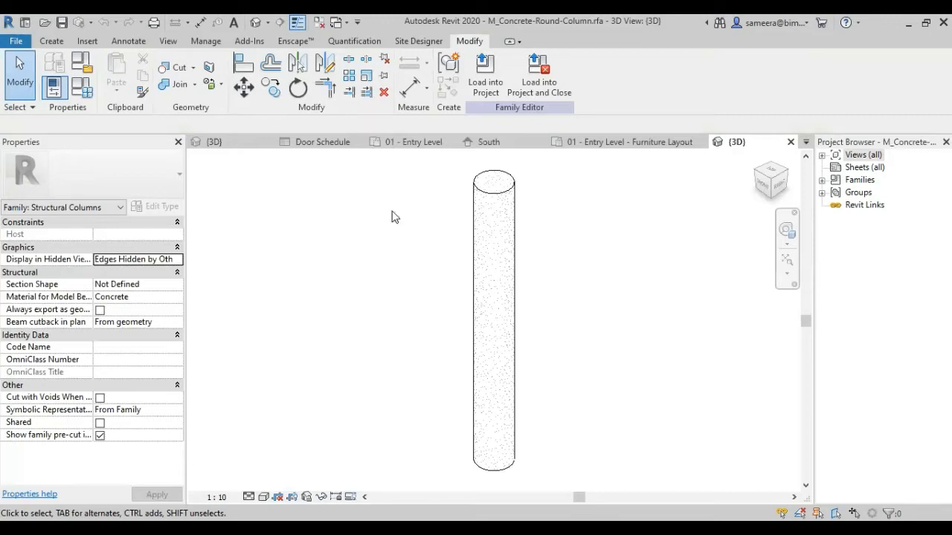
# Step: Close the inactive views and the round column family to return to the furniture layout plan
pyautogui.click(319, 23)
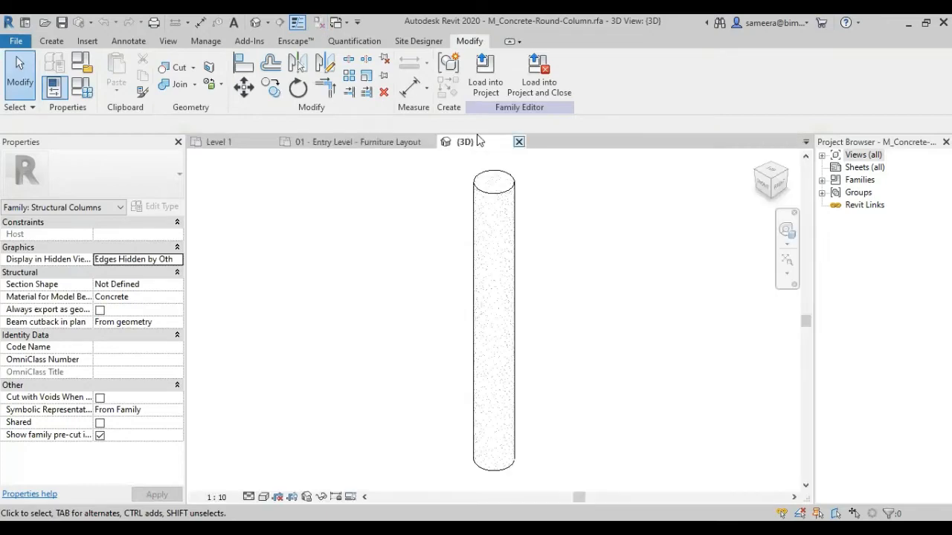
pyautogui.click(527, 142)
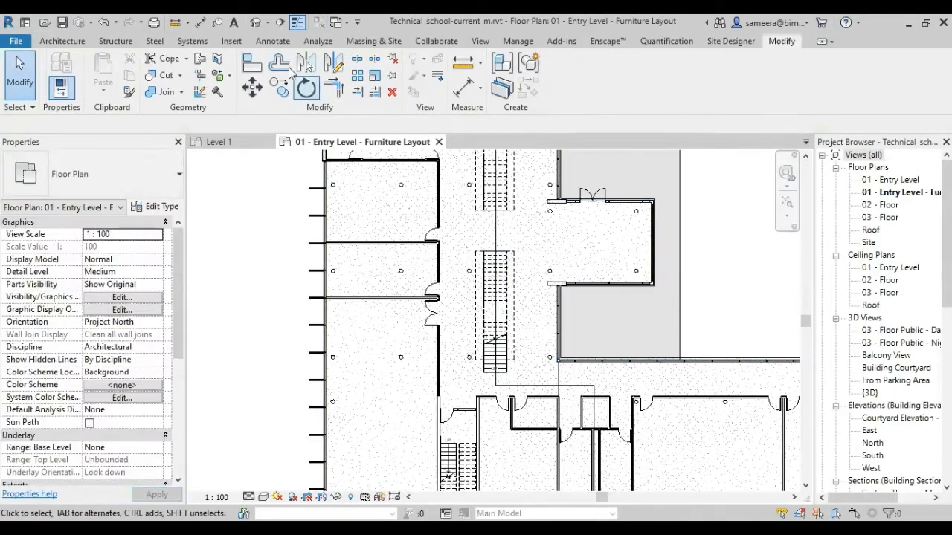
pyautogui.click(273, 43)
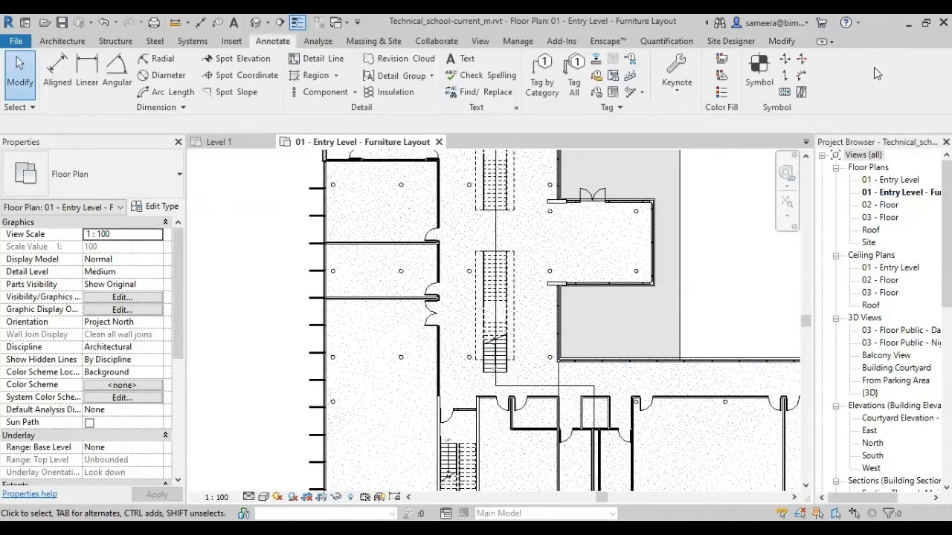
pyautogui.click(676, 91)
pyautogui.click(331, 42)
pyautogui.scroll(-1, 378, 75)
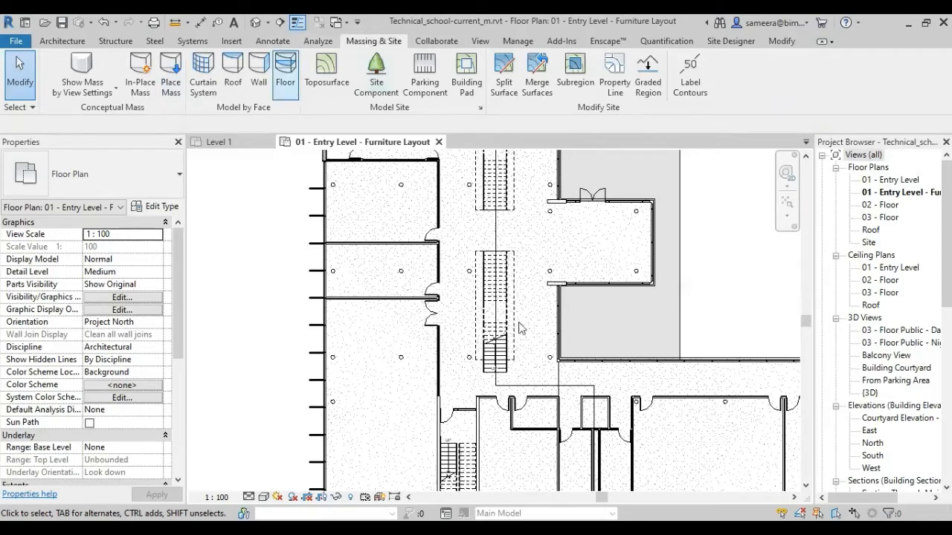
pyautogui.scroll(-4, 524, 327)
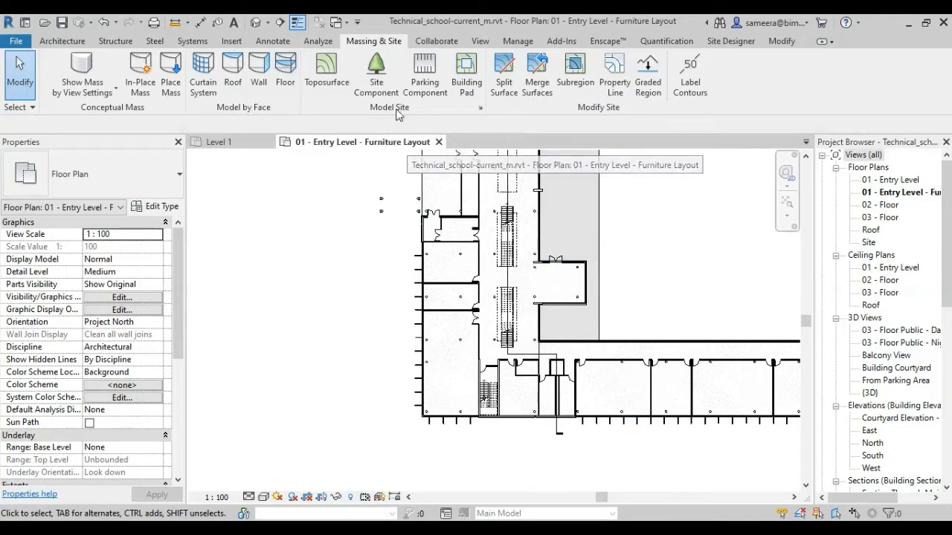
# Step: Start a Building Pad to inspect its height offset and the Pad 1 layer structure, and discard the pad sketch
pyautogui.click(458, 78)
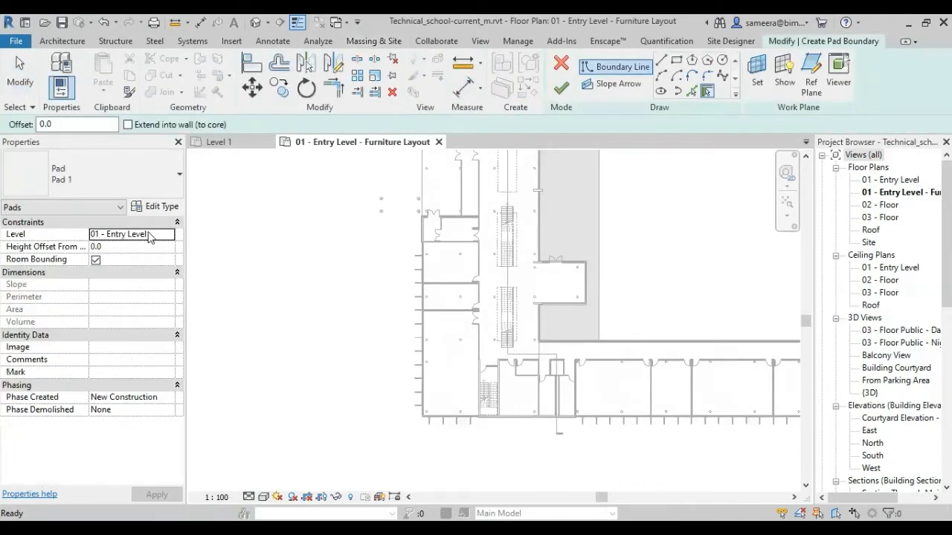
pyautogui.click(145, 246)
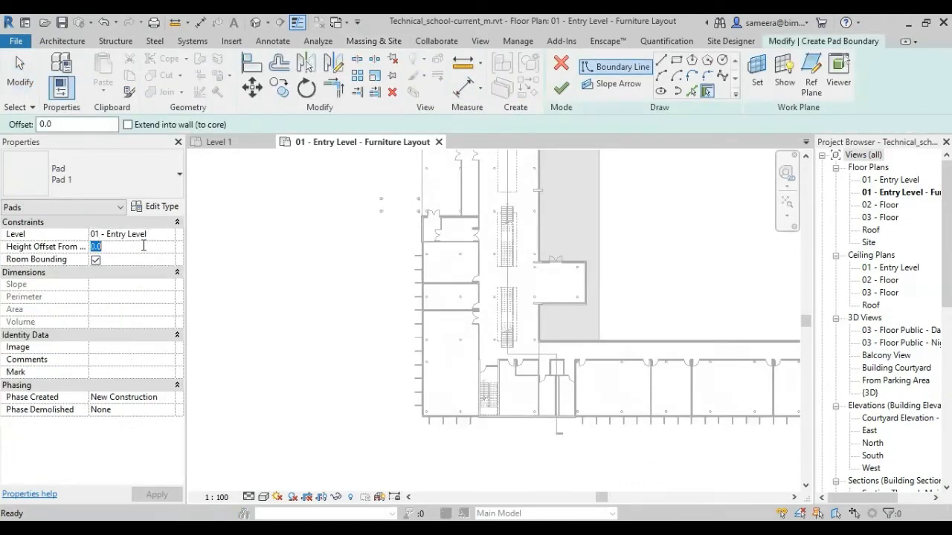
pyautogui.click(163, 208)
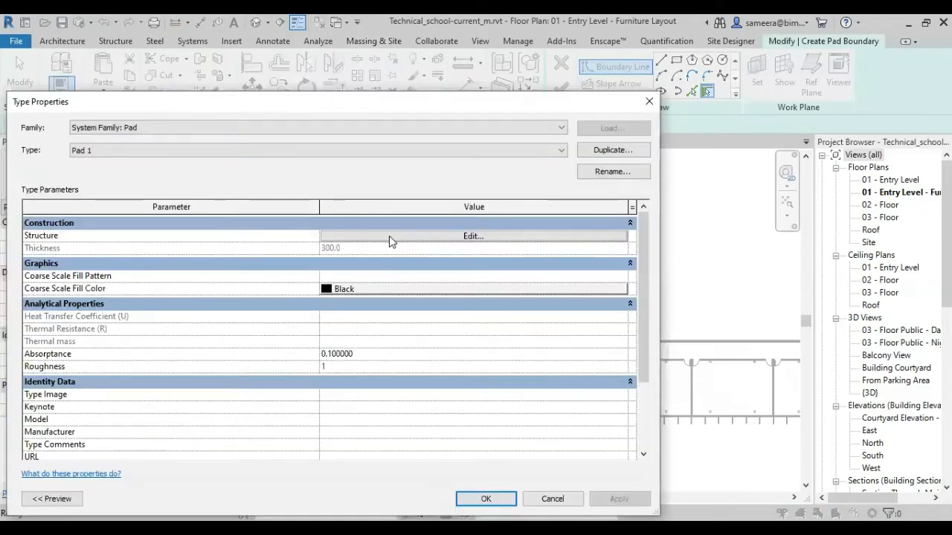
pyautogui.click(388, 236)
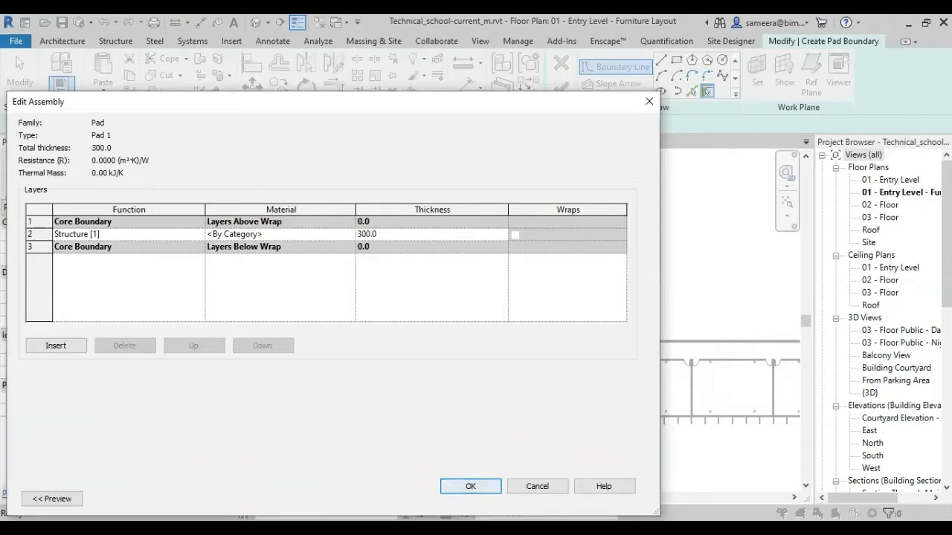
pyautogui.click(473, 487)
pyautogui.click(473, 495)
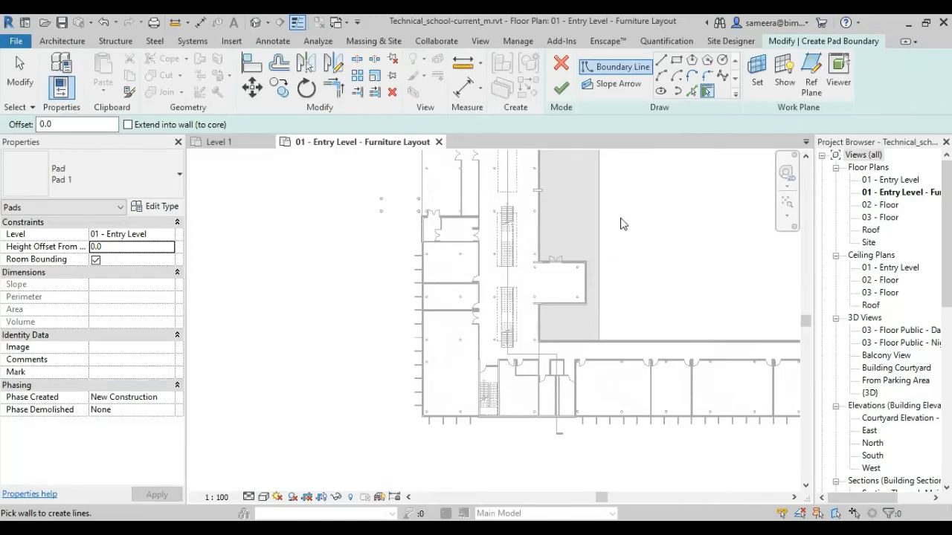
pyautogui.click(562, 65)
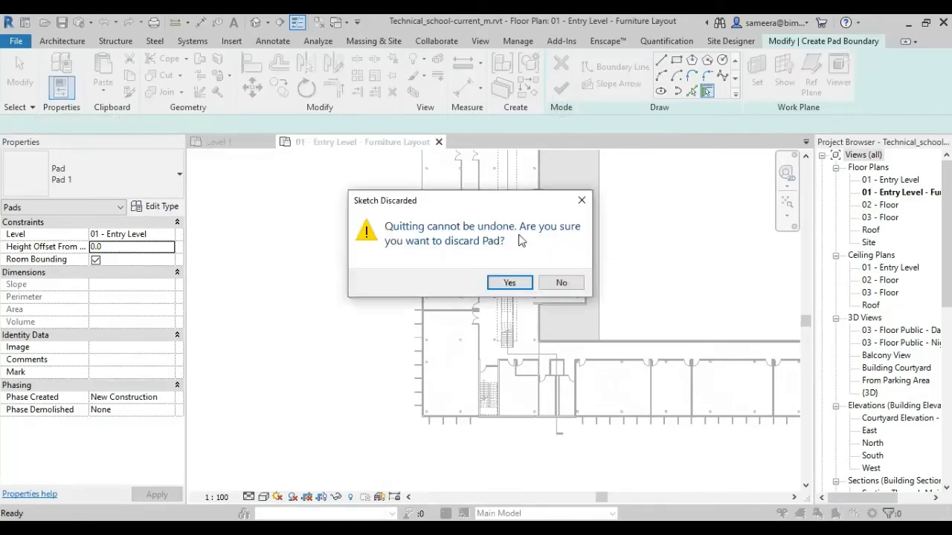
pyautogui.click(505, 281)
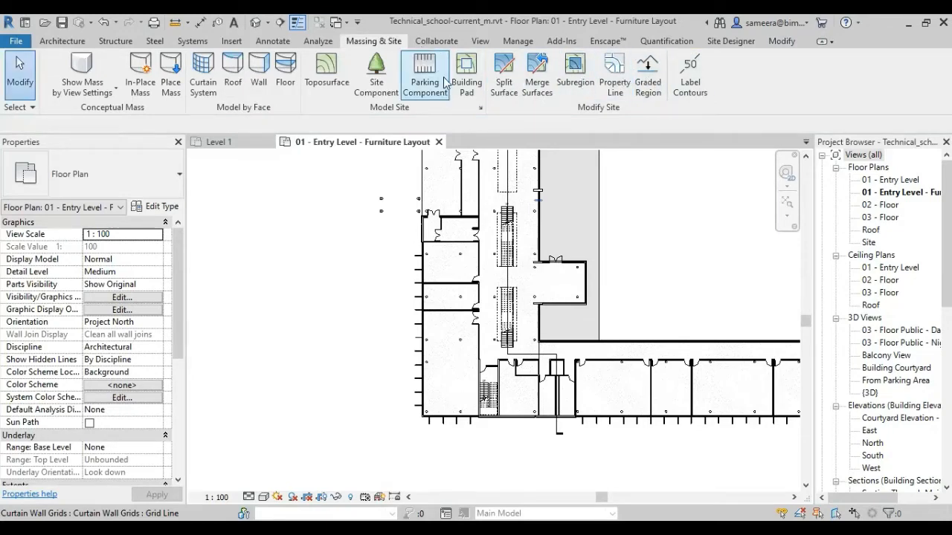
pyautogui.click(438, 40)
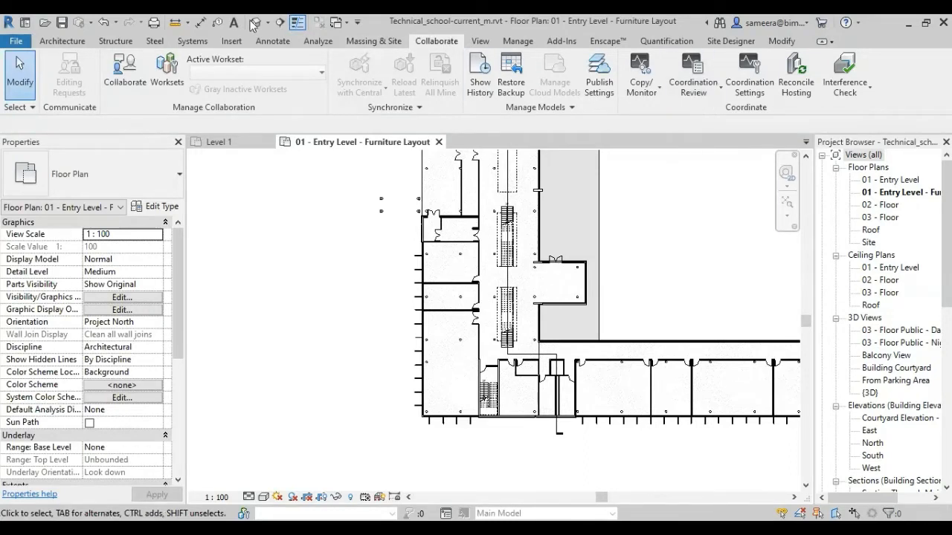
pyautogui.click(233, 43)
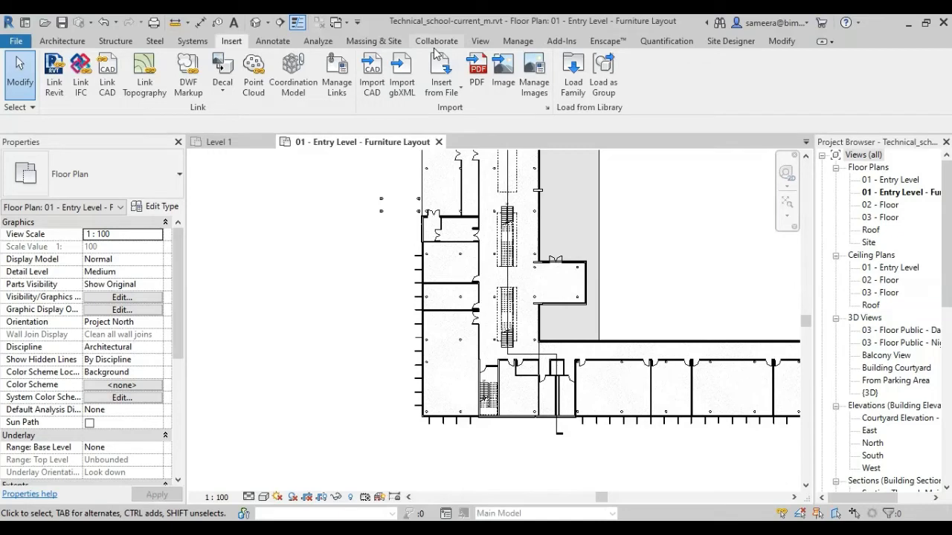
# Step: Inspect the Copy/Monitor options for the current project and for a linked model, without starting either
pyautogui.click(436, 46)
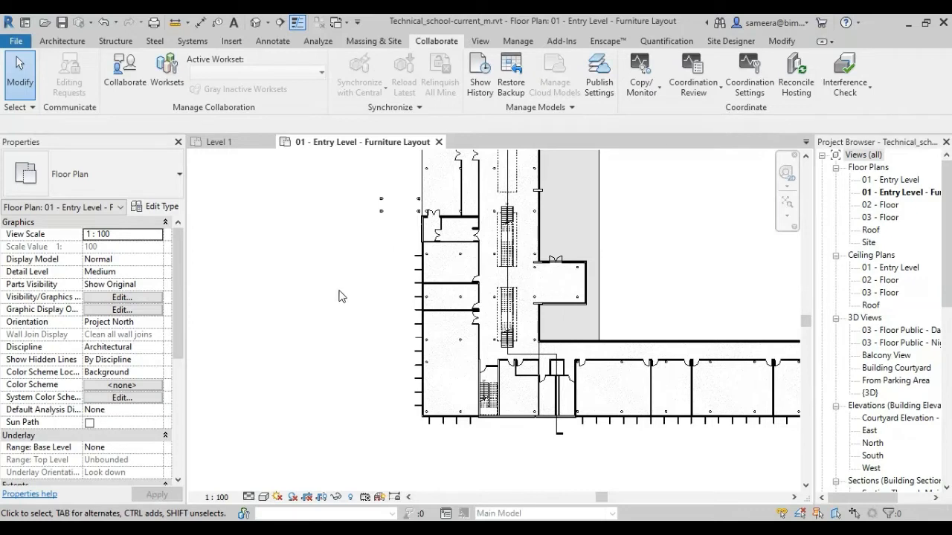
pyautogui.scroll(-3, 340, 288)
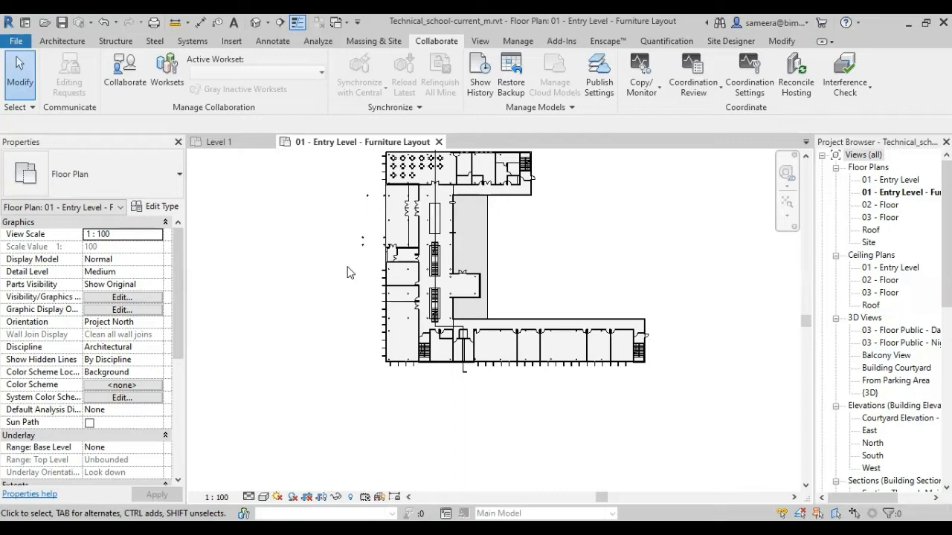
pyautogui.click(645, 94)
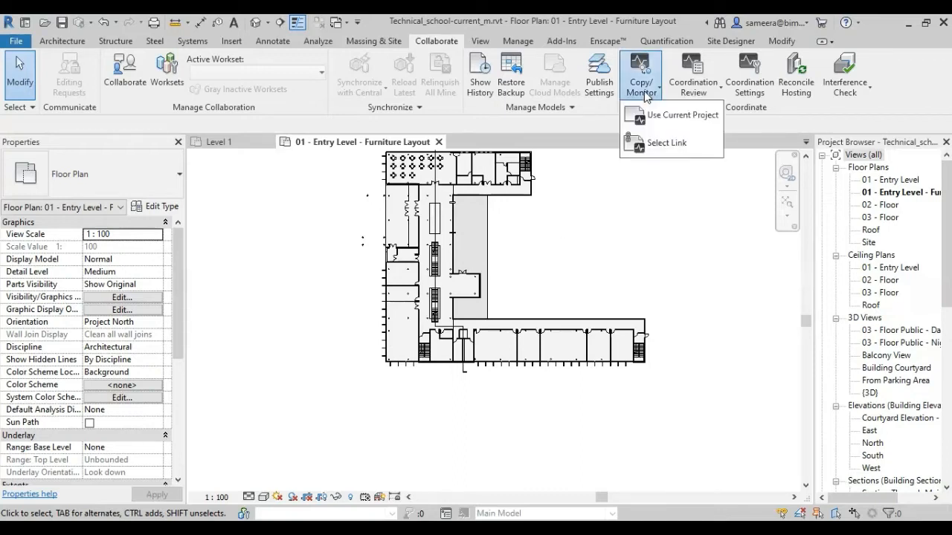
pyautogui.click(699, 244)
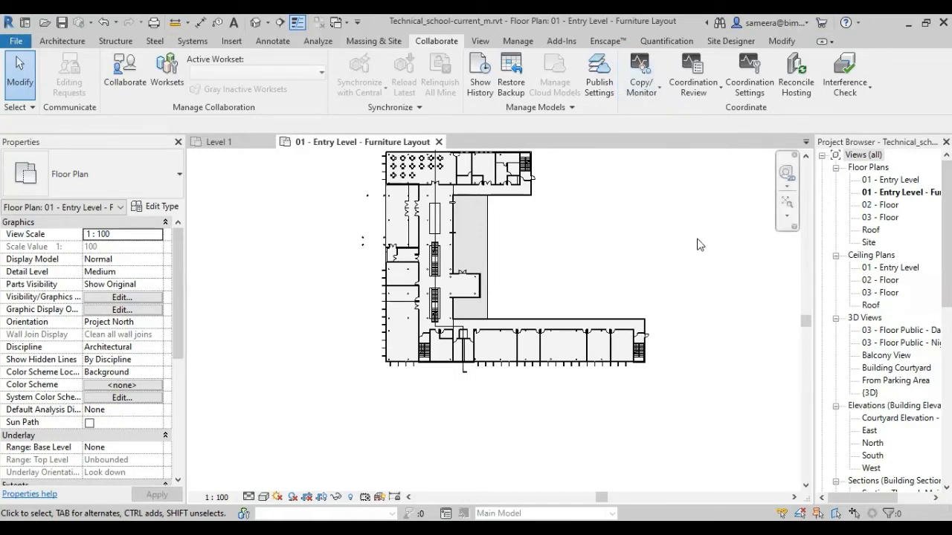
pyautogui.click(645, 97)
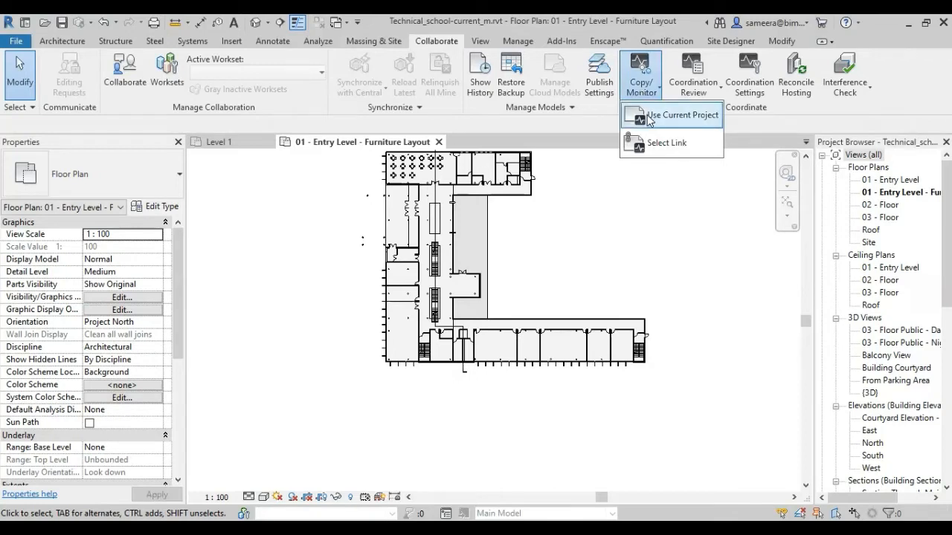
# Step: Open the South elevation and examine the building's level and grid lines
pyautogui.click(882, 460)
pyautogui.click(877, 457)
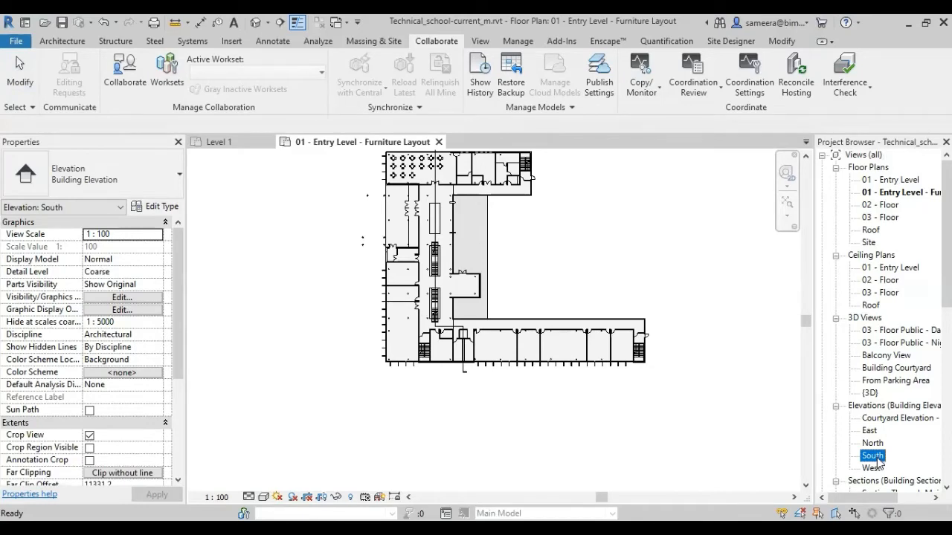
pyautogui.doubleClick(874, 457)
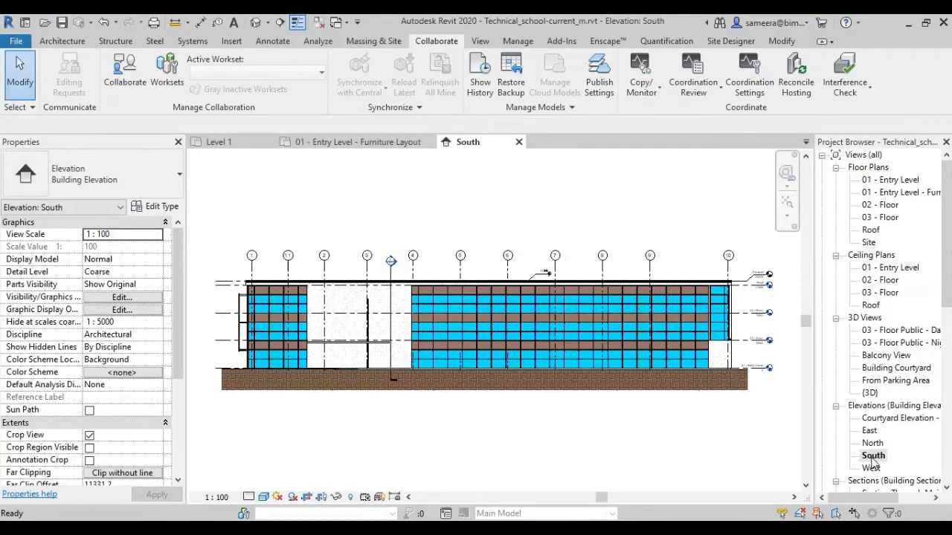
pyautogui.scroll(2, 798, 320)
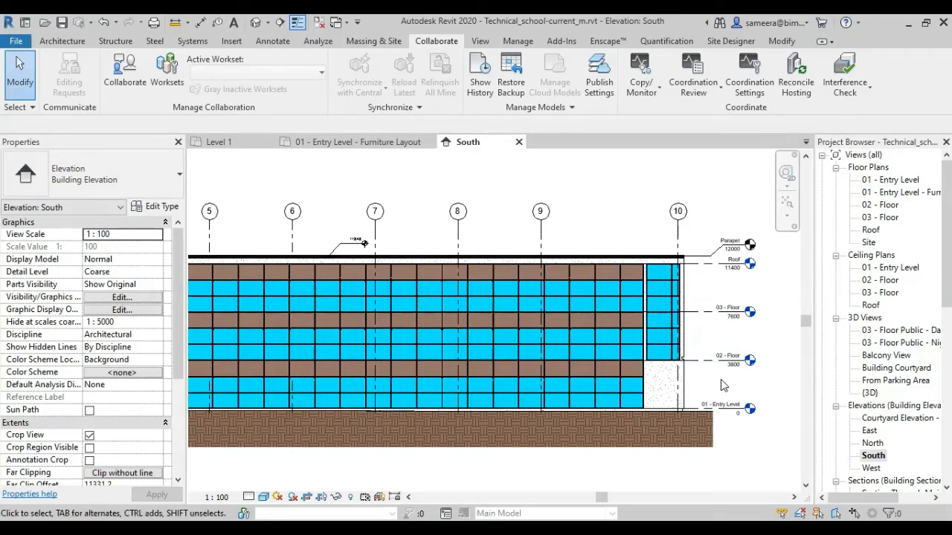
pyautogui.scroll(-2, 721, 379)
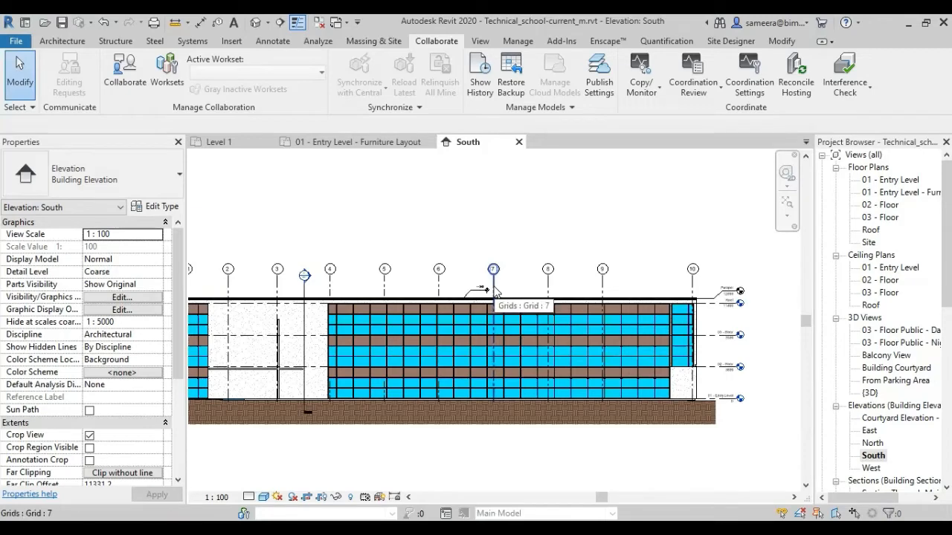
# Step: Start Copy/Monitor with the Select Link option in the South elevation, dismissing the save reminder without saving
pyautogui.click(641, 84)
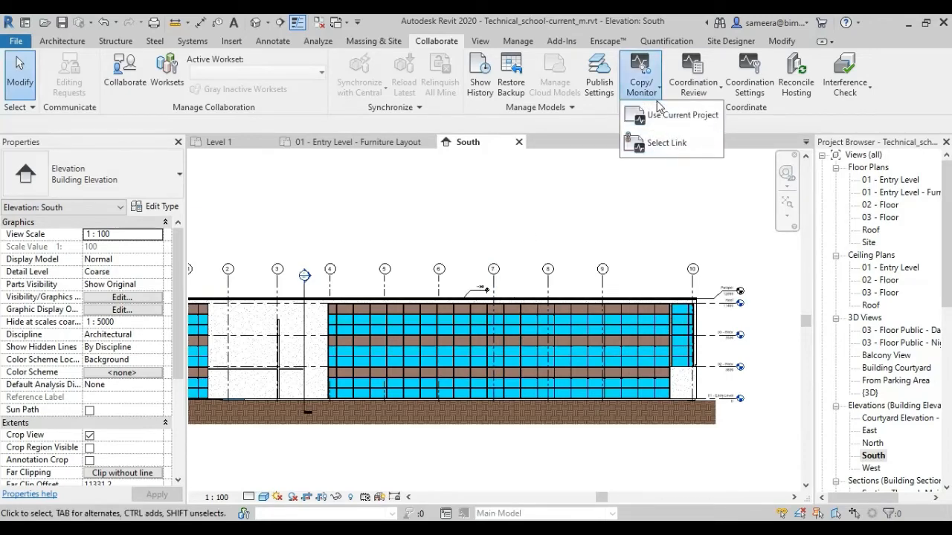
pyautogui.click(653, 140)
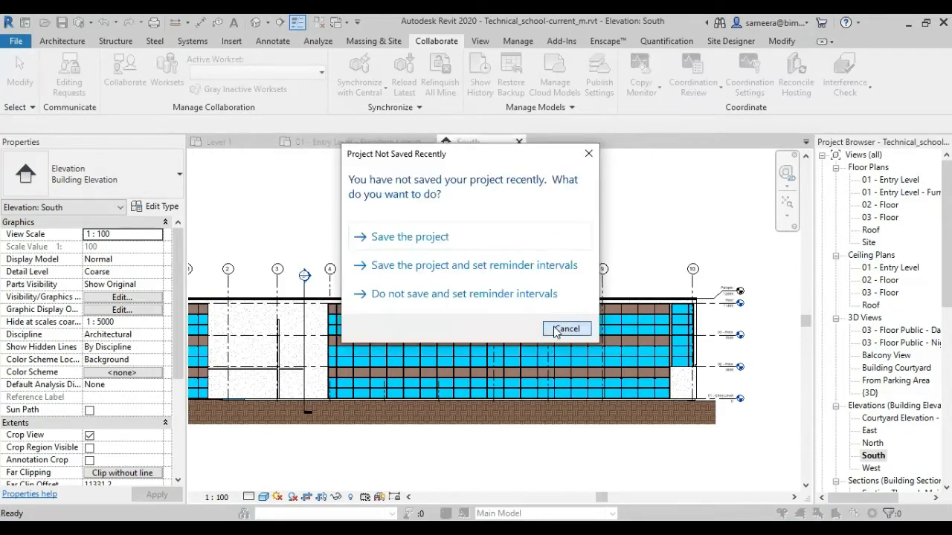
pyautogui.click(557, 330)
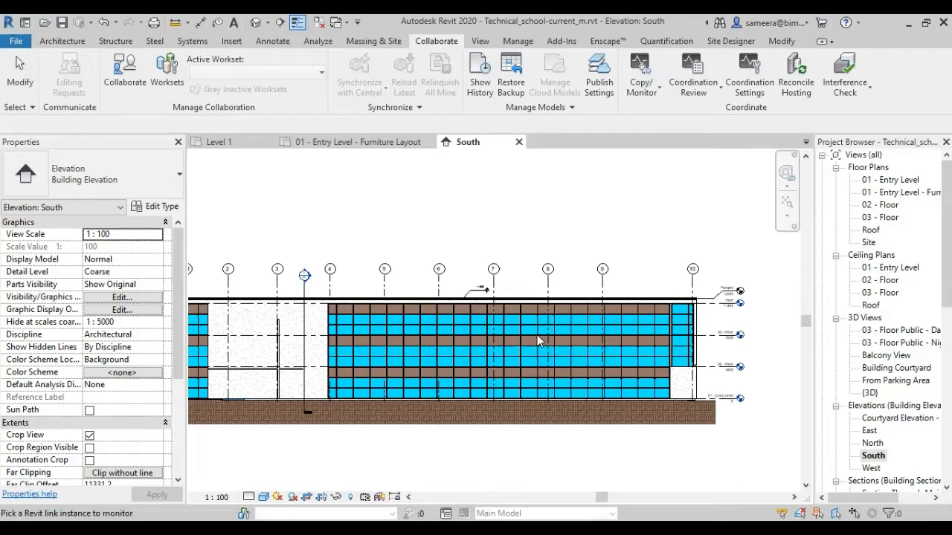
pyautogui.scroll(-2, 632, 272)
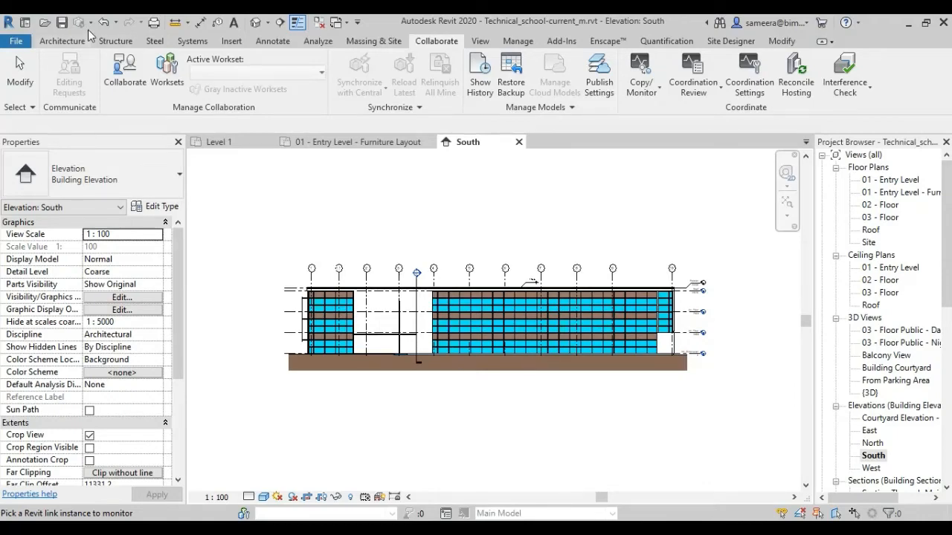
# Step: Close the inactive views and create a new project from the Structural Template
pyautogui.click(318, 22)
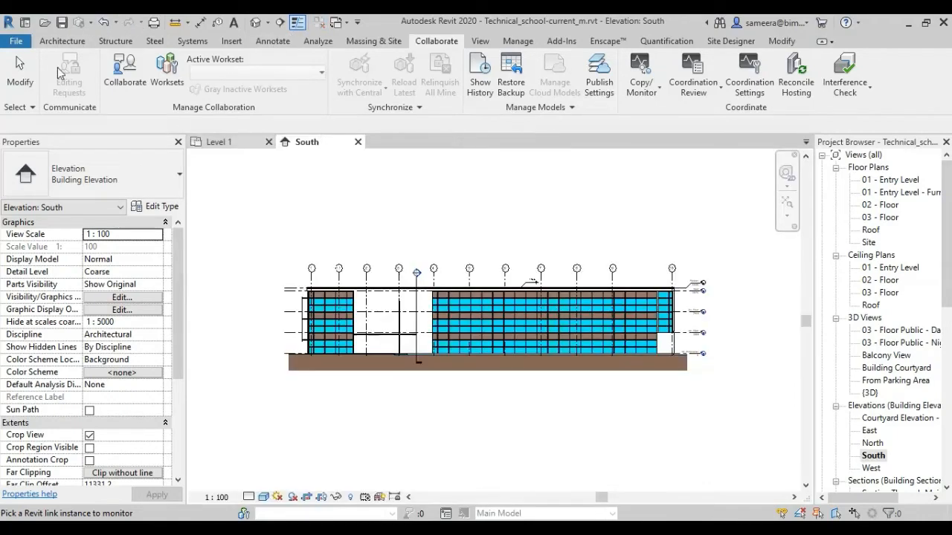
pyautogui.click(16, 42)
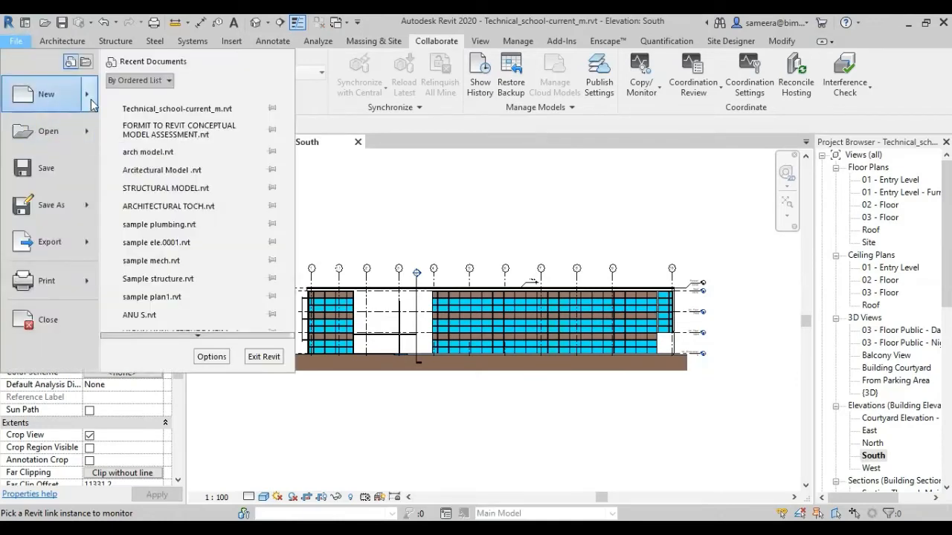
pyautogui.moveTo(97, 110)
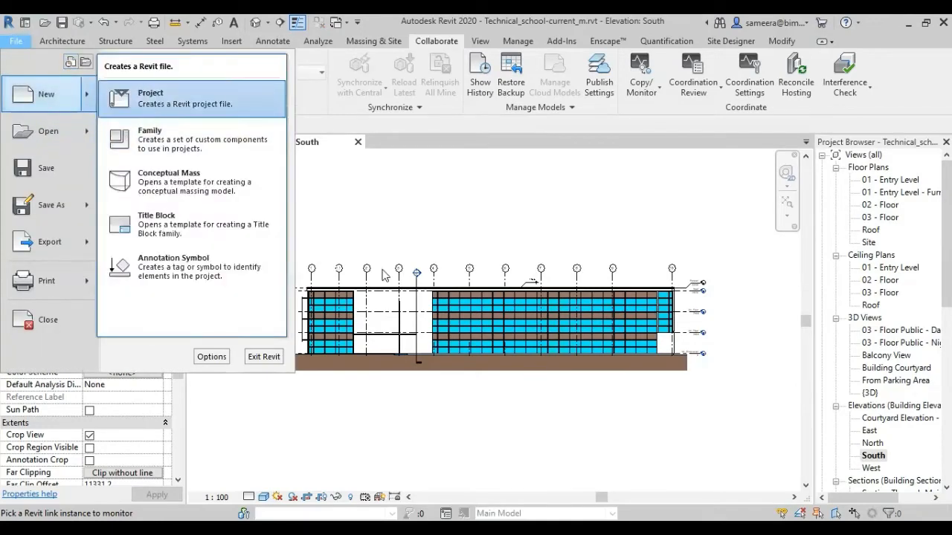
pyautogui.click(186, 97)
pyautogui.click(303, 249)
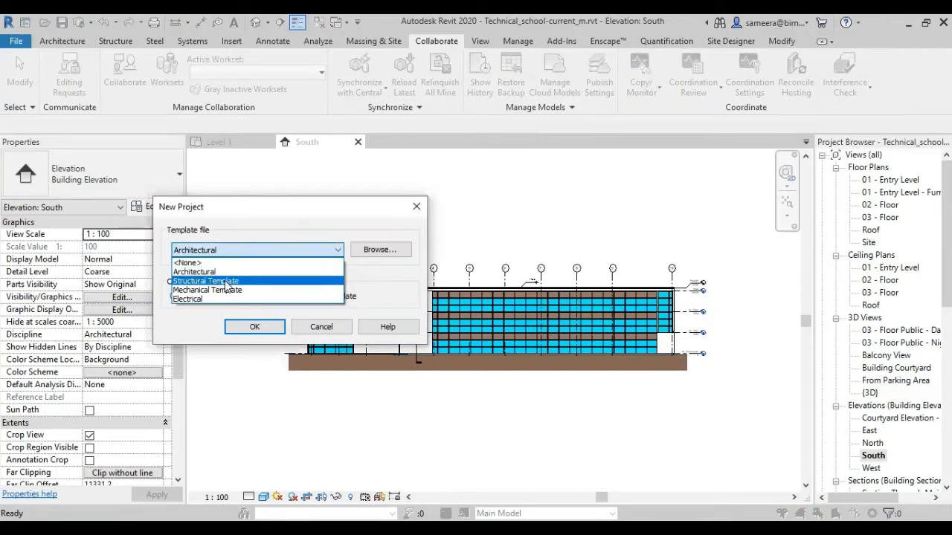
pyautogui.click(247, 325)
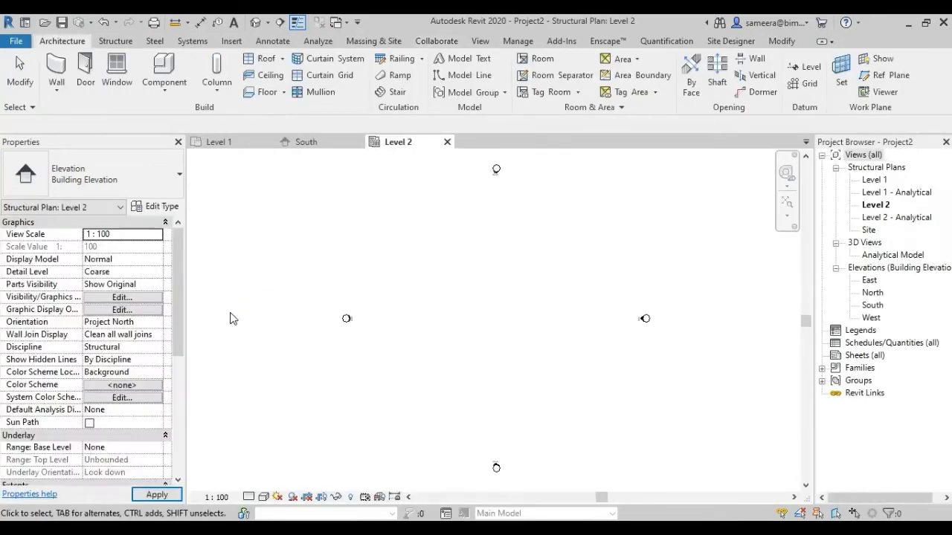
# Step: Open the new project's South elevation, followed by its default 3D view
pyautogui.doubleClick(873, 305)
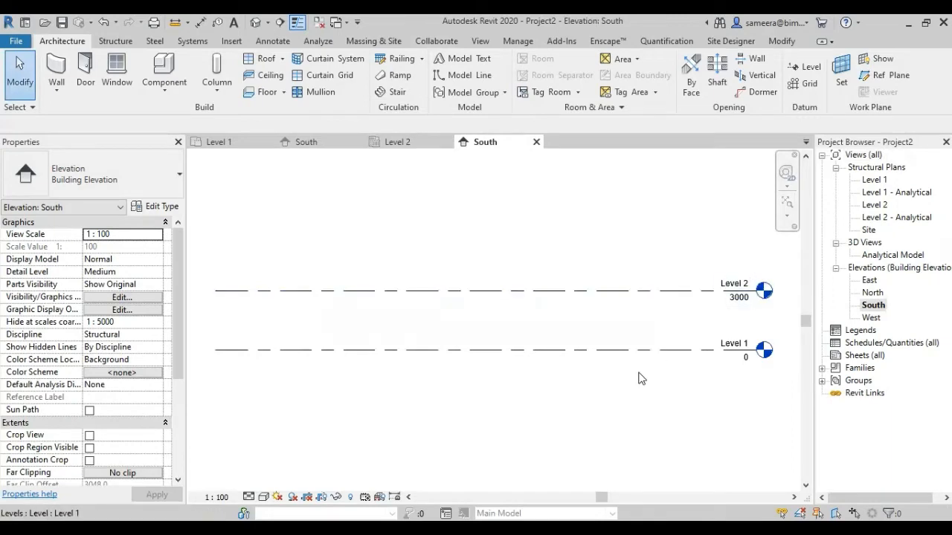
pyautogui.scroll(-2, 618, 387)
pyautogui.click(253, 21)
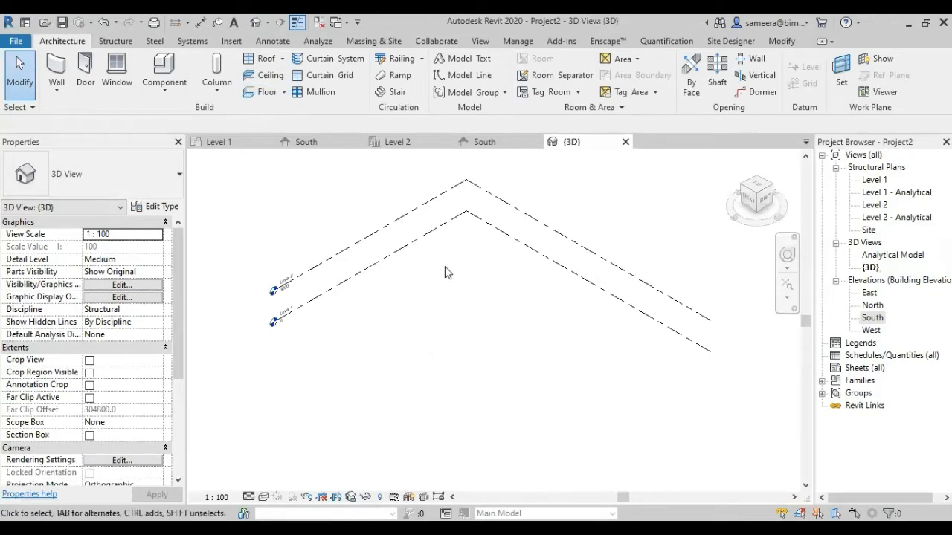
# Step: Link the Revit file "Arcitectural Model .rvt" from Local Disk (E:) into the project with Auto - Origin to Origin positioning
pyautogui.click(230, 42)
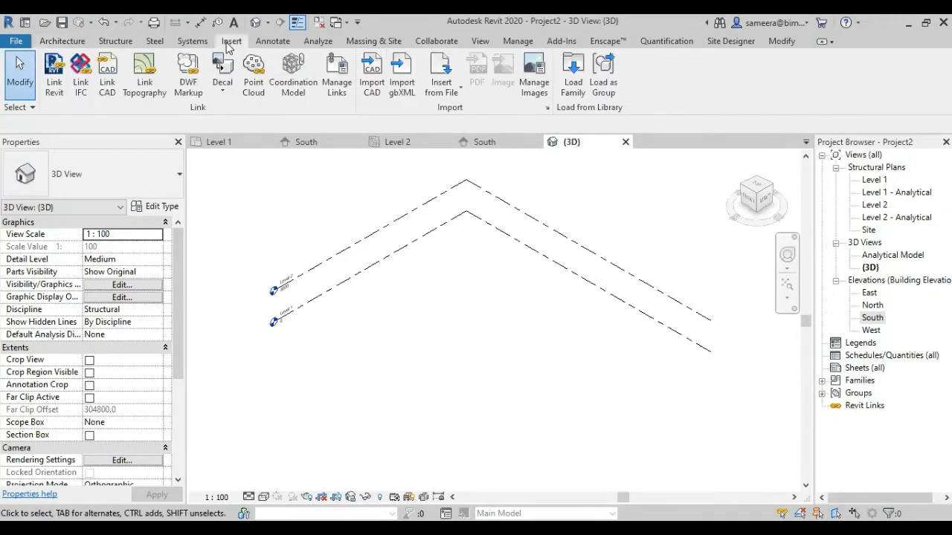
pyautogui.click(53, 77)
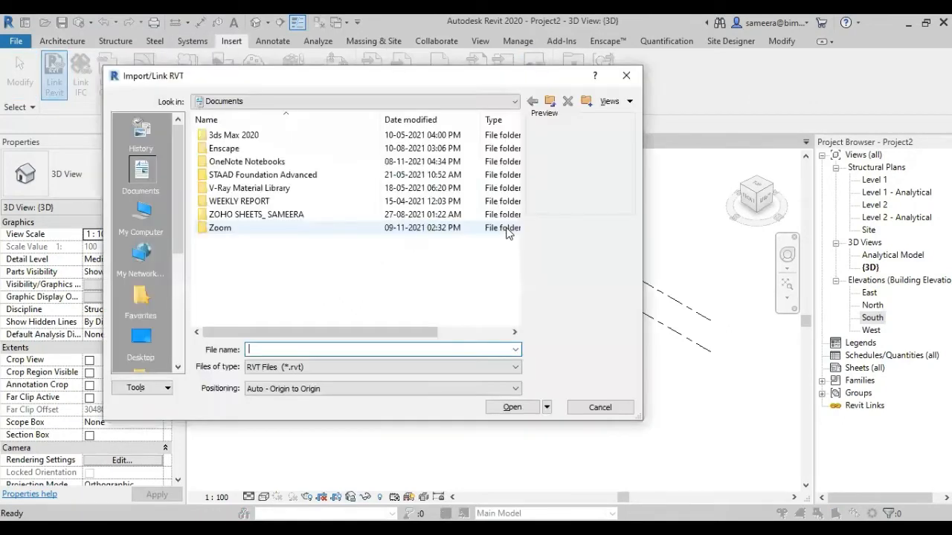
pyautogui.click(281, 101)
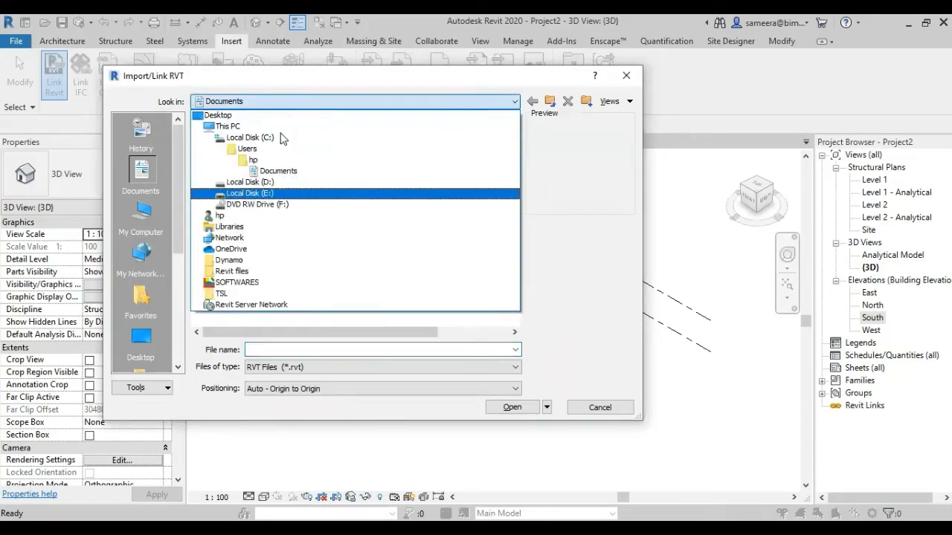
pyautogui.click(253, 193)
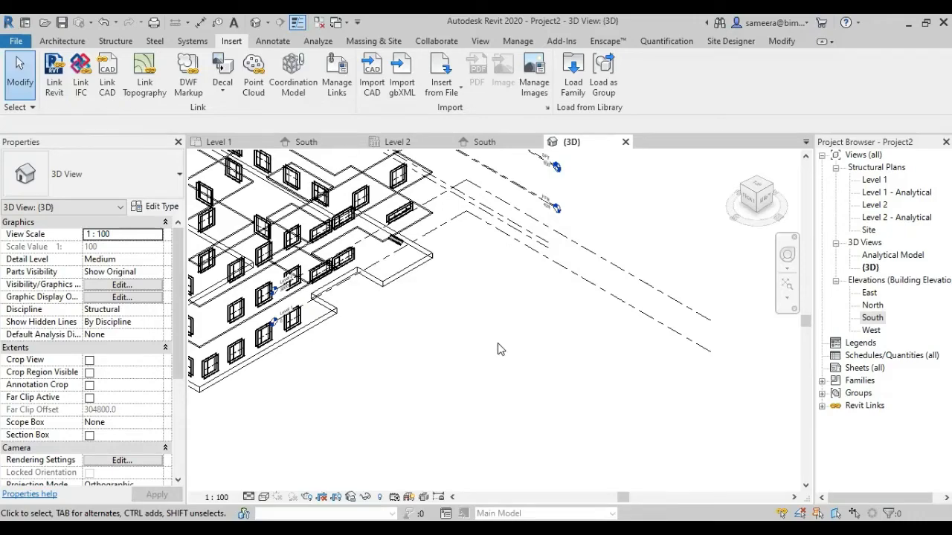
pyautogui.scroll(-5, 538, 383)
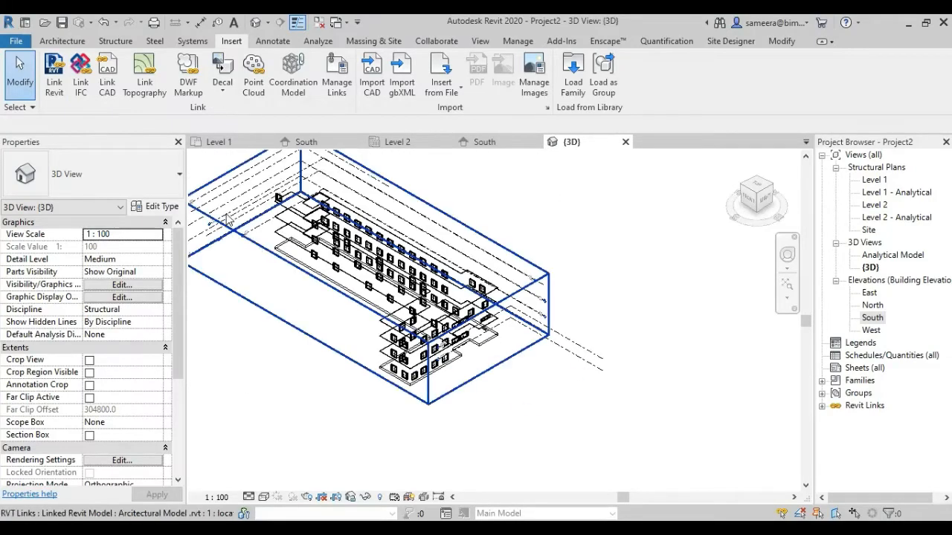
pyautogui.scroll(3, 227, 217)
pyautogui.scroll(-3, 312, 335)
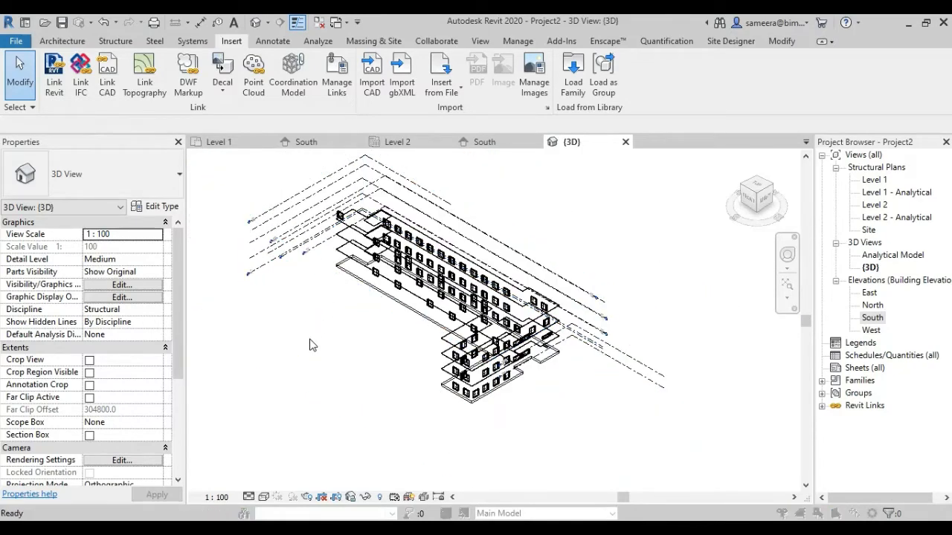
pyautogui.press('v')
pyautogui.press('v')
pyautogui.click(557, 70)
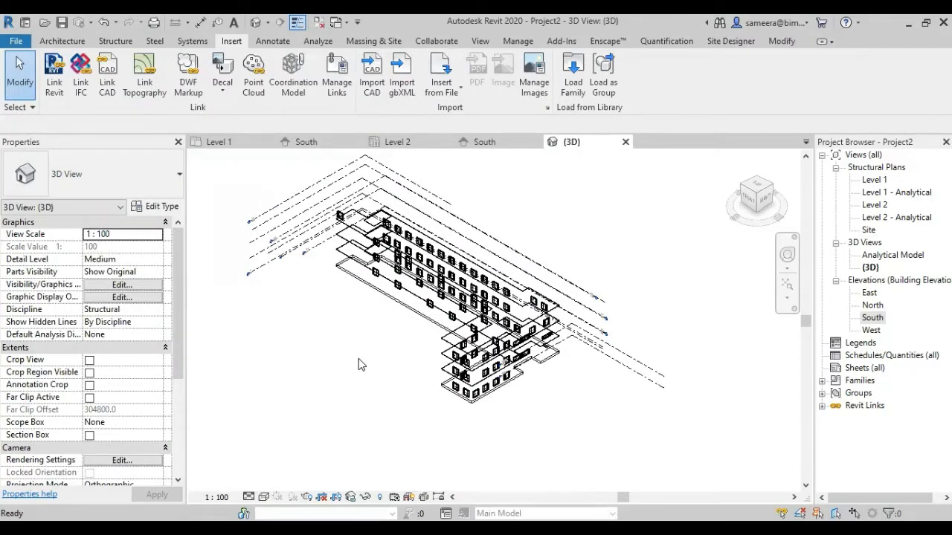
# Step: Open the linked architectural model's display settings from the 3D view's visibility overrides and review its basic, model, annotation and analytical category settings
pyautogui.press('v')
pyautogui.press('v')
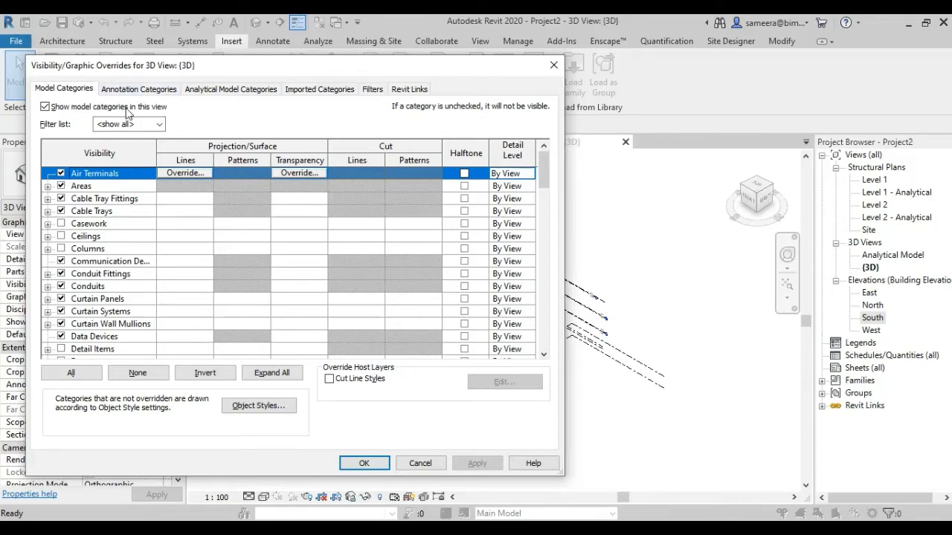
pyautogui.scroll(-4, 106, 326)
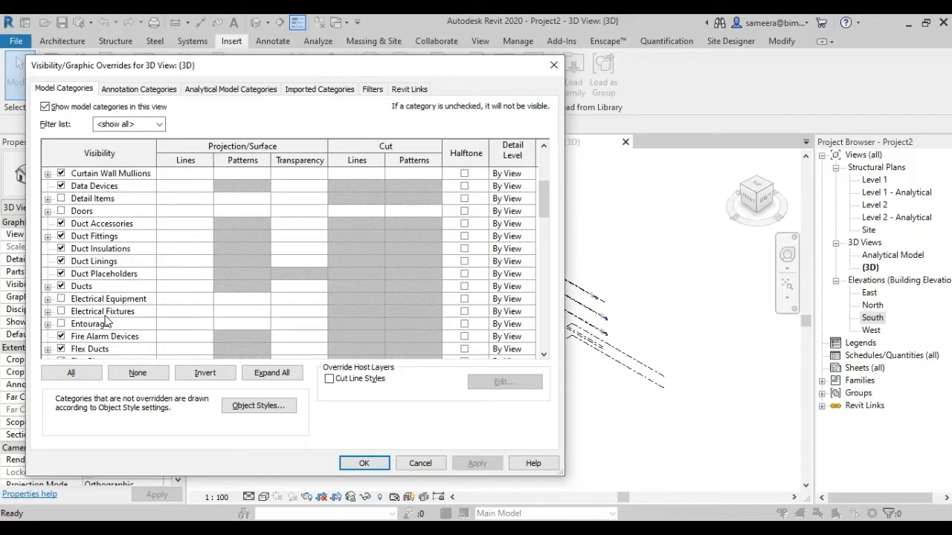
pyautogui.click(421, 95)
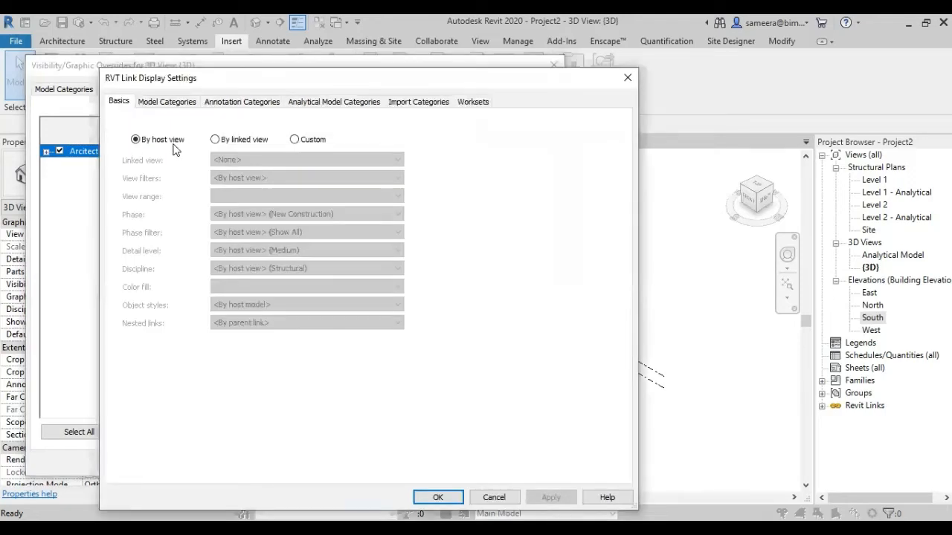
pyautogui.click(165, 104)
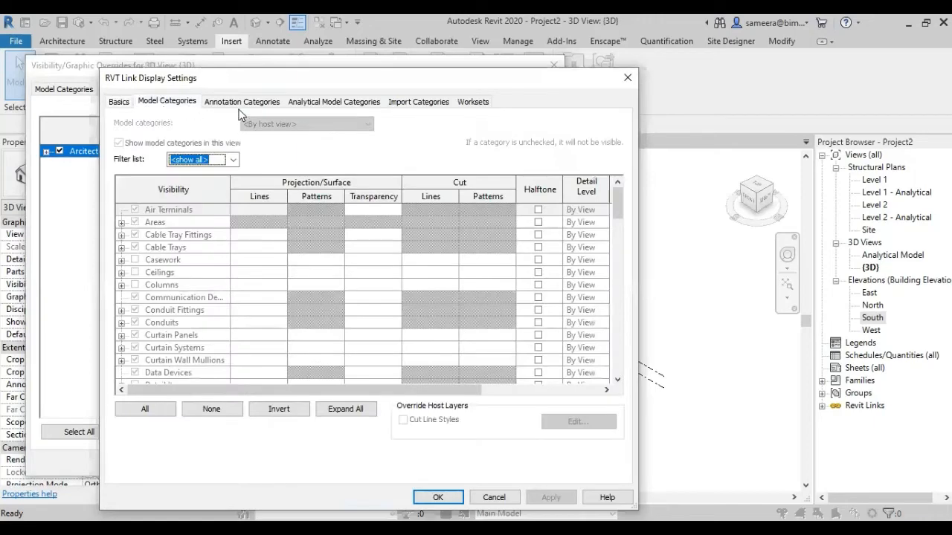
pyautogui.click(242, 102)
pyautogui.click(323, 104)
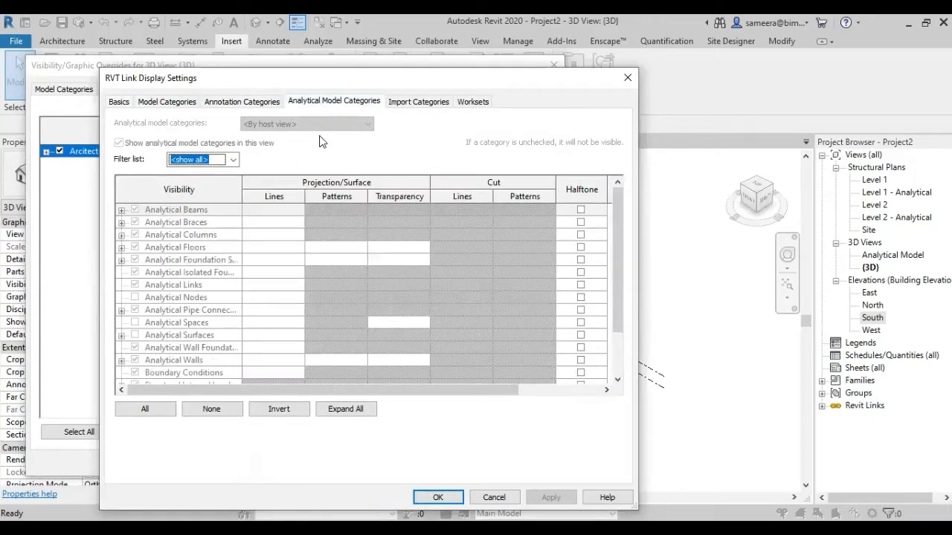
pyautogui.click(121, 106)
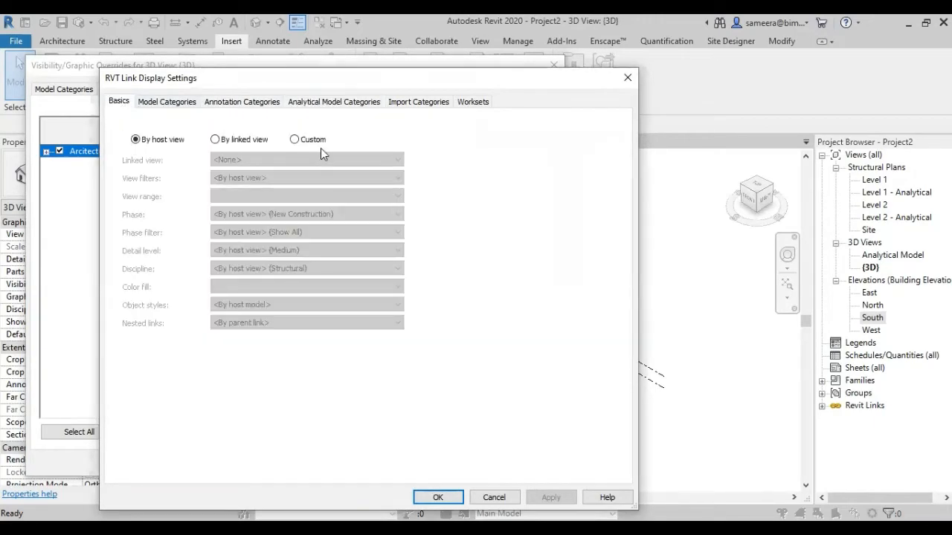
# Step: Set the link's display to Custom, with both its model categories and annotation categories set to Custom, and apply
pyautogui.click(294, 139)
pyautogui.click(167, 102)
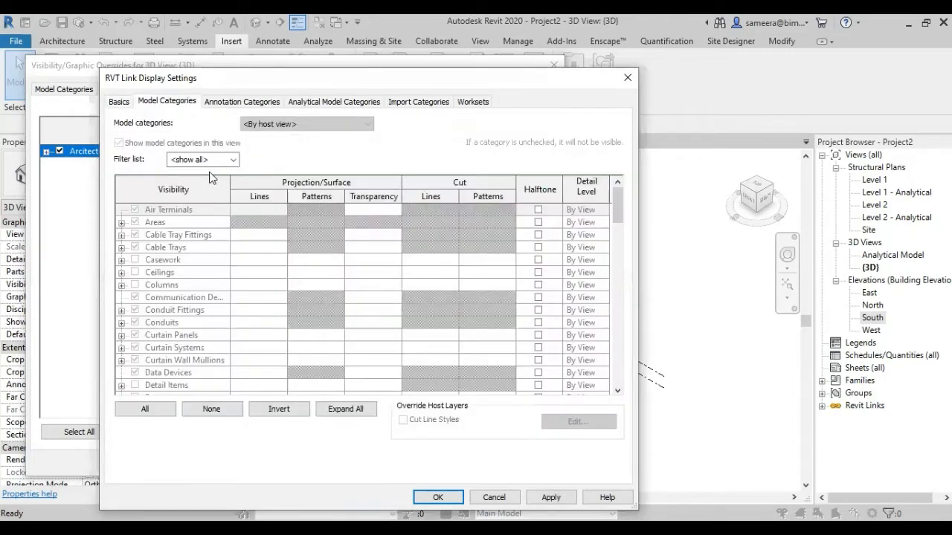
pyautogui.click(278, 125)
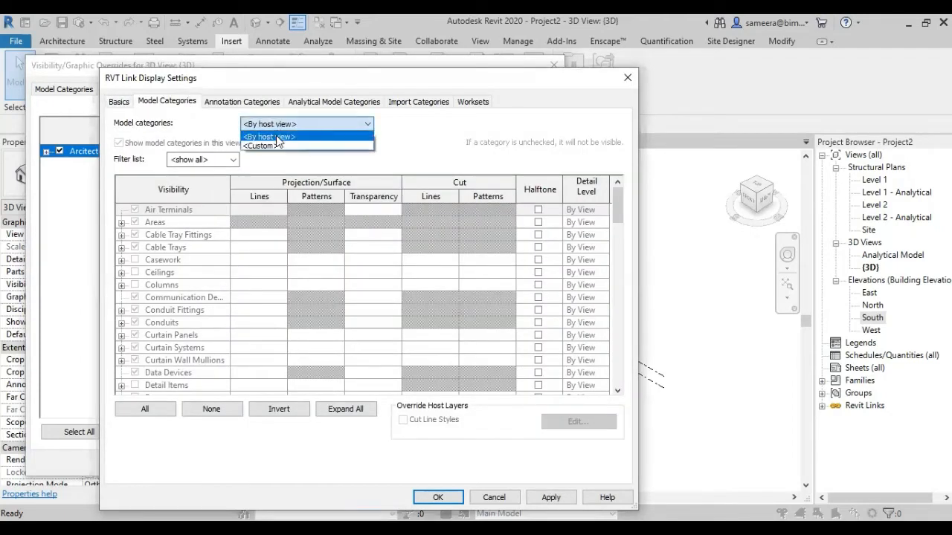
pyautogui.click(275, 147)
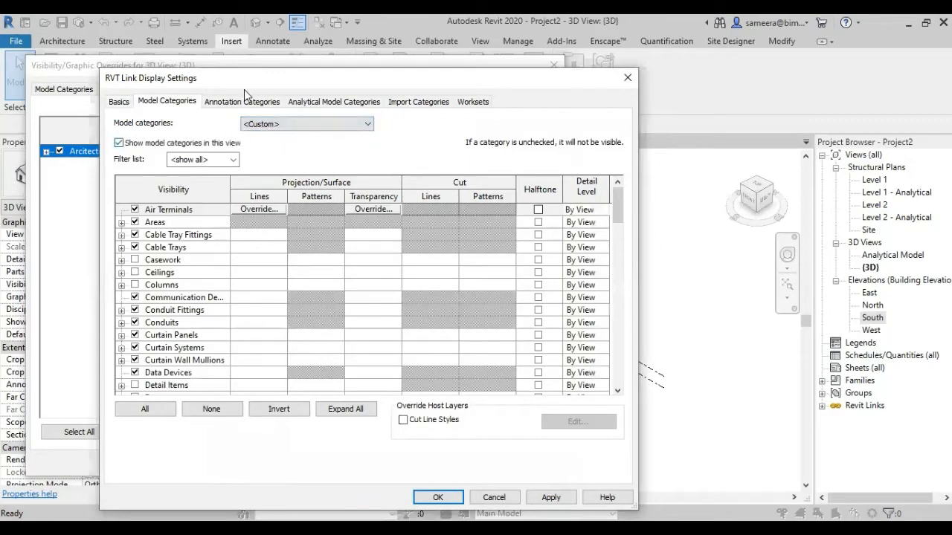
pyautogui.click(246, 102)
pyautogui.click(274, 125)
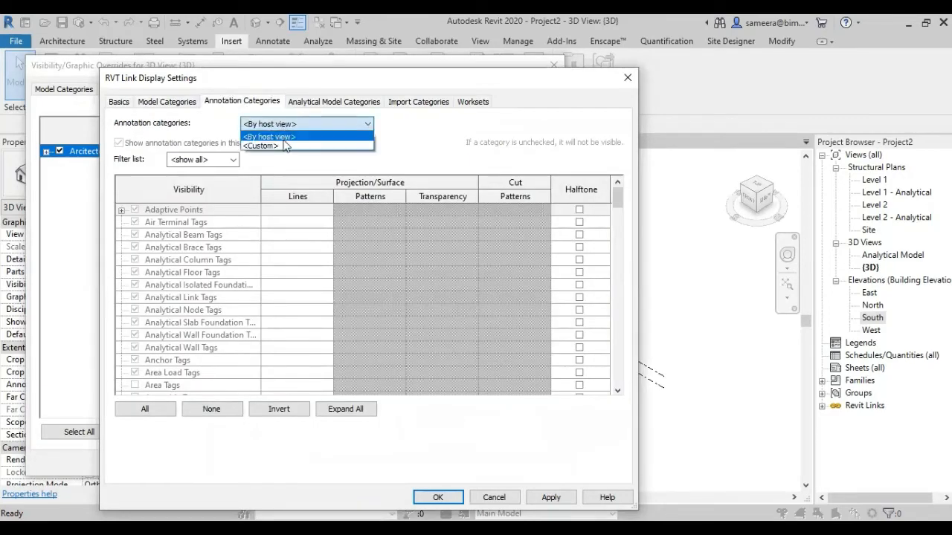
pyautogui.click(261, 145)
pyautogui.click(167, 101)
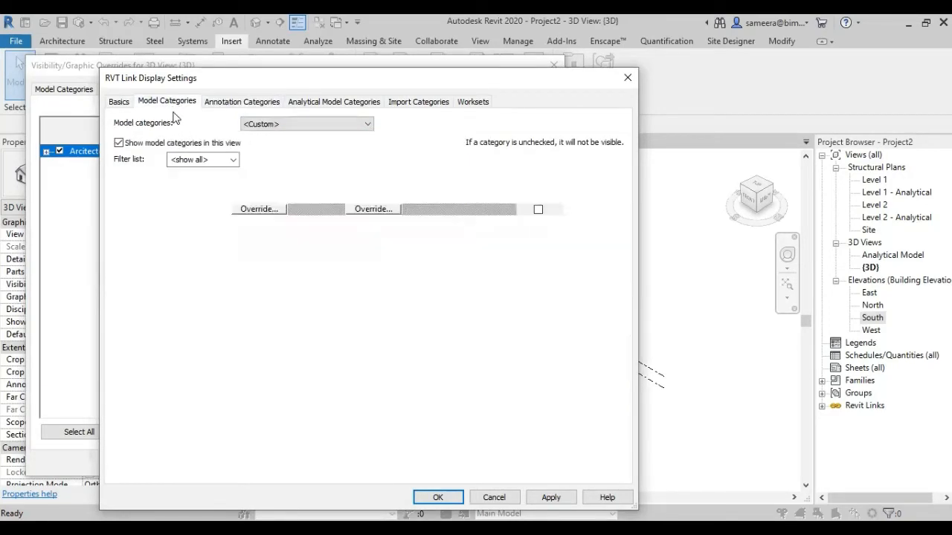
pyautogui.click(551, 497)
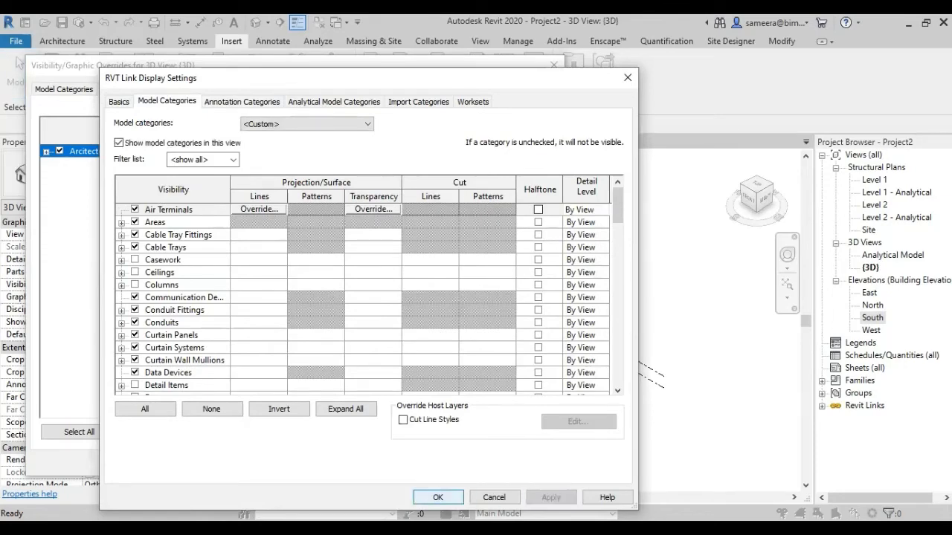
# Step: Turn on the Columns and Doors model categories for the linked model and accept its display settings
pyautogui.click(135, 285)
pyautogui.scroll(-1, 160, 378)
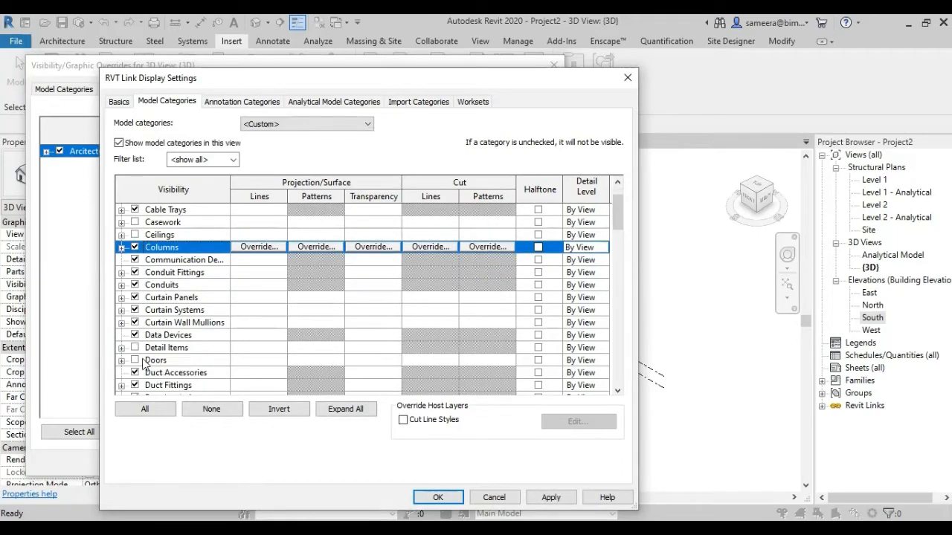
pyautogui.click(145, 362)
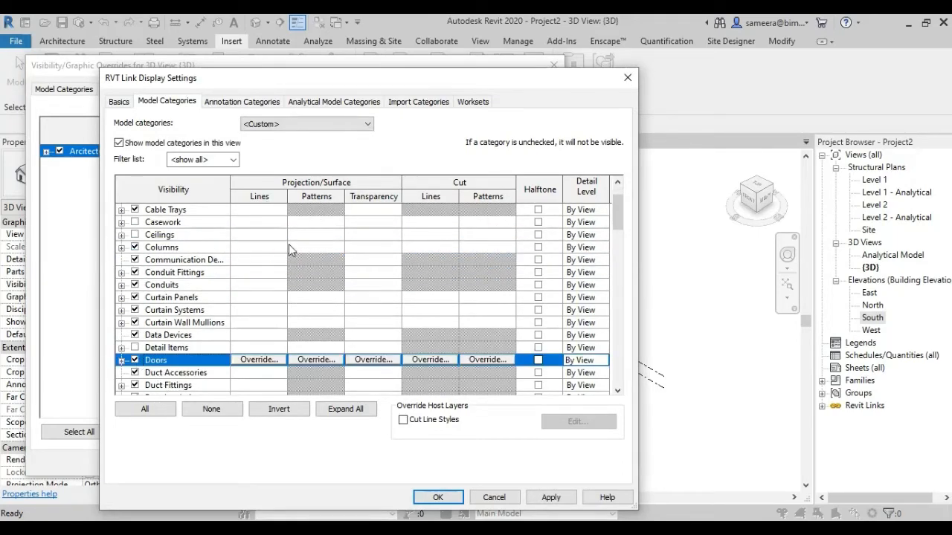
pyautogui.click(551, 497)
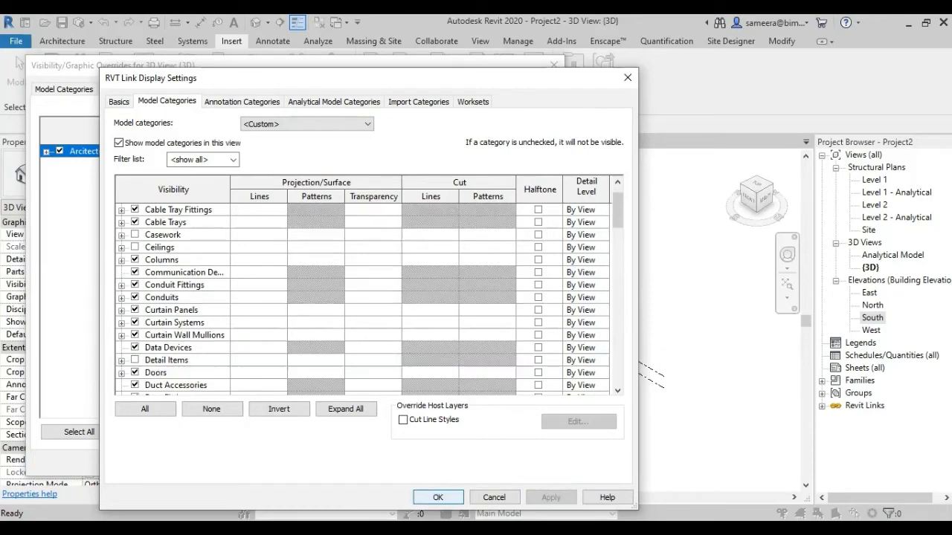
pyautogui.click(438, 497)
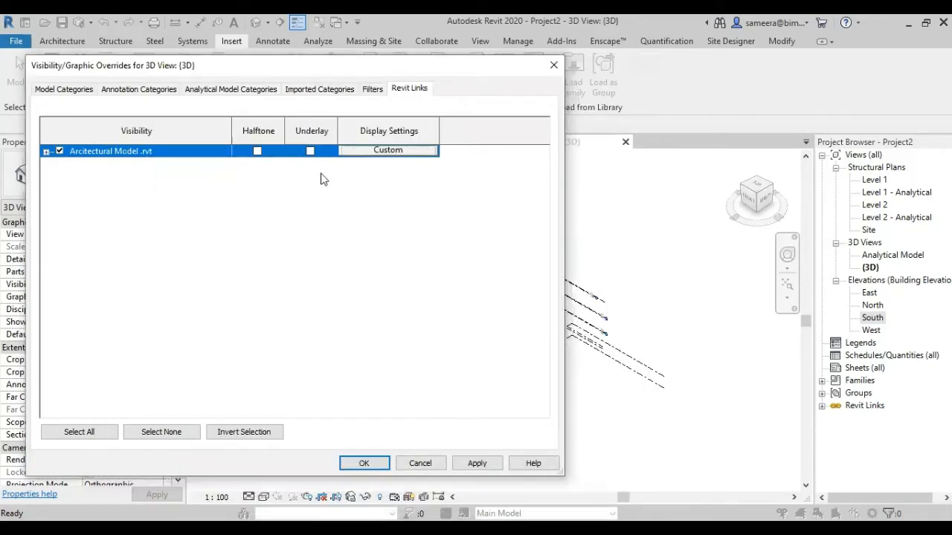
# Step: Turn on the Doors and Columns model categories for the host 3D view and apply the visibility overrides
pyautogui.click(81, 90)
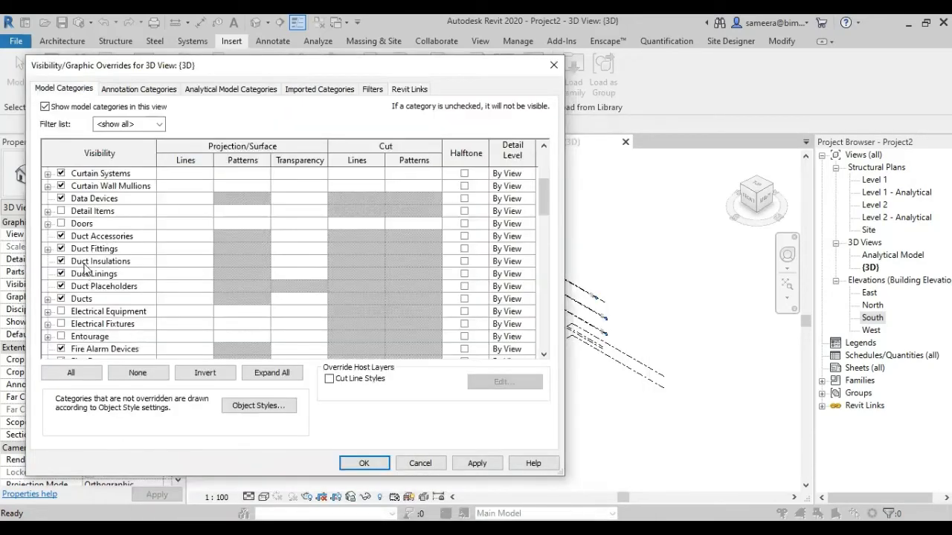
pyautogui.click(70, 224)
pyautogui.scroll(2, 82, 305)
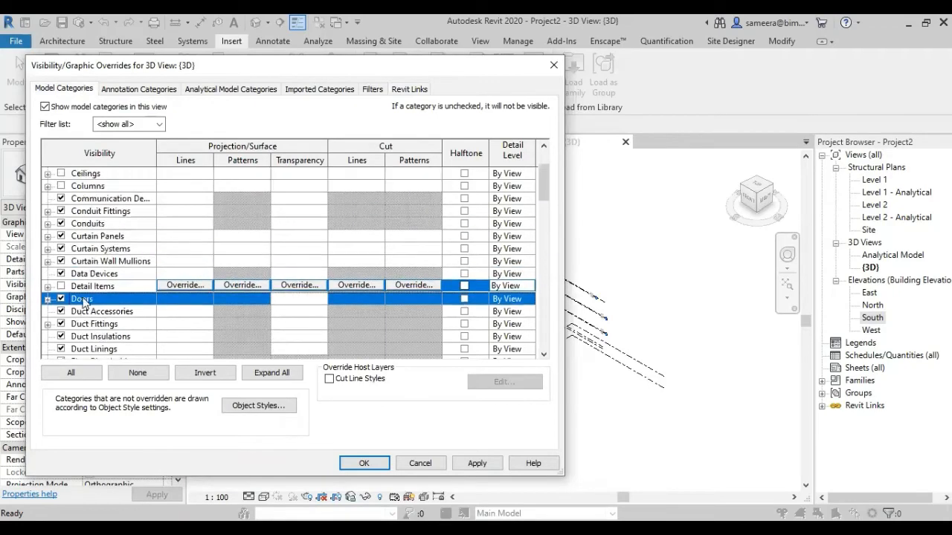
pyautogui.click(62, 186)
pyautogui.scroll(-2, 131, 342)
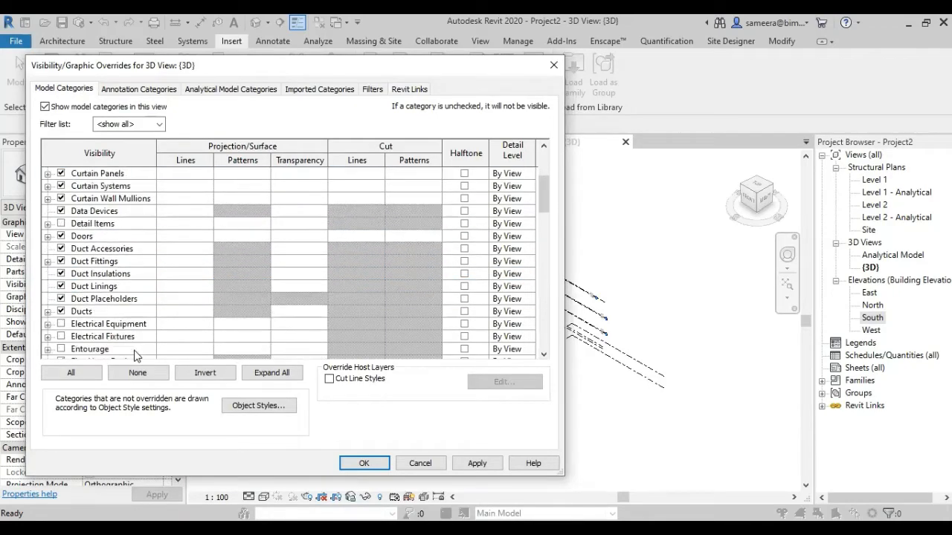
pyautogui.click(476, 463)
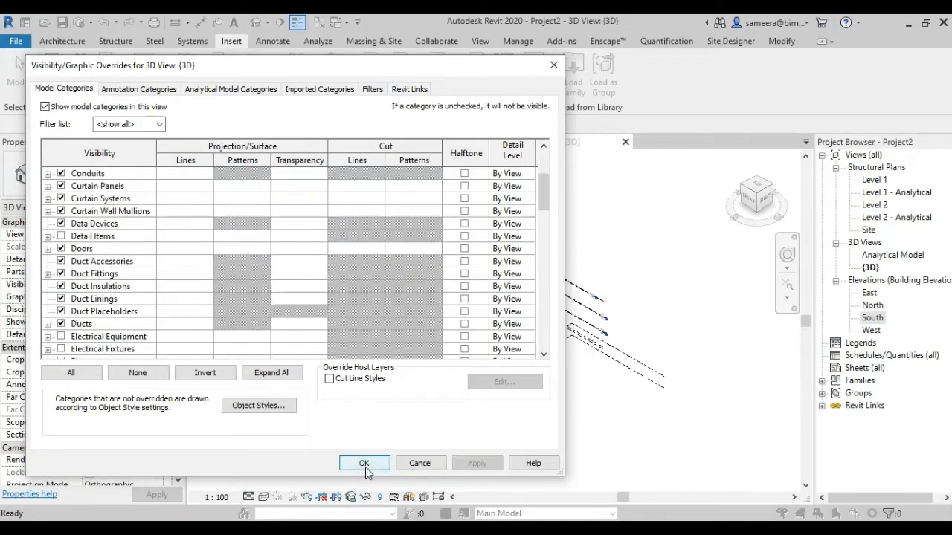
pyautogui.click(364, 463)
pyautogui.scroll(5, 440, 372)
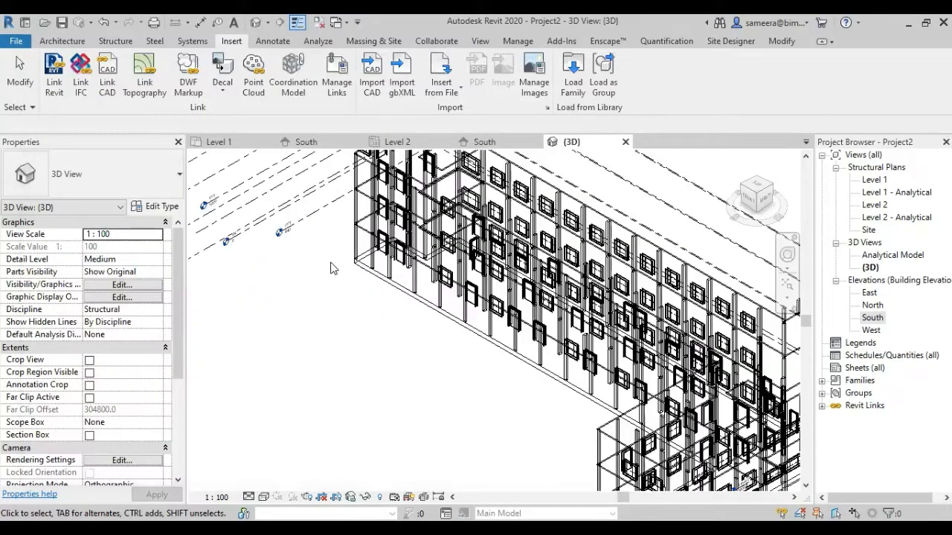
# Step: Try the Architectural discipline and the Coordination discipline on the 3D view
pyautogui.scroll(-6, 440, 372)
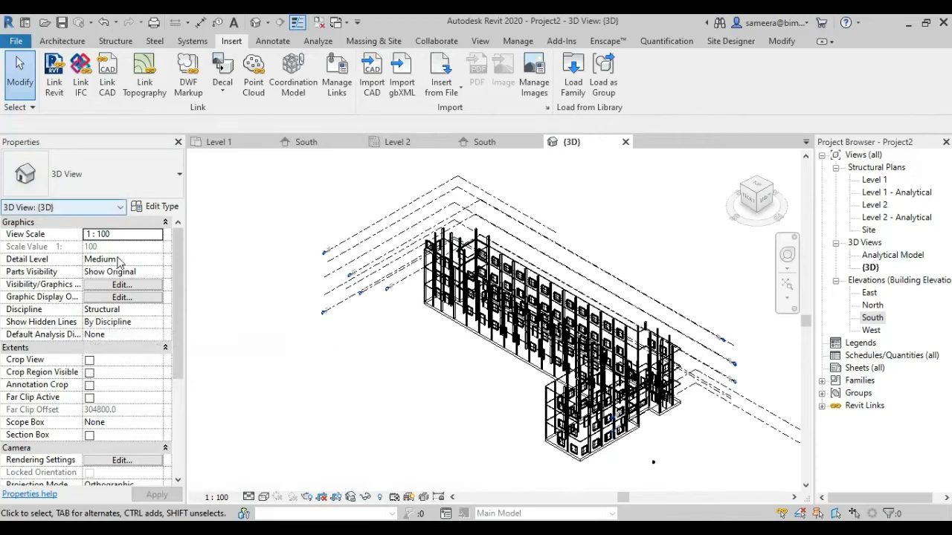
pyautogui.click(133, 311)
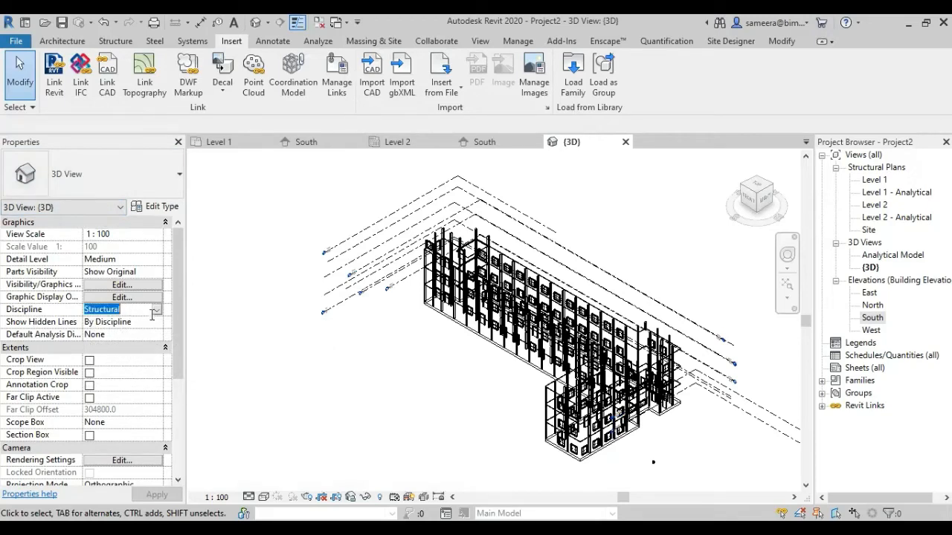
pyautogui.click(158, 309)
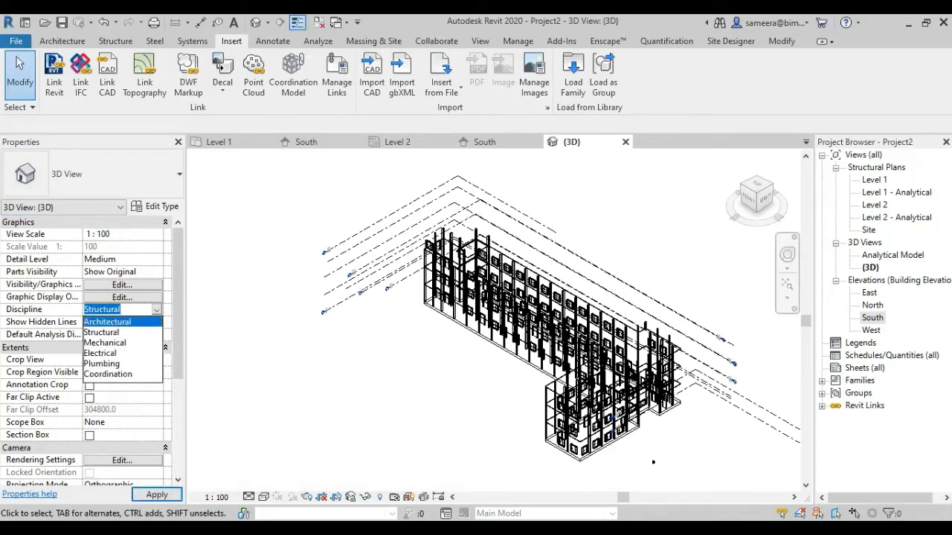
pyautogui.click(113, 321)
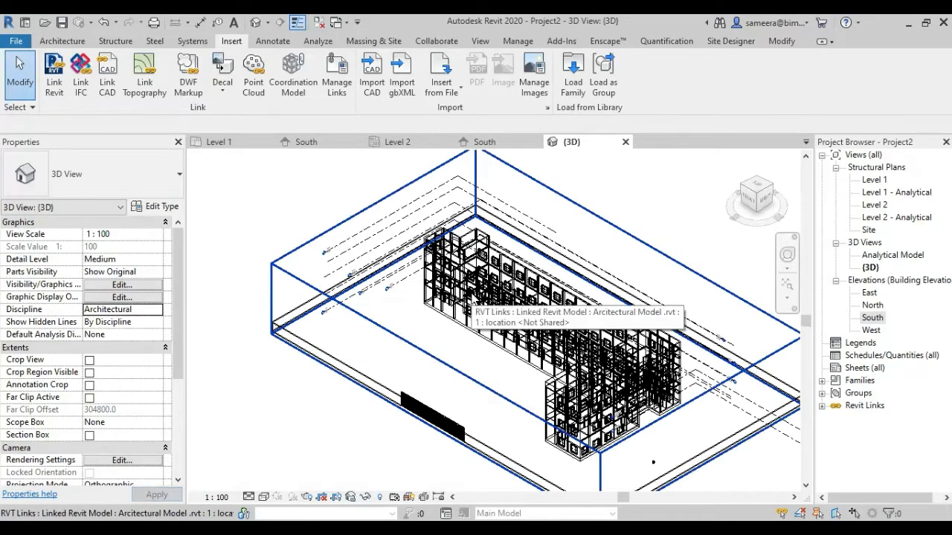
pyautogui.click(132, 311)
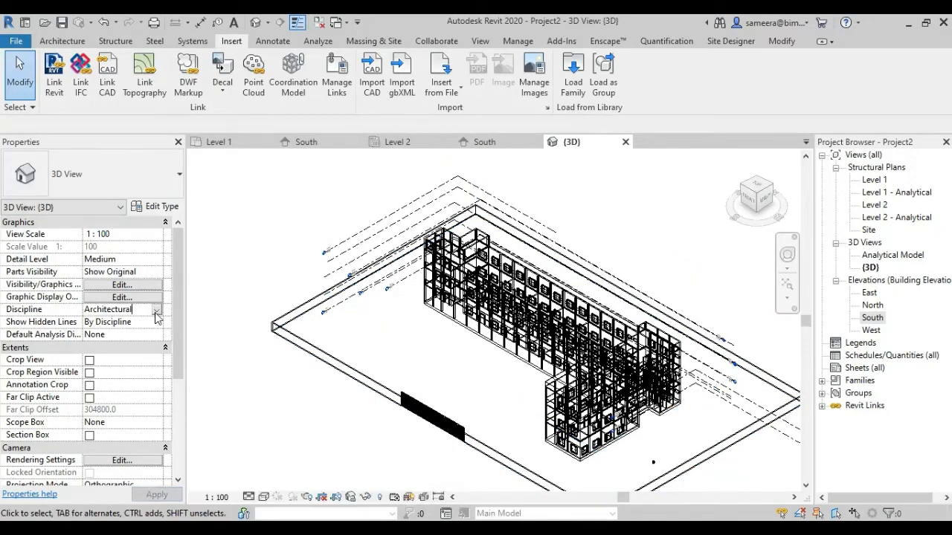
pyautogui.click(159, 310)
pyautogui.click(108, 374)
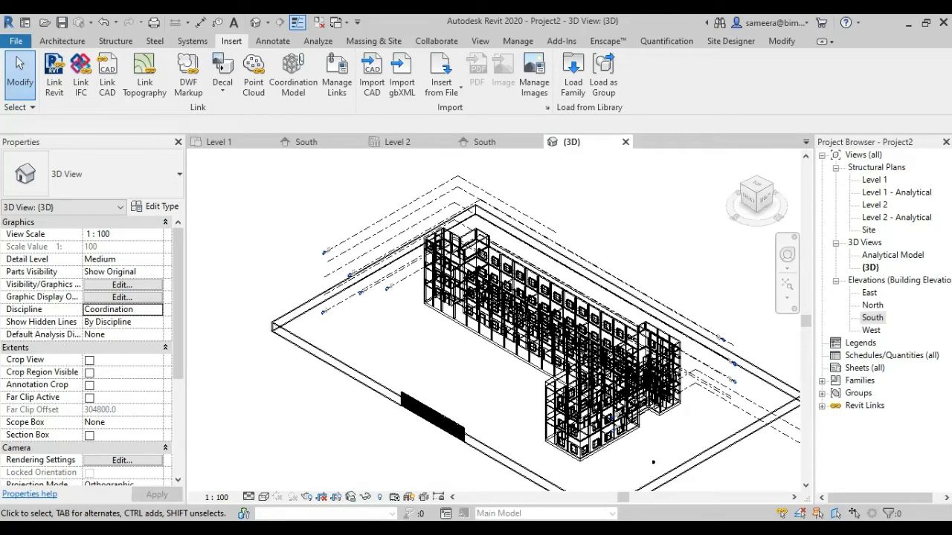
# Step: Display the 3D view in the Shaded visual style and orbit around to the front of the linked building
pyautogui.click(264, 497)
pyautogui.click(290, 453)
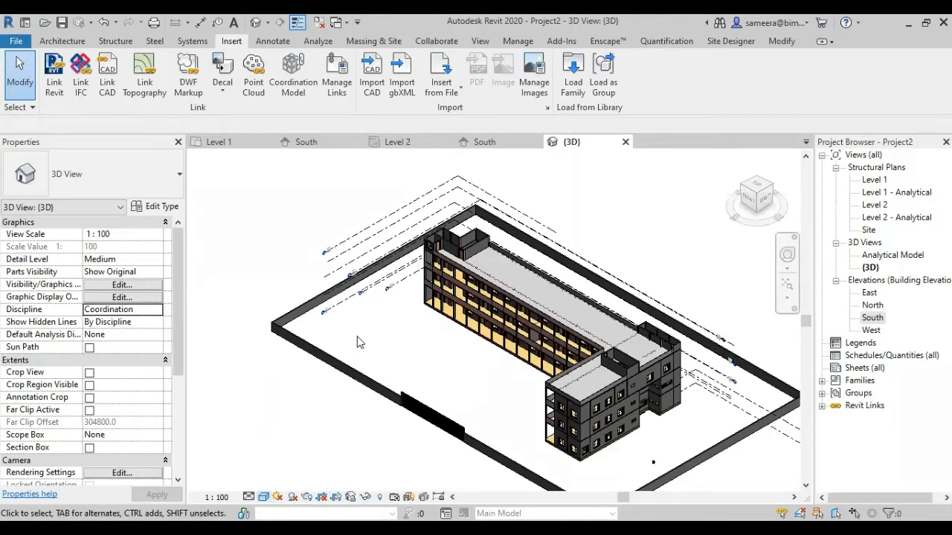
pyautogui.scroll(-2, 357, 336)
pyautogui.keyDown('shift'); pyautogui.moveTo(357, 378); pyautogui.dragTo(535, 327, button='middle'); pyautogui.keyUp('shift')
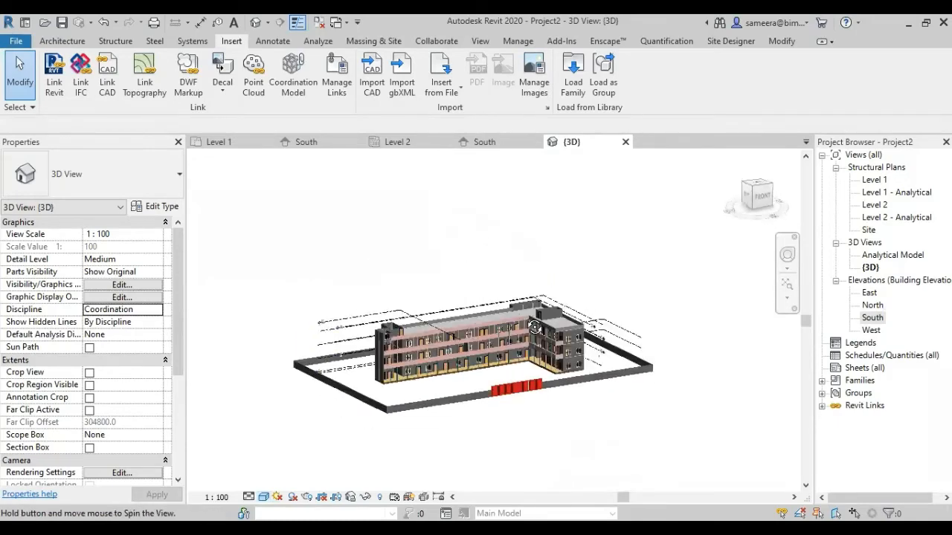
pyautogui.scroll(3, 412, 356)
# Step: Set the 3D view's discipline to Architectural and inspect the linked building's facade up close
pyautogui.click(147, 311)
pyautogui.click(157, 312)
pyautogui.click(123, 323)
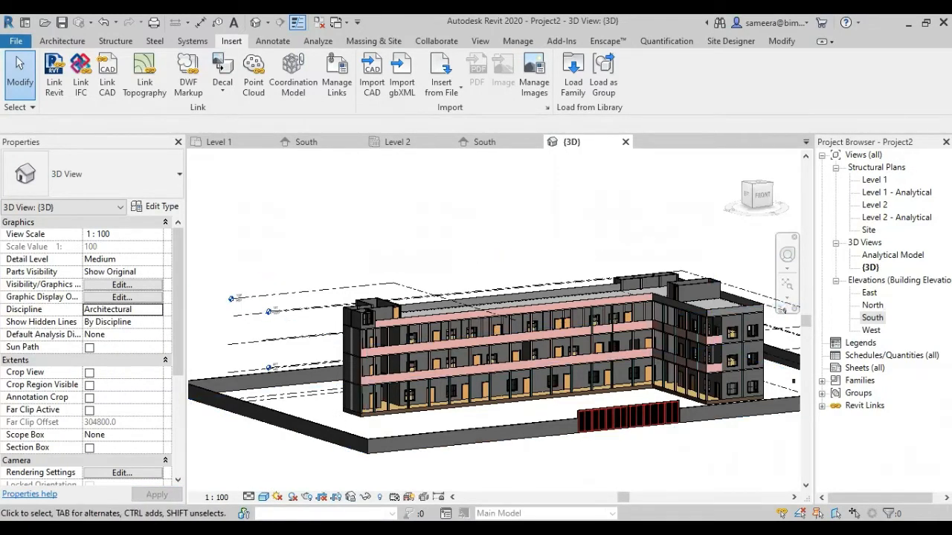
pyautogui.scroll(-2, 483, 462)
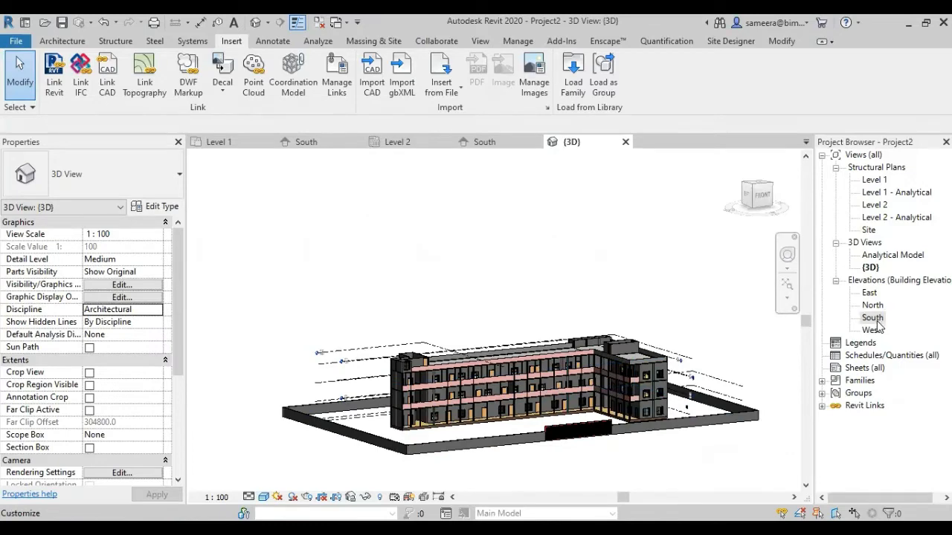
pyautogui.scroll(3, 425, 417)
pyautogui.scroll(3, 425, 417)
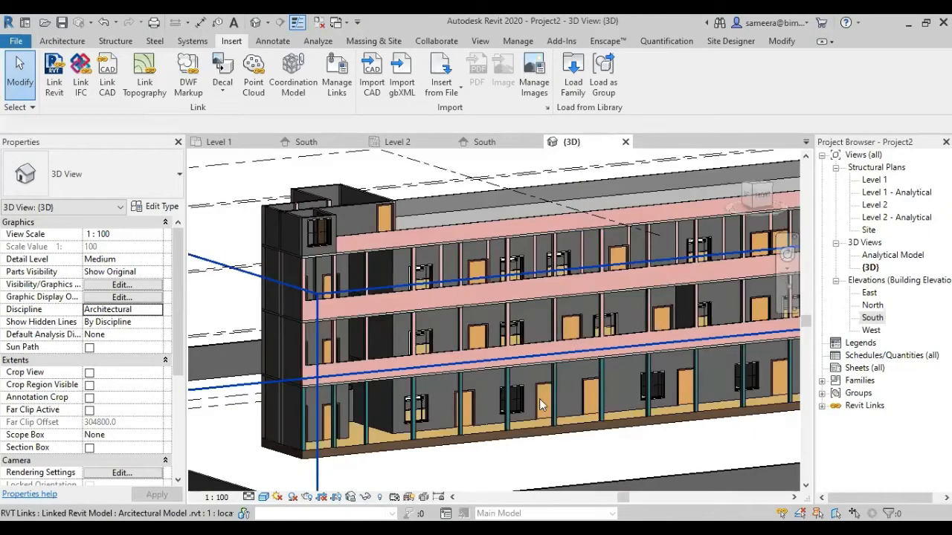
# Step: Open the South elevation view showing the linked building and its levels
pyautogui.click(872, 318)
pyautogui.doubleClick(873, 318)
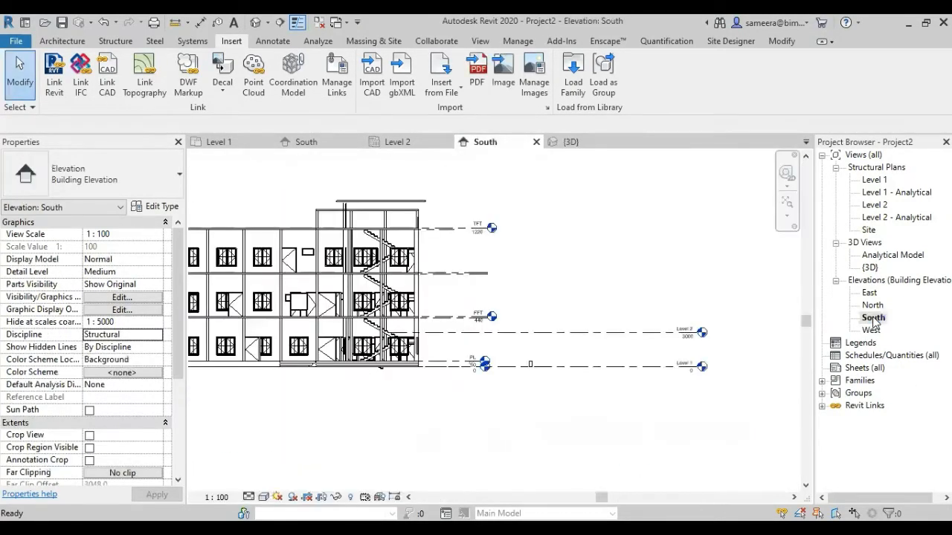
pyautogui.scroll(-2, 606, 412)
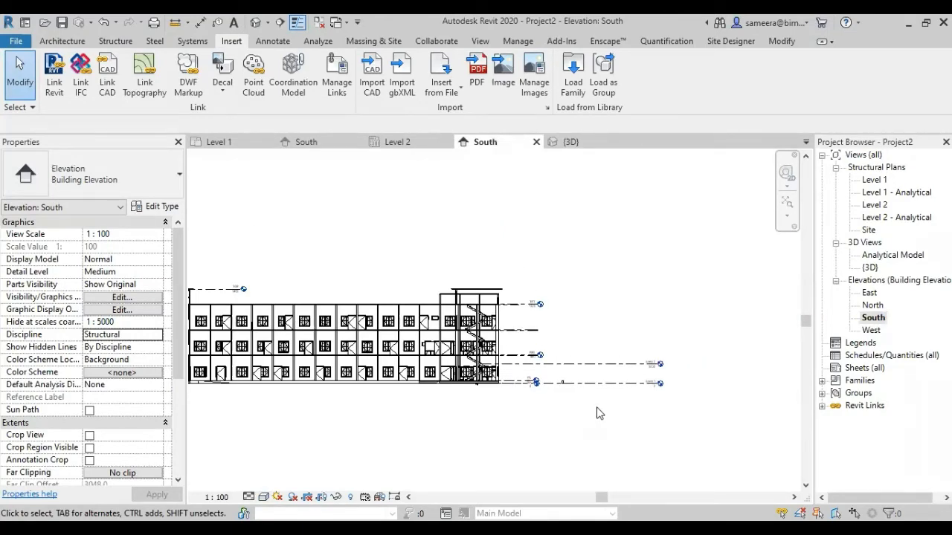
# Step: Start Copy/Monitor on the linked architectural model and enable copying of multiple elements
pyautogui.click(434, 41)
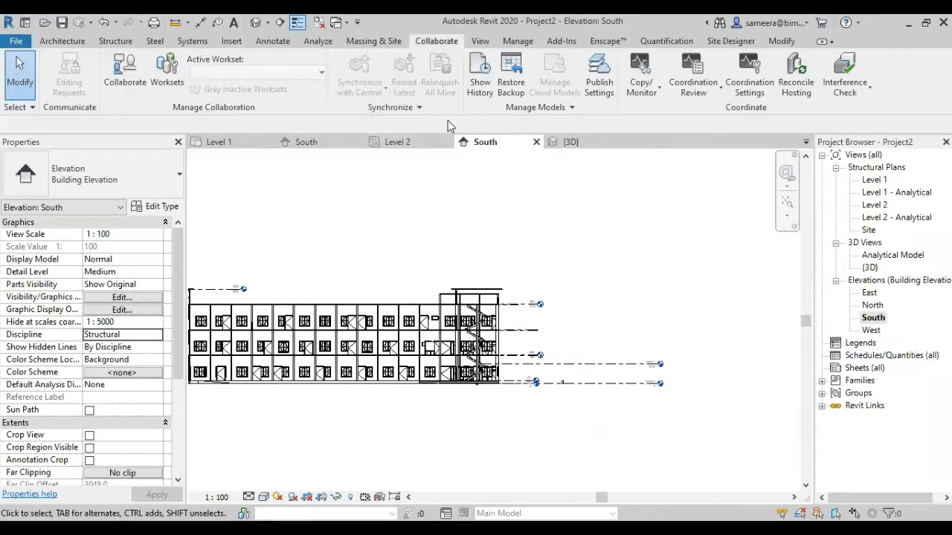
pyautogui.click(638, 95)
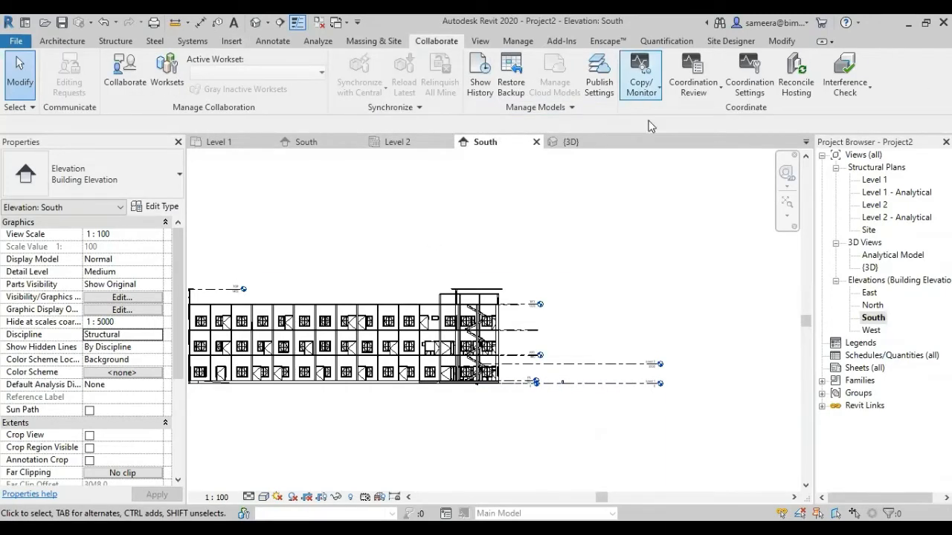
pyautogui.click(652, 145)
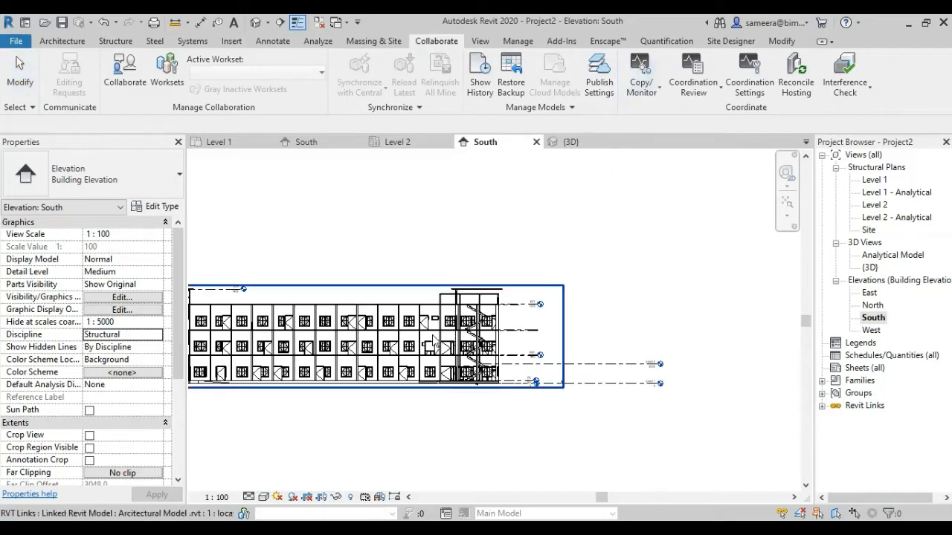
pyautogui.click(435, 340)
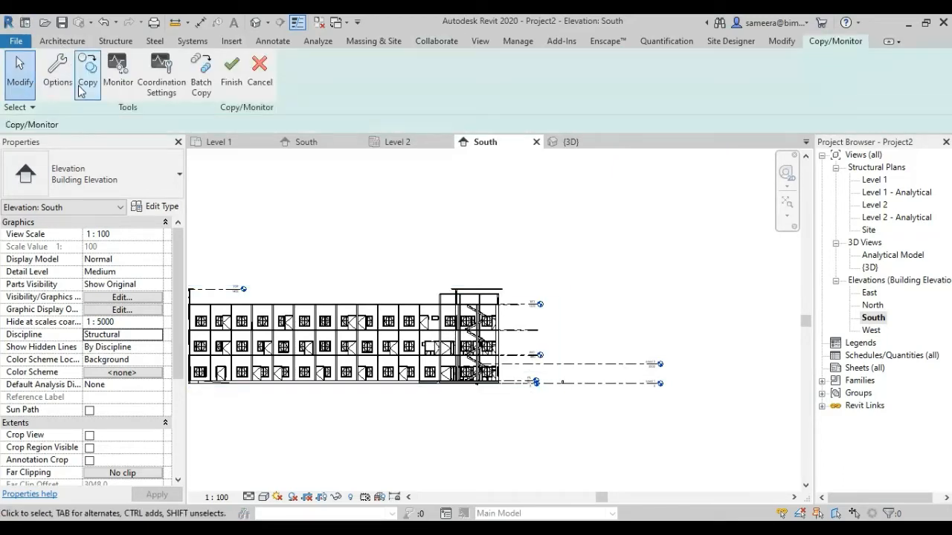
pyautogui.click(108, 82)
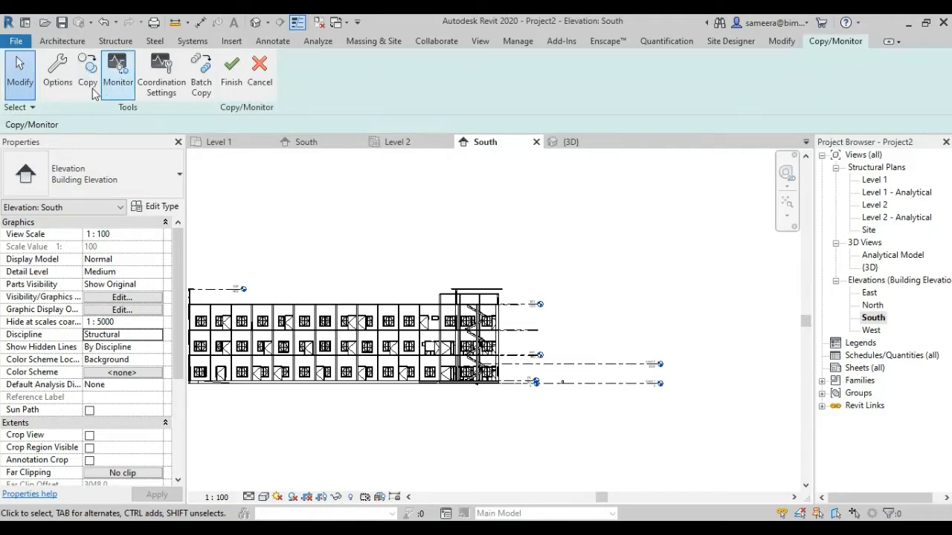
pyautogui.click(88, 92)
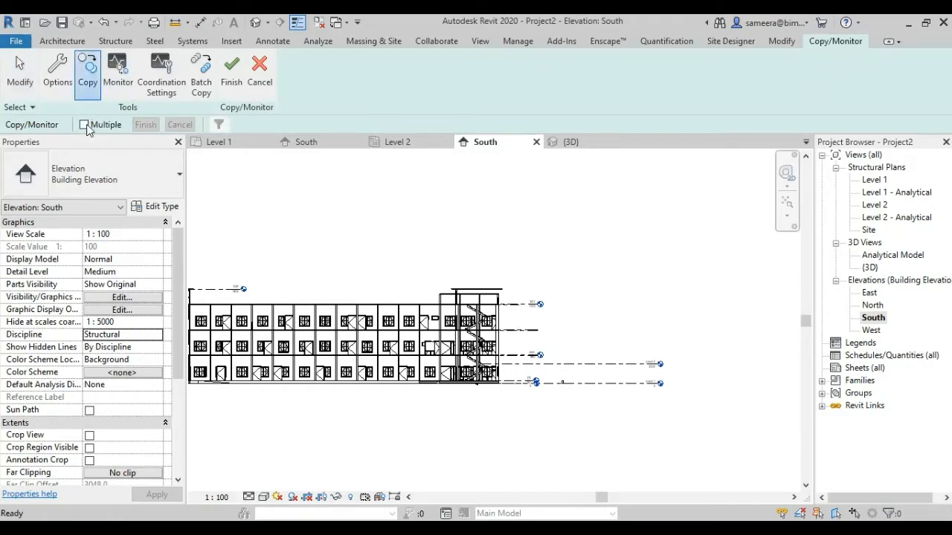
pyautogui.click(86, 125)
# Step: Try to copy all the linked model's levels by selecting them together and finishing Copy/Monitor
pyautogui.scroll(1, 531, 387)
pyautogui.scroll(3, 531, 394)
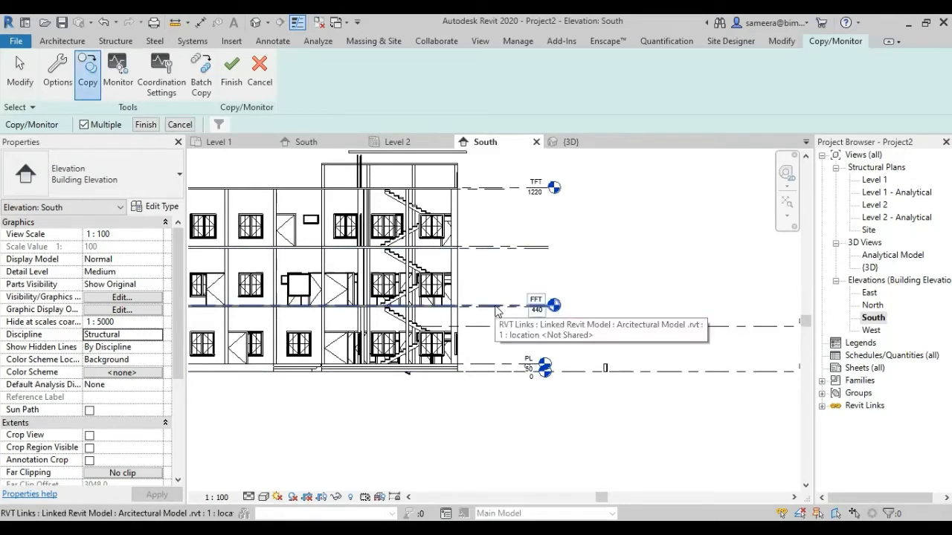
pyautogui.click(498, 369)
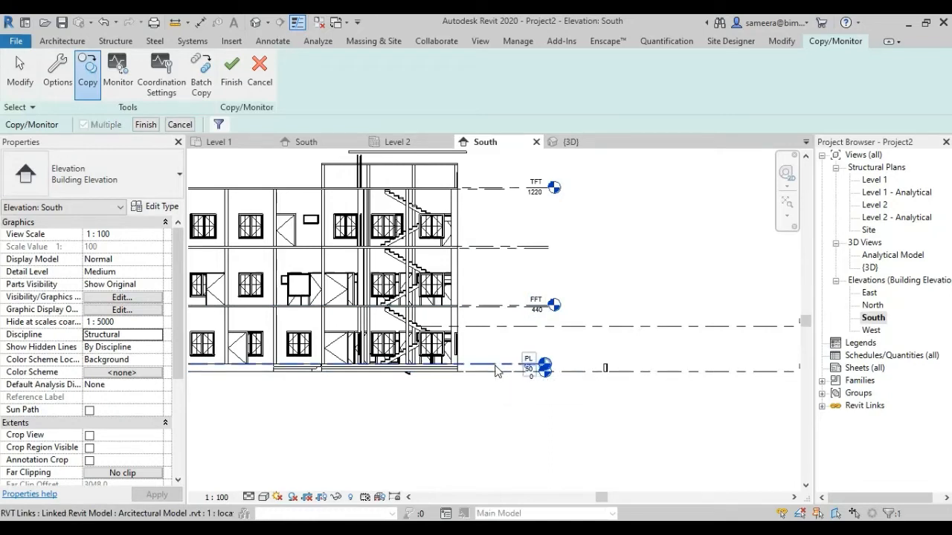
pyautogui.click(489, 308)
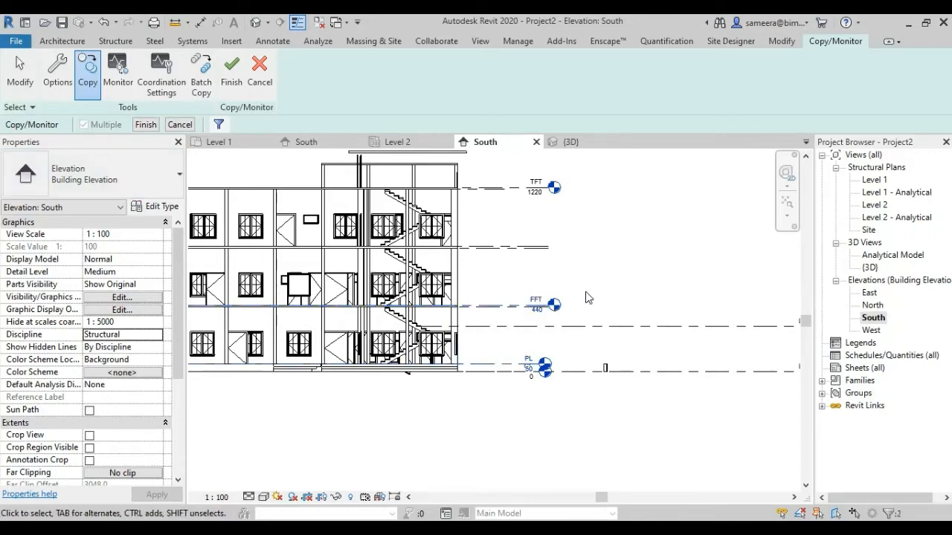
pyautogui.moveTo(599, 305); pyautogui.dragTo(604, 334, button='middle')
pyautogui.moveTo(517, 465); pyautogui.dragTo(486, 205)
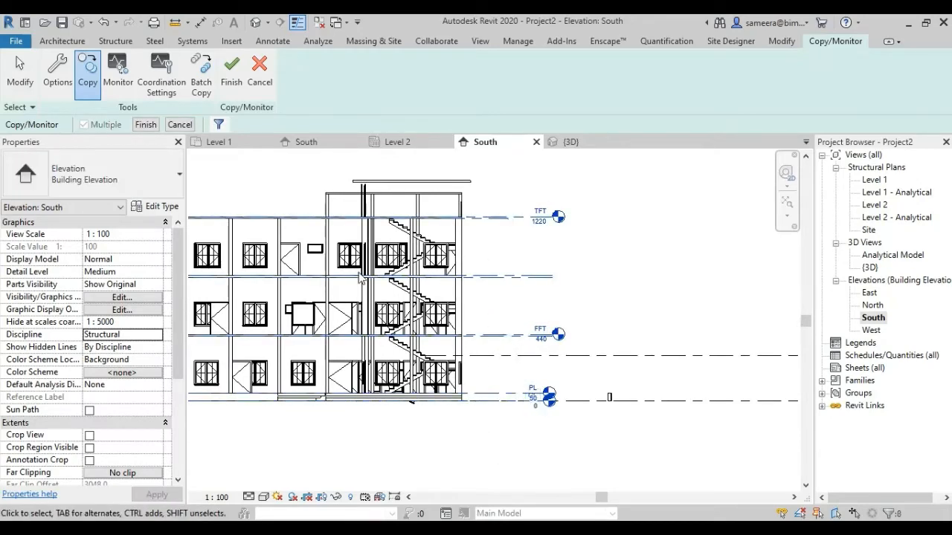
pyautogui.click(227, 79)
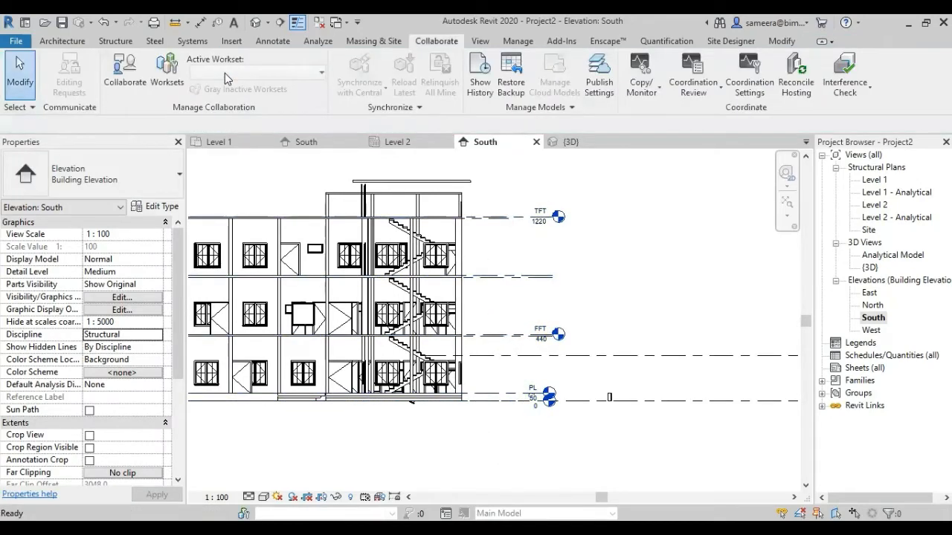
# Step: Run Copy/Monitor on the linked architectural model, copying all its levels into the project with the Multiple option, and finish
pyautogui.click(641, 83)
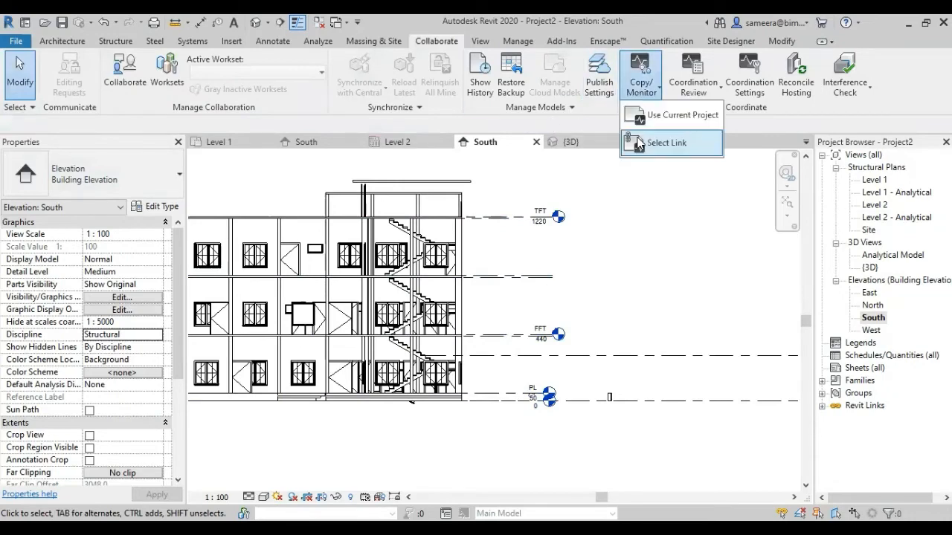
pyautogui.click(638, 143)
pyautogui.click(560, 304)
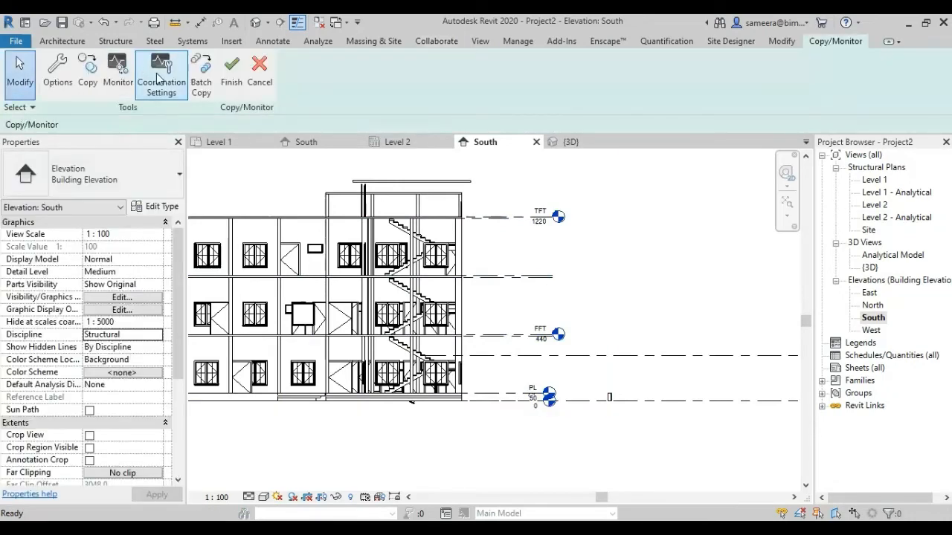
pyautogui.click(88, 74)
pyautogui.click(82, 125)
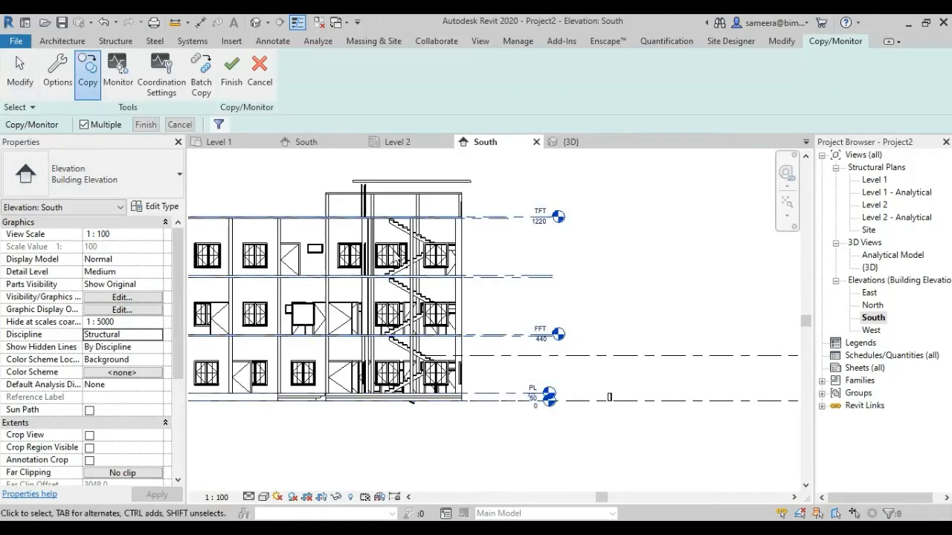
pyautogui.click(148, 125)
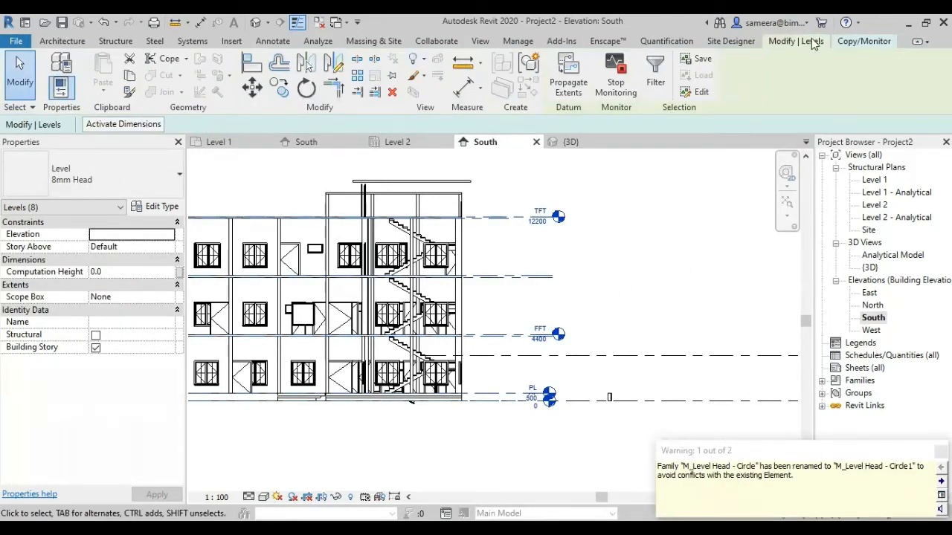
pyautogui.click(846, 44)
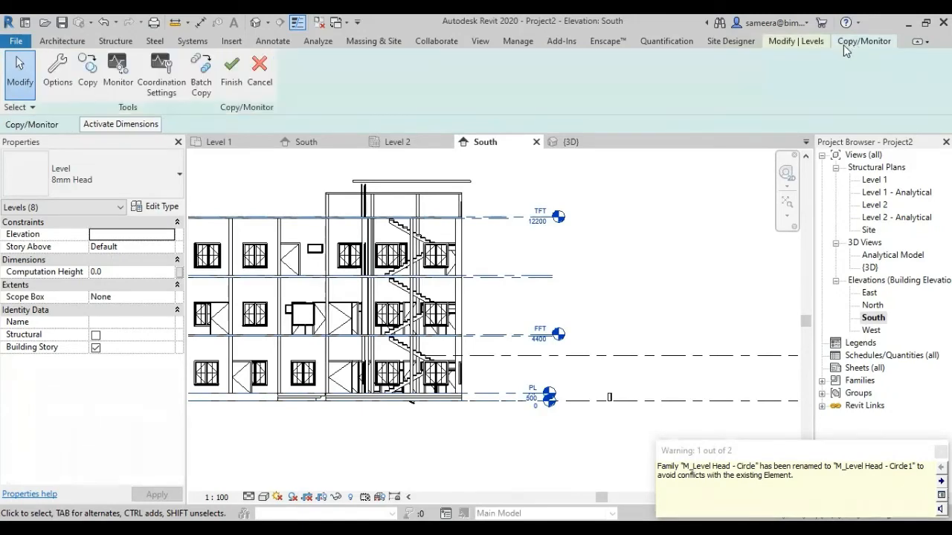
pyautogui.click(232, 80)
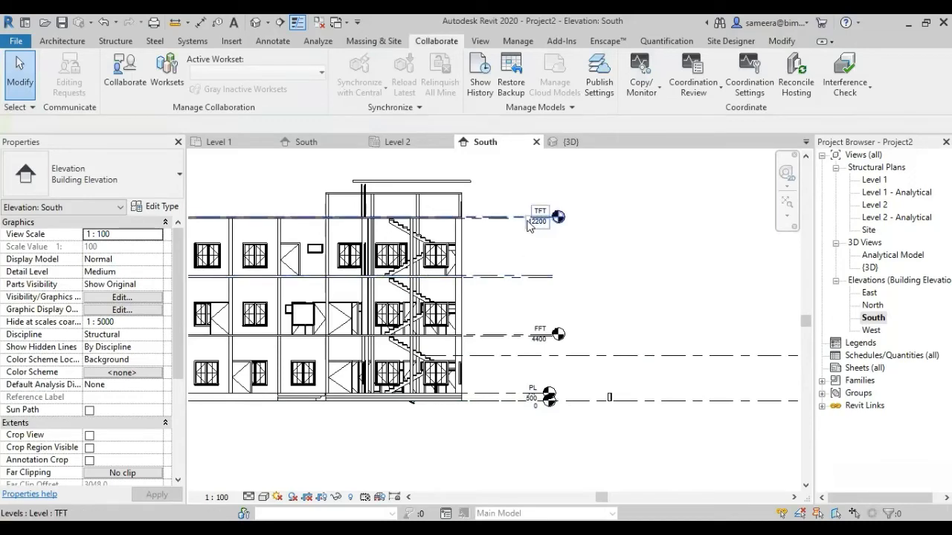
# Step: Examine the copied levels against the linked building in the South elevation
pyautogui.click(334, 333)
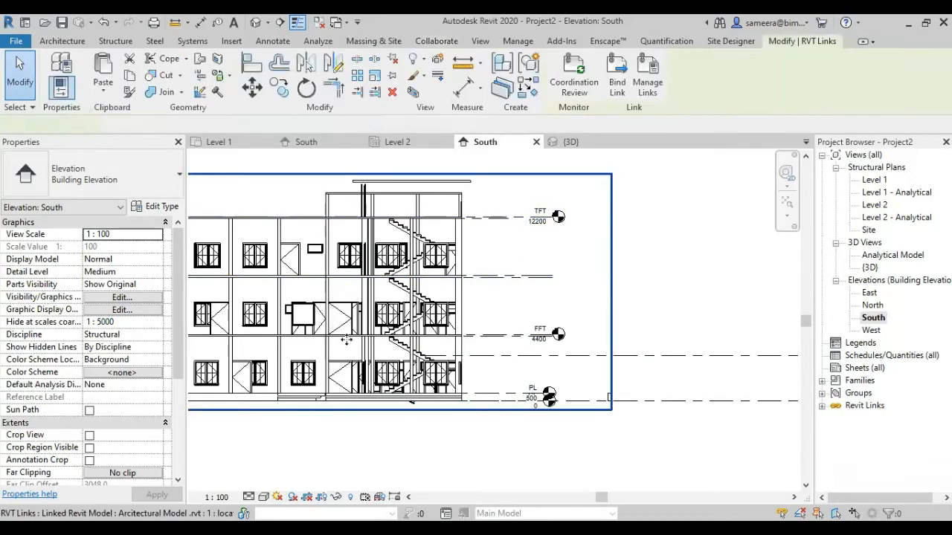
pyautogui.scroll(-2, 595, 343)
pyautogui.scroll(-3, 595, 372)
pyautogui.scroll(3, 572, 391)
pyautogui.click(572, 407)
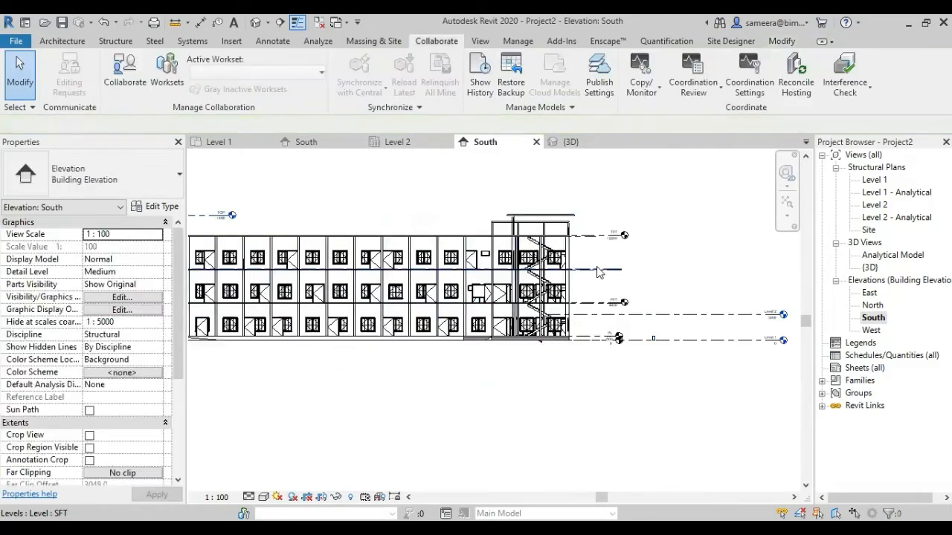
pyautogui.scroll(2, 595, 265)
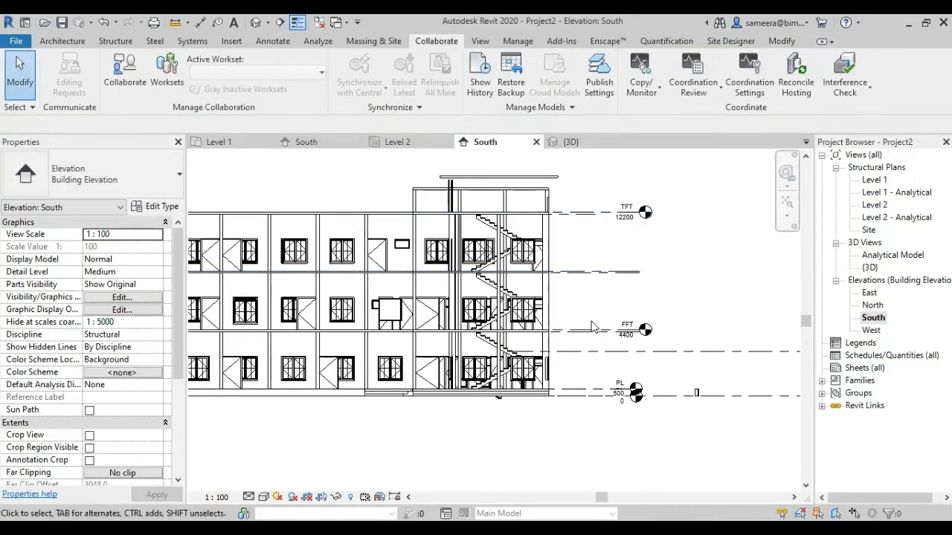
pyautogui.scroll(-2, 482, 406)
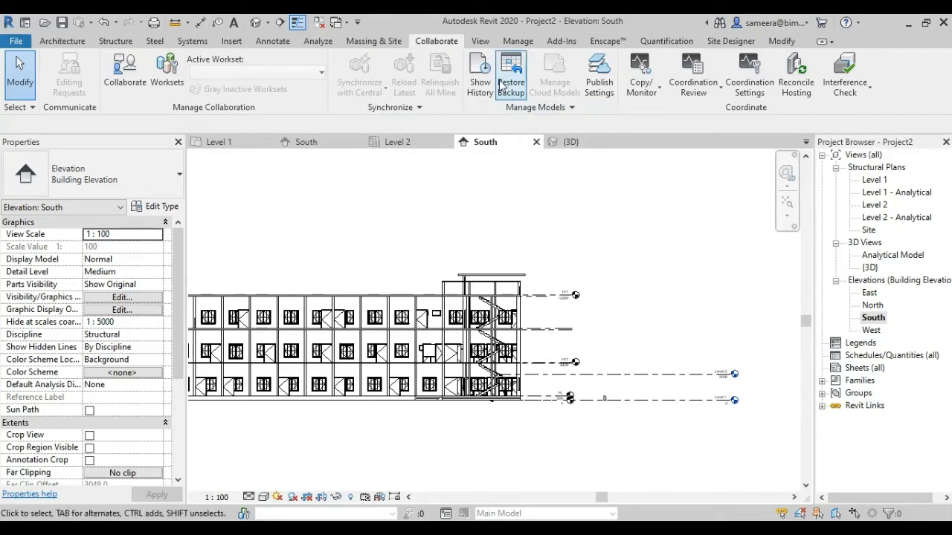
# Step: Create floor plans for all copied levels, leaving out Level 1 and Level 2, and list the new floor plans in the project browser
pyautogui.click(480, 41)
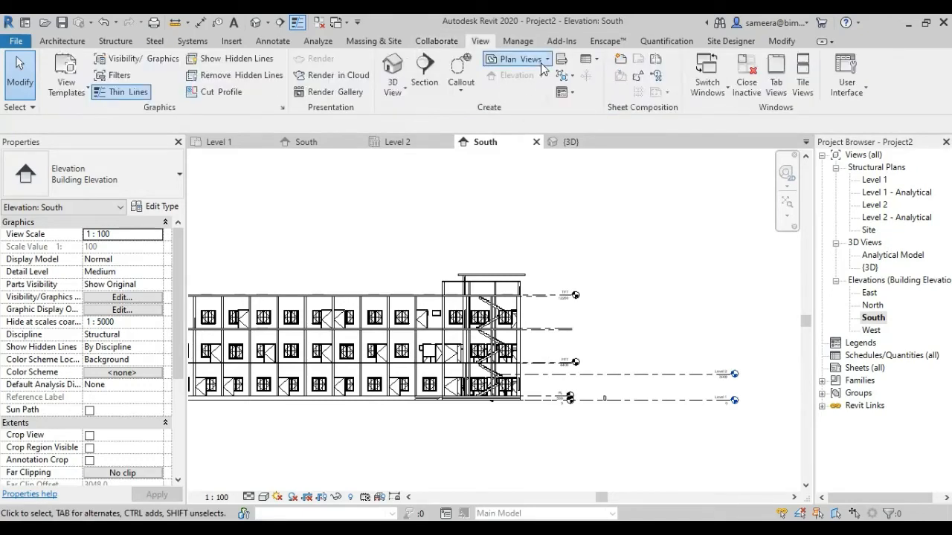
pyautogui.click(542, 64)
pyautogui.click(539, 83)
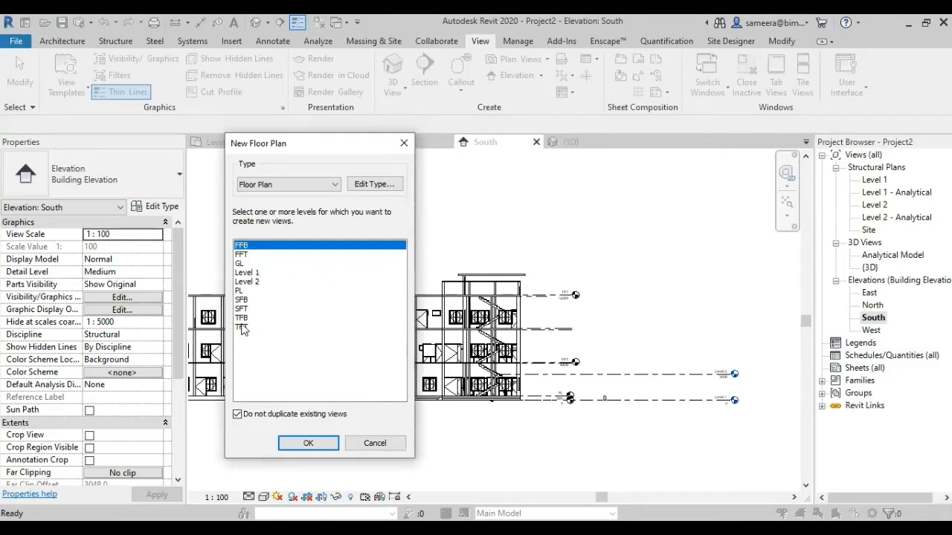
pyautogui.keyDown('shift'); pyautogui.click(244, 328); pyautogui.keyUp('shift')
pyautogui.keyDown('ctrl'); pyautogui.click(253, 272); pyautogui.keyUp('ctrl')
pyautogui.keyDown('ctrl'); pyautogui.click(254, 281); pyautogui.keyUp('ctrl')
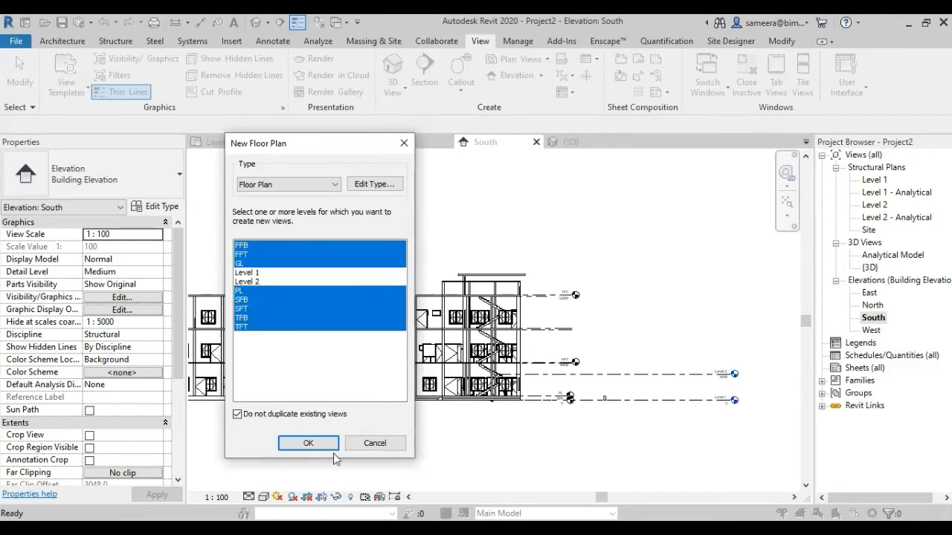
pyautogui.click(308, 444)
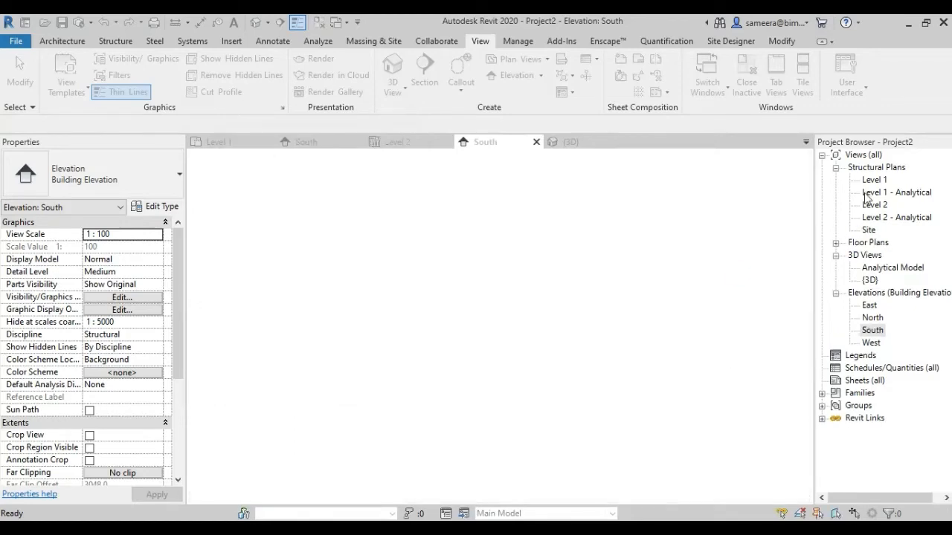
pyautogui.click(835, 243)
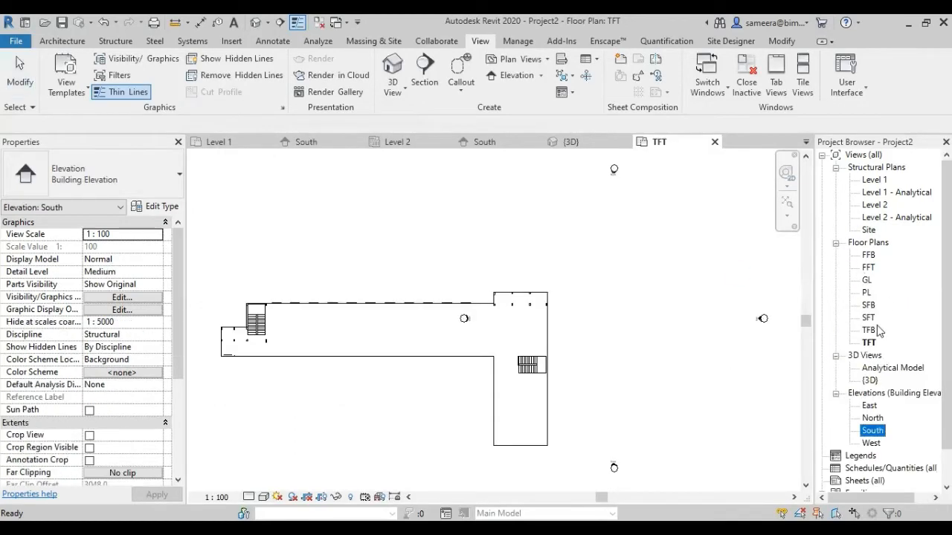
pyautogui.click(835, 168)
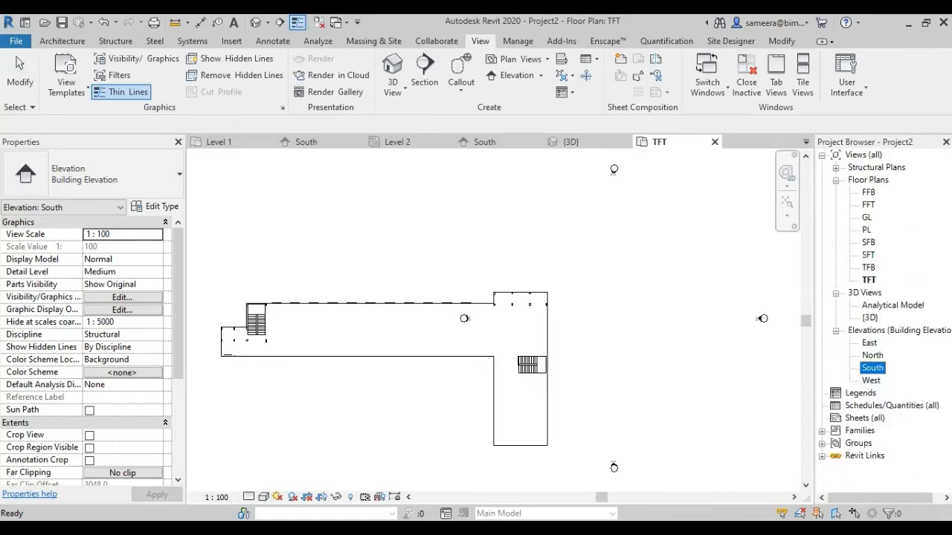
# Step: Examine the type properties of an upper-storey rectangular column of the linked model in the 3D view, noting its material and dimensions
pyautogui.doubleClick(874, 369)
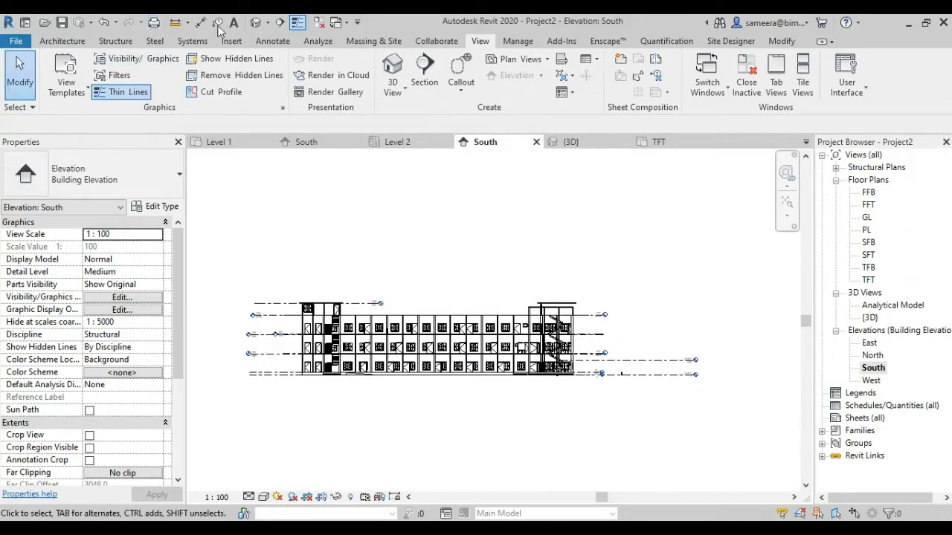
pyautogui.click(260, 23)
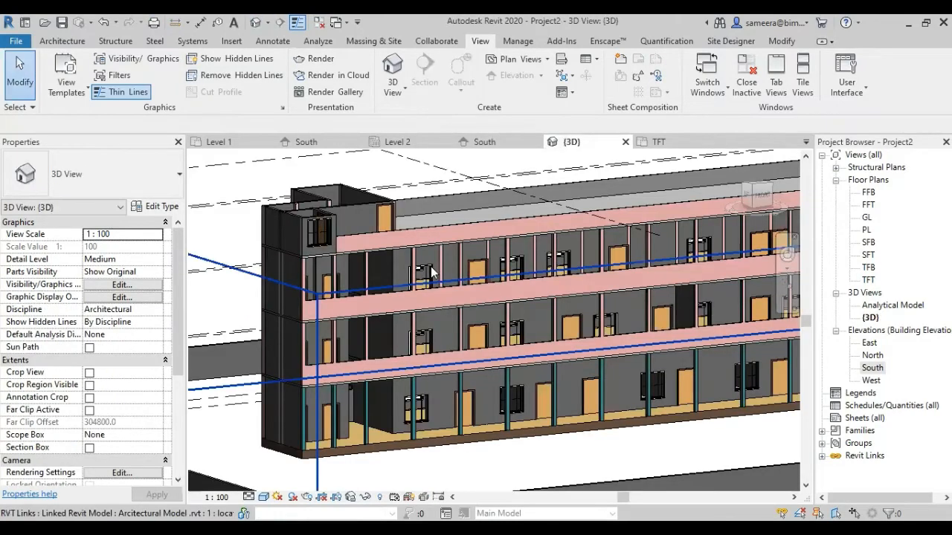
pyautogui.scroll(3, 305, 282)
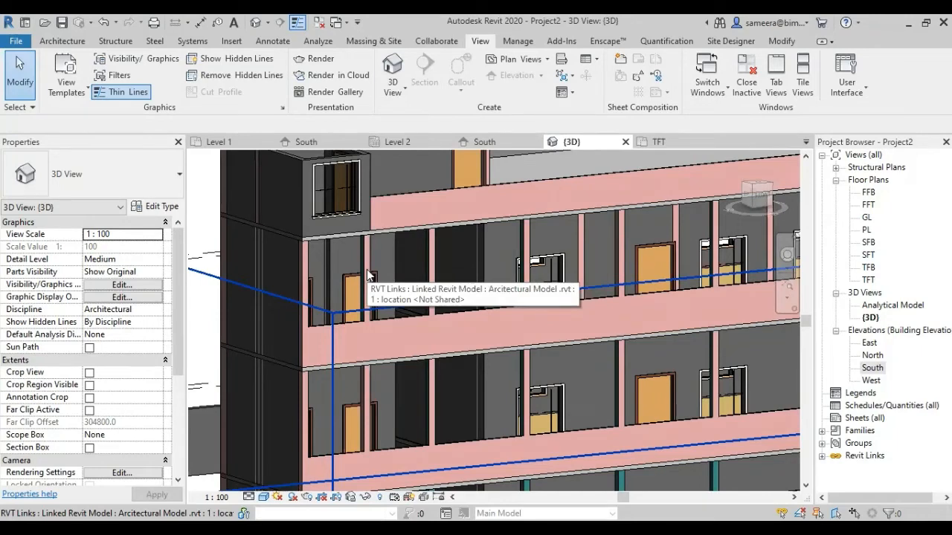
pyautogui.press('Tab')
pyautogui.click(367, 275)
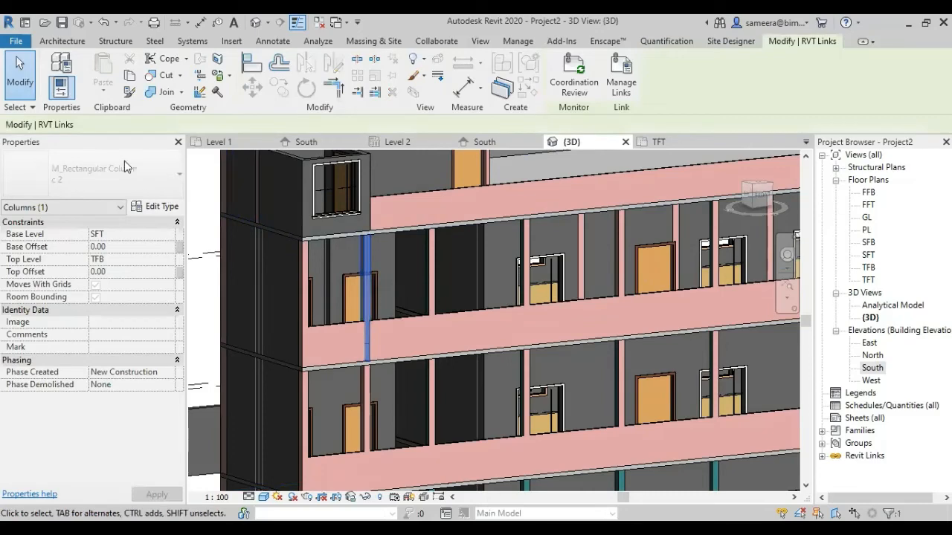
pyautogui.click(155, 206)
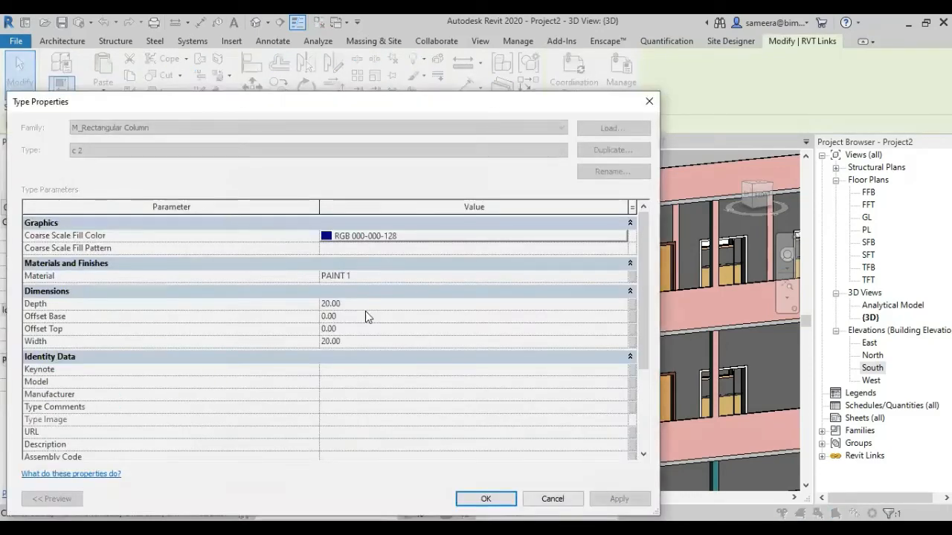
pyautogui.click(645, 106)
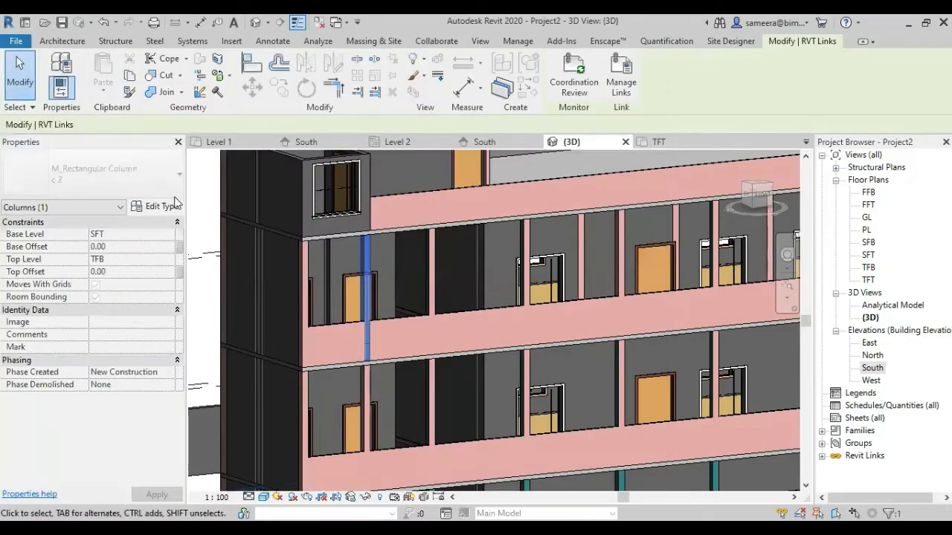
pyautogui.click(164, 207)
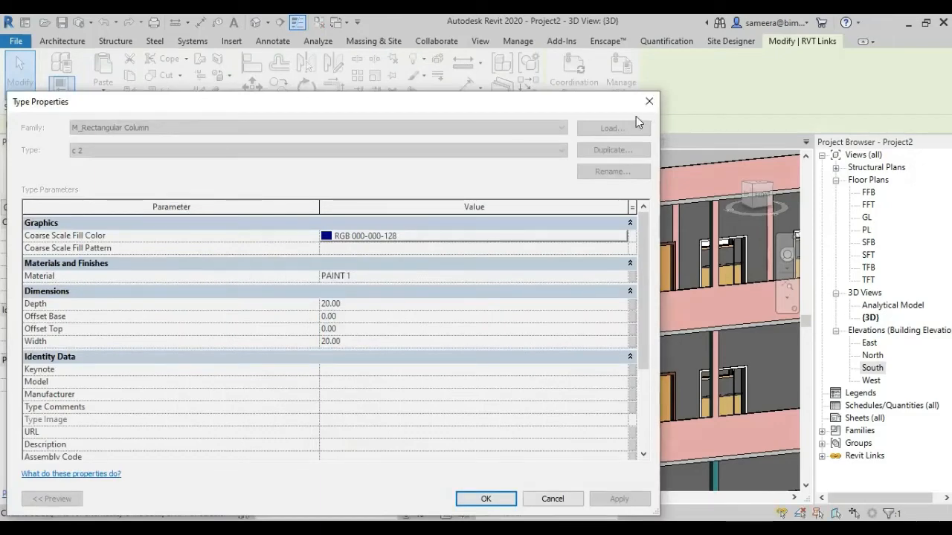
pyautogui.click(649, 102)
pyautogui.press('Escape')
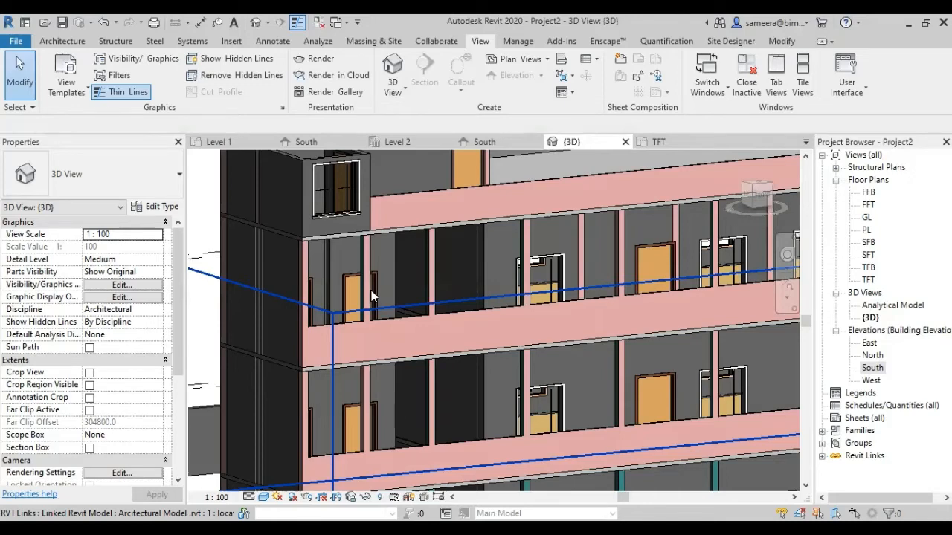
# Step: Start a structural column and duplicate the M_Concrete-Rectangular-Column 300 x 450mm type under the name C
pyautogui.scroll(-5, 397, 324)
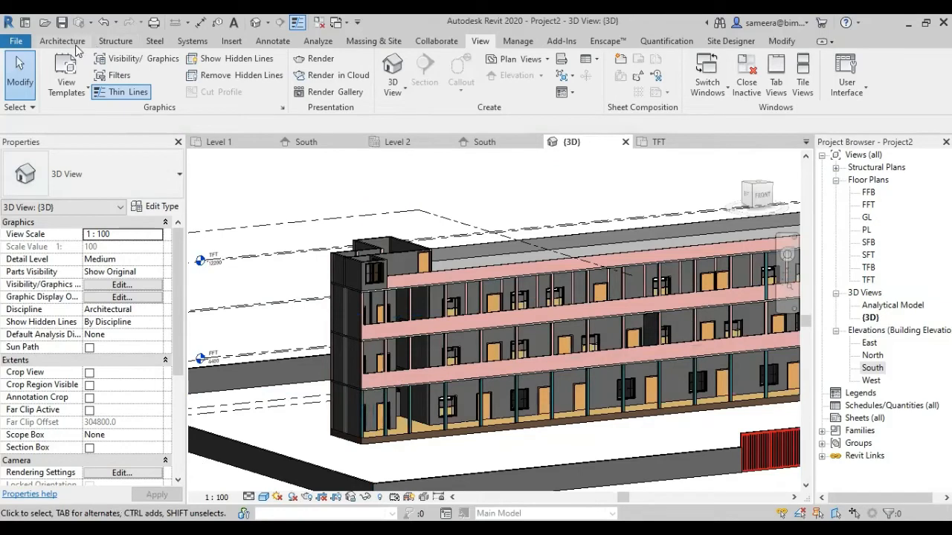
pyautogui.click(117, 44)
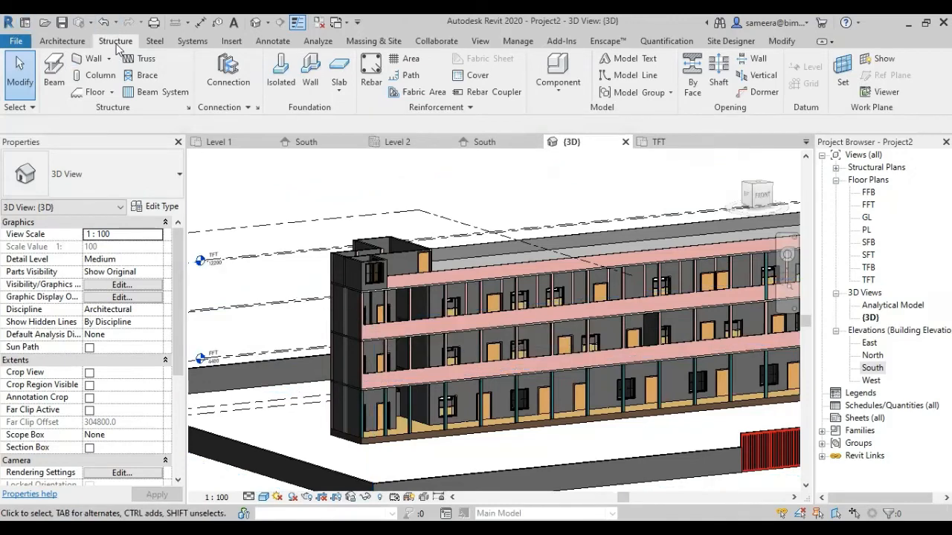
pyautogui.click(96, 75)
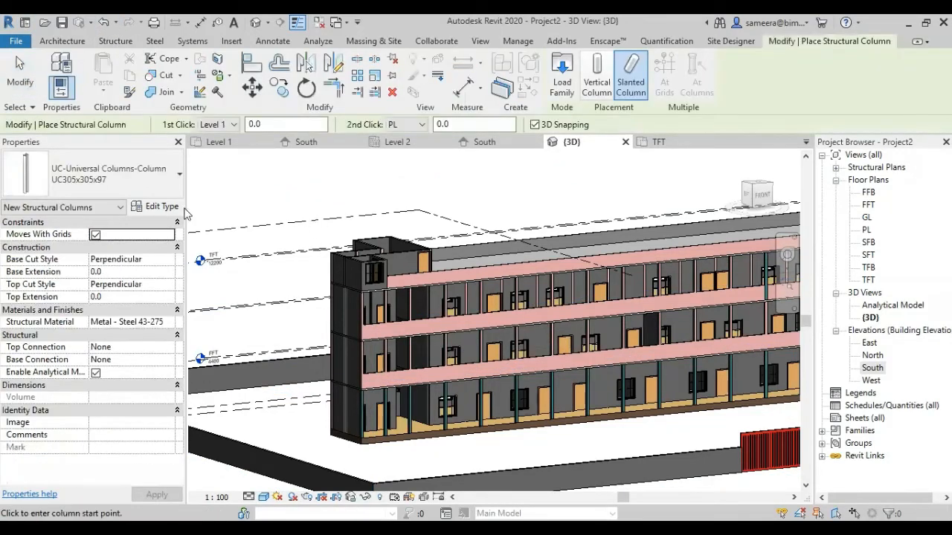
pyautogui.click(108, 178)
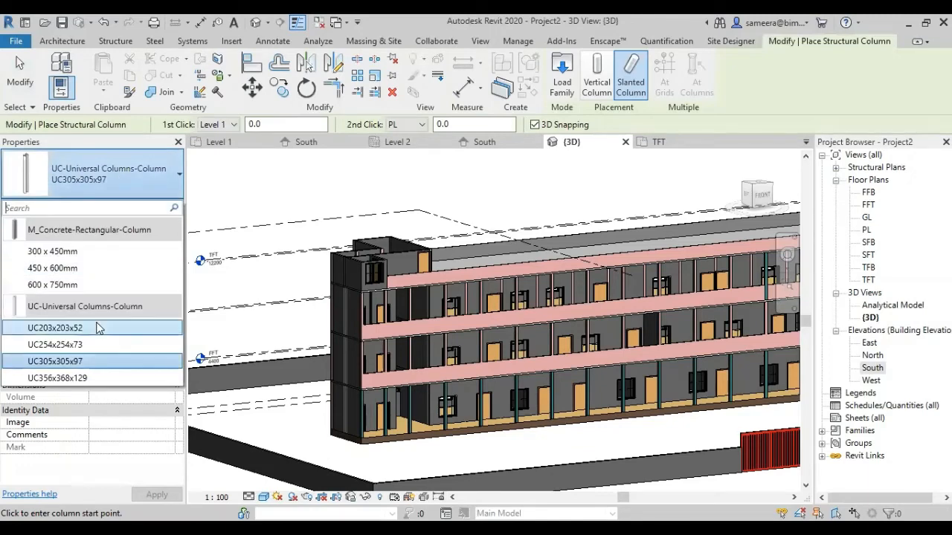
pyautogui.click(94, 254)
pyautogui.click(159, 210)
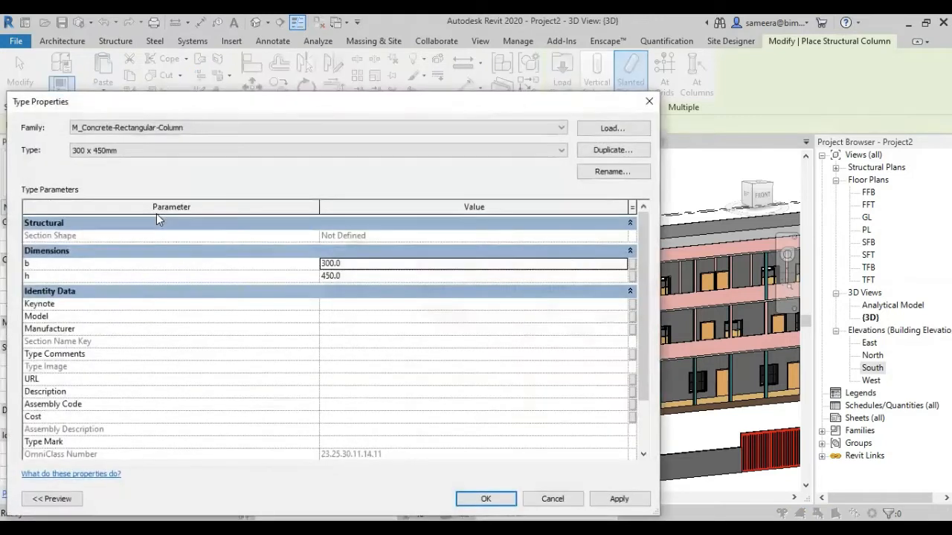
pyautogui.click(612, 150)
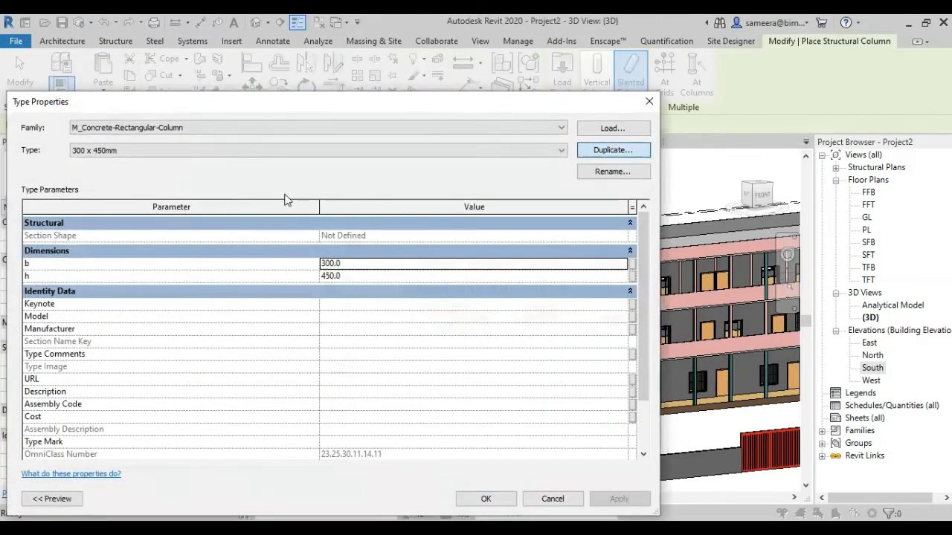
pyautogui.write('C')
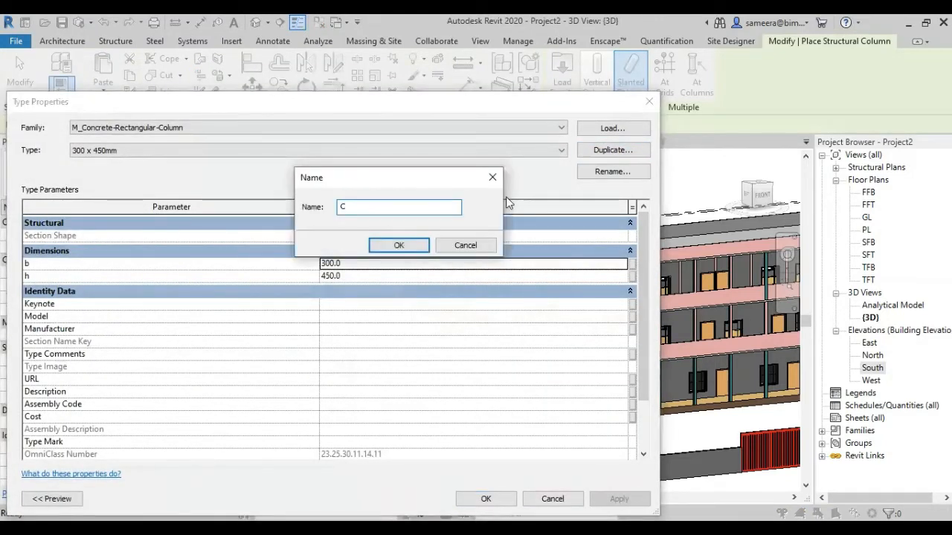
pyautogui.click(399, 246)
# Step: Set both b and h of column type C to 200 mm and leave the column command without placing one
pyautogui.write('200')
pyautogui.click(375, 276)
pyautogui.write('200')
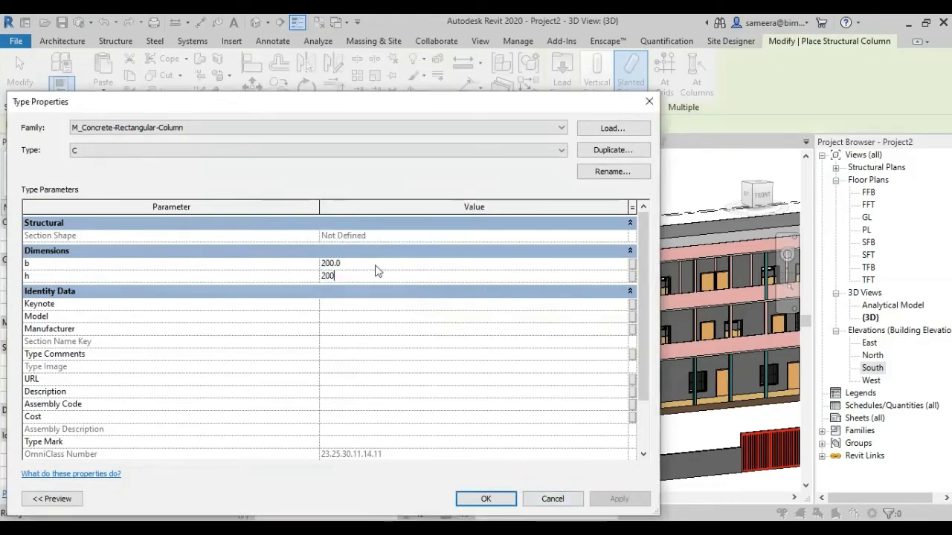
pyautogui.press('Return')
pyautogui.press('Return')
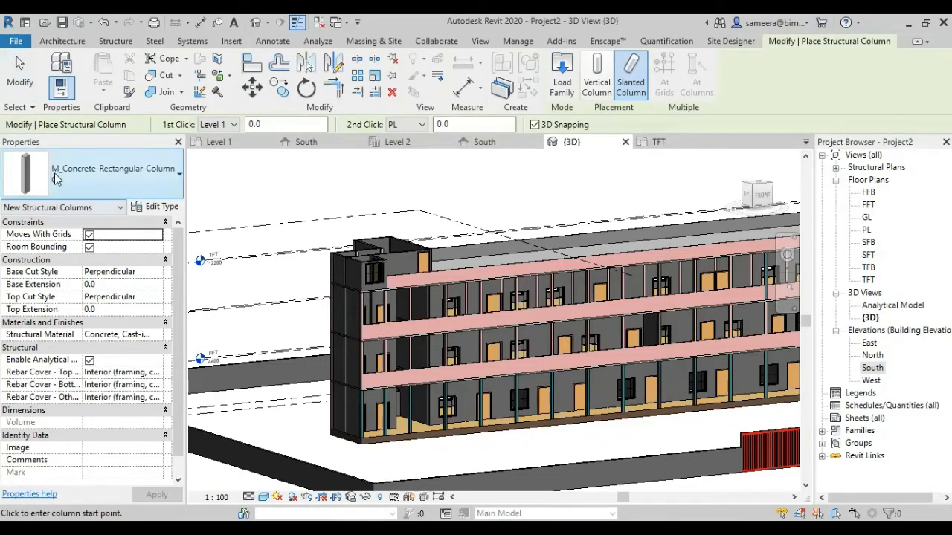
pyautogui.press('Escape')
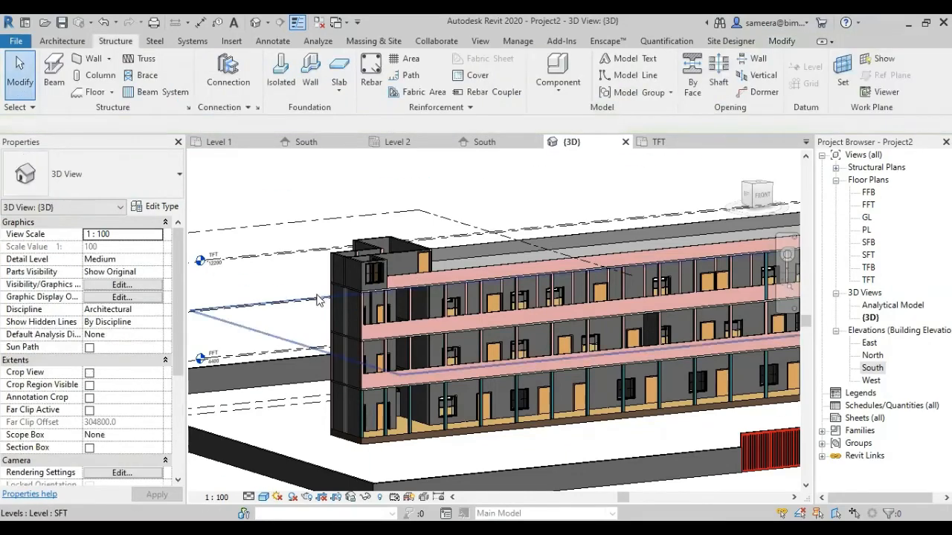
# Step: Start Copy/Monitor on the linked model and map its column type c 2 to M_Concrete-Rectangular-Column : C in the options
pyautogui.scroll(-3, 317, 297)
pyautogui.click(447, 43)
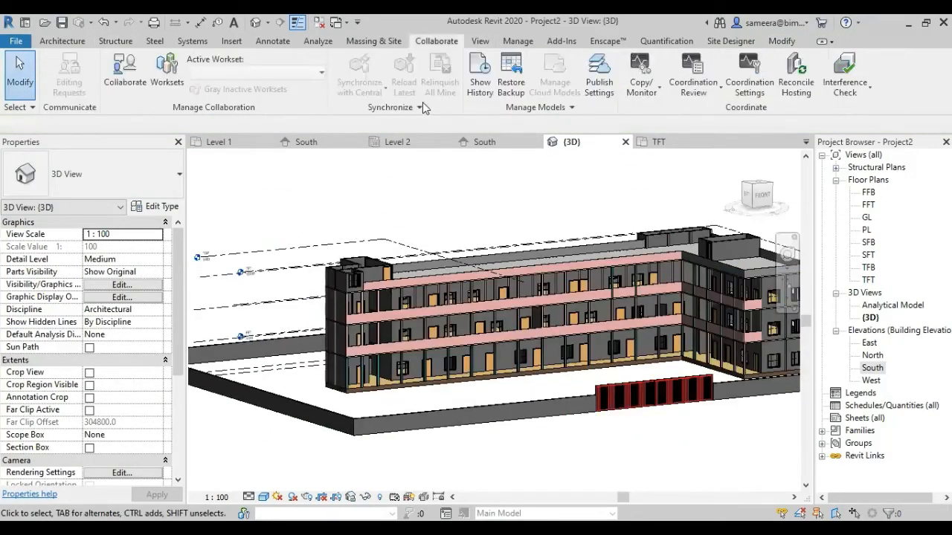
pyautogui.click(639, 84)
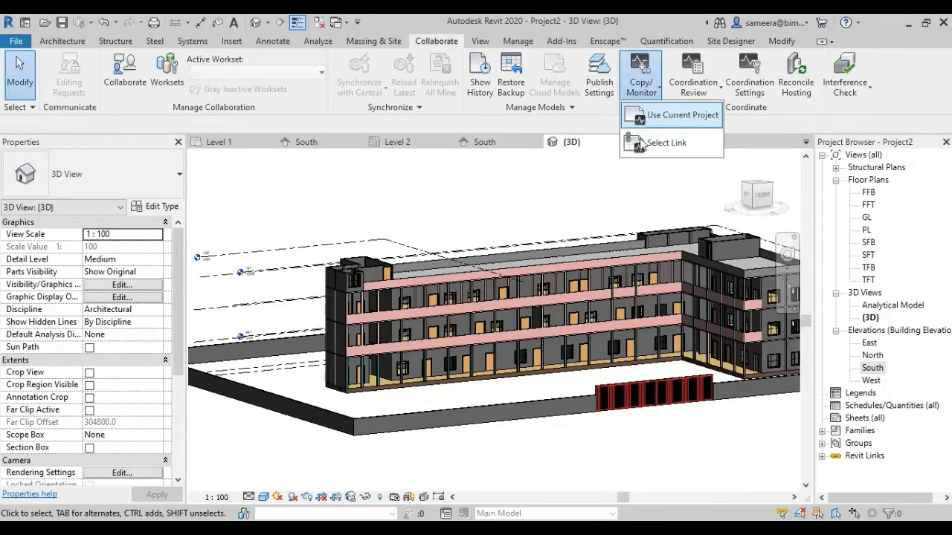
pyautogui.click(654, 117)
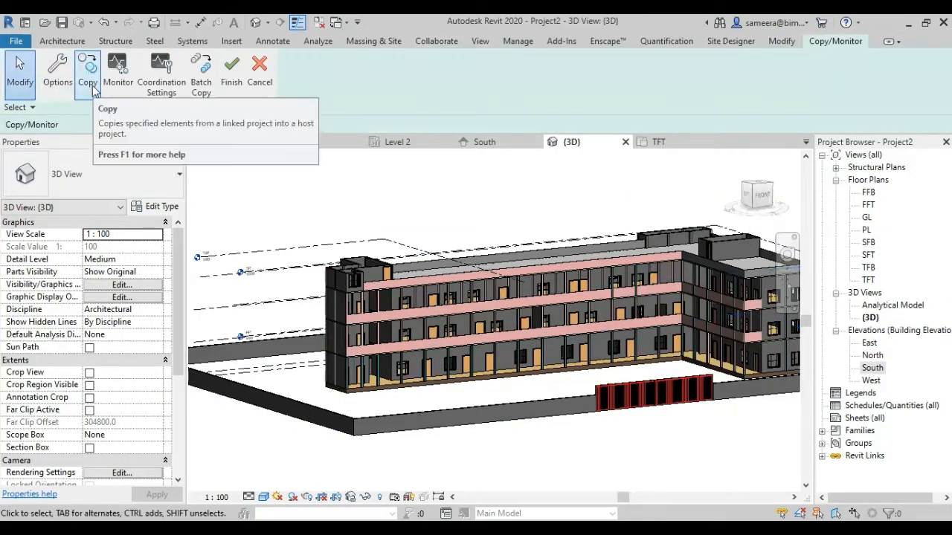
pyautogui.click(57, 82)
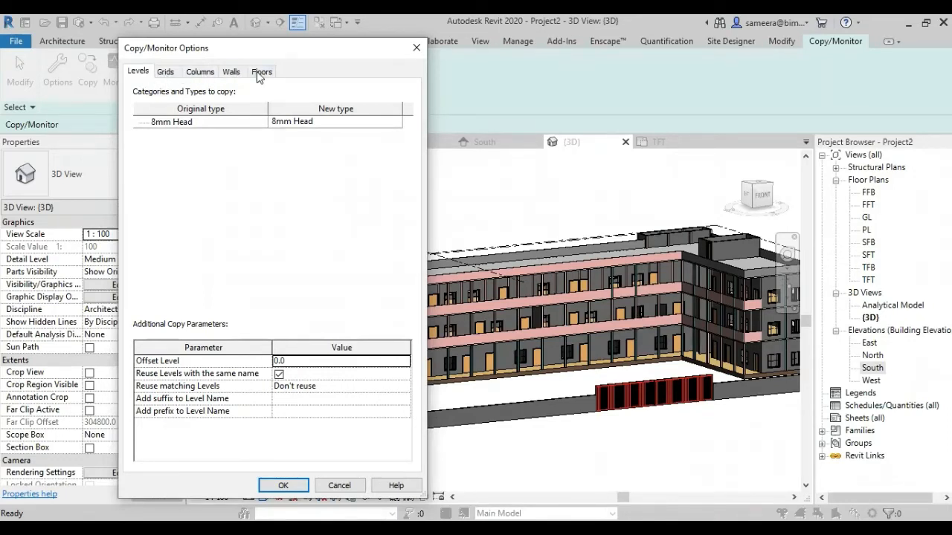
pyautogui.click(198, 71)
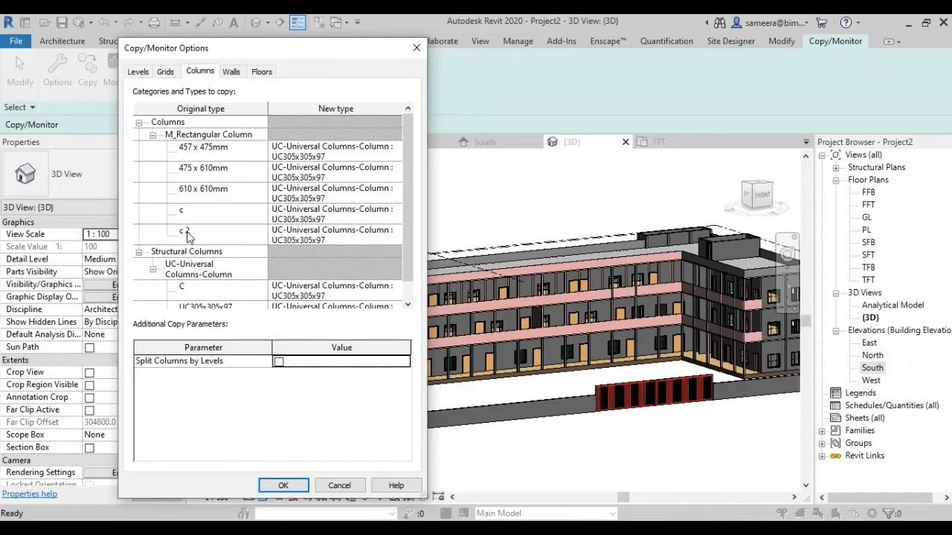
pyautogui.click(349, 235)
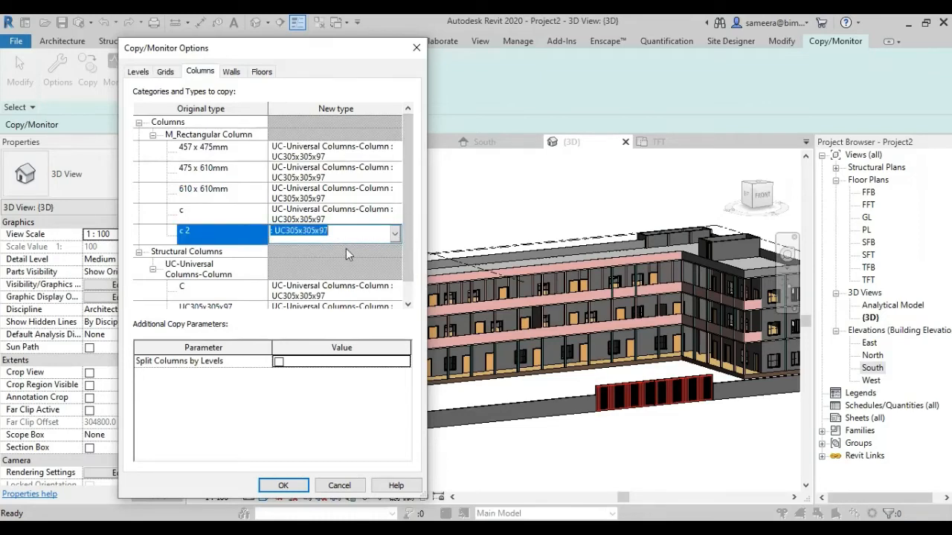
pyautogui.click(395, 233)
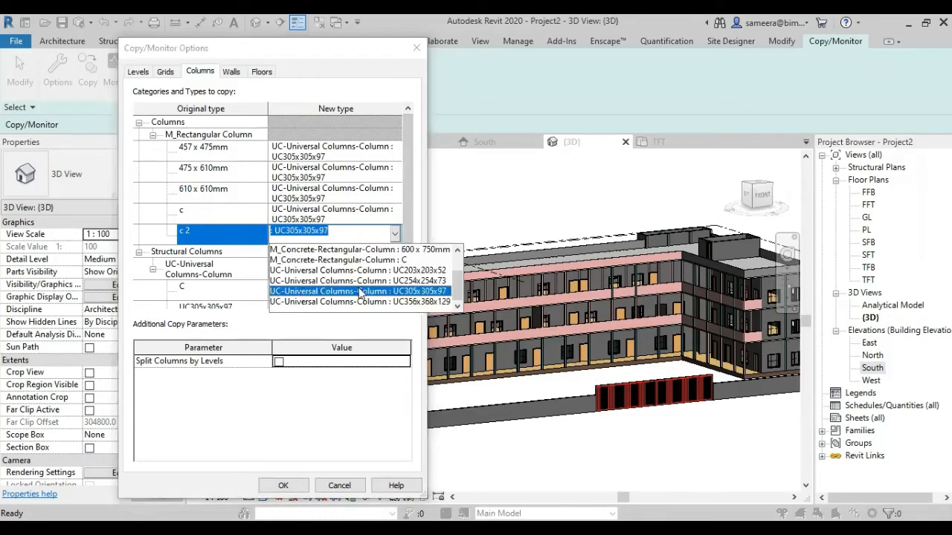
pyautogui.click(331, 260)
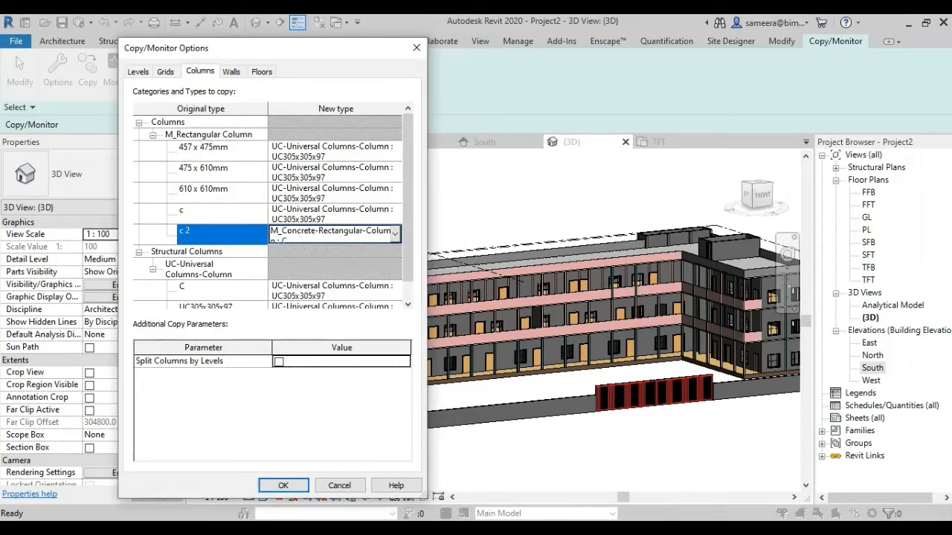
pyautogui.click(283, 485)
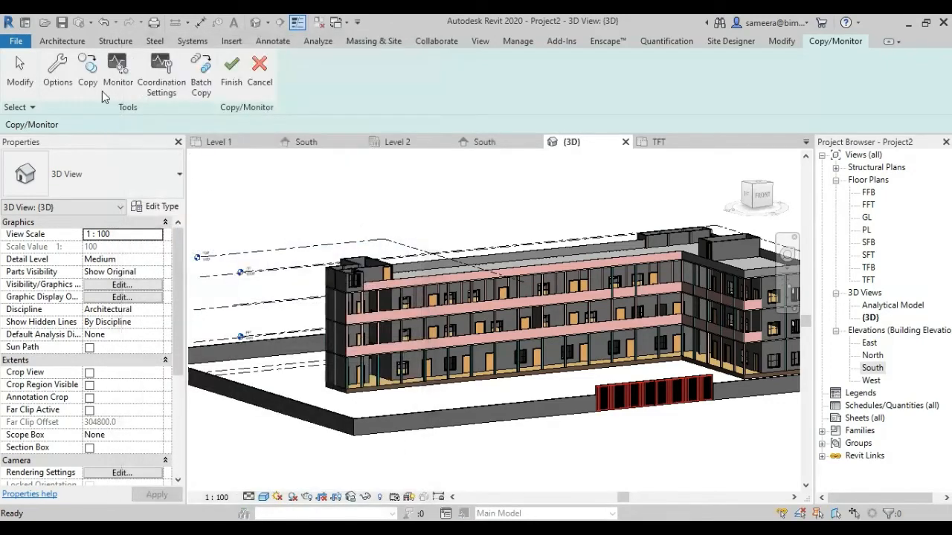
# Step: Copy only the Columns category from the whole linked building into the structural project
pyautogui.click(90, 75)
pyautogui.scroll(-3, 299, 340)
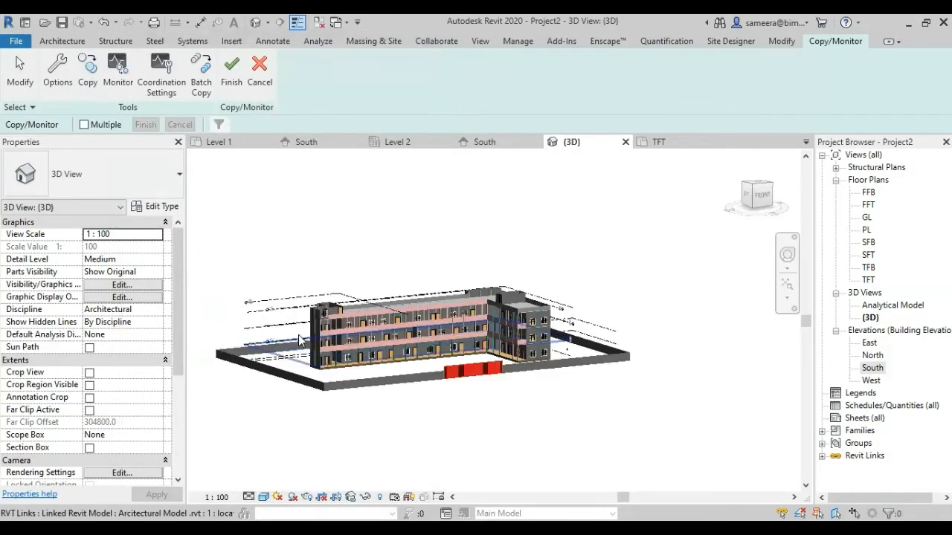
pyautogui.moveTo(249, 241); pyautogui.dragTo(621, 452)
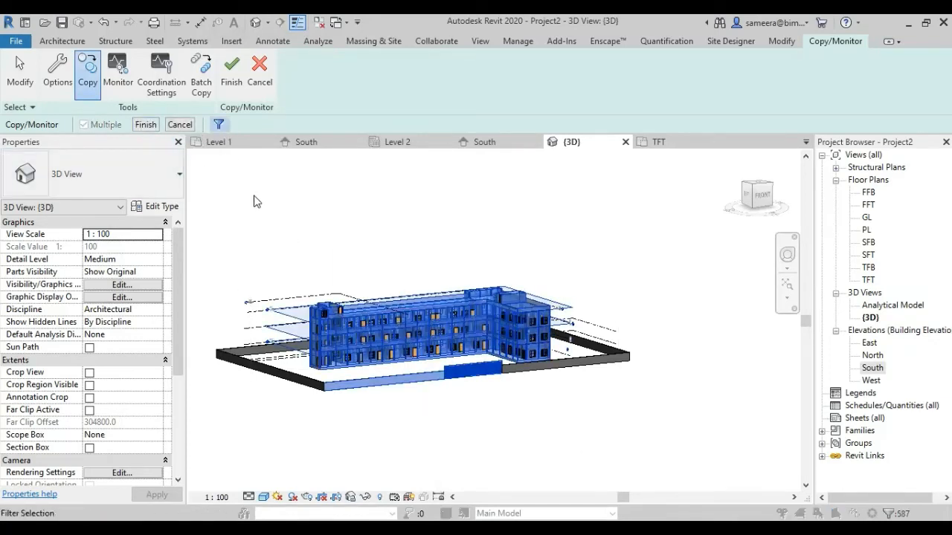
pyautogui.click(453, 261)
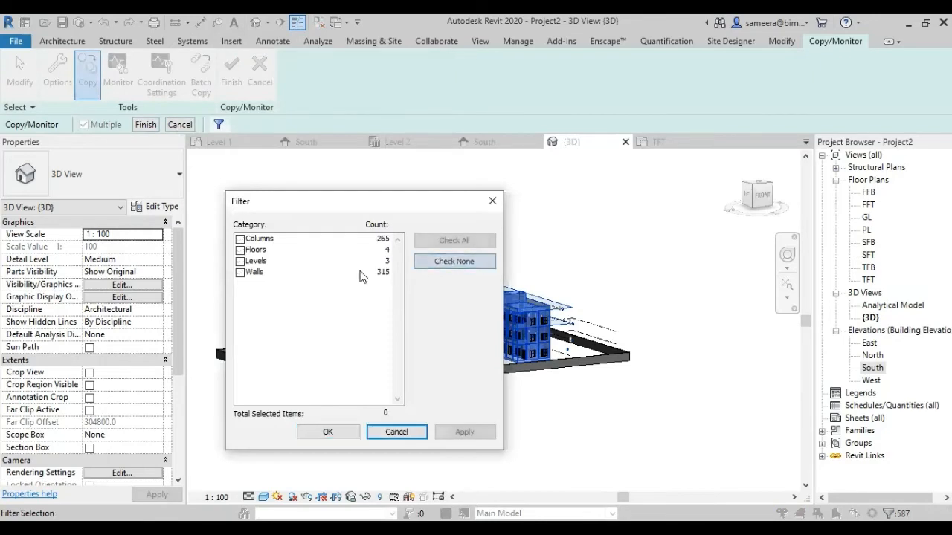
pyautogui.click(239, 239)
pyautogui.click(464, 432)
pyautogui.click(328, 432)
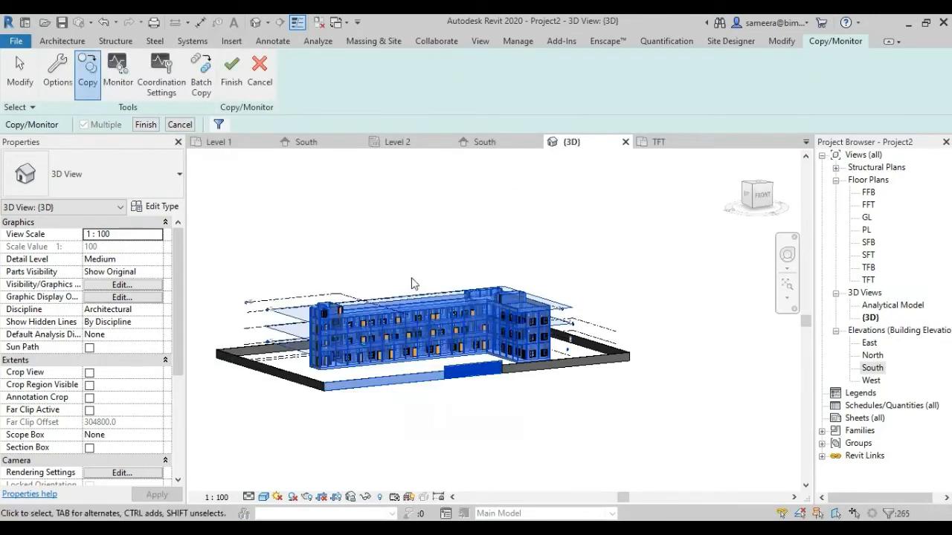
pyautogui.click(143, 124)
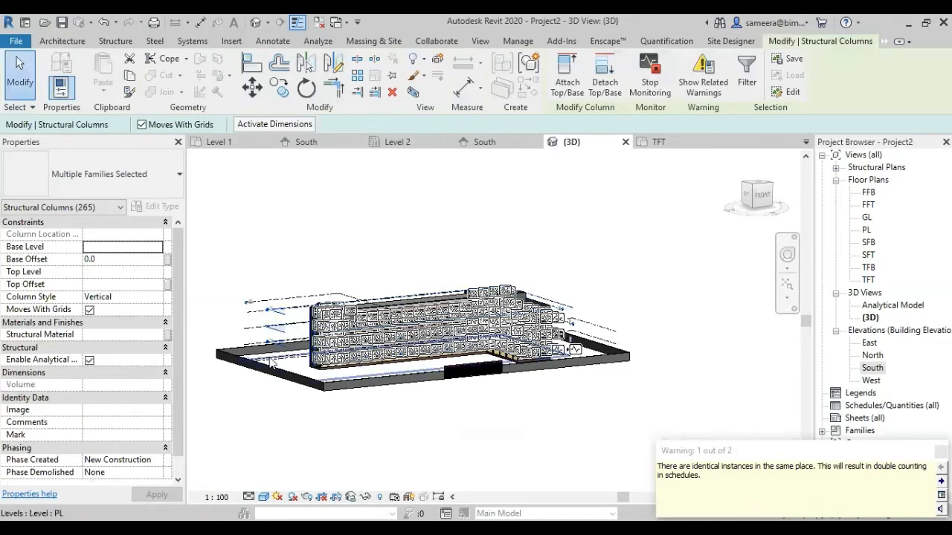
# Step: Finish the Copy/Monitor session for the linked model's columns
pyautogui.scroll(4, 272, 362)
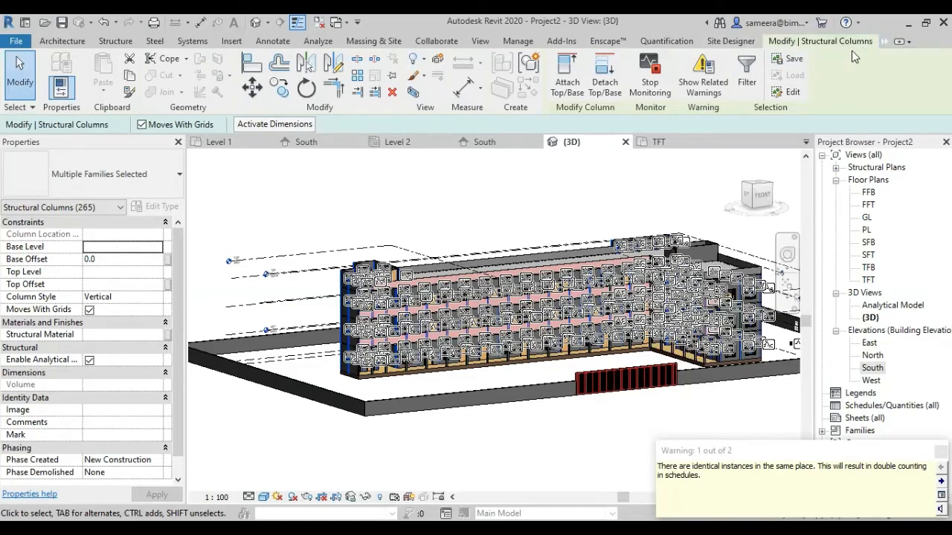
pyautogui.click(886, 44)
pyautogui.click(908, 57)
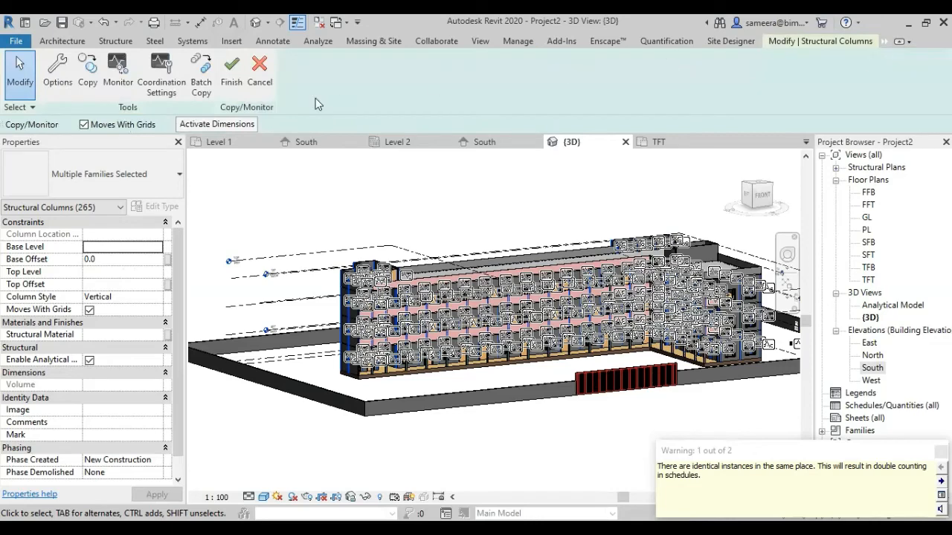
pyautogui.click(231, 75)
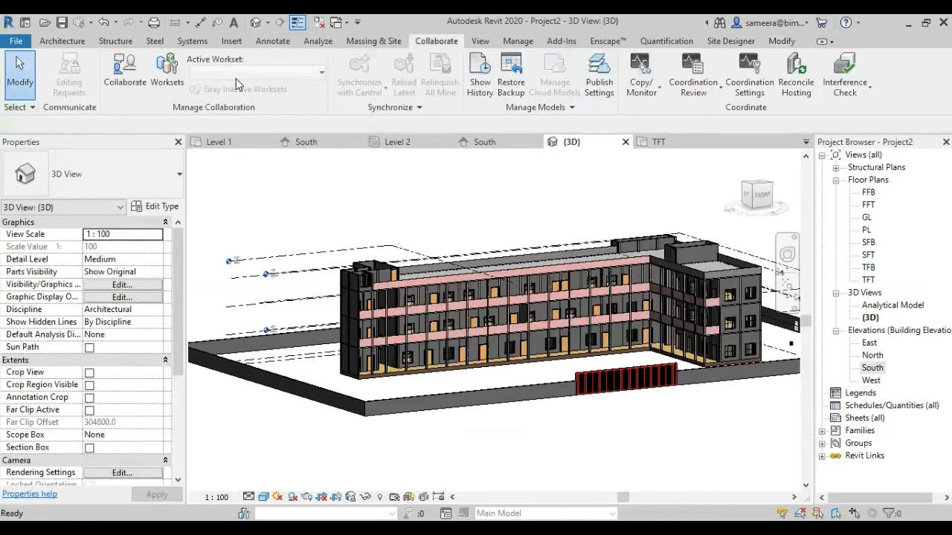
# Step: Inspect a copied concrete column on the upper storey of the 3D view for its type, levels and material
pyautogui.scroll(5, 446, 281)
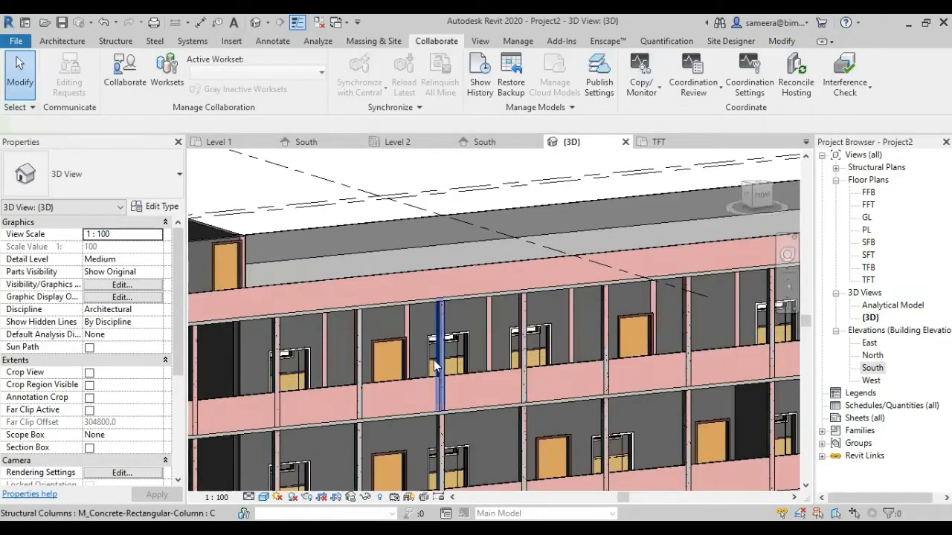
pyautogui.click(275, 378)
pyautogui.scroll(5, 268, 342)
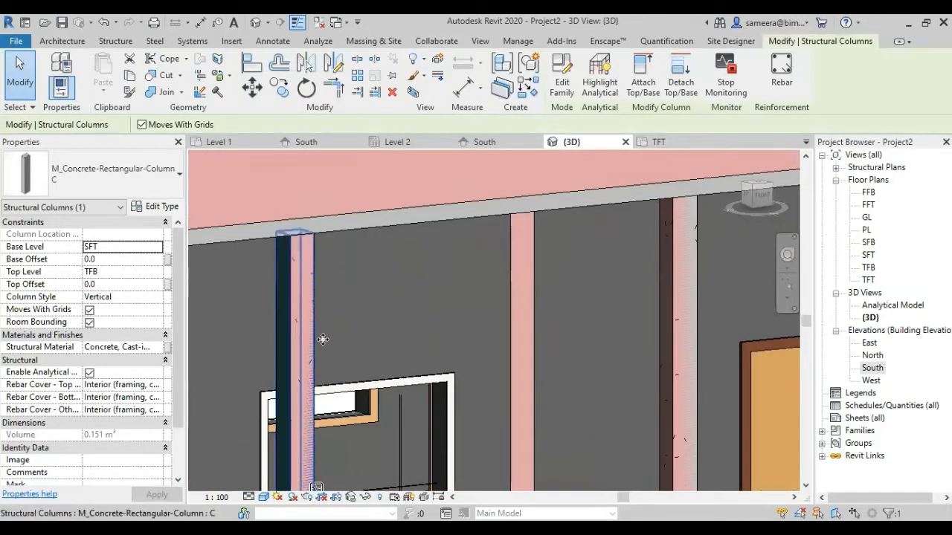
pyautogui.scroll(-5, 417, 323)
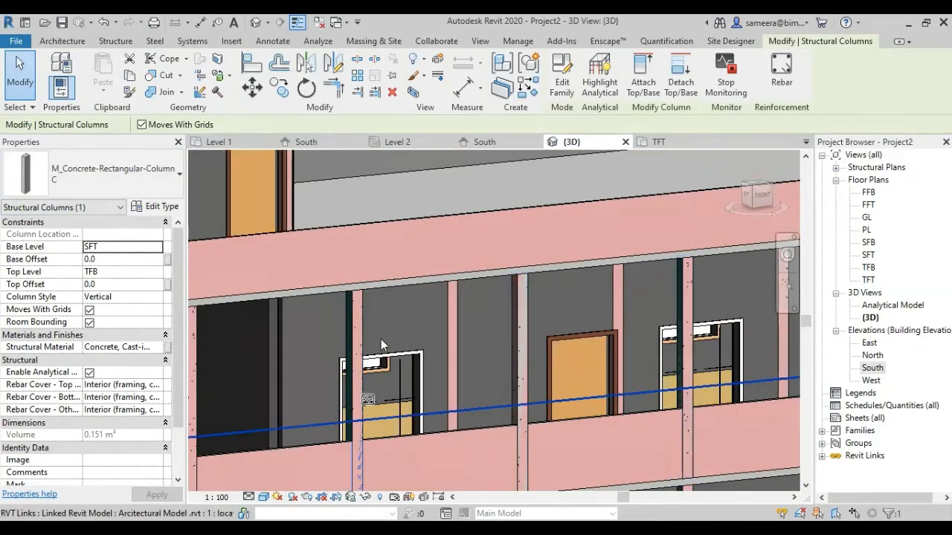
pyautogui.scroll(-3, 381, 338)
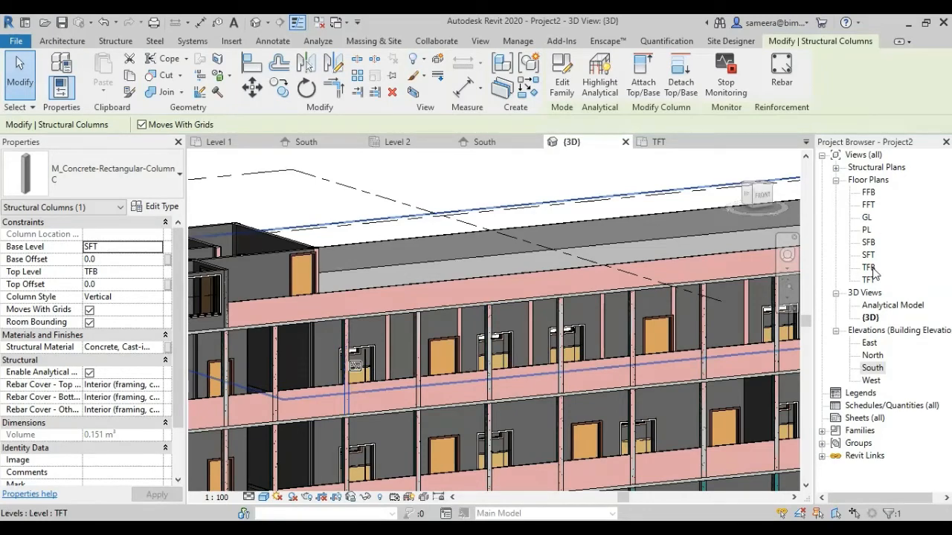
# Step: Open the PL floor plan and check the type and levels of a copied column in the inner row
pyautogui.doubleClick(867, 230)
pyautogui.scroll(5, 342, 357)
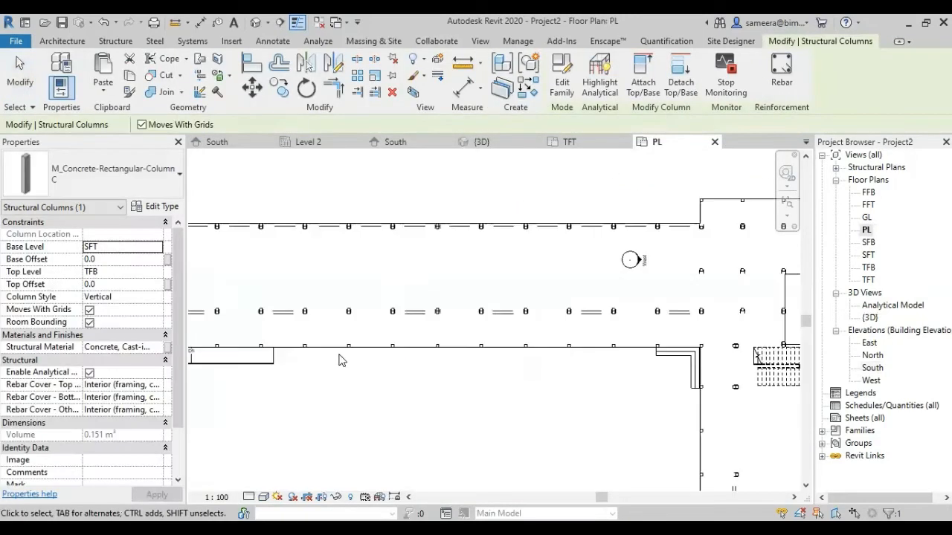
pyautogui.scroll(2, 350, 349)
pyautogui.click(545, 347)
pyautogui.click(503, 389)
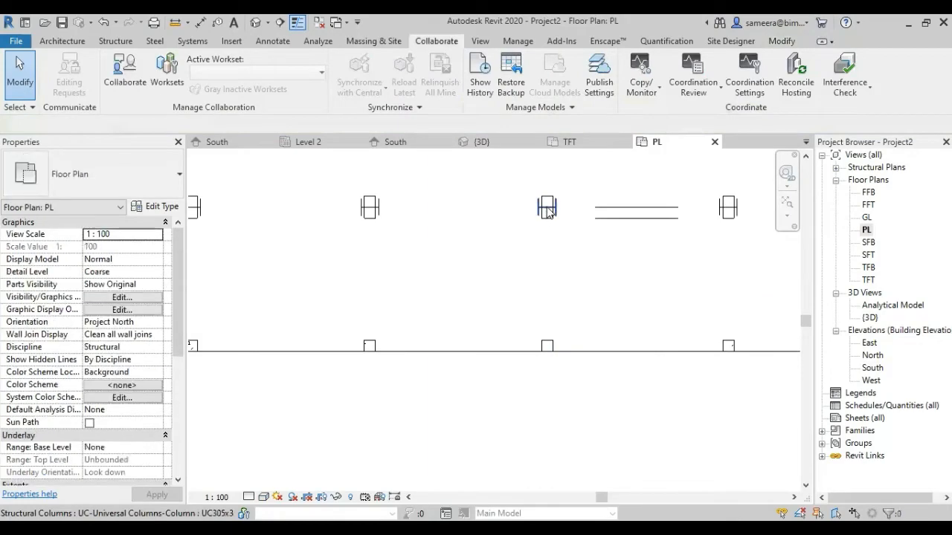
pyautogui.click(547, 208)
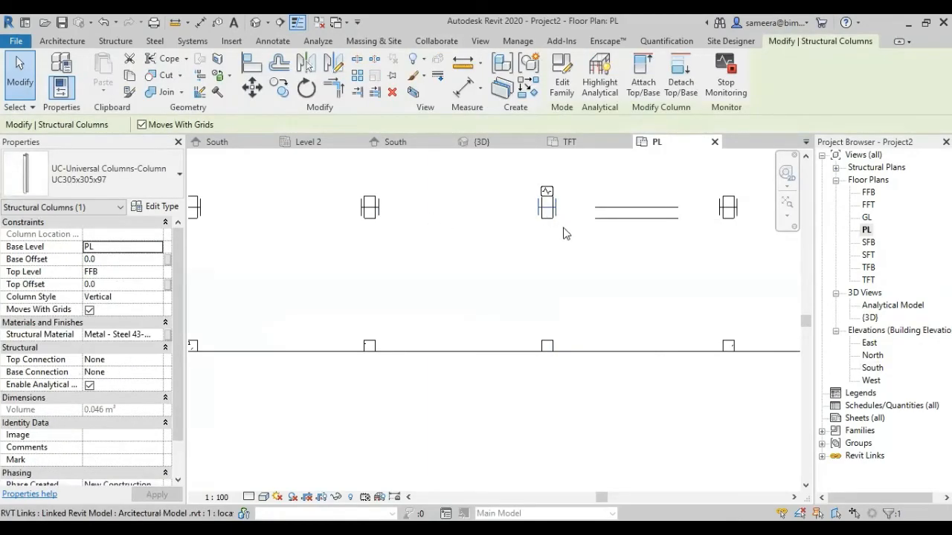
pyautogui.click(518, 413)
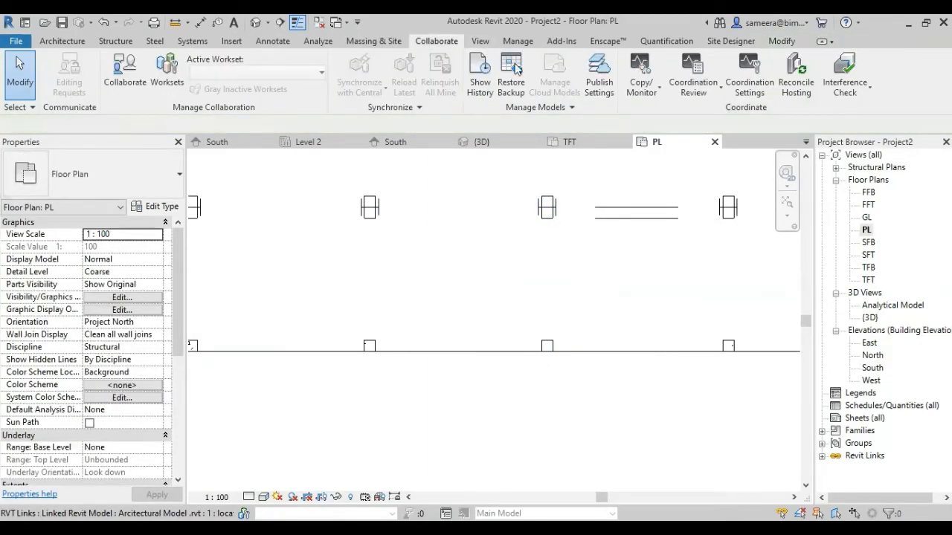
# Step: Compare the type of a linked rectangular column with that of the neighbouring copied steel column in the PL plan
pyautogui.click(644, 94)
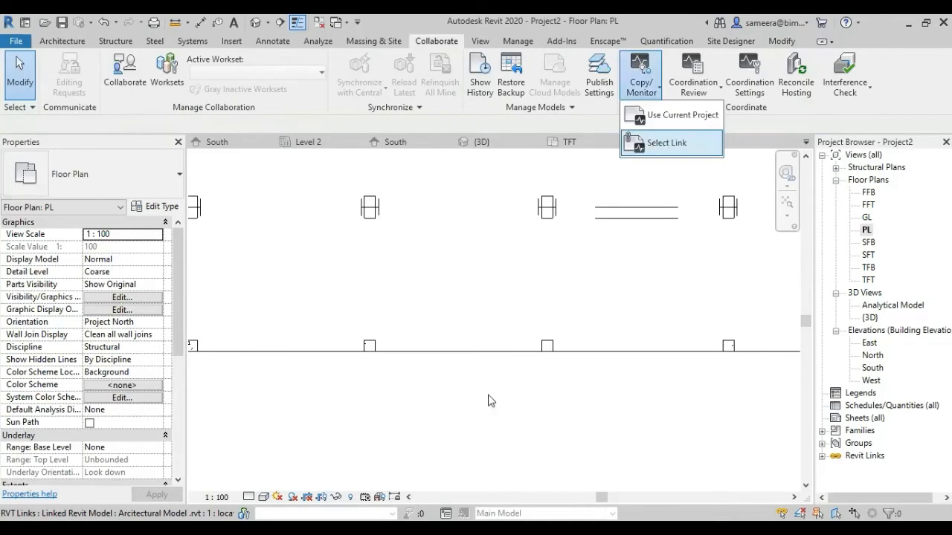
pyautogui.click(369, 222)
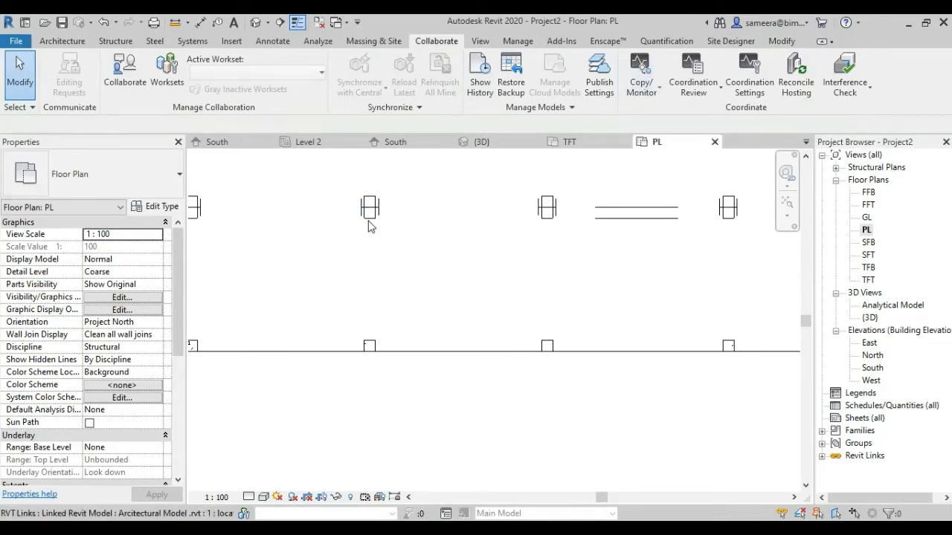
pyautogui.click(370, 212)
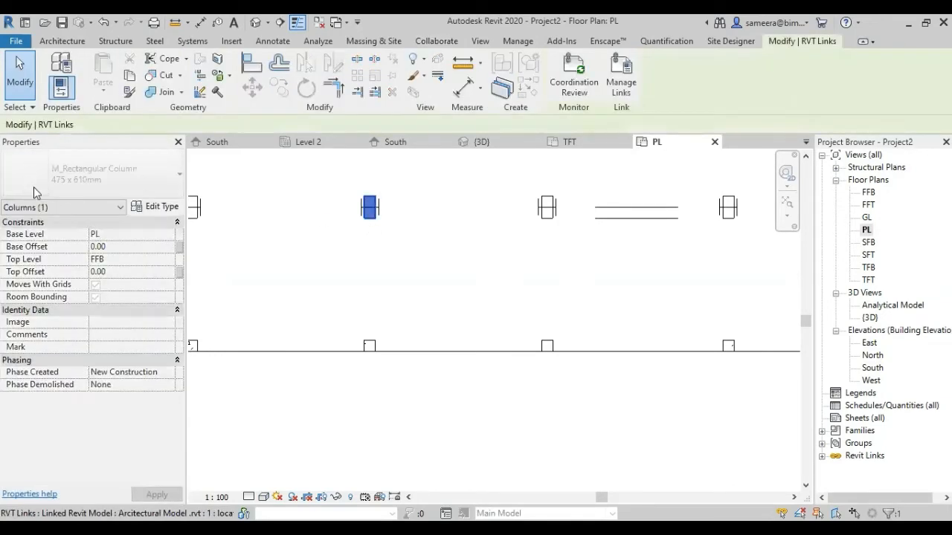
pyautogui.click(376, 390)
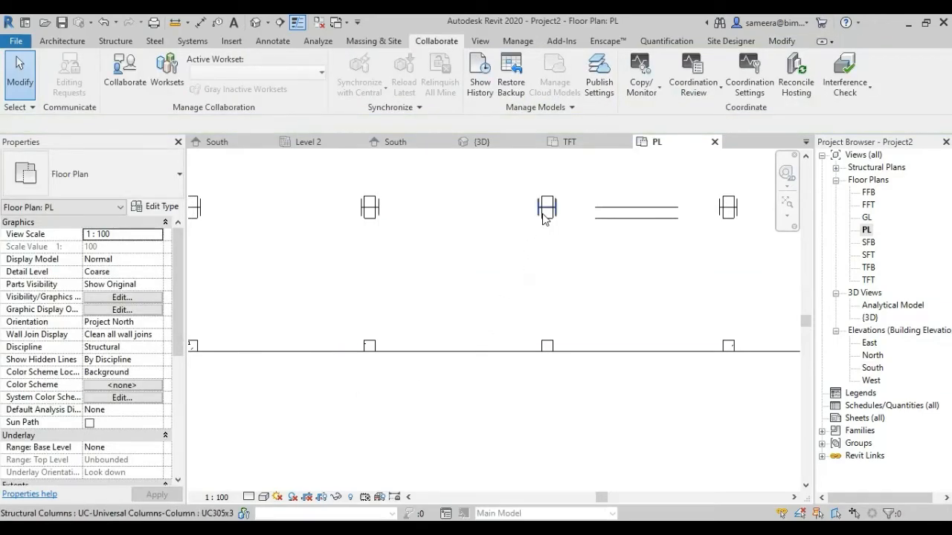
pyautogui.click(544, 214)
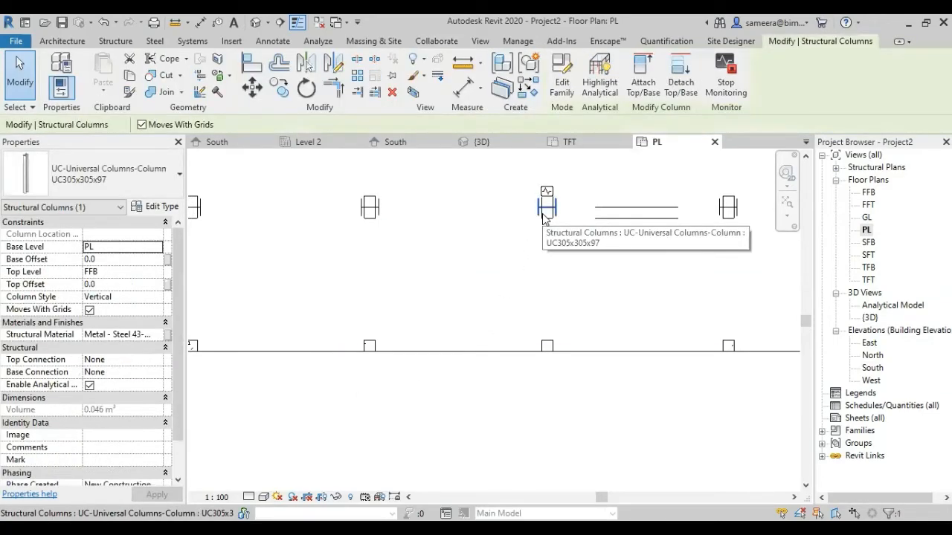
pyautogui.click(485, 388)
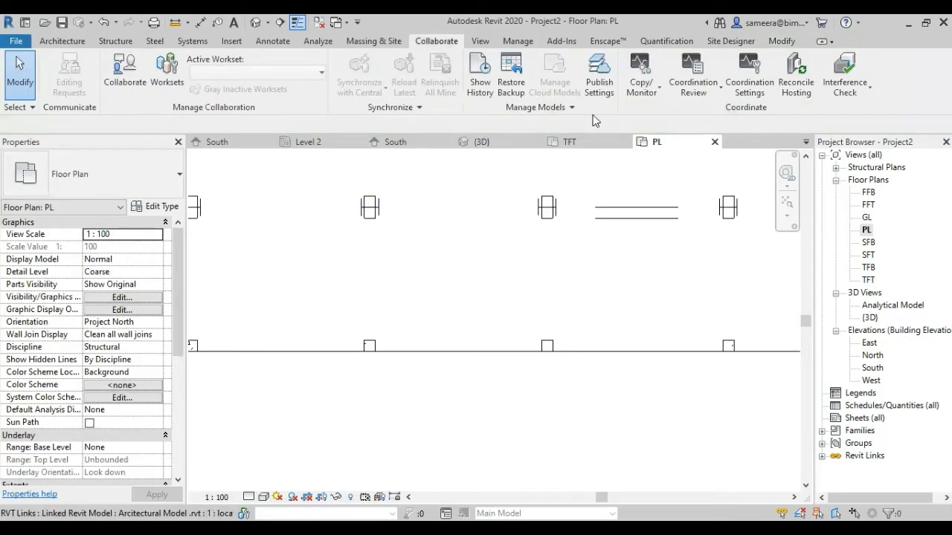
# Step: Start Copy/Monitor on the linked model and review the column type mappings in its options
pyautogui.click(641, 82)
pyautogui.click(647, 142)
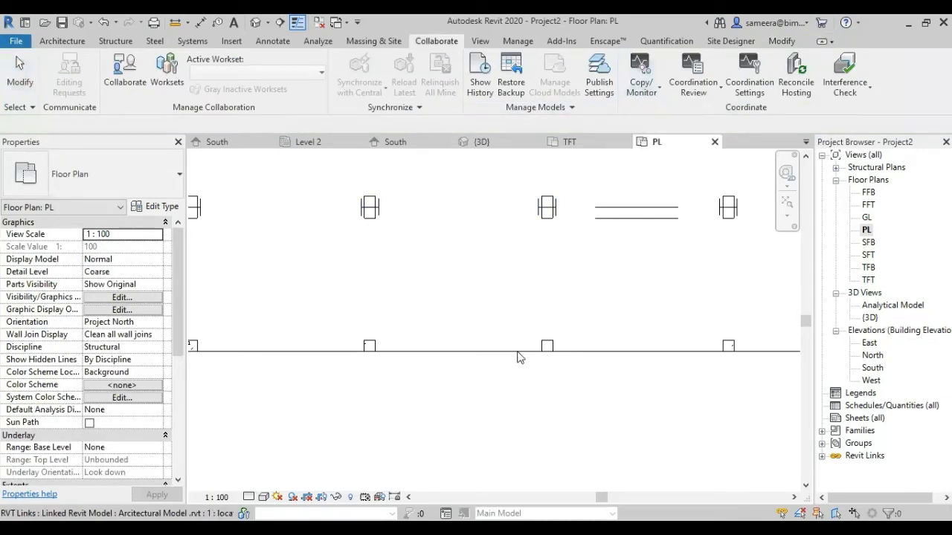
pyautogui.scroll(-5, 505, 339)
pyautogui.click(504, 333)
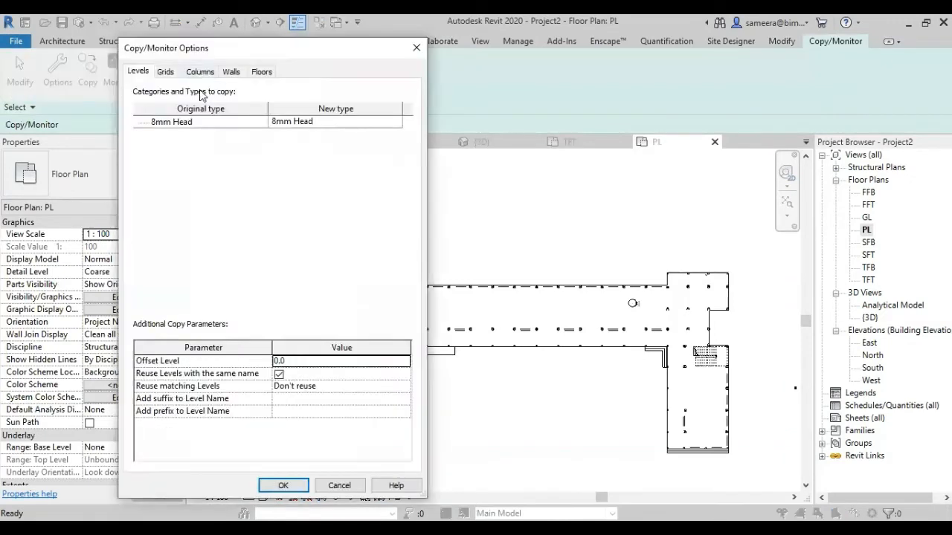
pyautogui.click(200, 71)
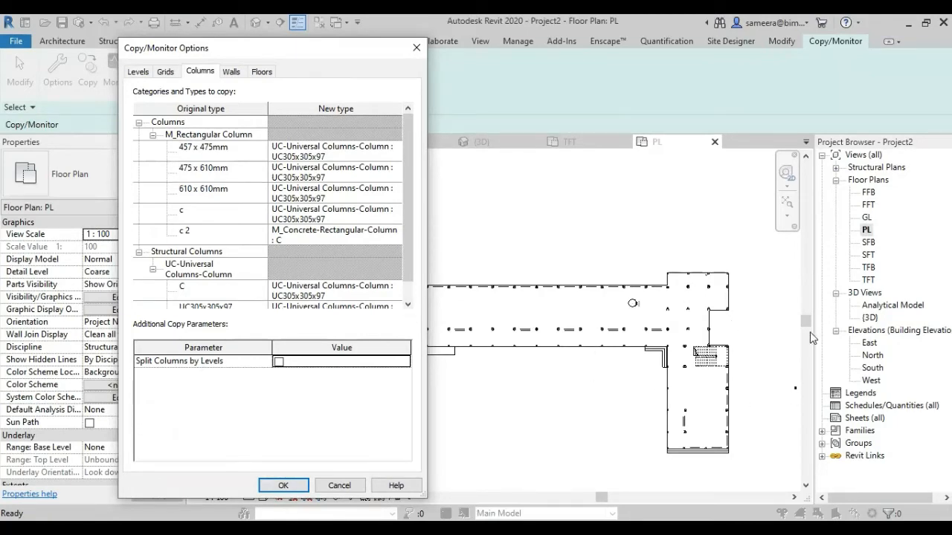
pyautogui.click(283, 485)
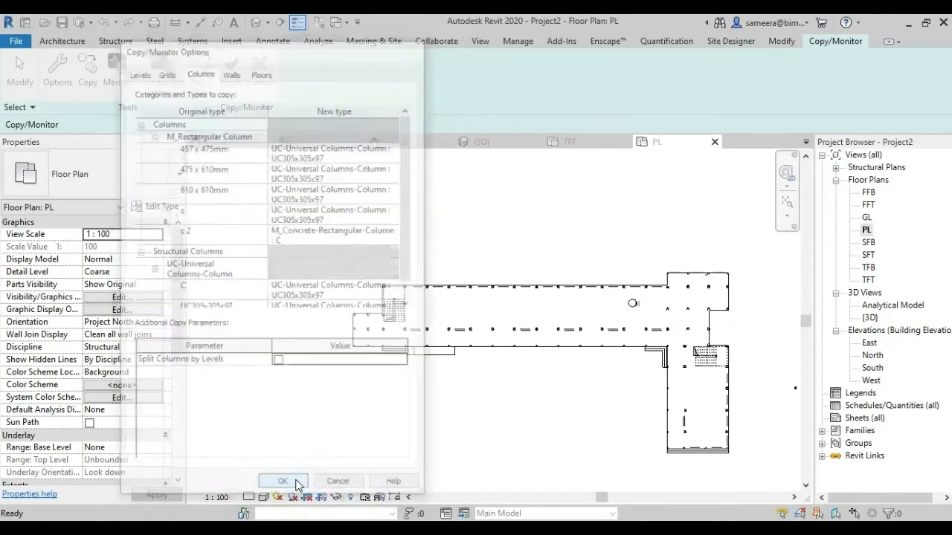
# Step: Check the properties of a copied concrete column along the front edge of the PL plan, and cancel Copy/Monitor
pyautogui.scroll(8, 435, 353)
pyautogui.click(506, 358)
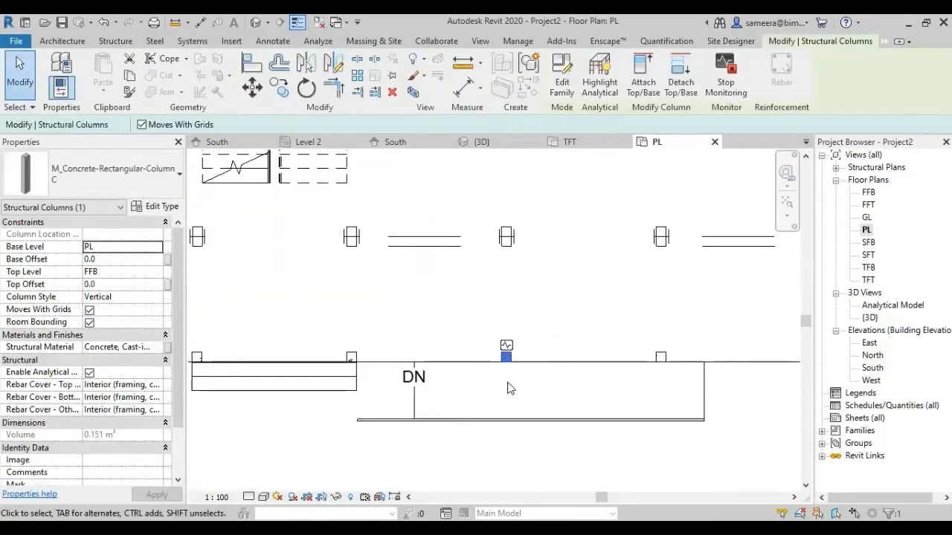
pyautogui.click(290, 440)
pyautogui.scroll(-3, 349, 359)
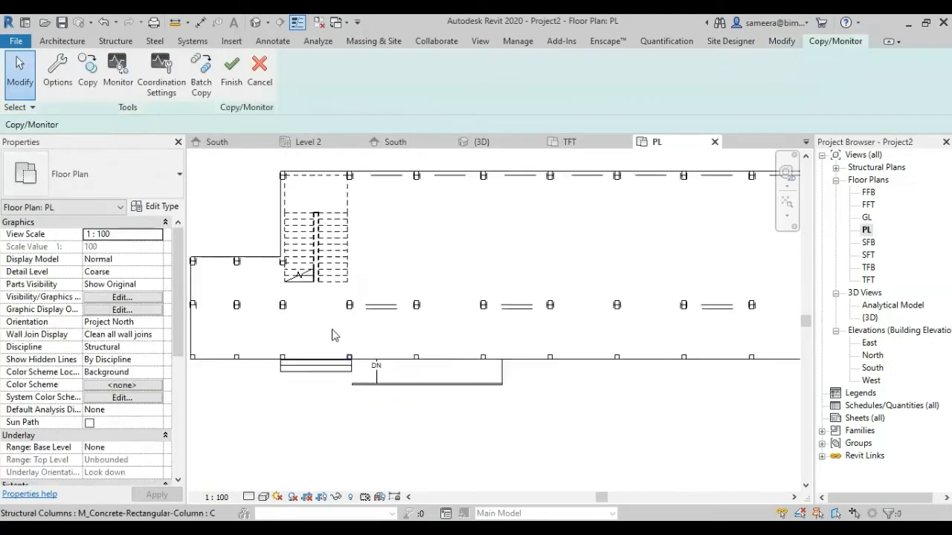
pyautogui.click(260, 71)
pyautogui.scroll(-2, 404, 378)
pyautogui.moveTo(558, 380); pyautogui.dragTo(475, 378, button='middle')
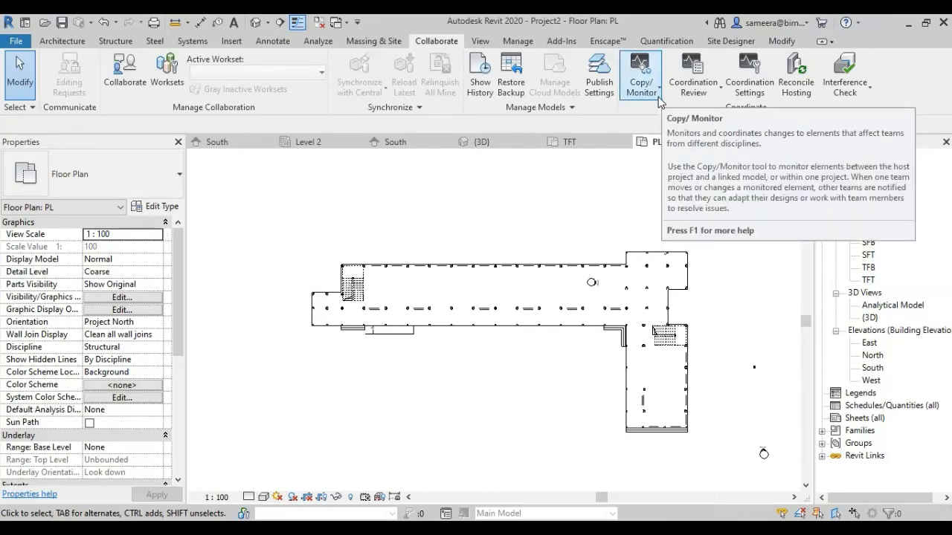
# Step: Create a new legend view named Legend 1 at a scale of 1 : 50
pyautogui.click(493, 43)
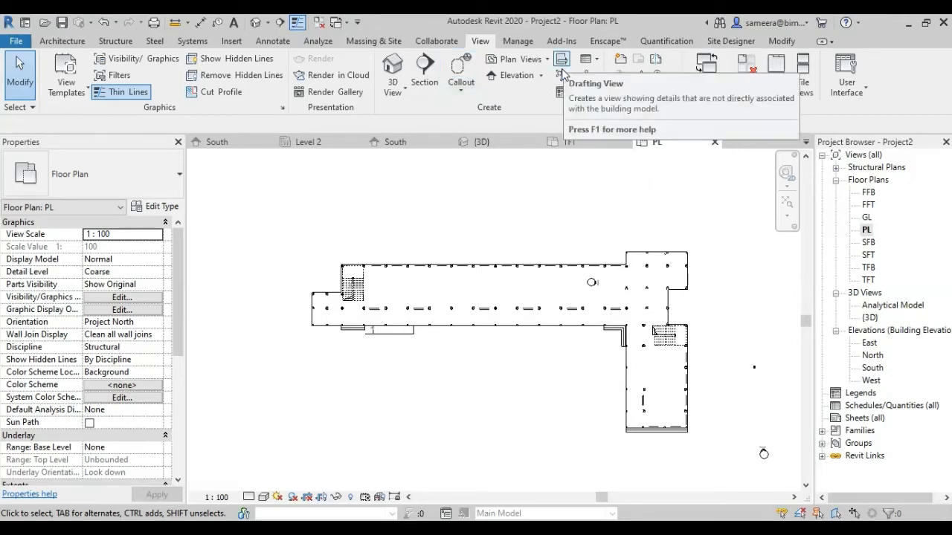
pyautogui.click(565, 91)
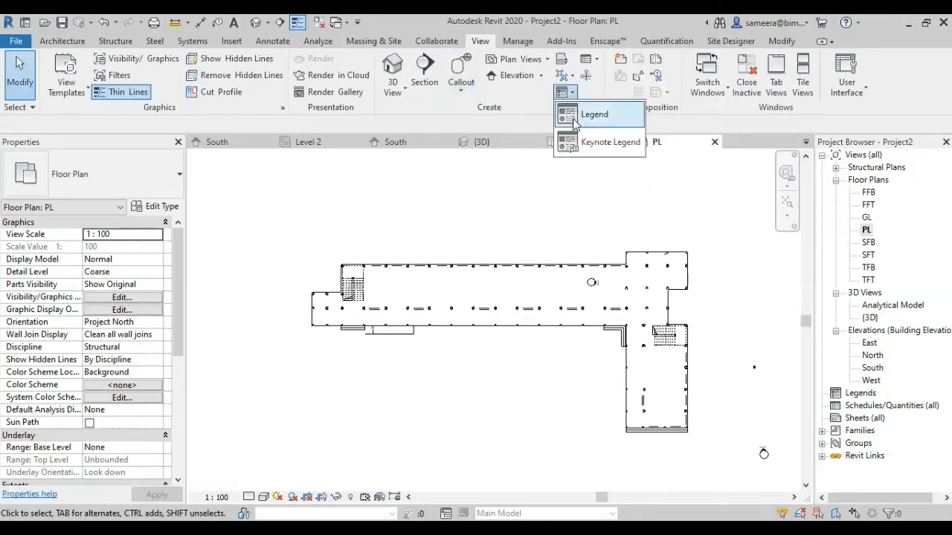
pyautogui.click(575, 116)
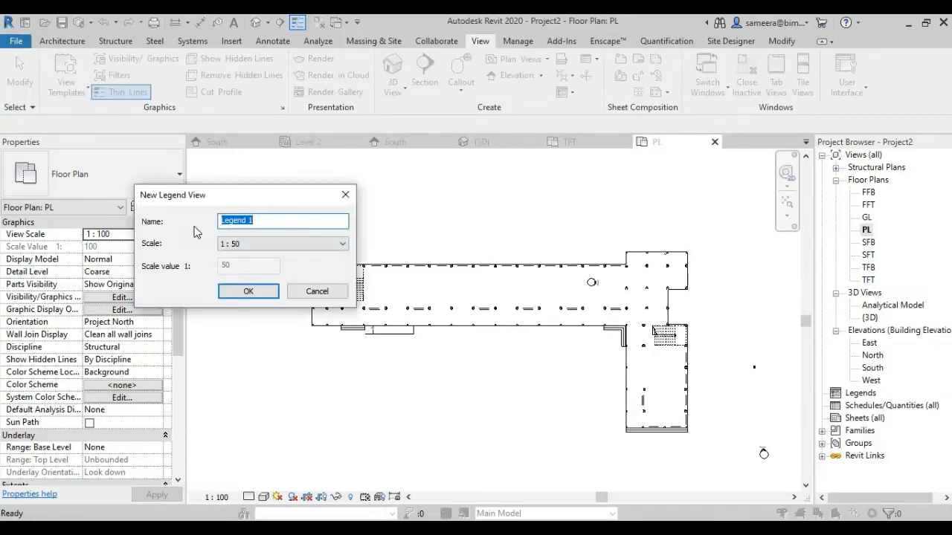
pyautogui.click(243, 292)
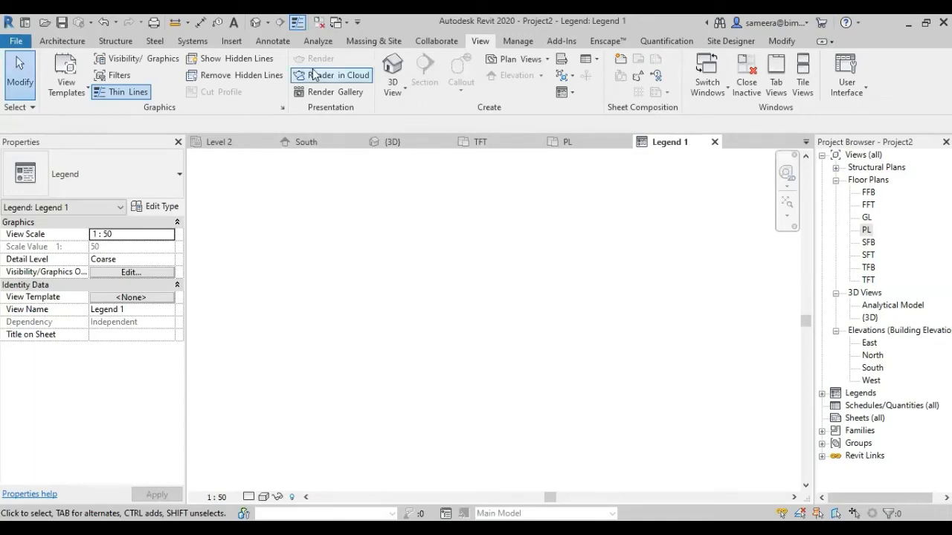
# Step: Place a legend component of the M_Door-Opening 0762 x 2032mm door in Floor Plan view in Legend 1
pyautogui.click(272, 40)
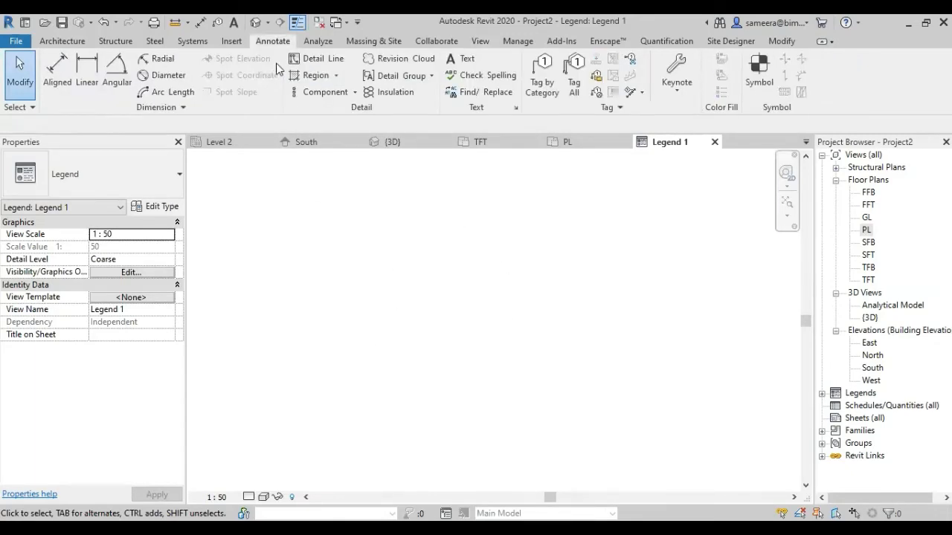
pyautogui.click(355, 93)
pyautogui.click(352, 170)
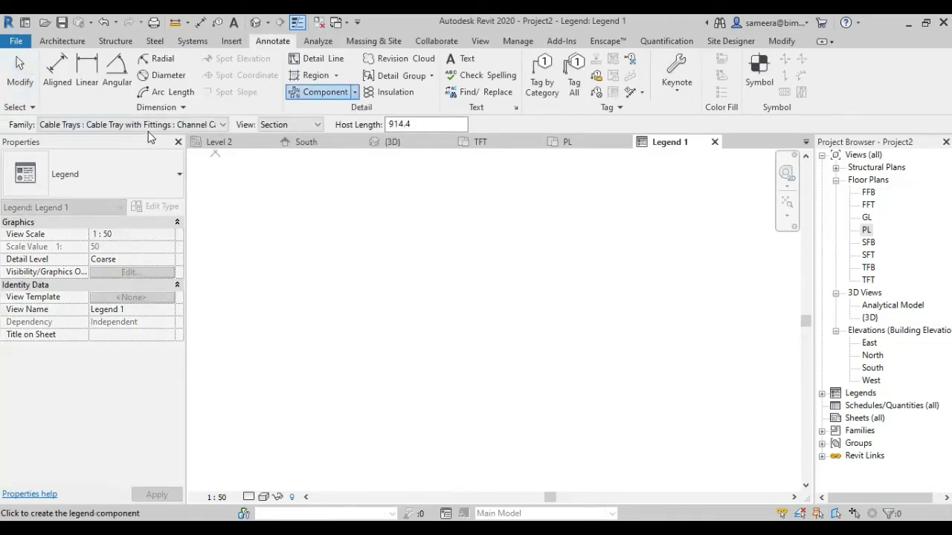
pyautogui.click(148, 126)
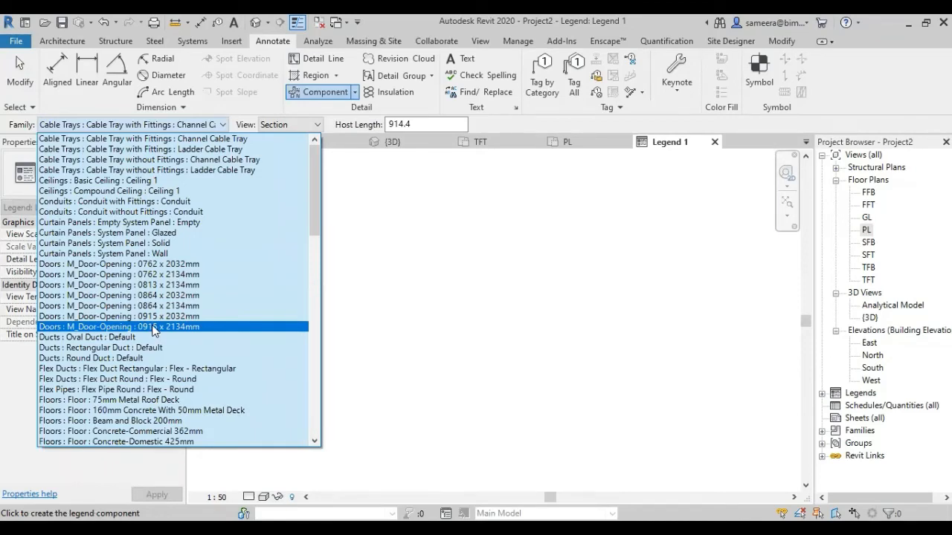
pyautogui.scroll(-2, 143, 348)
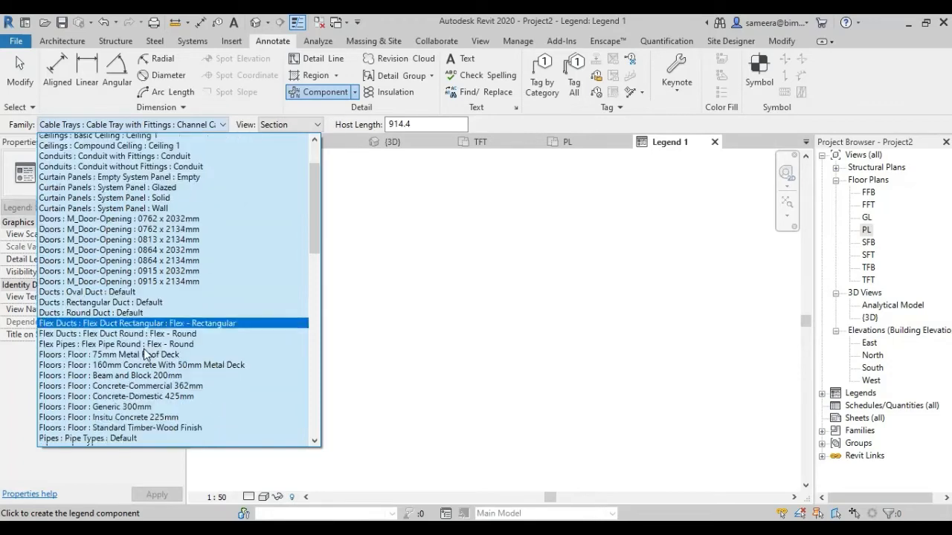
pyautogui.scroll(-12, 143, 349)
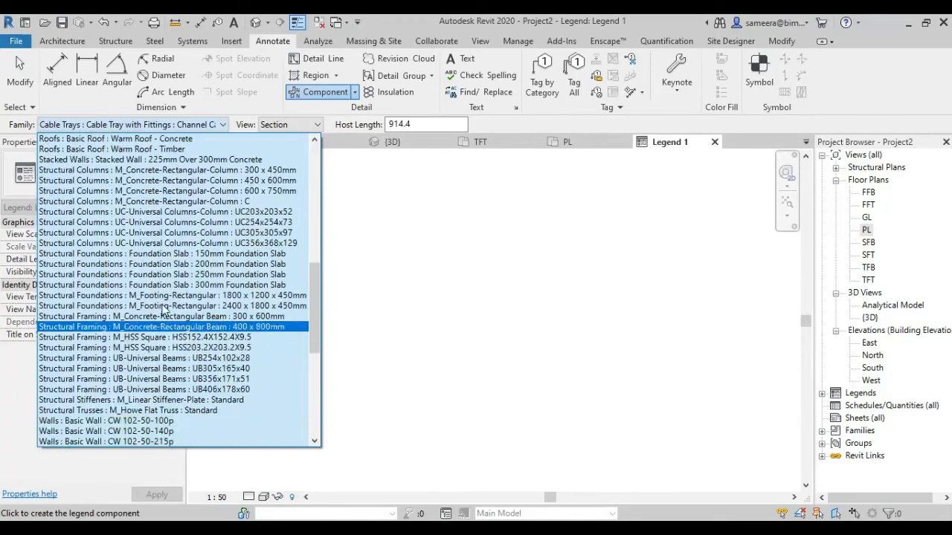
pyautogui.scroll(-6, 165, 328)
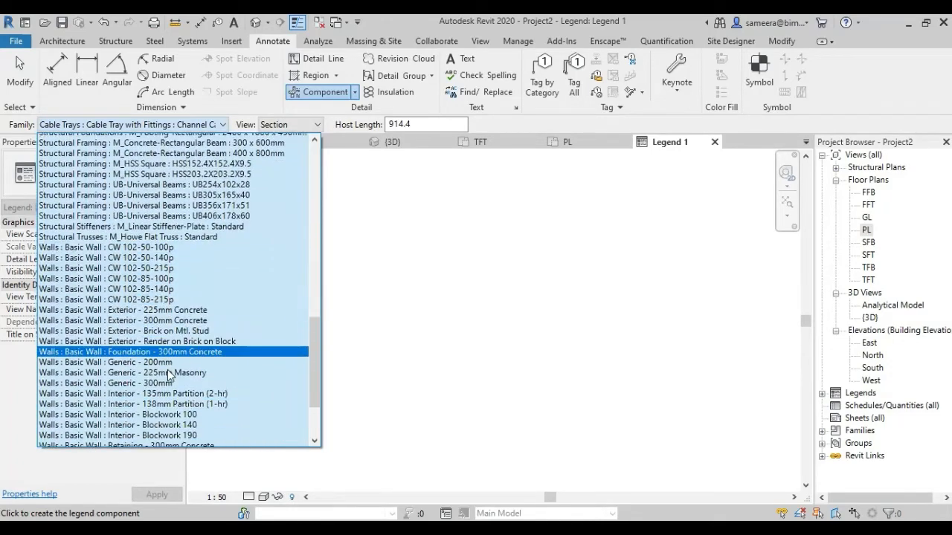
pyautogui.scroll(-4, 168, 376)
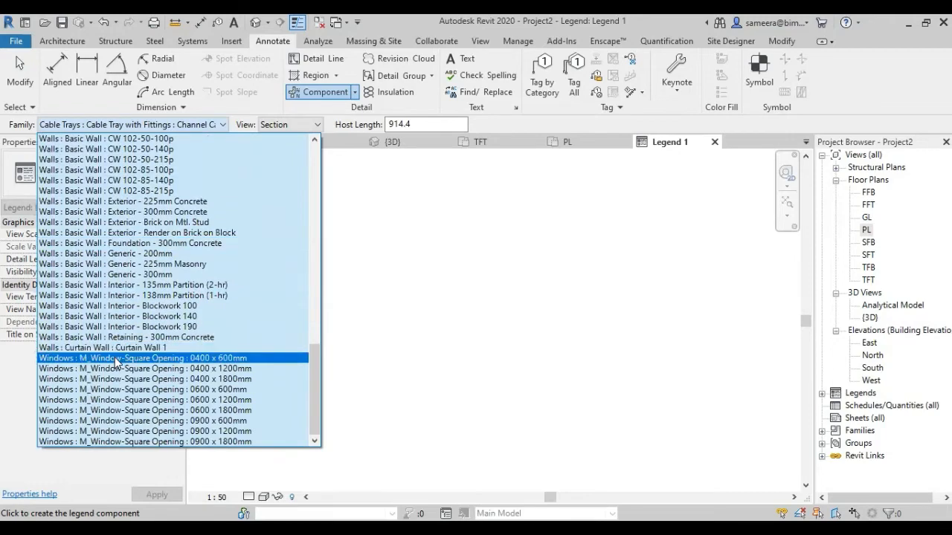
pyautogui.scroll(13, 116, 362)
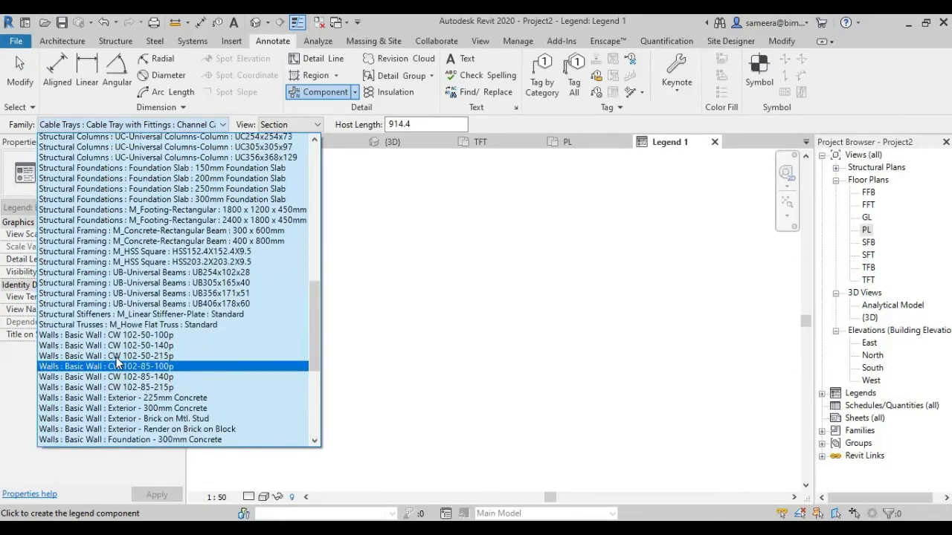
pyautogui.scroll(6, 115, 362)
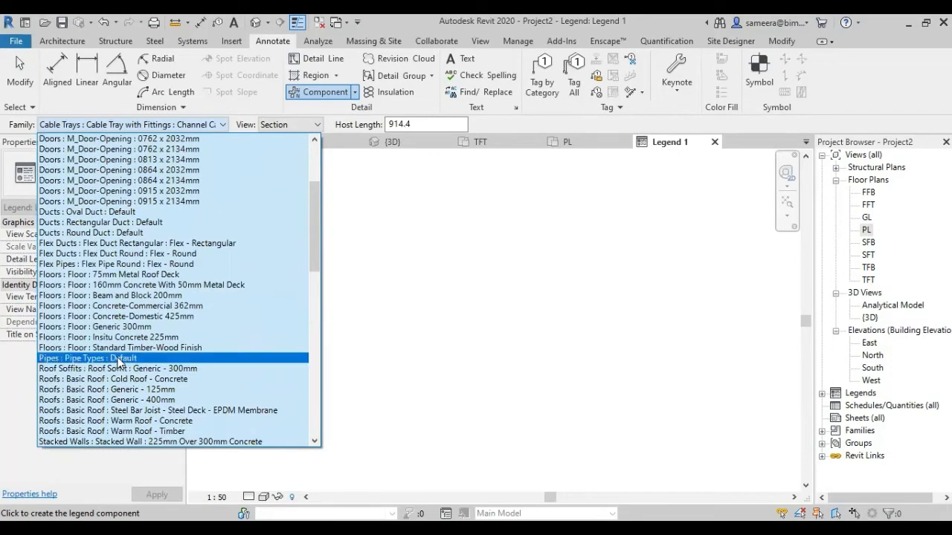
pyautogui.scroll(3, 115, 362)
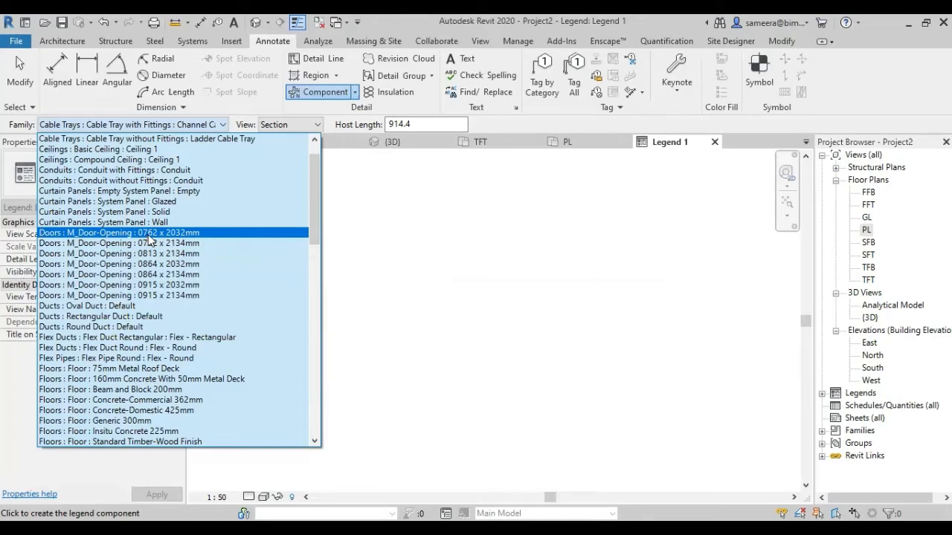
pyautogui.click(148, 234)
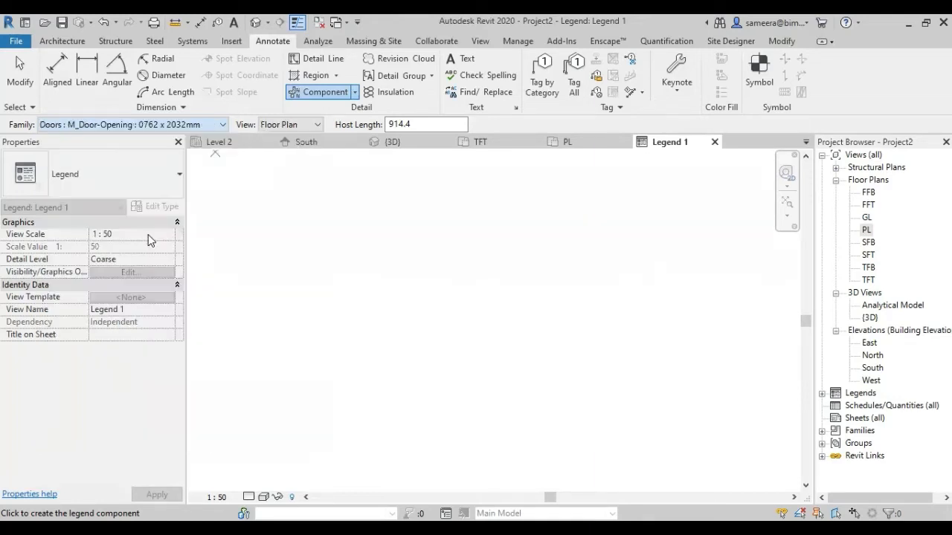
pyautogui.click(285, 124)
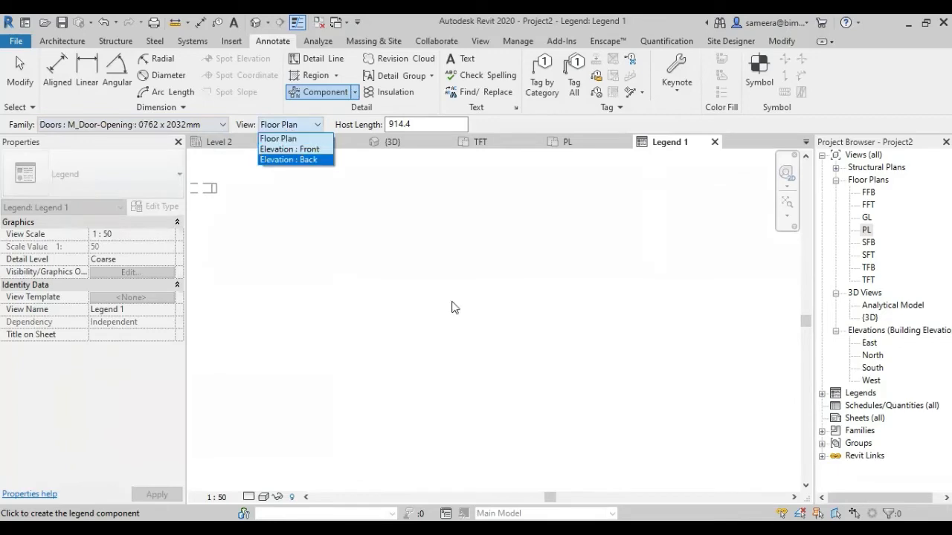
pyautogui.click(279, 138)
# Step: Place the same 0762 x 2032mm door in Elevation : Front view beside its plan symbol
pyautogui.click(301, 127)
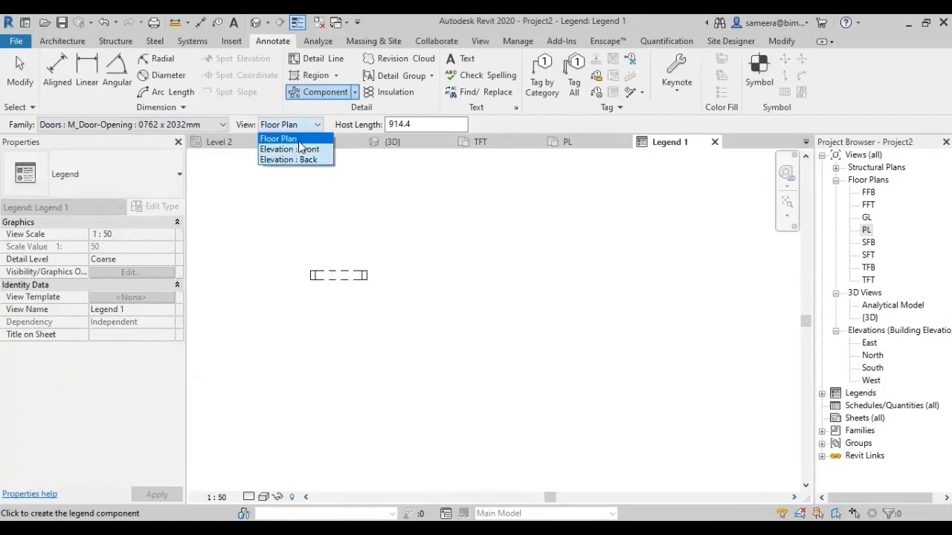
pyautogui.click(297, 148)
pyautogui.click(419, 254)
# Step: Place the M_Door-Opening 0915 x 2032mm door below in Floor Plan and Elevation : Front views, side by side
pyautogui.click(192, 125)
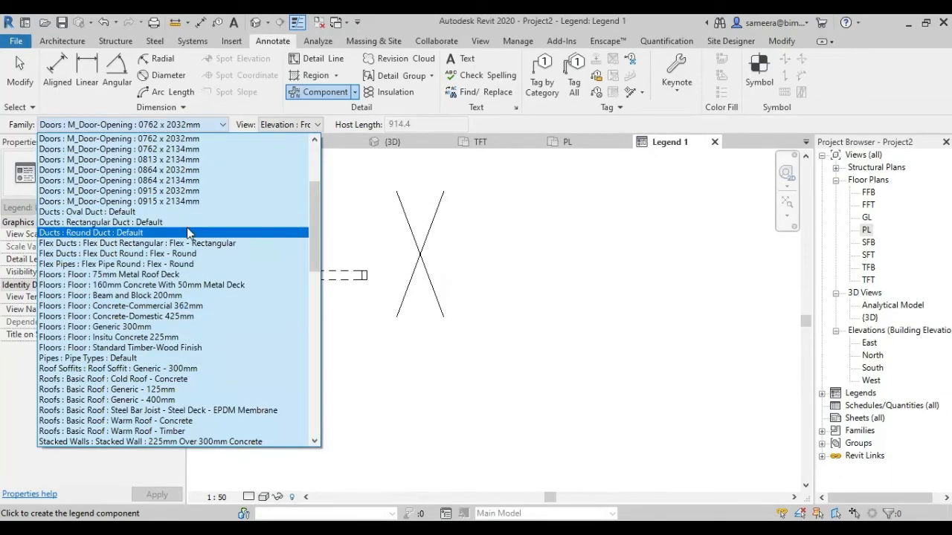
pyautogui.click(195, 191)
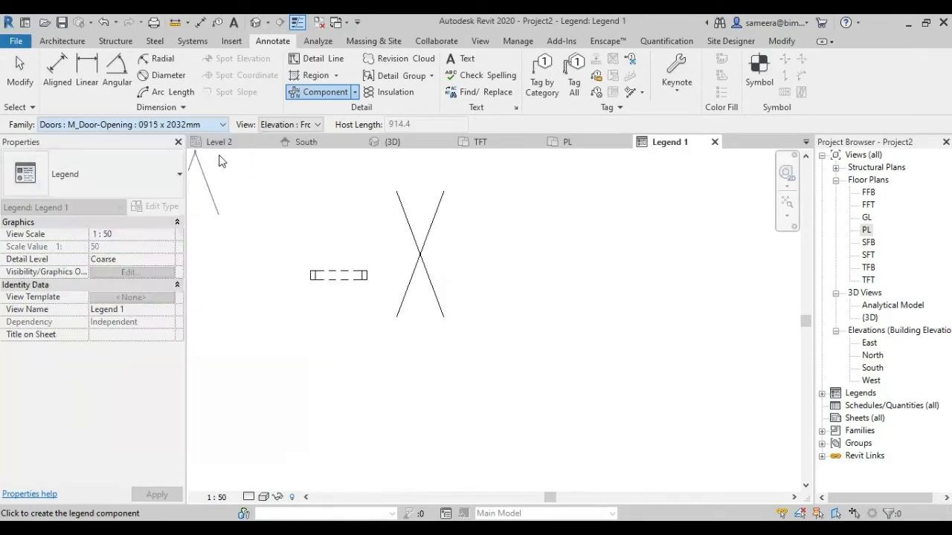
pyautogui.click(277, 125)
pyautogui.click(274, 139)
pyautogui.click(346, 403)
pyautogui.click(314, 127)
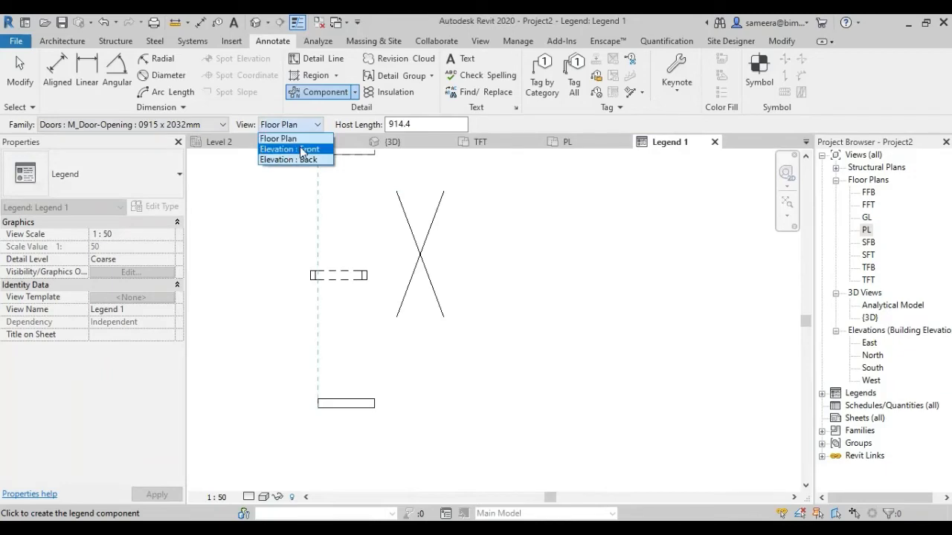
pyautogui.click(286, 150)
pyautogui.click(425, 408)
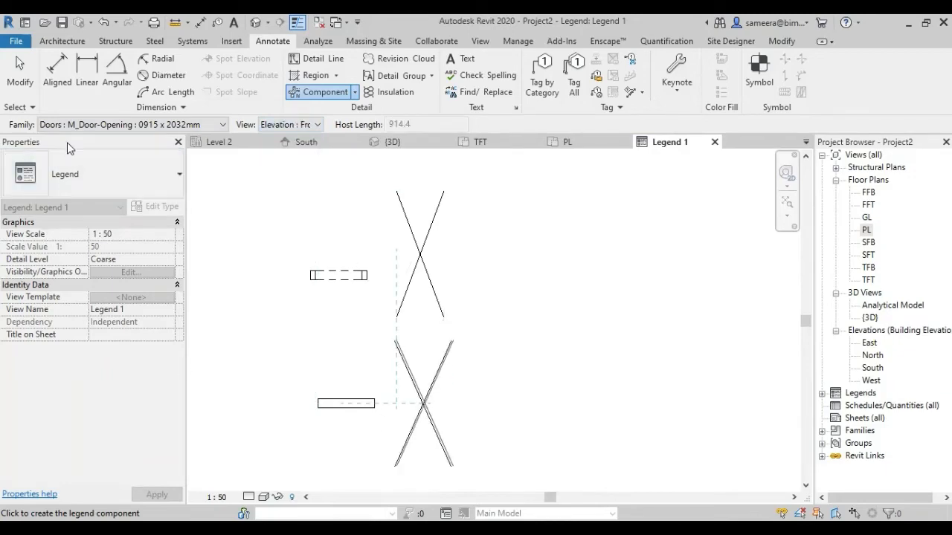
# Step: Place the M_Window-Square Opening 0400 x 1800mm below the doors in Floor Plan and Elevation : Front views, and finish placing components
pyautogui.click(100, 126)
pyautogui.scroll(-15, 131, 368)
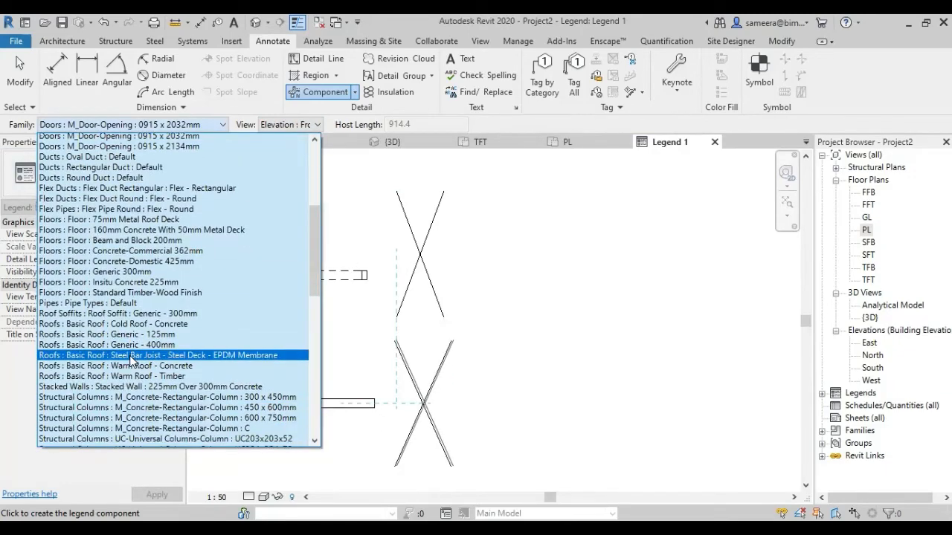
pyautogui.click(136, 378)
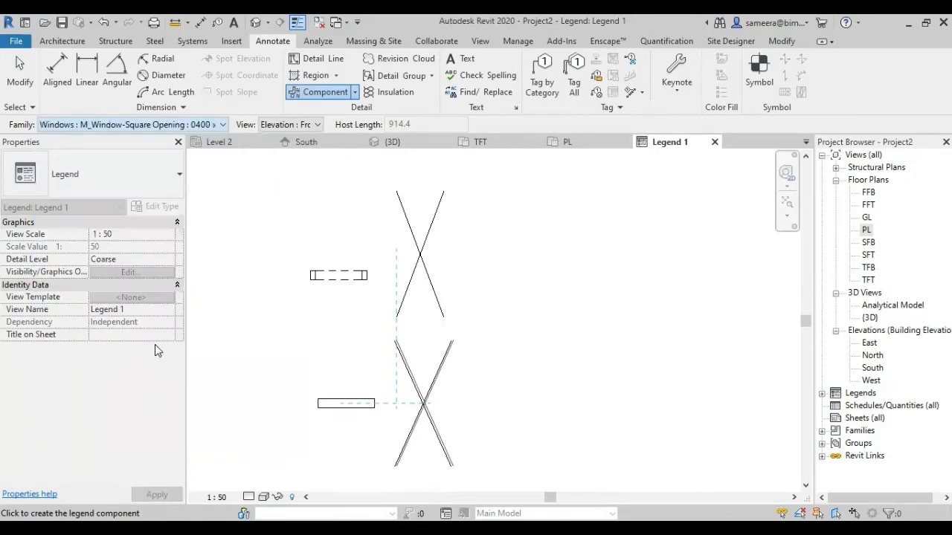
pyautogui.click(279, 126)
pyautogui.click(277, 138)
pyautogui.scroll(-2, 325, 328)
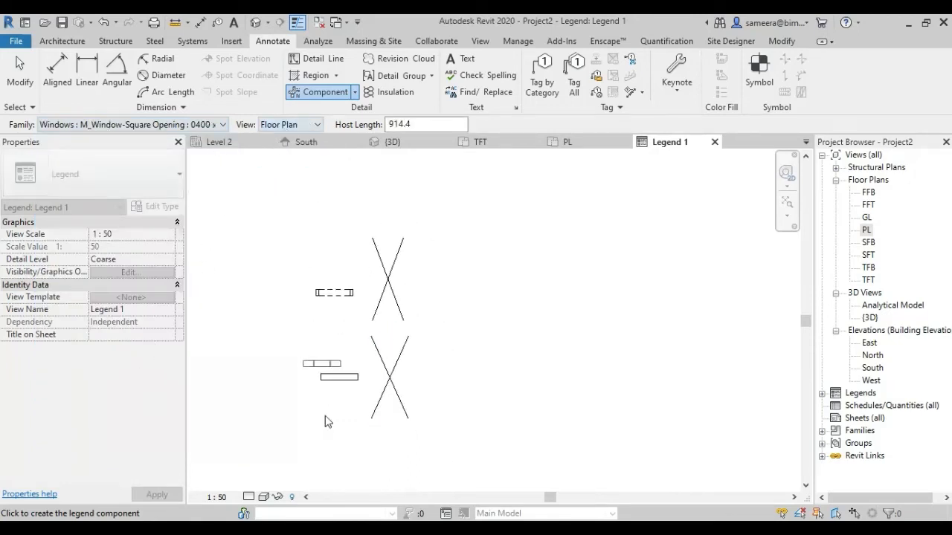
pyautogui.click(339, 458)
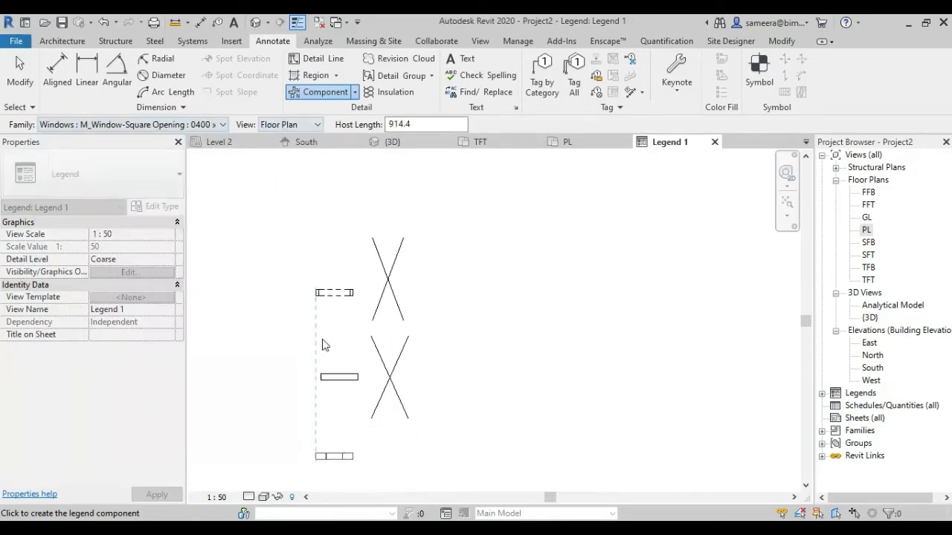
pyautogui.click(313, 125)
pyautogui.click(309, 149)
pyautogui.click(398, 464)
pyautogui.click(5, 85)
# Step: Examine the placed legend components, checking the properties and outline of the 0915 x 2032mm door's front elevation
pyautogui.moveTo(480, 405); pyautogui.dragTo(467, 344, button='middle')
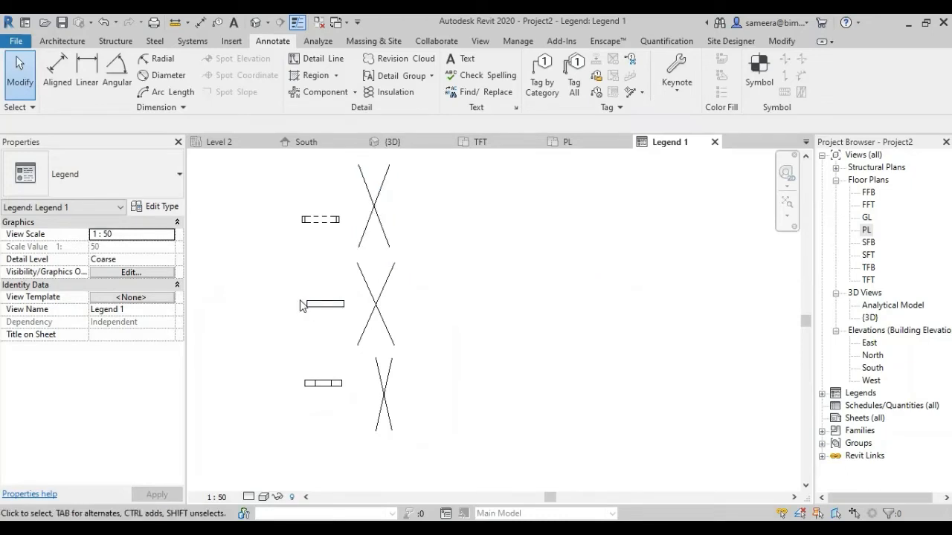
pyautogui.click(363, 336)
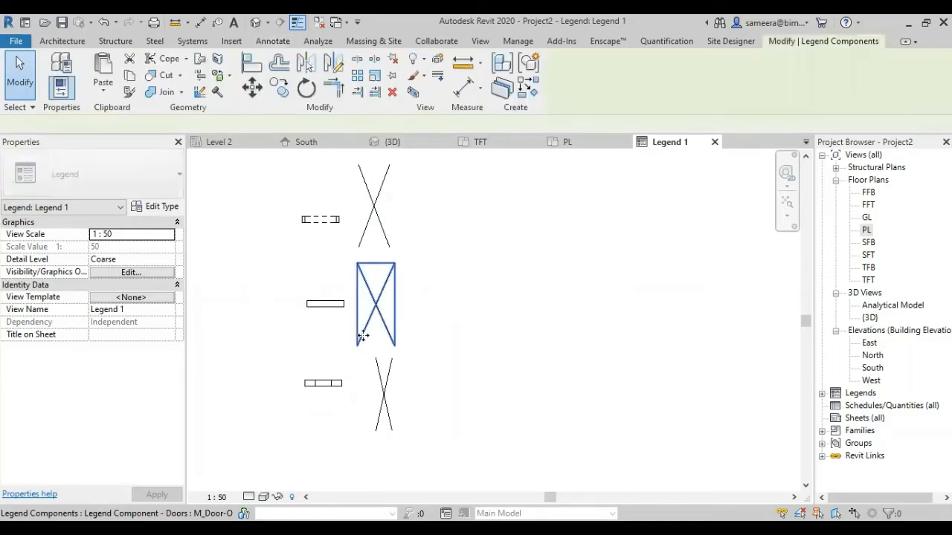
pyautogui.scroll(2, 363, 336)
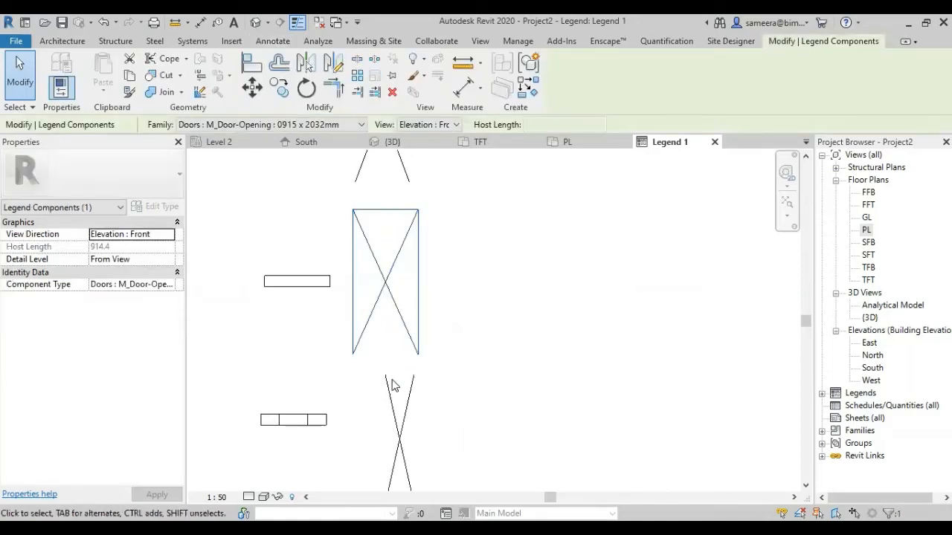
pyautogui.scroll(-2, 394, 385)
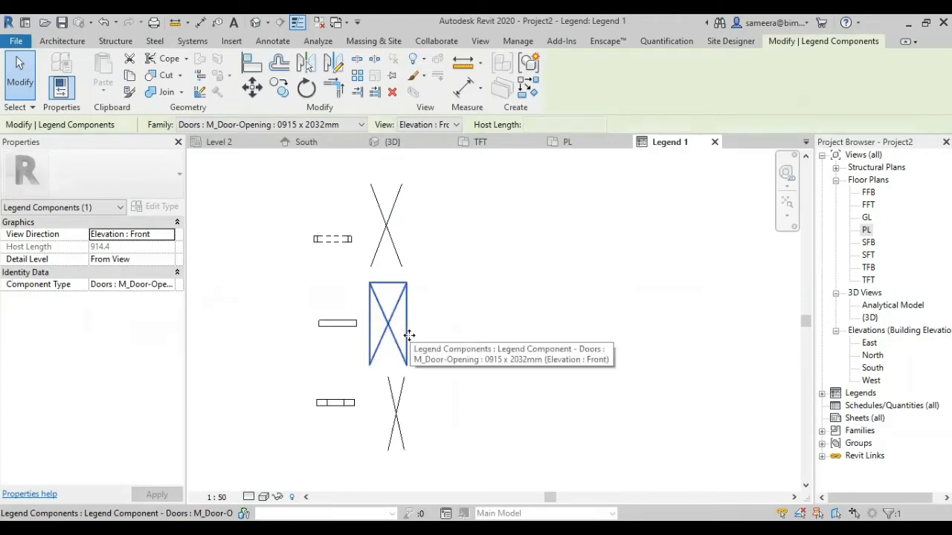
pyautogui.click(439, 367)
pyautogui.scroll(3, 346, 312)
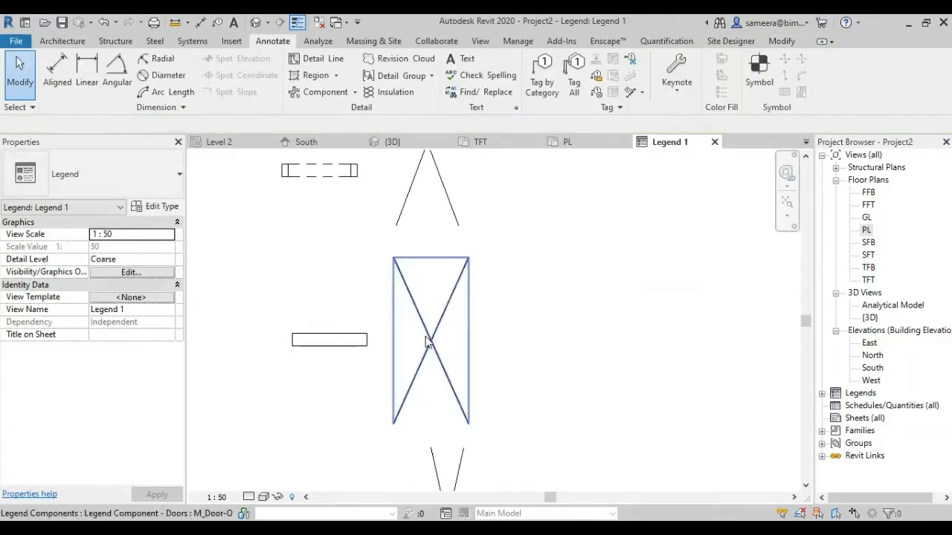
pyautogui.scroll(-2, 426, 341)
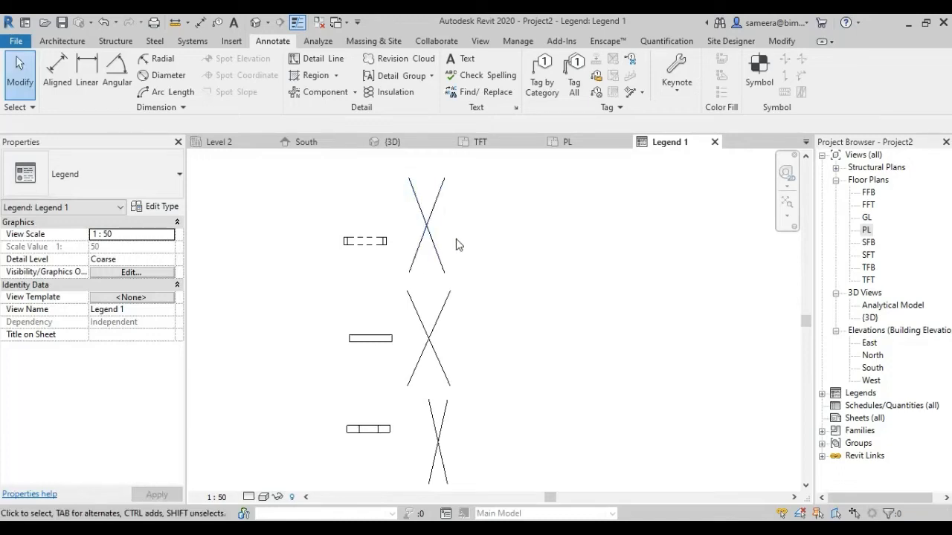
# Step: Create a new sheet with the A1 metric titleblock
pyautogui.click(492, 43)
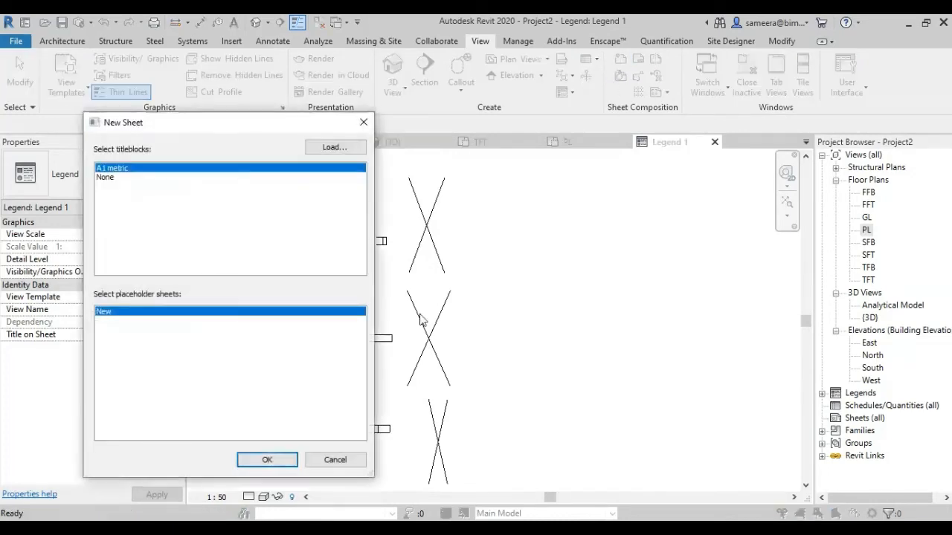
pyautogui.click(268, 461)
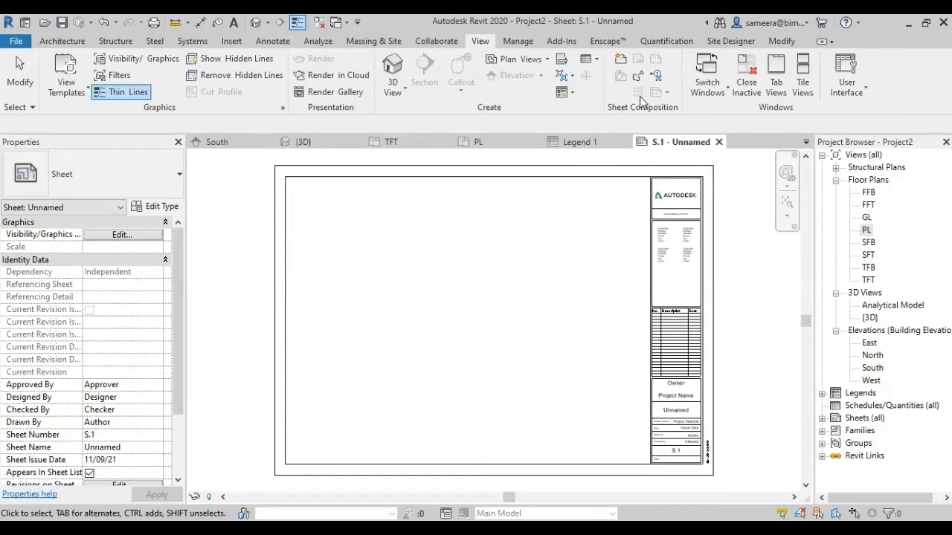
pyautogui.press('Escape')
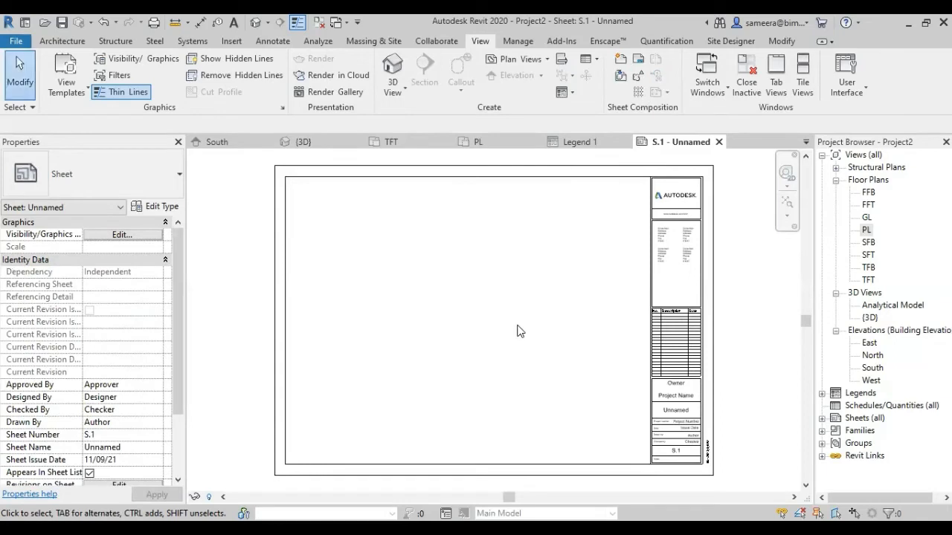
# Step: Add a guide grid to the new sheet and set its guide spacing to 100 mm
pyautogui.click(638, 91)
pyautogui.click(421, 360)
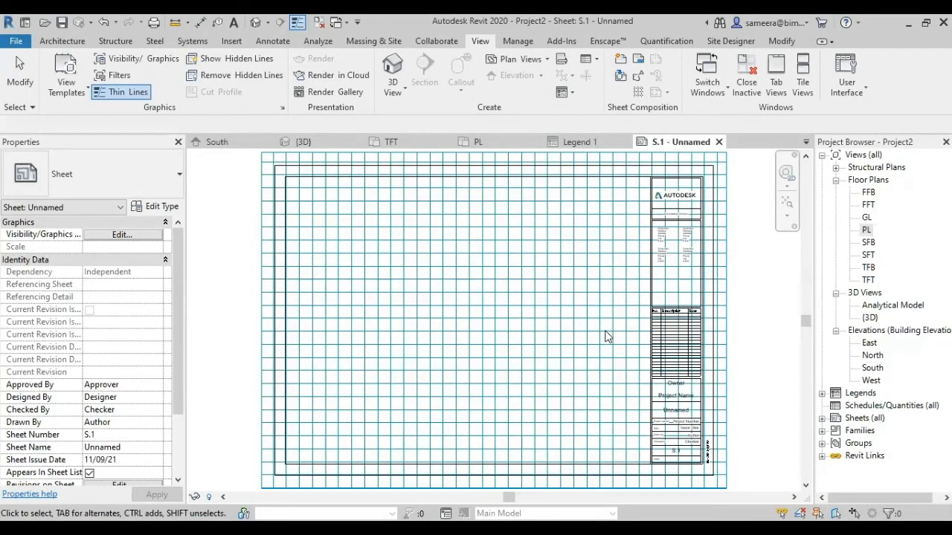
pyautogui.click(260, 317)
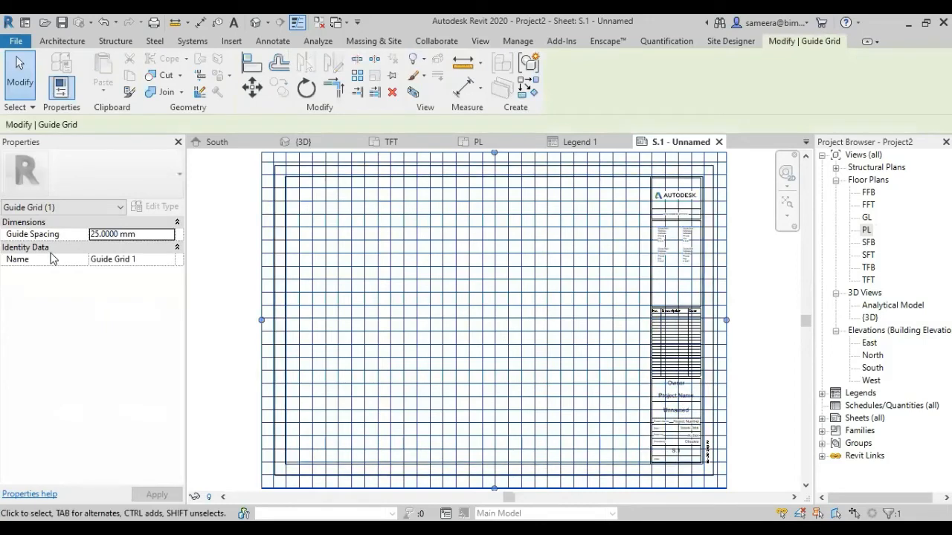
pyautogui.click(144, 236)
pyautogui.write('100')
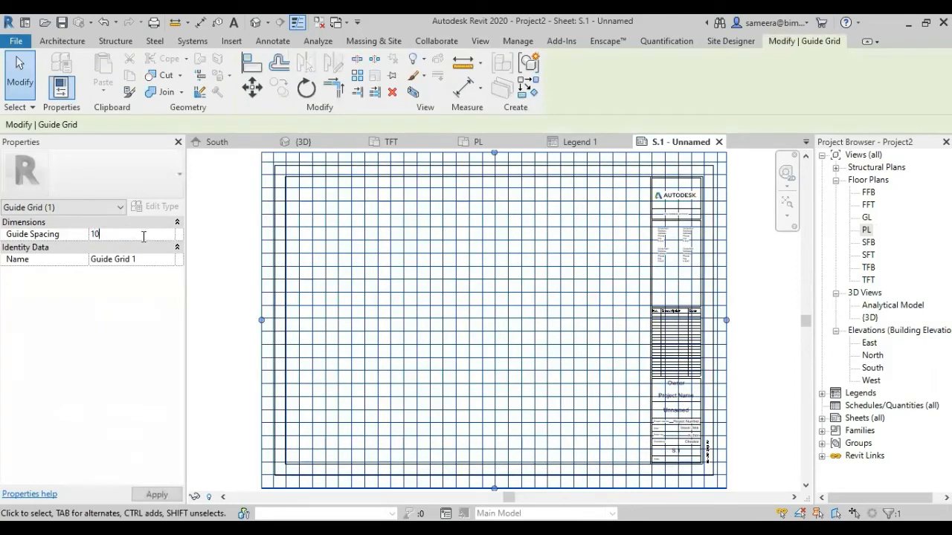
pyautogui.press('Return')
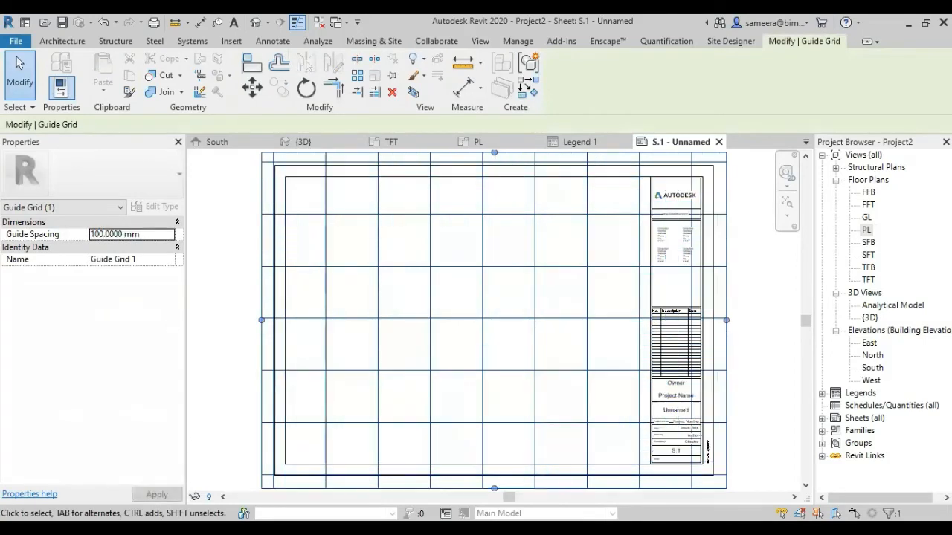
pyautogui.click(208, 393)
pyautogui.scroll(-3, 314, 383)
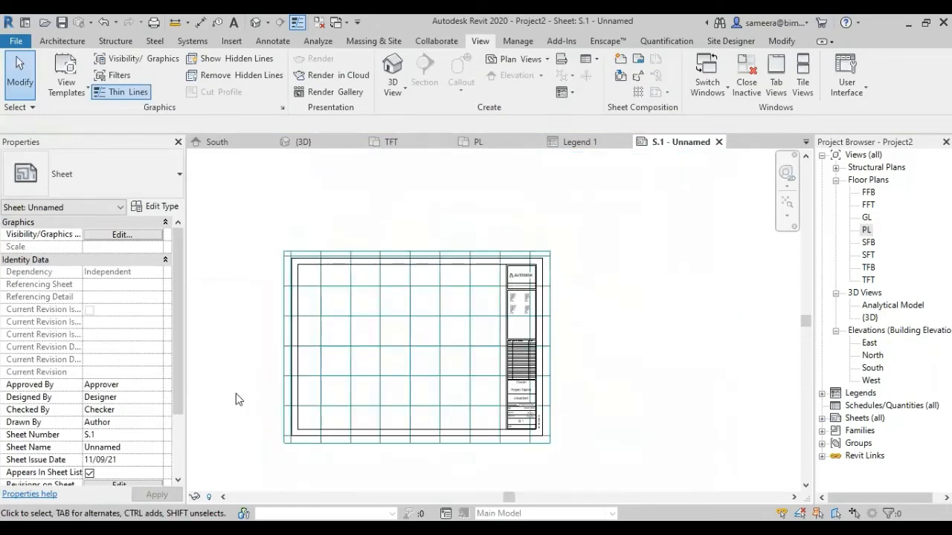
# Step: Browse the project materials and examine the appearance settings of the Boundary Condition – Z-Axis material
pyautogui.scroll(2, 236, 395)
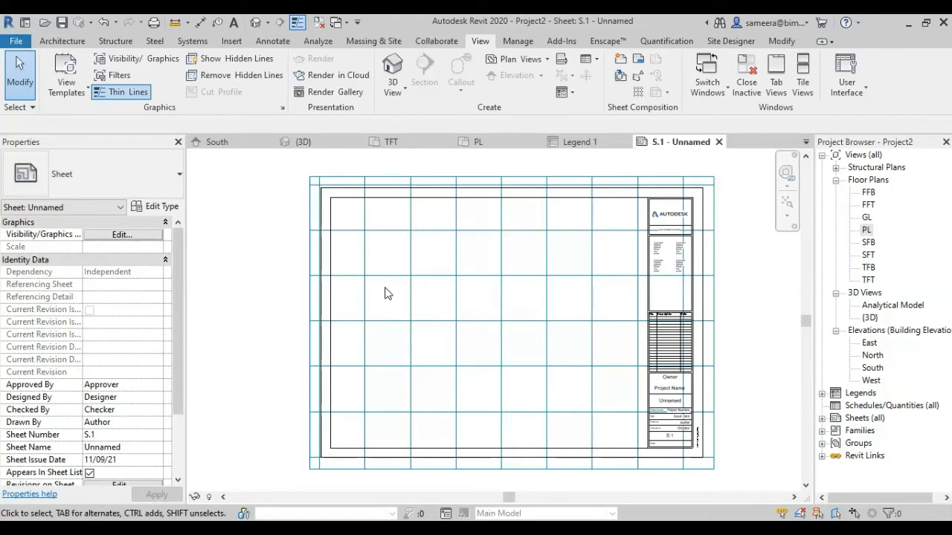
pyautogui.click(499, 197)
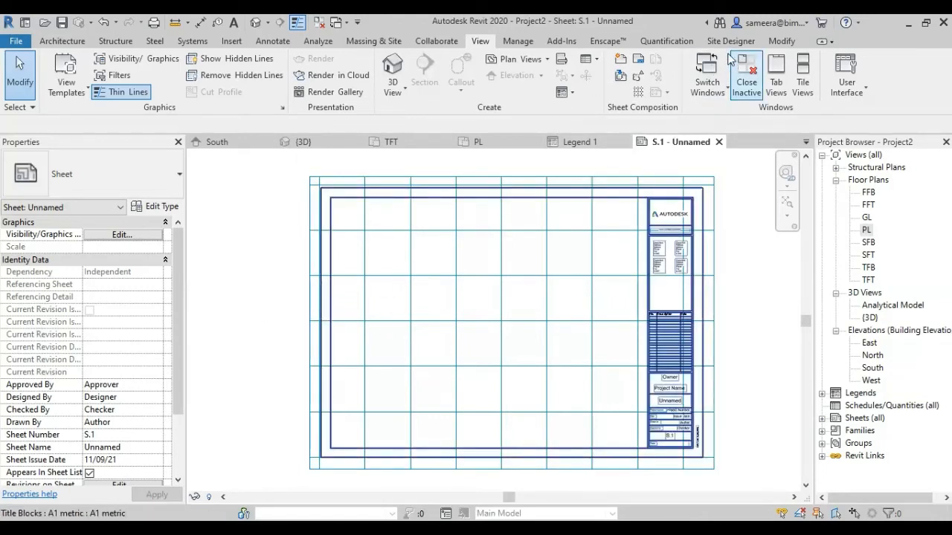
pyautogui.click(518, 41)
pyautogui.click(20, 75)
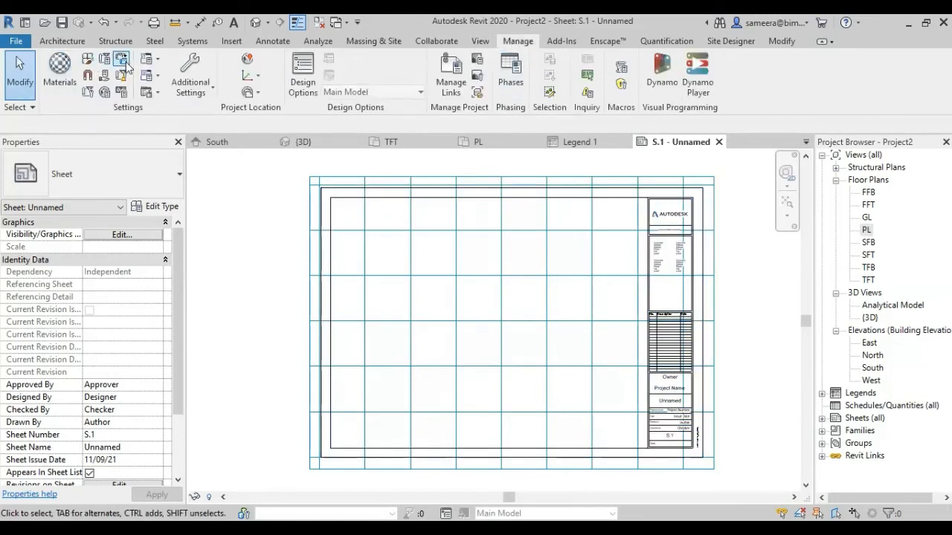
pyautogui.click(62, 83)
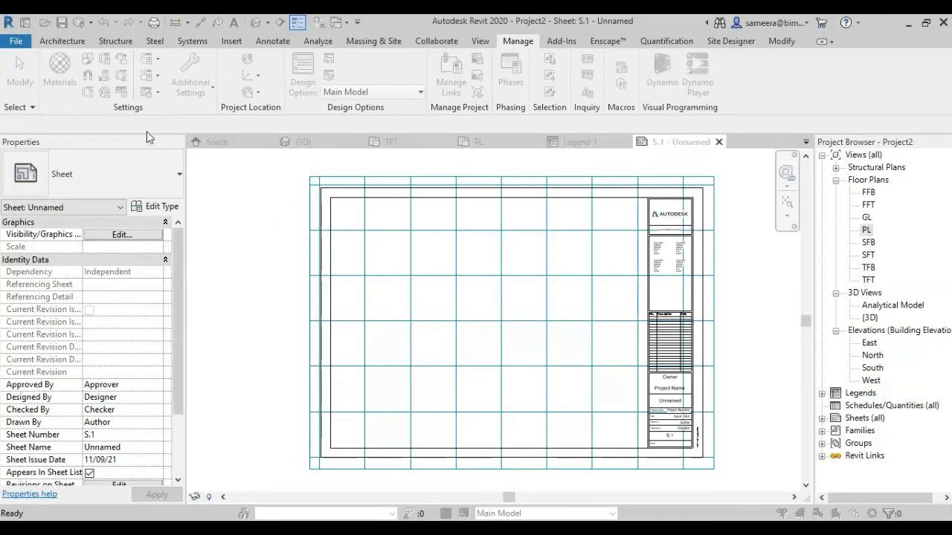
pyautogui.scroll(10, 301, 357)
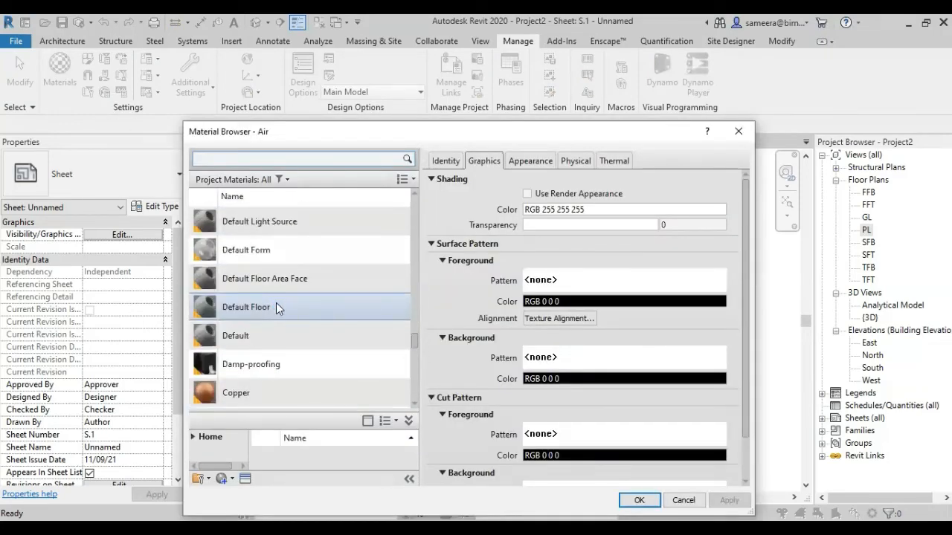
pyautogui.scroll(-10, 277, 305)
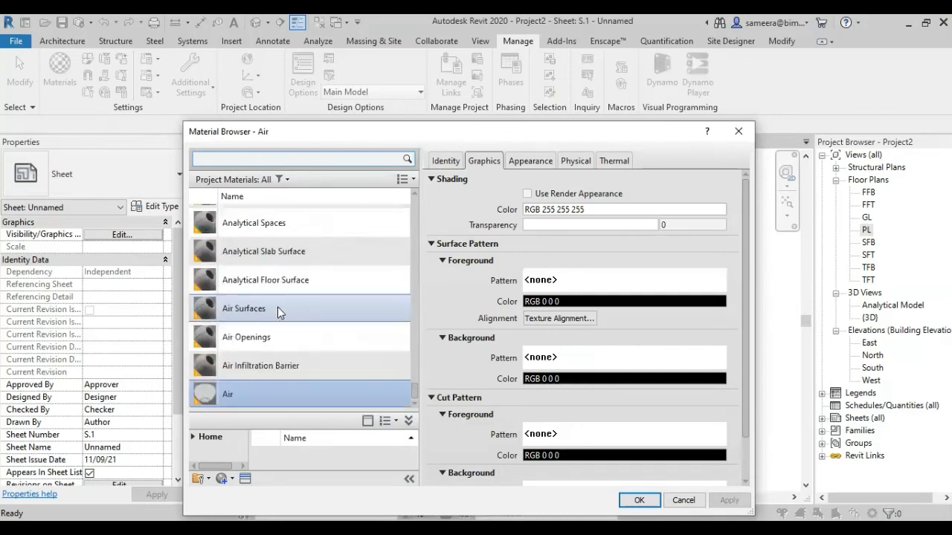
pyautogui.scroll(5, 277, 307)
pyautogui.click(279, 301)
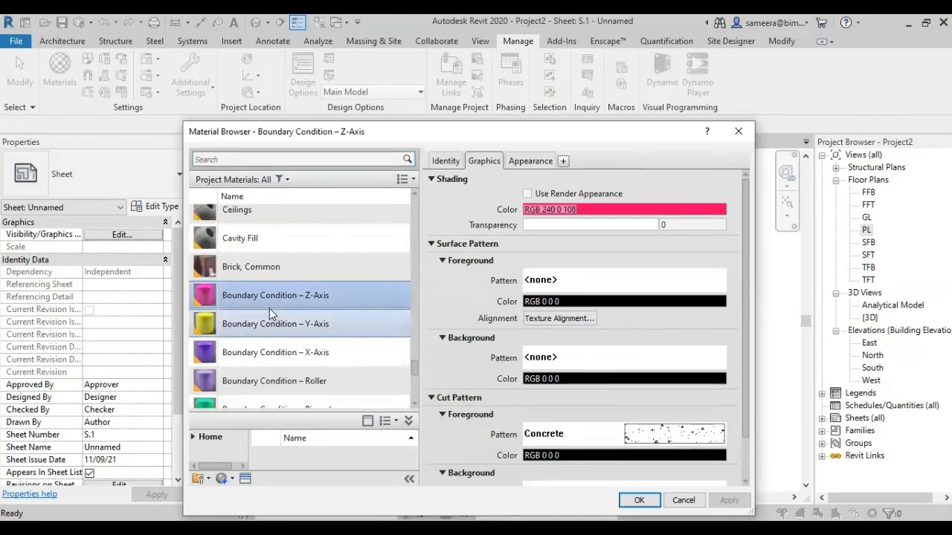
pyautogui.click(530, 160)
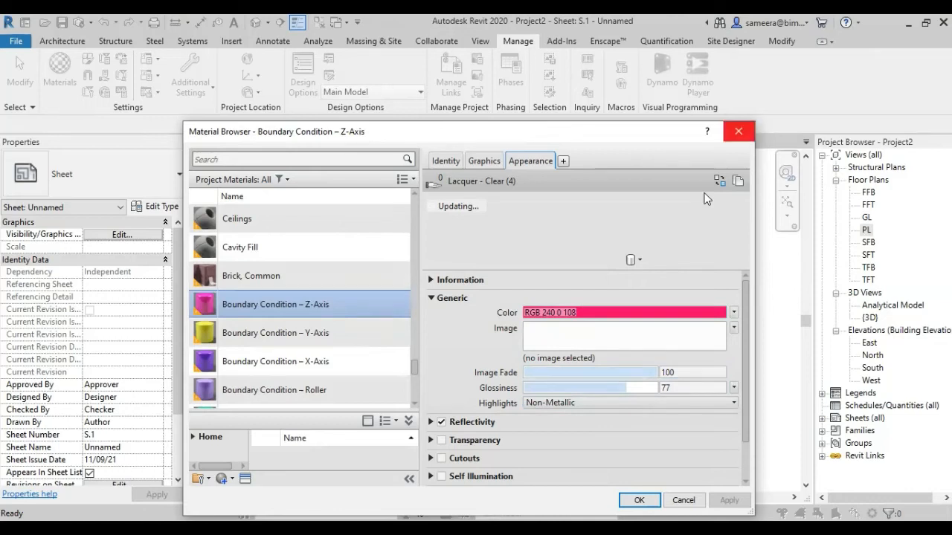
pyautogui.click(738, 131)
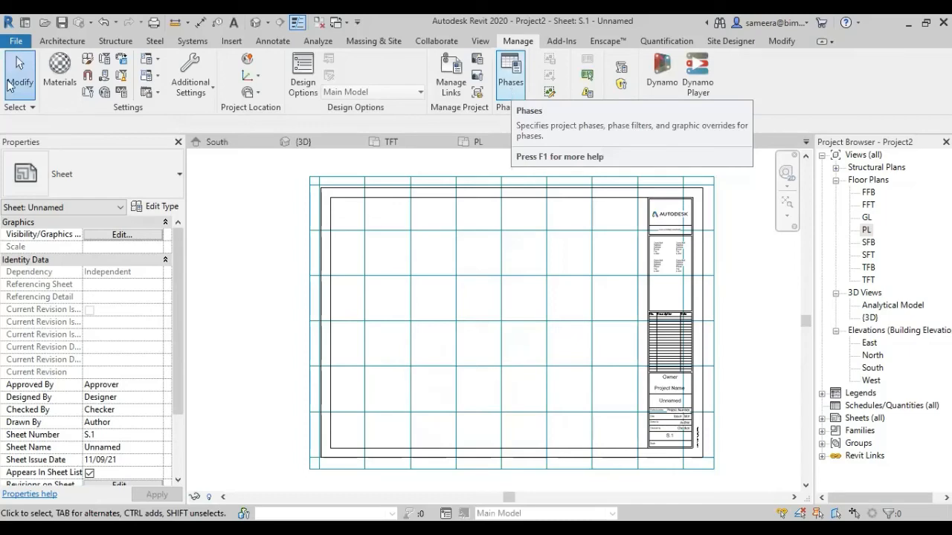
# Step: Open the PL floor plan and review the project's warnings, expanding the identical-instances entry and selecting Warning 1
pyautogui.doubleClick(868, 229)
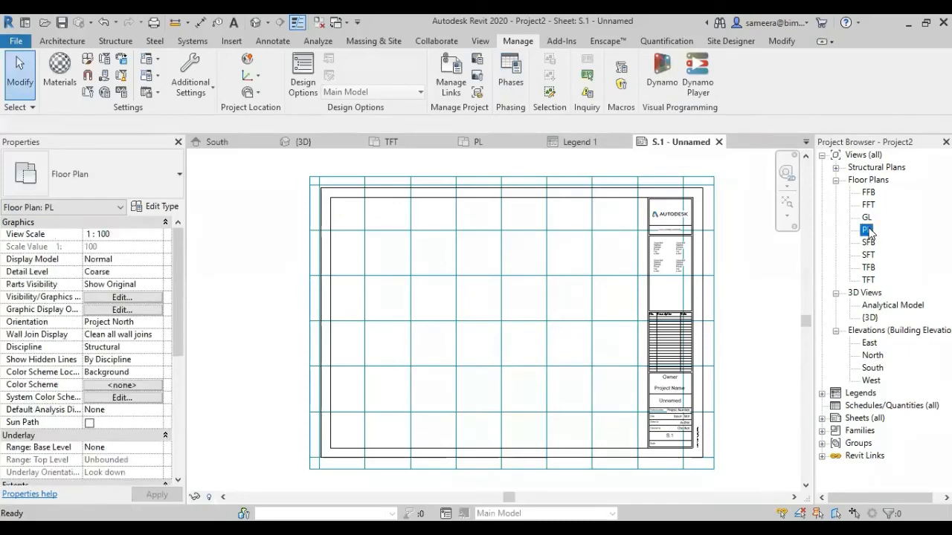
pyautogui.scroll(4, 435, 329)
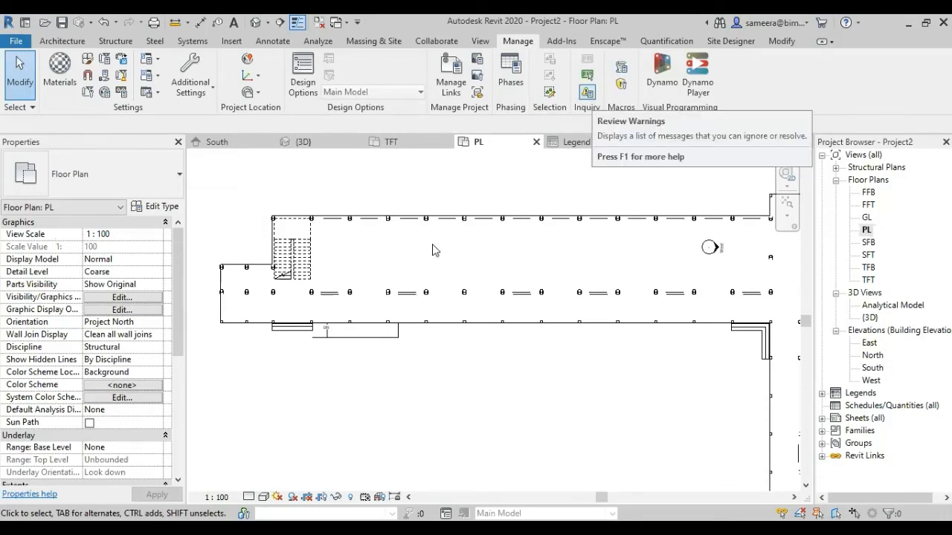
pyautogui.scroll(-2, 292, 317)
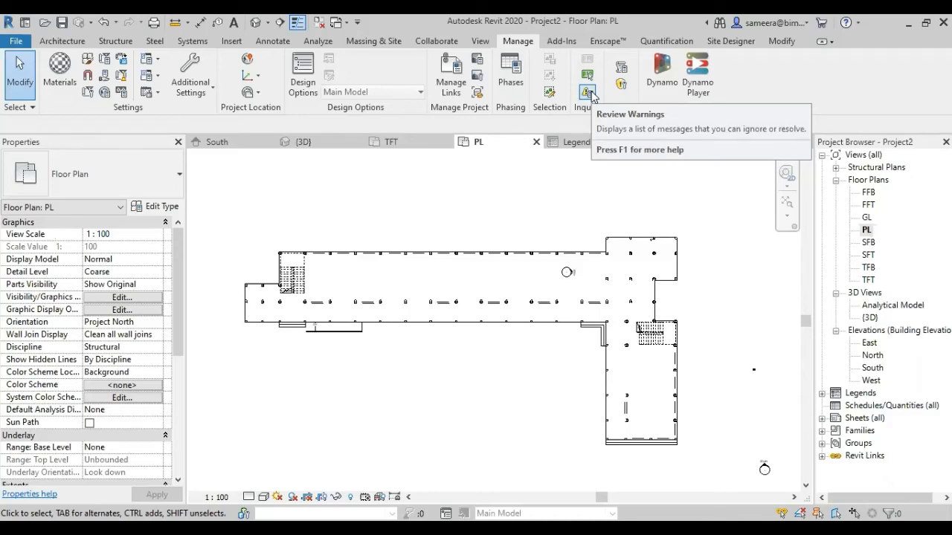
pyautogui.click(588, 154)
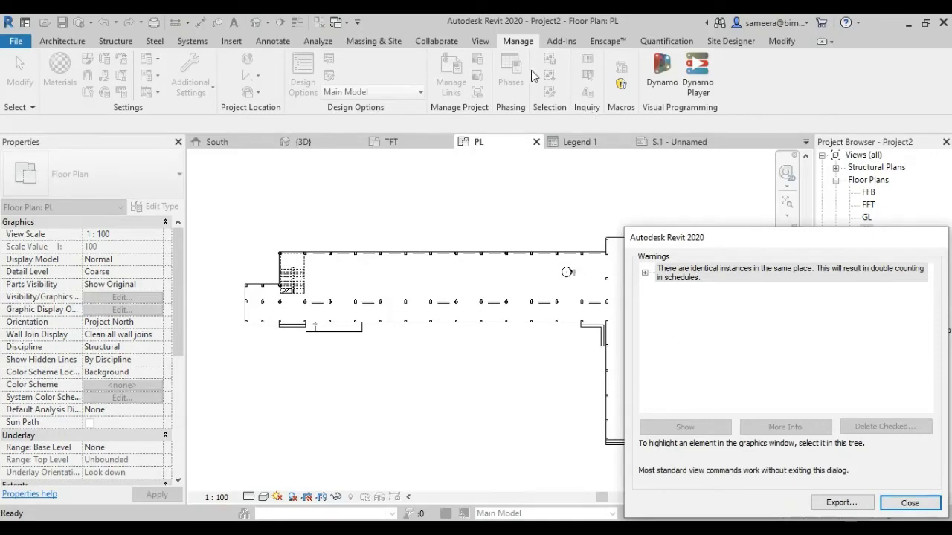
pyautogui.click(645, 273)
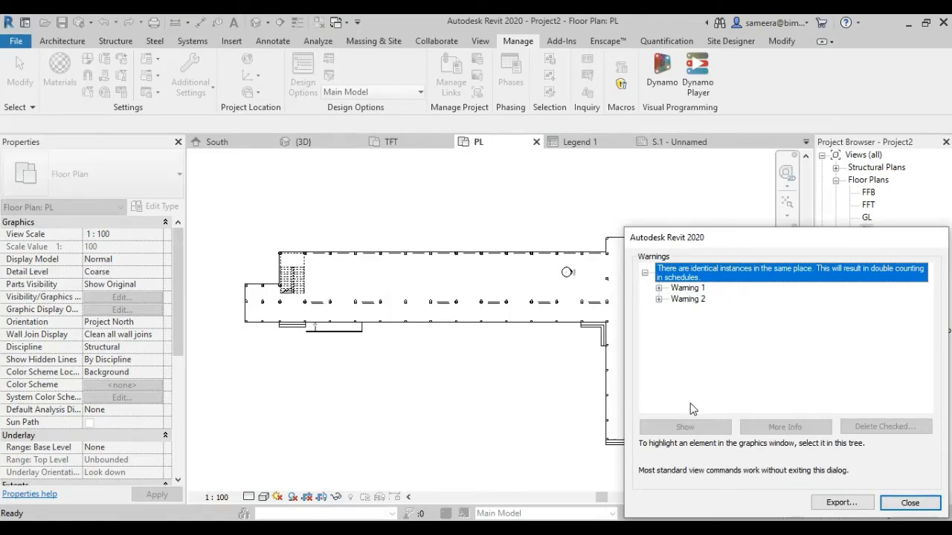
pyautogui.click(688, 288)
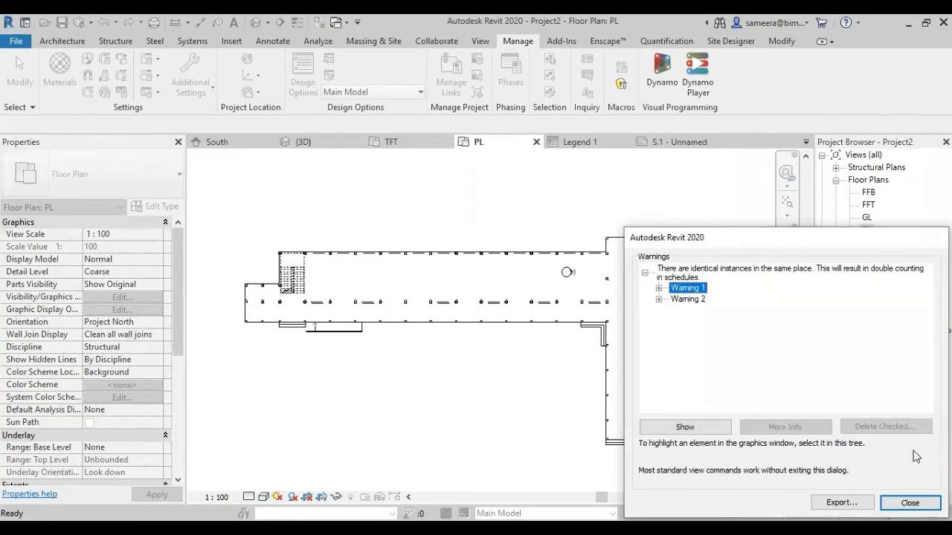
pyautogui.click(909, 502)
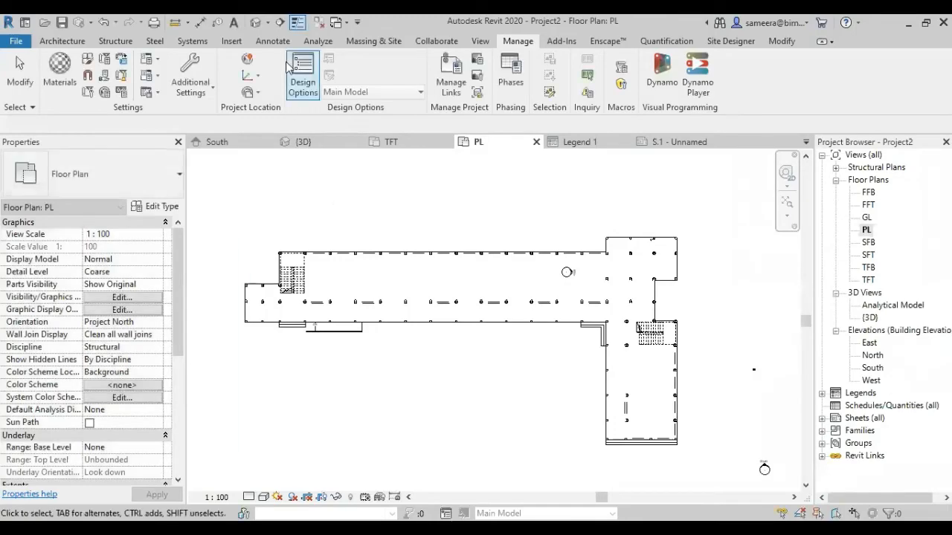
# Step: Close the inactive views from the 3D view and switch to Project1's Level 1 floor plan without saving
pyautogui.click(256, 24)
pyautogui.click(317, 22)
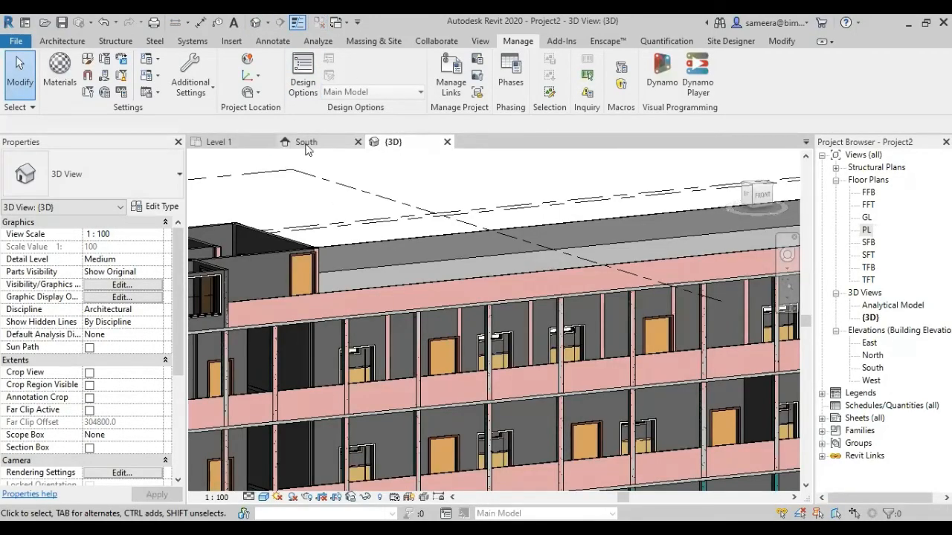
pyautogui.click(306, 144)
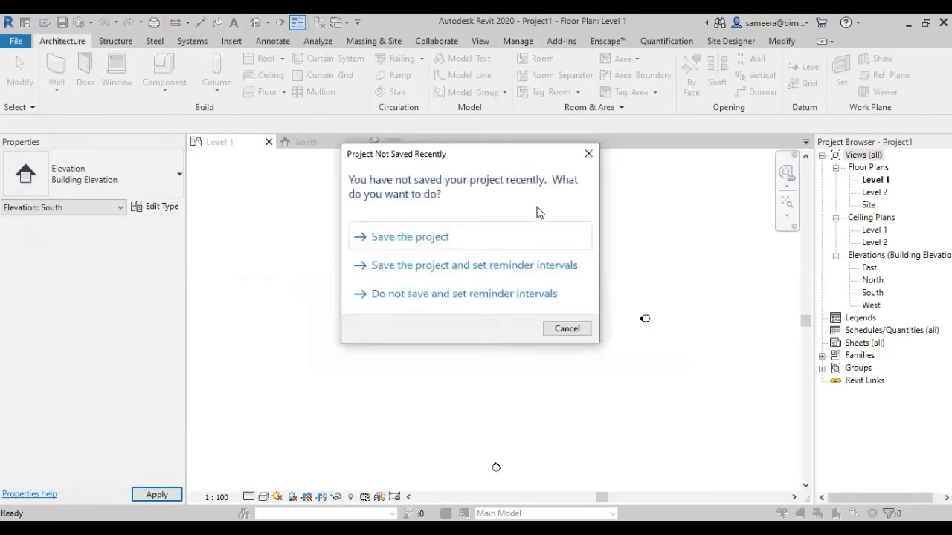
pyautogui.click(588, 157)
pyautogui.click(56, 92)
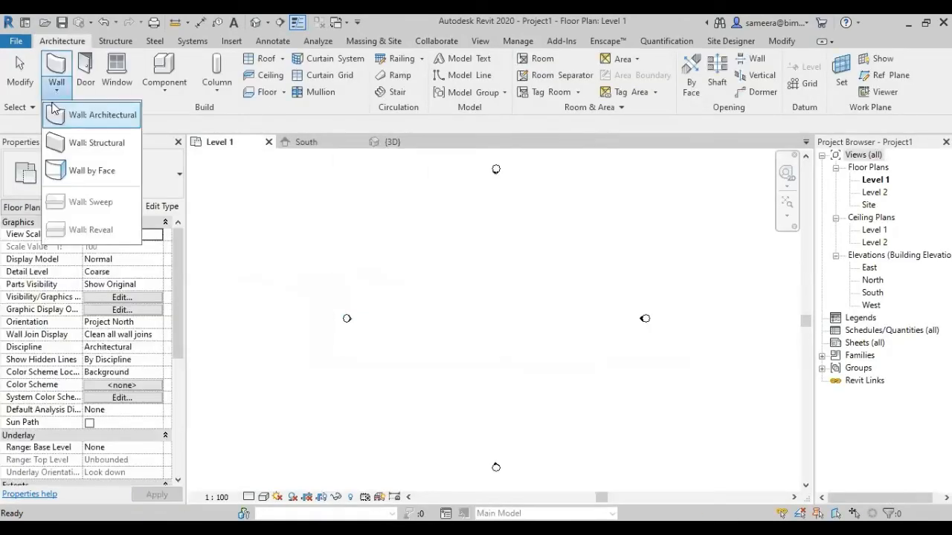
pyautogui.click(55, 111)
pyautogui.click(517, 41)
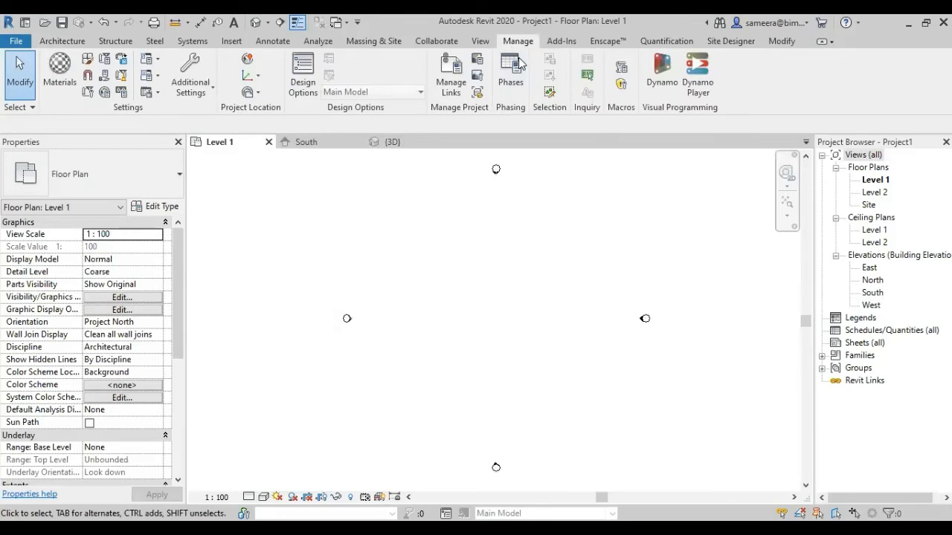
# Step: Draw a short vertical Generic - 200mm architectural wall in Level 1 with its top constraint set to Up to level: Level 2
pyautogui.click(65, 41)
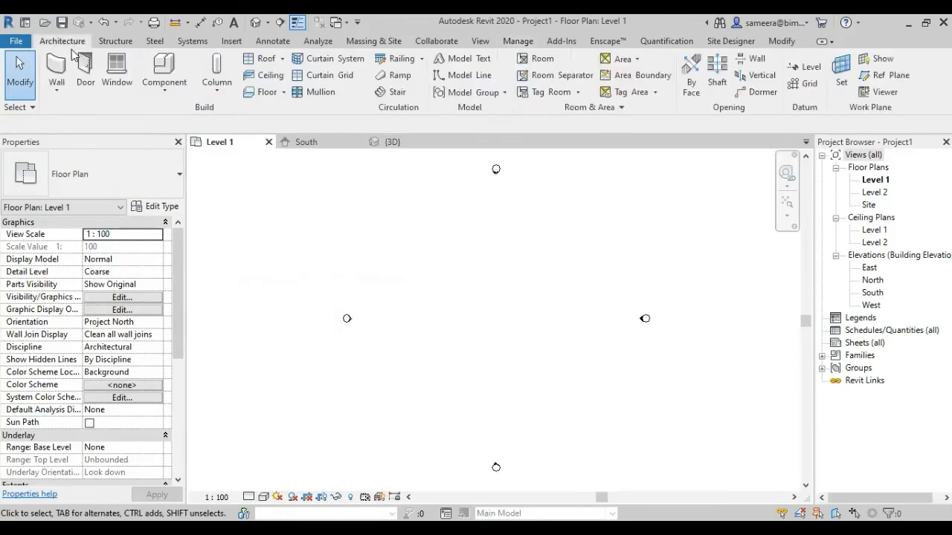
pyautogui.click(57, 93)
pyautogui.click(59, 114)
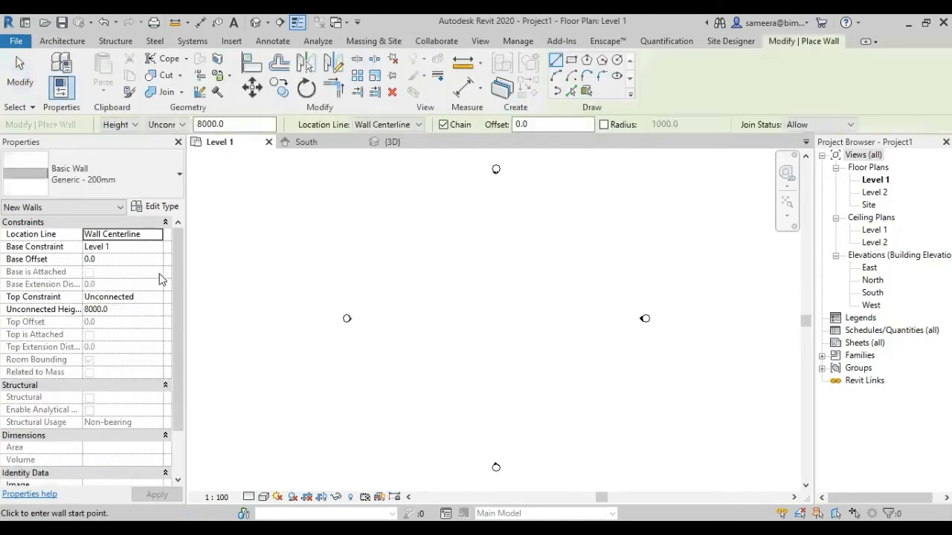
pyautogui.click(131, 297)
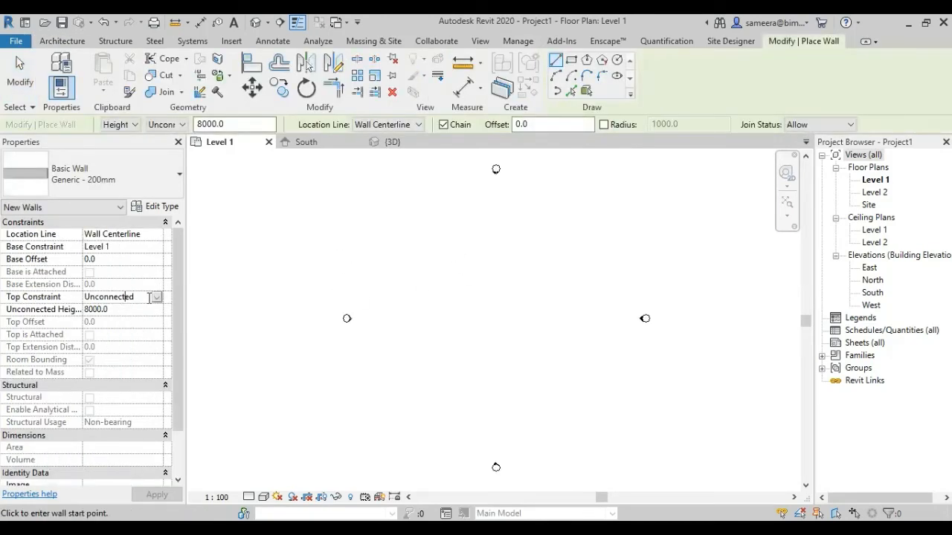
pyautogui.click(155, 300)
pyautogui.click(112, 332)
pyautogui.click(426, 220)
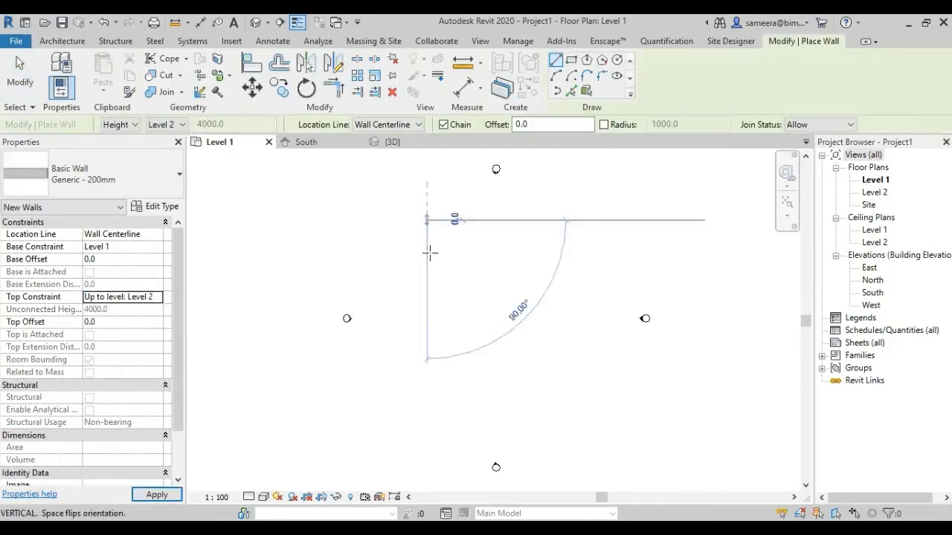
pyautogui.scroll(5, 431, 239)
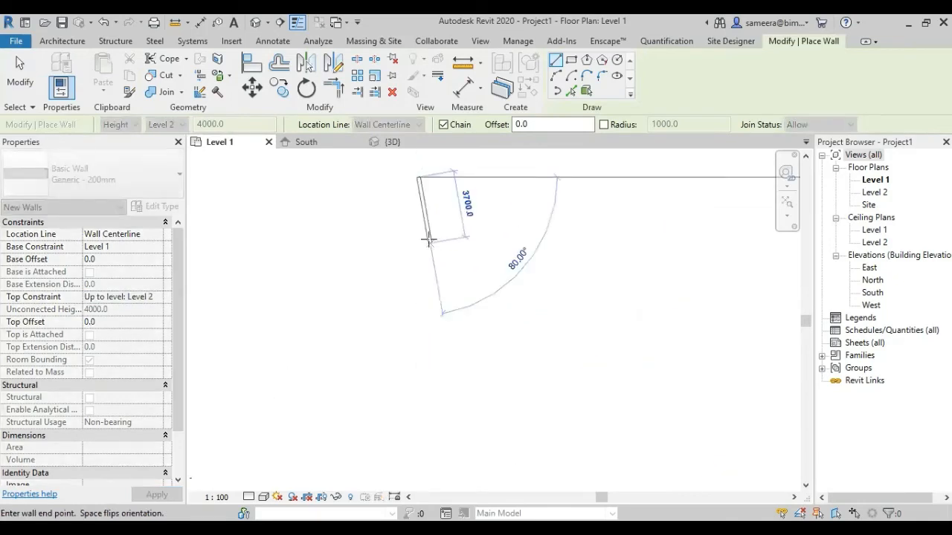
pyautogui.click(360, 248)
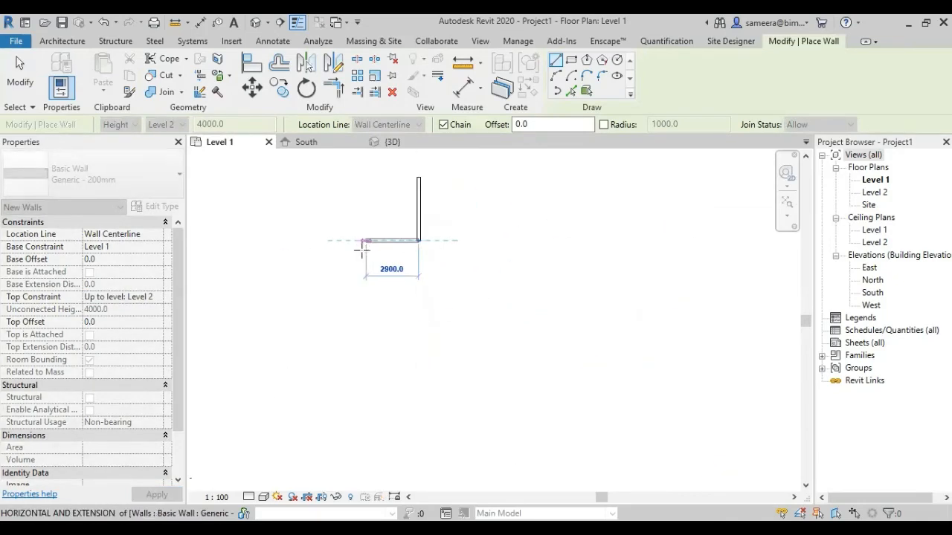
pyautogui.press('Escape')
# Step: Draw a horizontal wall about 4000 mm long crossing the vertical wall near its lower end, and finish placing walls
pyautogui.click(390, 232)
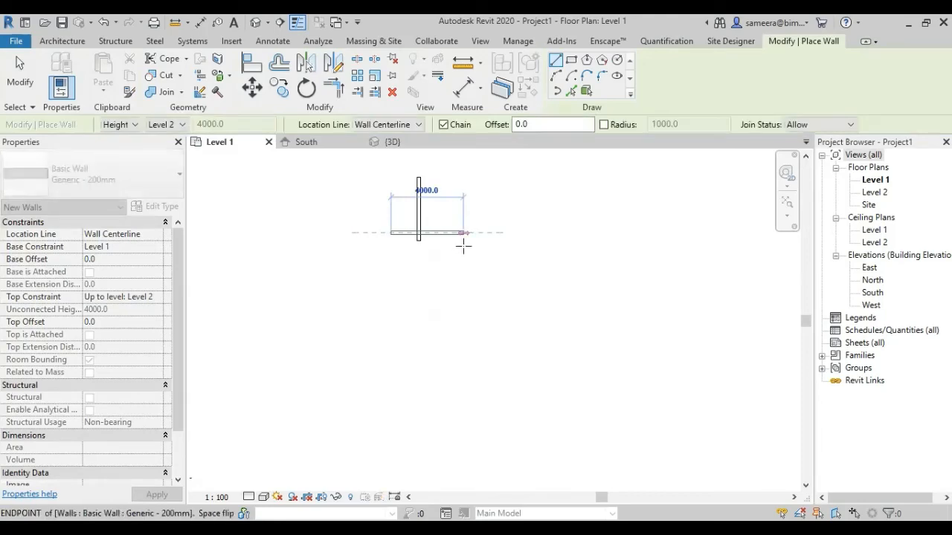
pyautogui.click(463, 233)
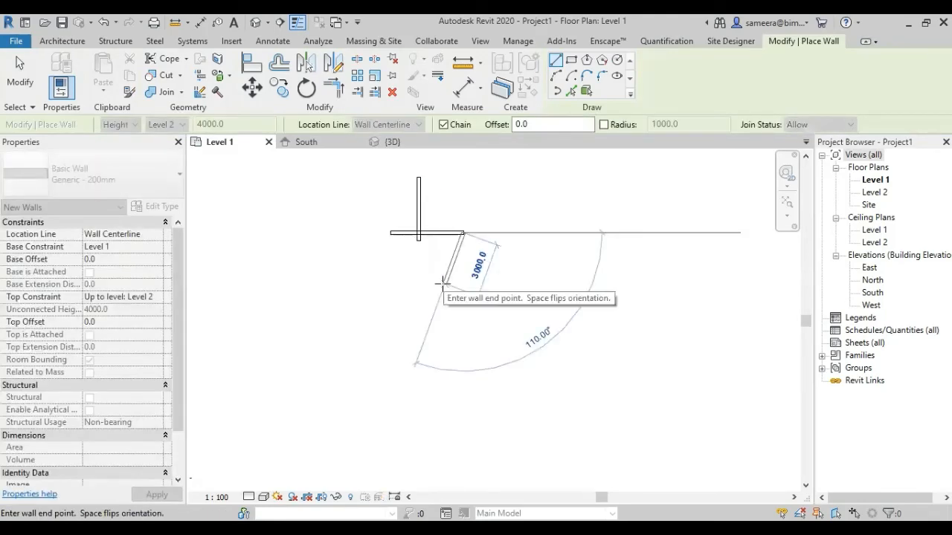
pyautogui.press('Escape')
pyautogui.press('Escape')
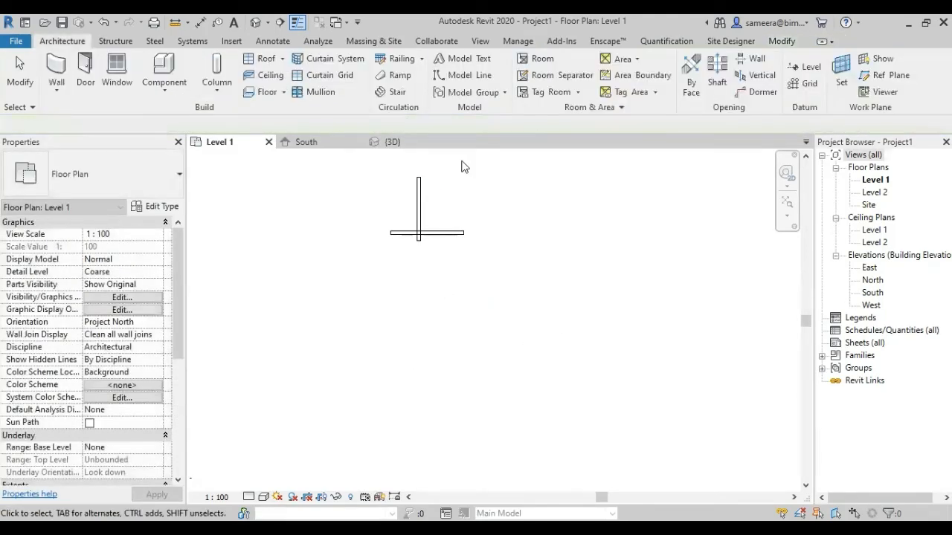
pyautogui.click(518, 41)
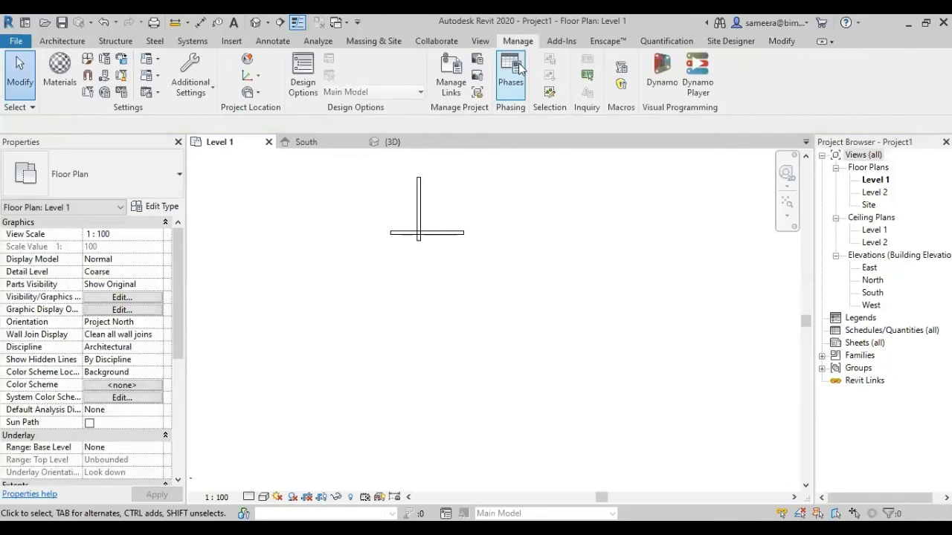
pyautogui.click(442, 233)
pyautogui.scroll(3, 416, 237)
pyautogui.click(317, 305)
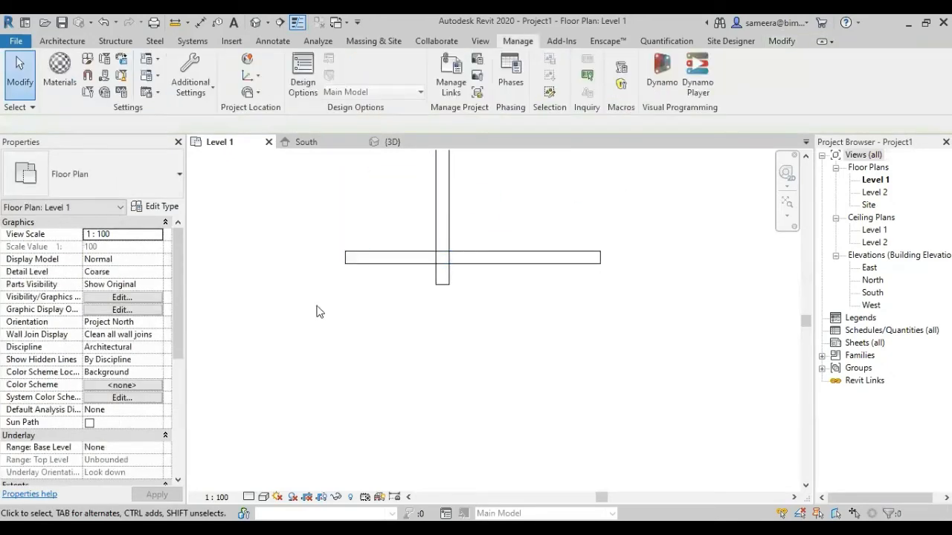
# Step: Draw another Generic - 200mm architectural wall directly over the vertical wall so that the two overlap
pyautogui.click(62, 41)
pyautogui.click(25, 93)
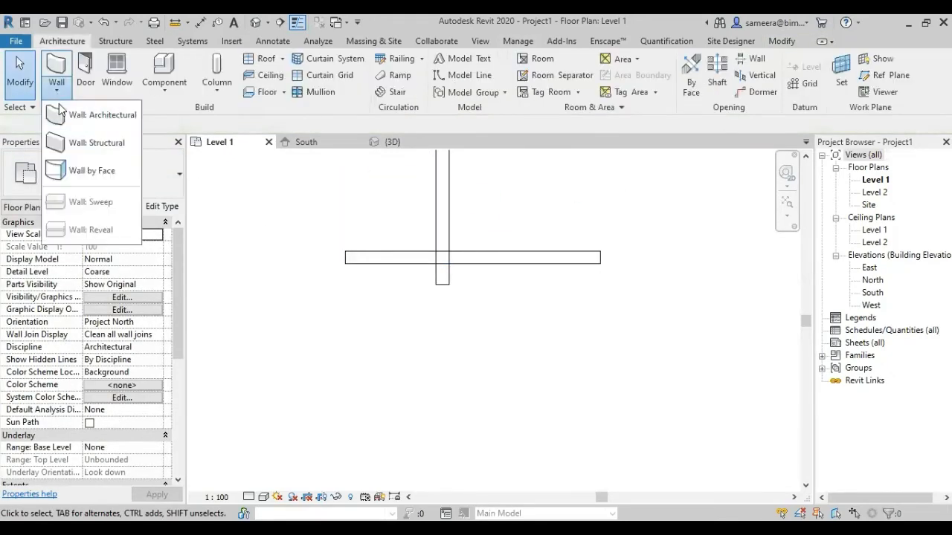
pyautogui.click(83, 113)
pyautogui.scroll(-2, 369, 357)
pyautogui.click(403, 217)
pyautogui.click(388, 351)
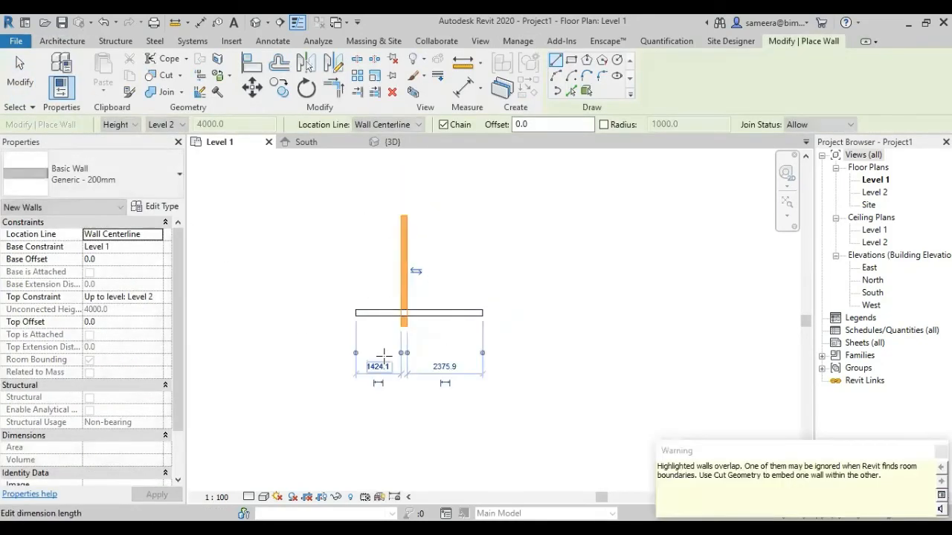
pyautogui.press('Escape')
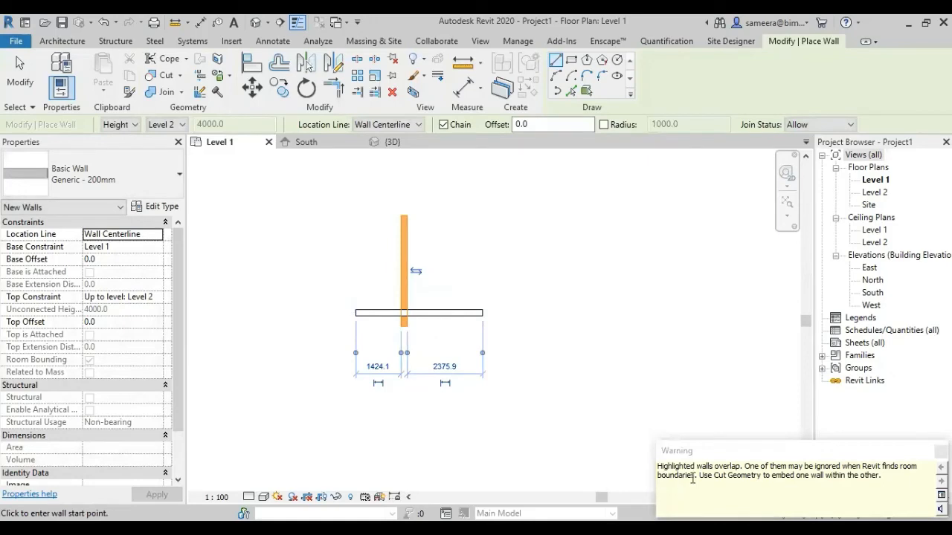
pyautogui.click(530, 410)
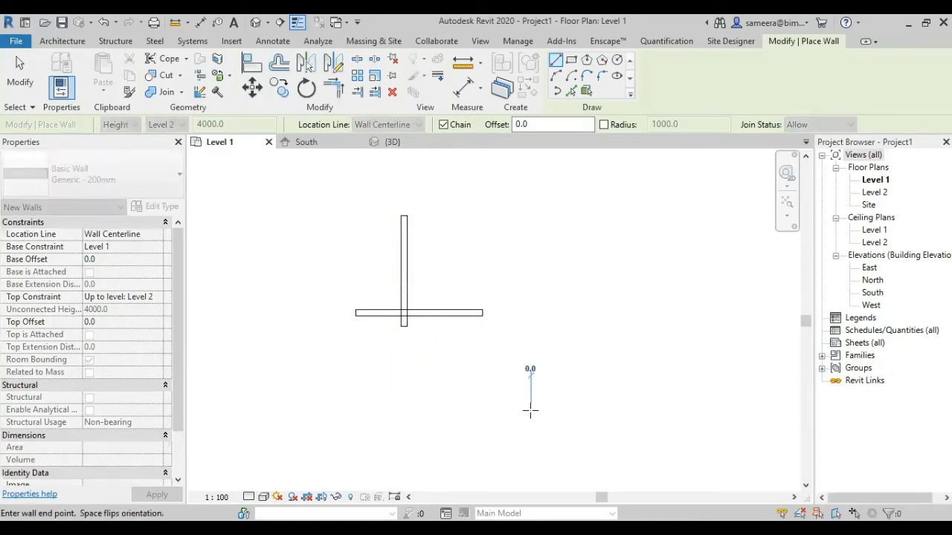
# Step: Review the project's warnings, expand Warning 1 under the wall overlap message, and highlight each listed Generic - 200mm wall in Level 1
pyautogui.press('Escape')
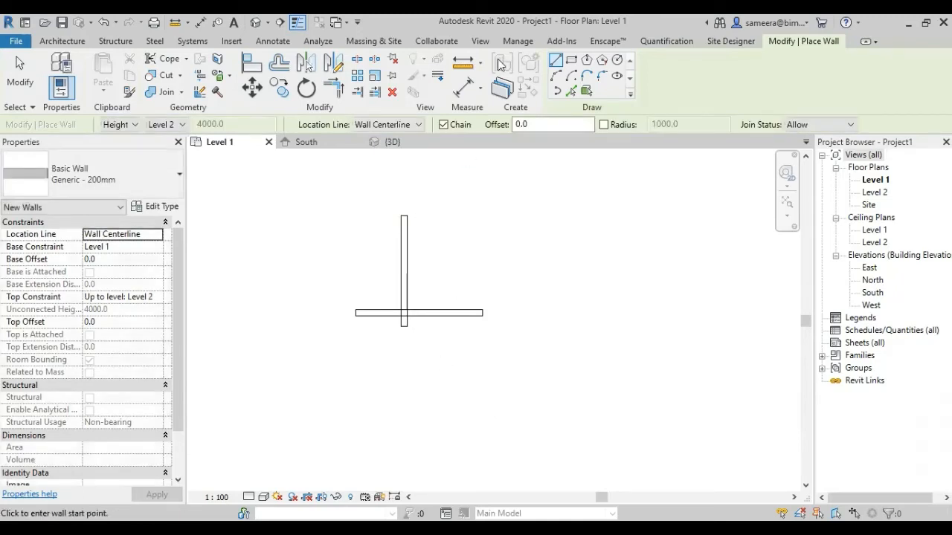
pyautogui.click(518, 41)
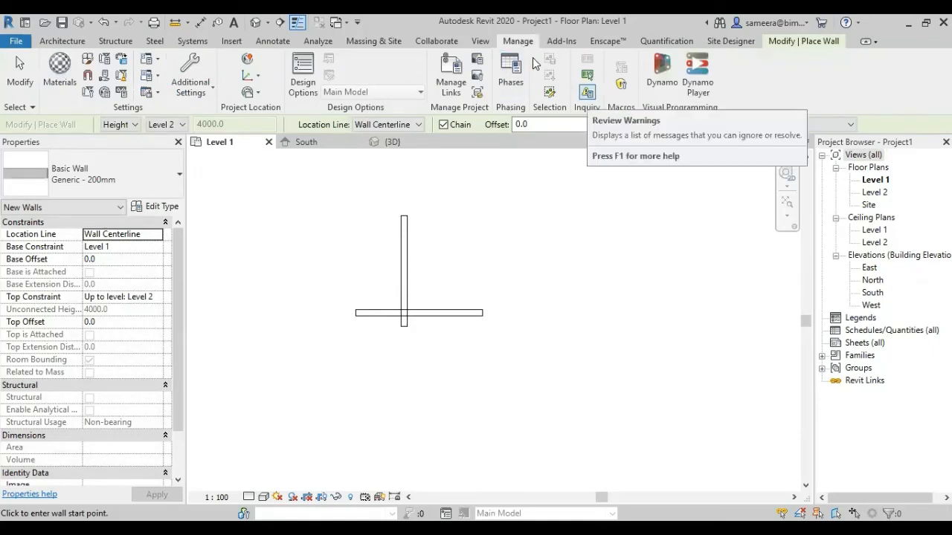
pyautogui.click(587, 92)
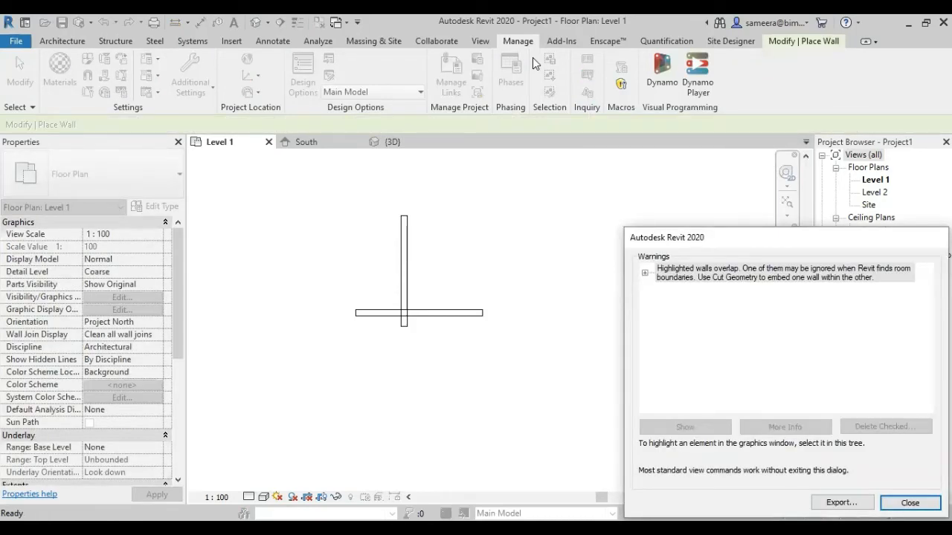
pyautogui.click(643, 275)
pyautogui.click(644, 274)
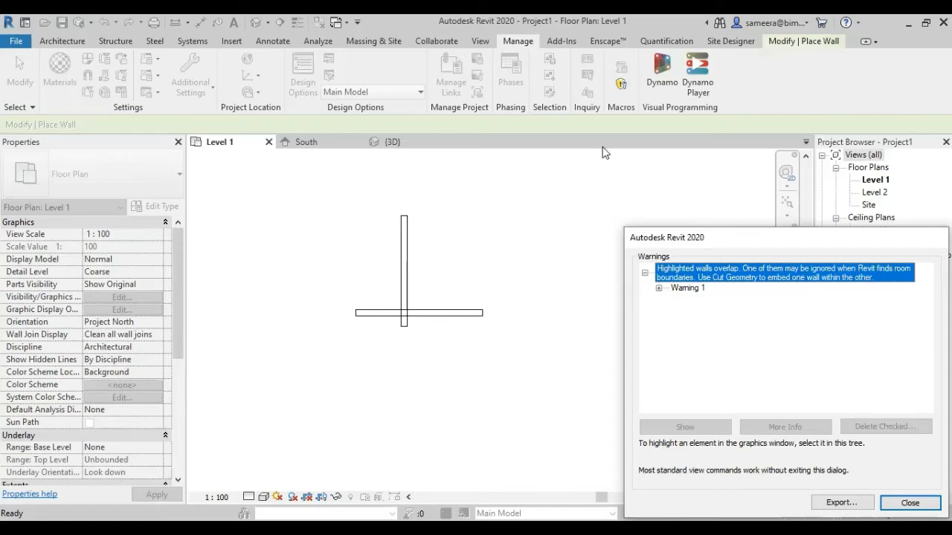
pyautogui.click(658, 288)
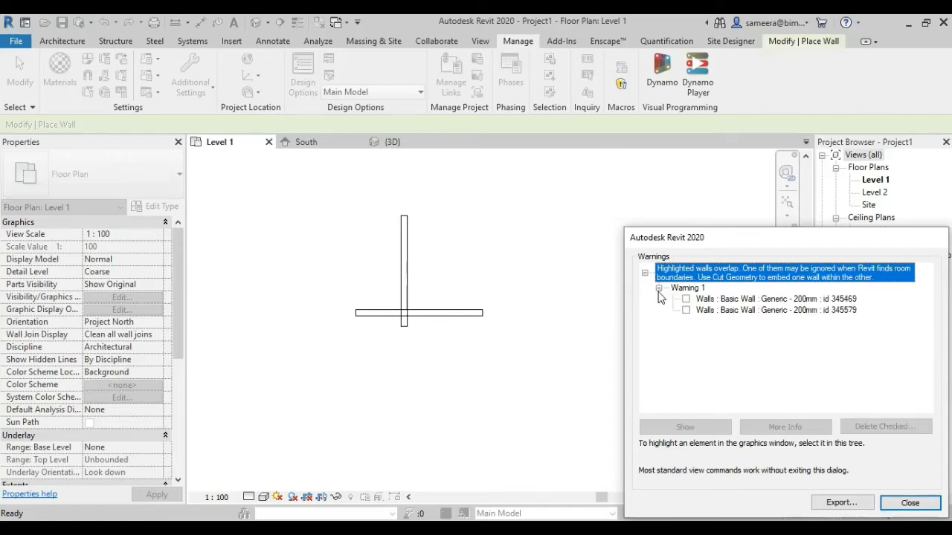
pyautogui.click(839, 299)
pyautogui.click(779, 312)
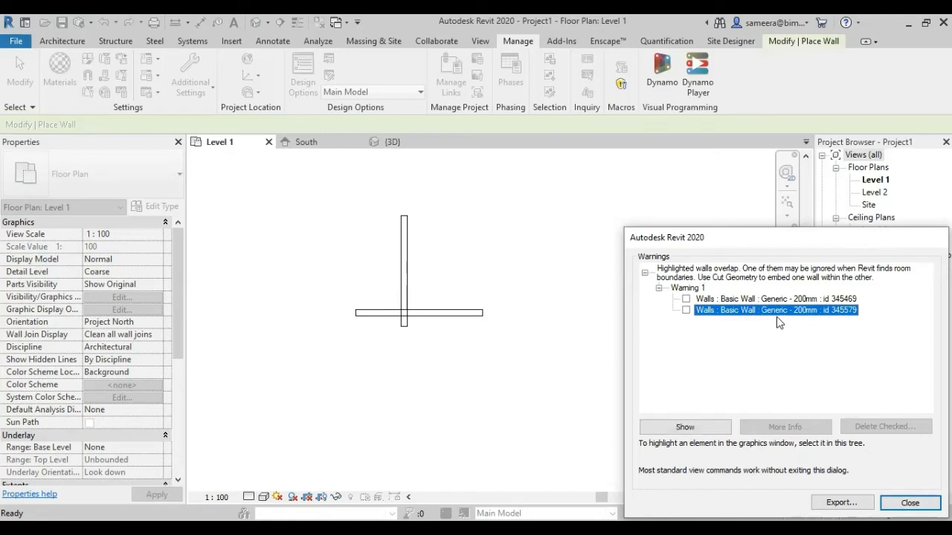
pyautogui.click(778, 300)
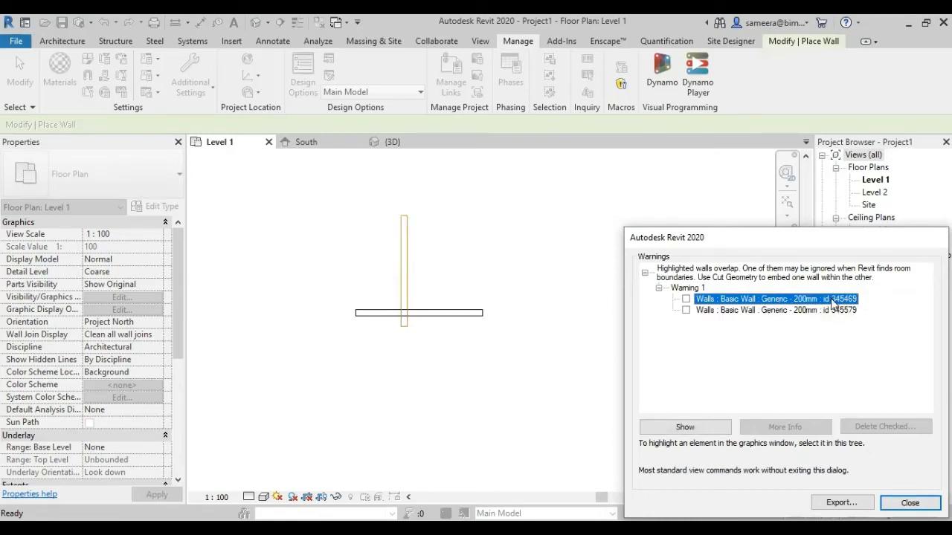
pyautogui.click(752, 310)
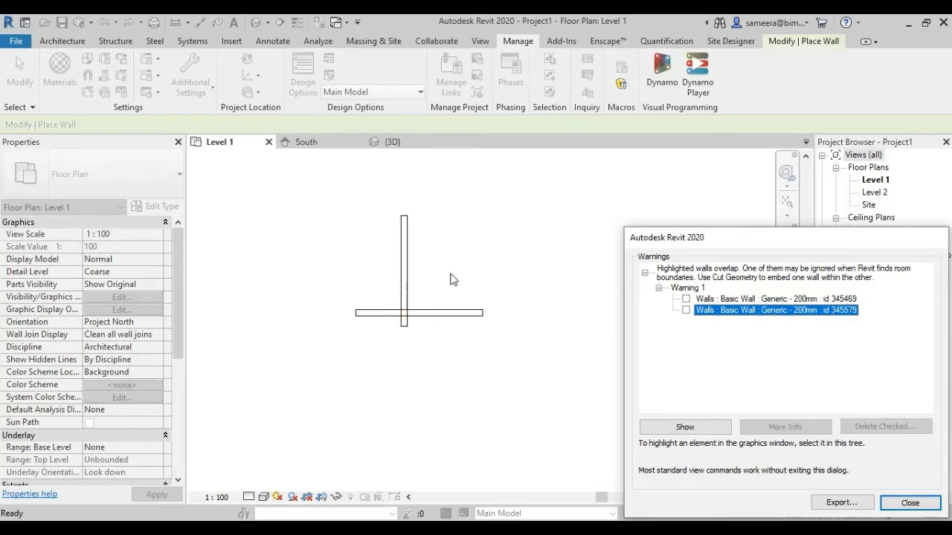
pyautogui.click(910, 503)
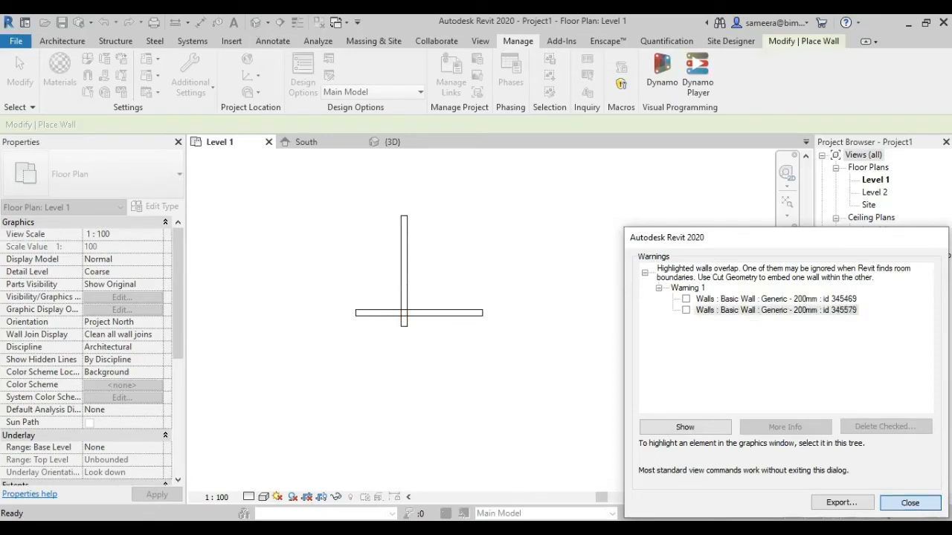
# Step: Open the default 3D view and highlight both overlapping walls there from the expanded Warning 1 in the review warnings list
pyautogui.click(262, 24)
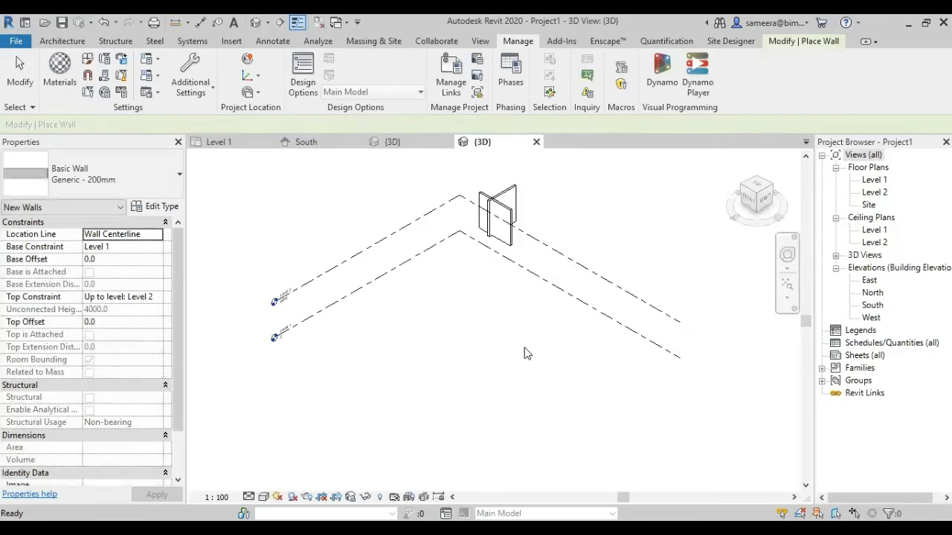
pyautogui.scroll(2, 502, 192)
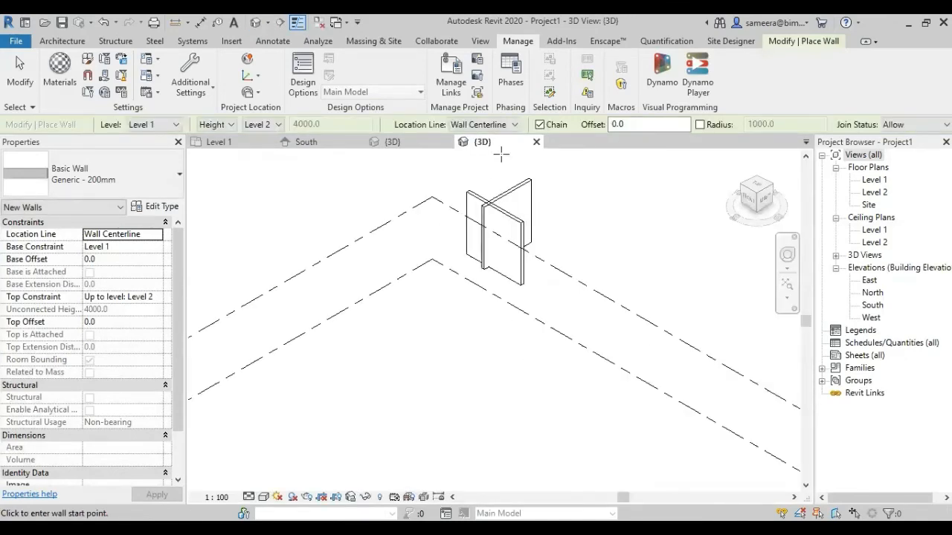
pyautogui.click(587, 92)
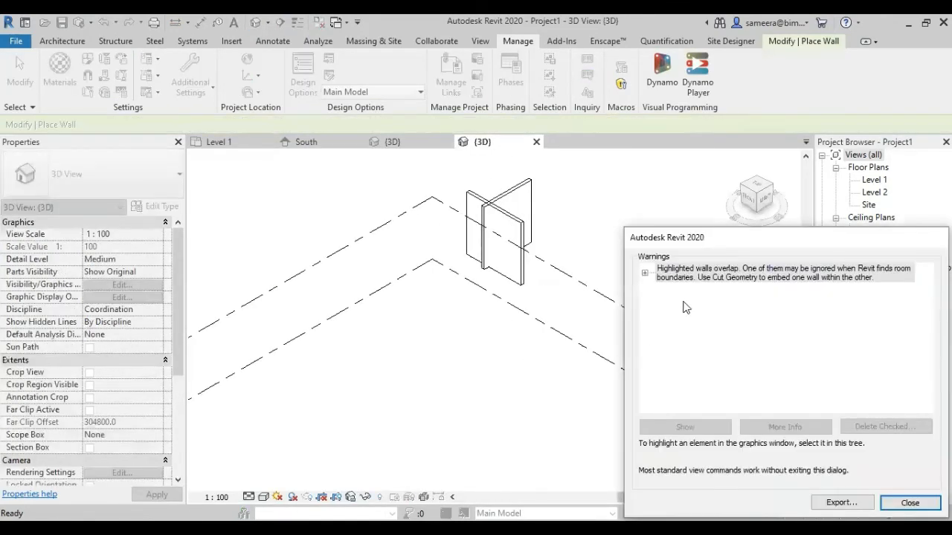
pyautogui.click(646, 273)
pyautogui.click(659, 289)
pyautogui.click(703, 299)
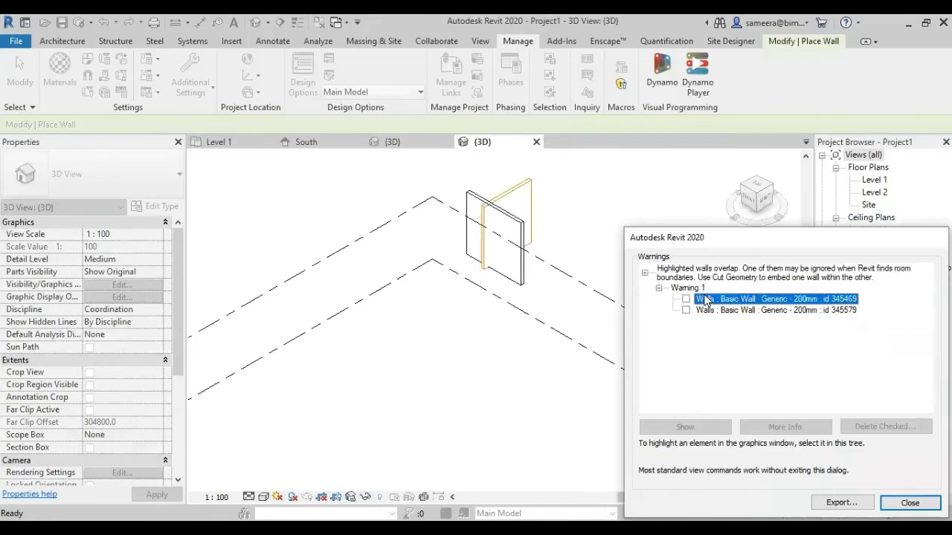
pyautogui.click(702, 310)
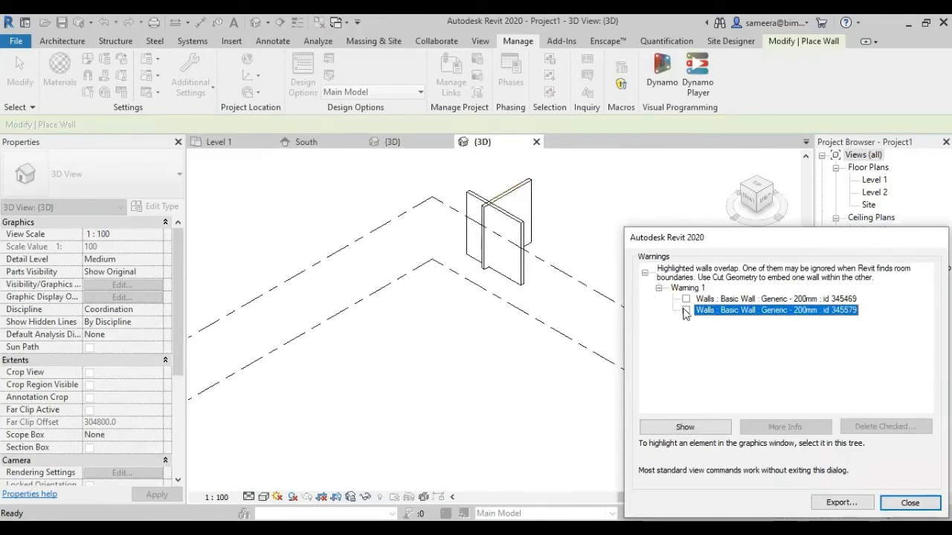
# Step: Check both Generic - 200mm walls listed under Warning 1 and delete the checked elements
pyautogui.click(686, 299)
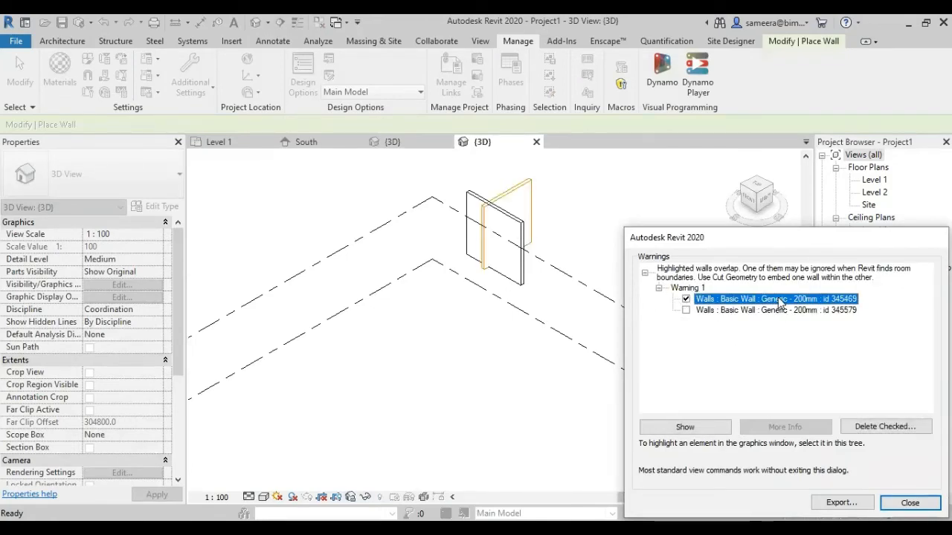
pyautogui.click(685, 310)
pyautogui.click(686, 310)
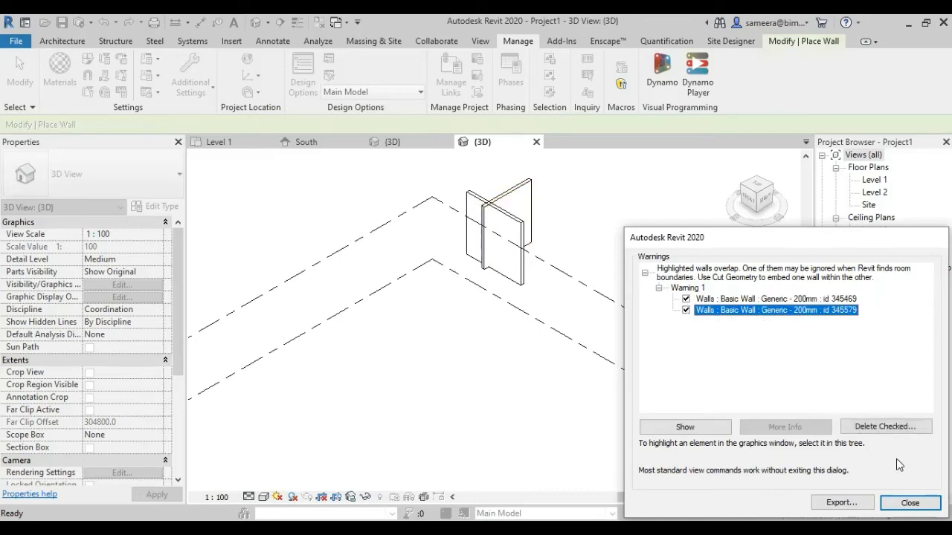
pyautogui.click(887, 426)
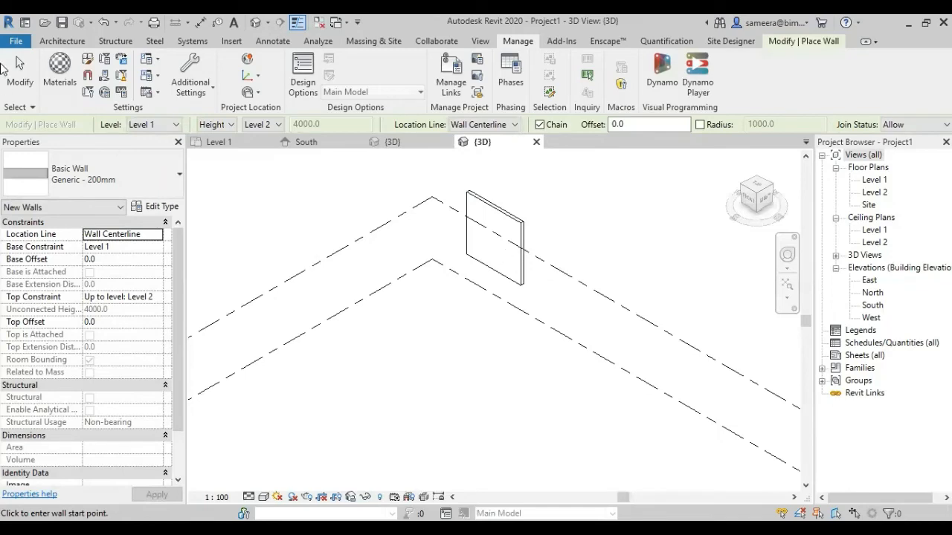
# Step: End wall placement, delete the remaining wall in the 3D view, and undo that deletion
pyautogui.press('Escape')
pyautogui.press('Escape')
pyautogui.click(514, 236)
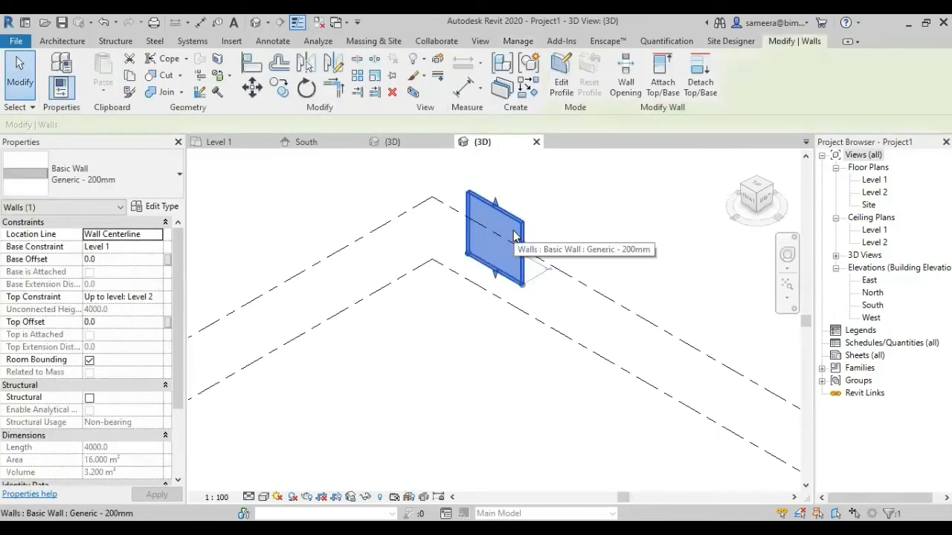
pyautogui.press('Delete')
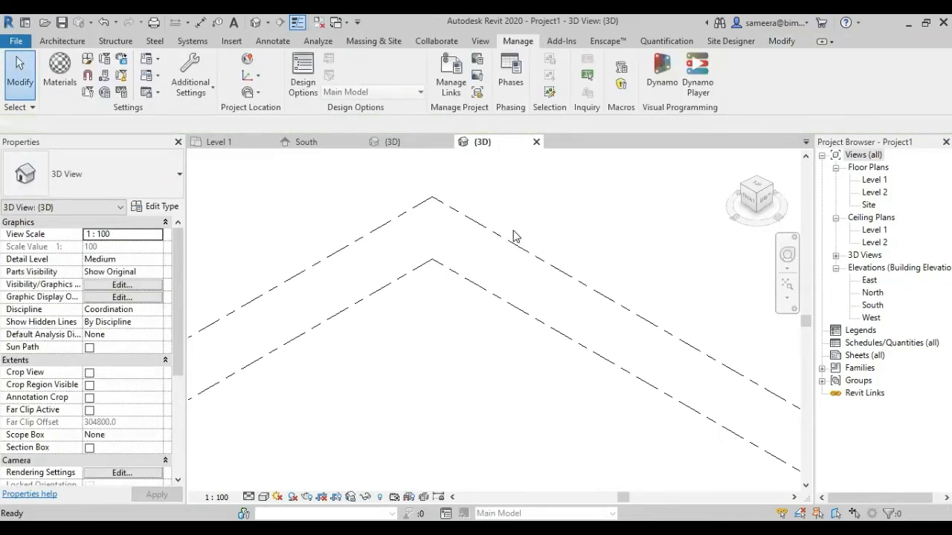
pyautogui.hotkey('ctrl', 'z')
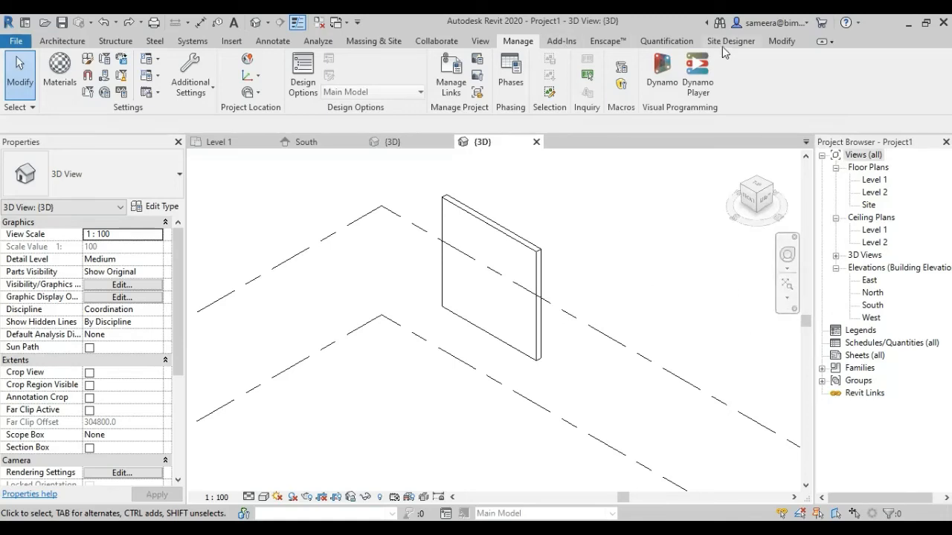
# Step: Switch to the Revit for Architectural Design exam objectives PDF in the browser and read the Modeling and Materials objectives through to Families
pyautogui.click(782, 41)
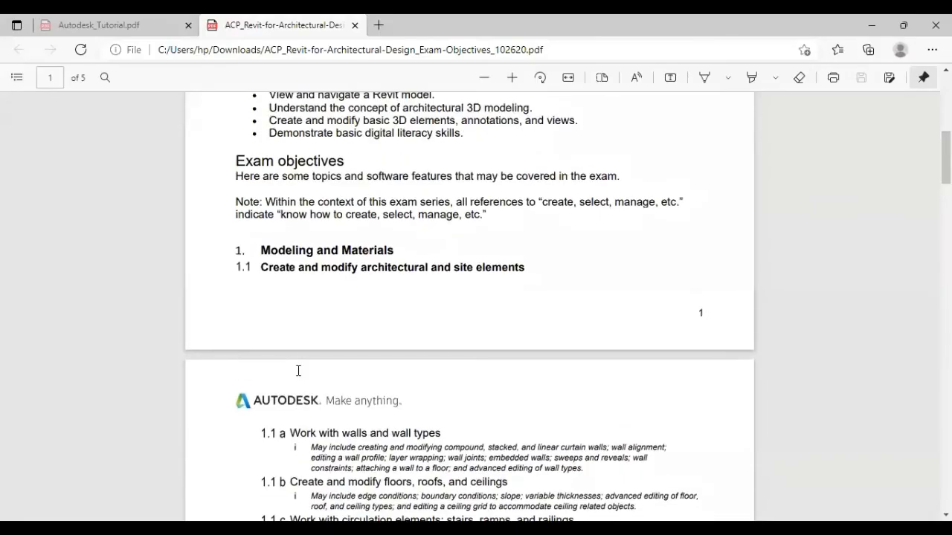
pyautogui.scroll(-3, 297, 313)
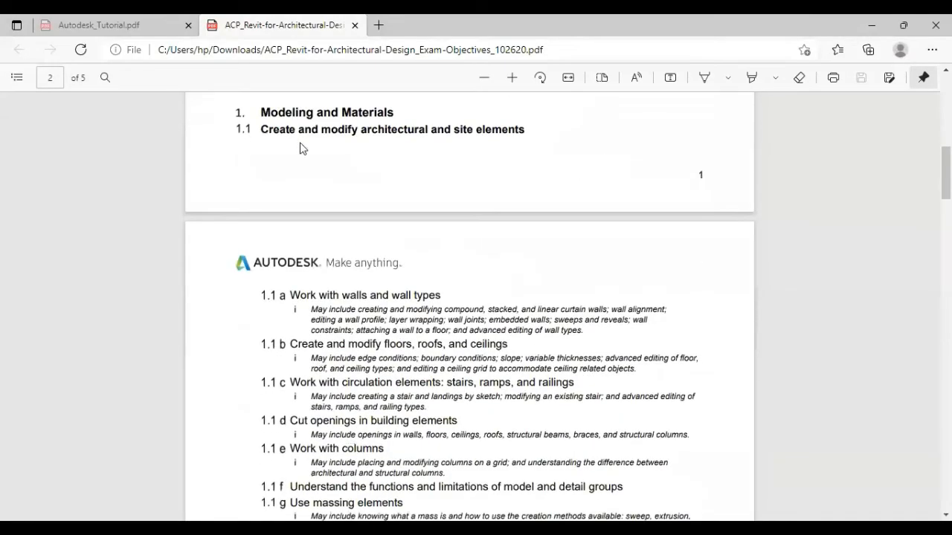
pyautogui.scroll(-1, 422, 301)
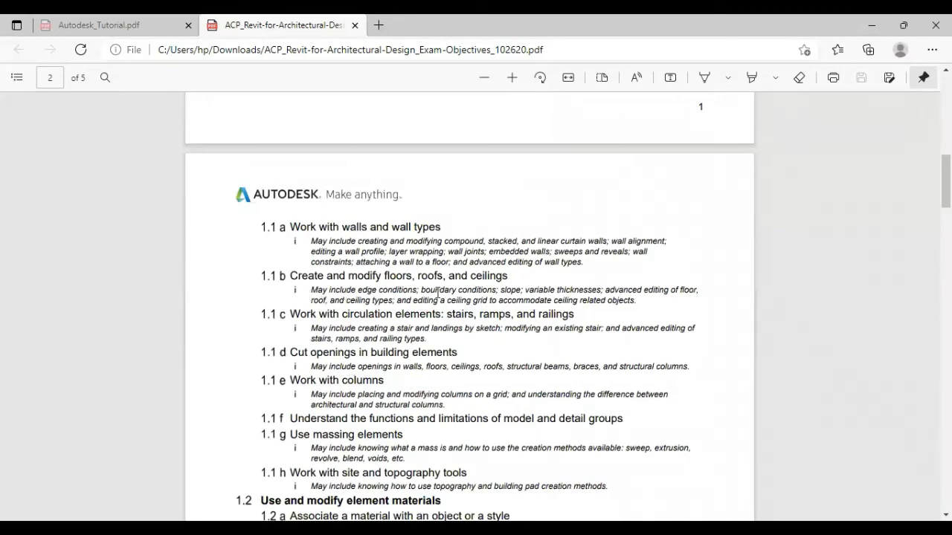
pyautogui.scroll(-2, 438, 292)
pyautogui.scroll(1, 437, 289)
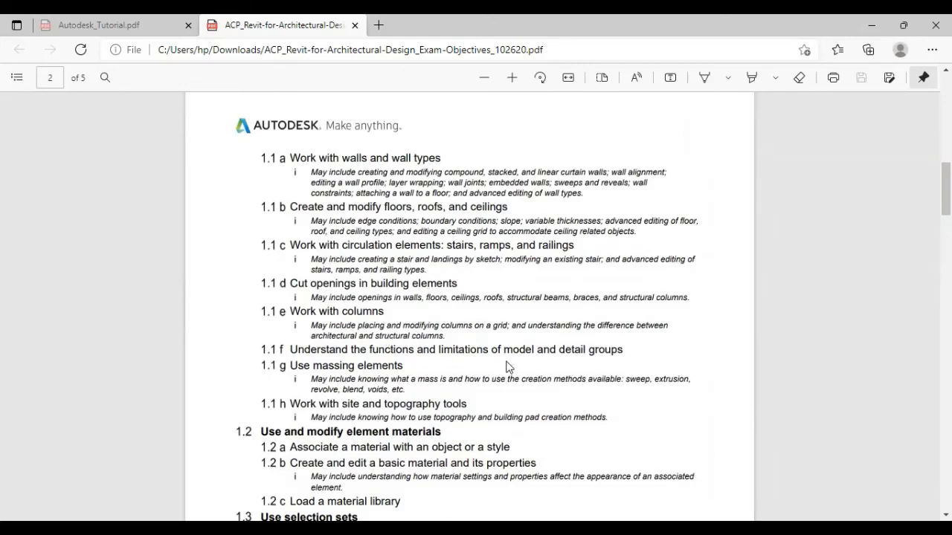
pyautogui.scroll(-2, 422, 390)
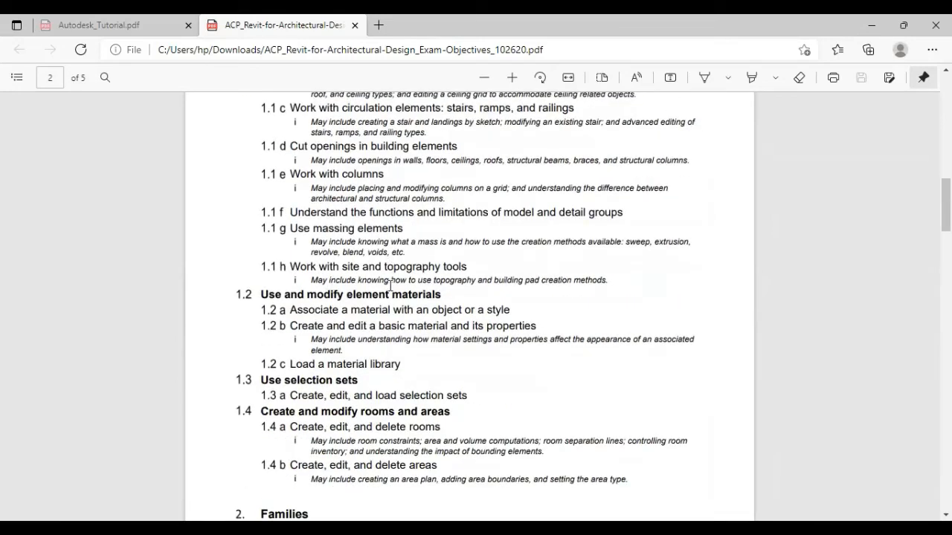
pyautogui.scroll(-1, 291, 322)
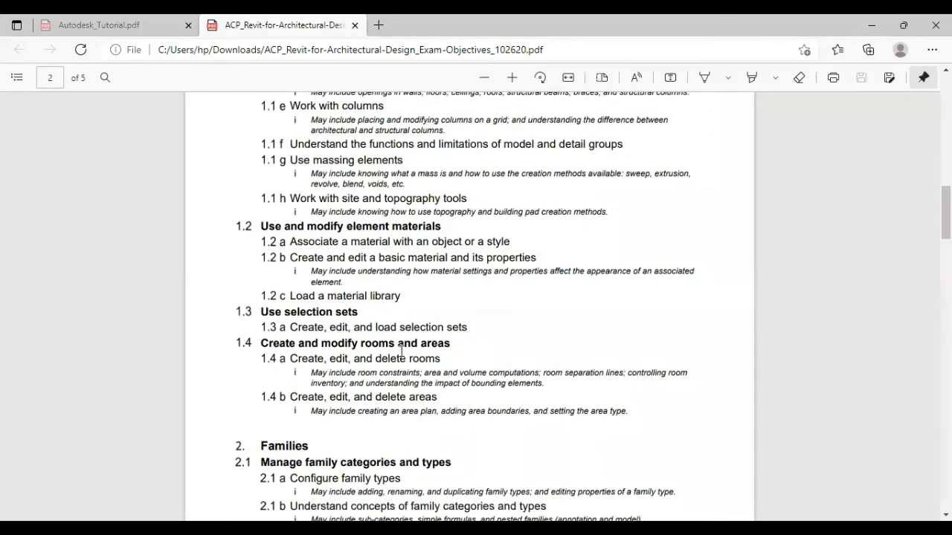
pyautogui.scroll(-3, 401, 352)
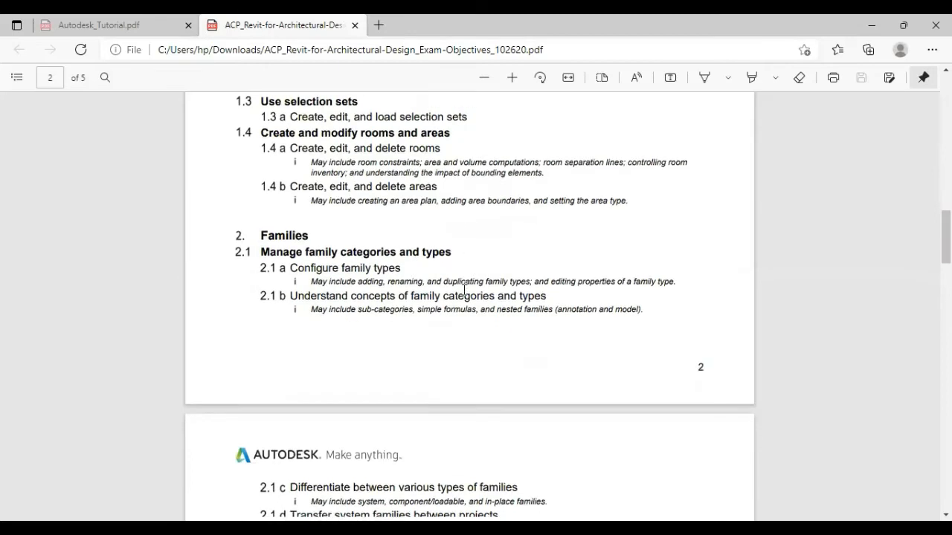
pyautogui.scroll(-2, 463, 287)
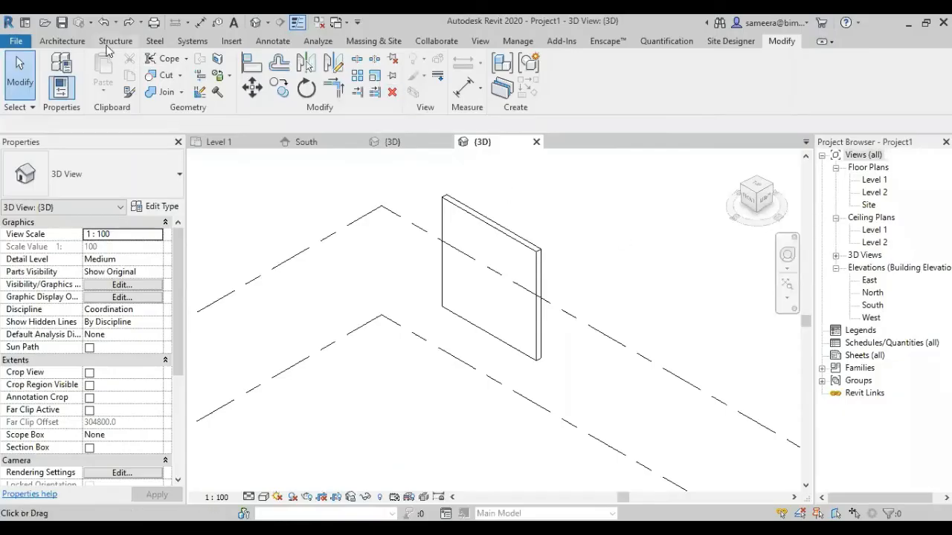
# Step: Switch back to Revit and create a Rentable area plan view for Level 1
pyautogui.click(67, 42)
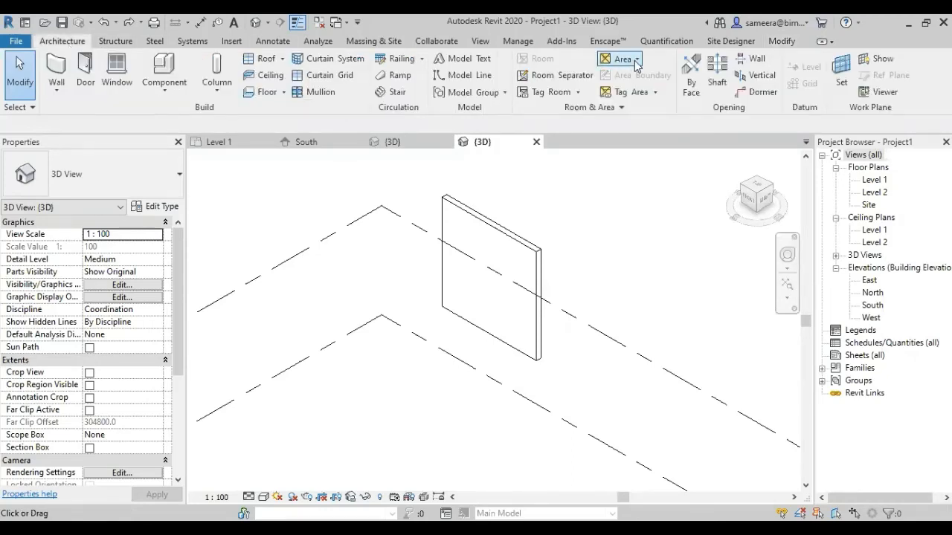
pyautogui.click(638, 91)
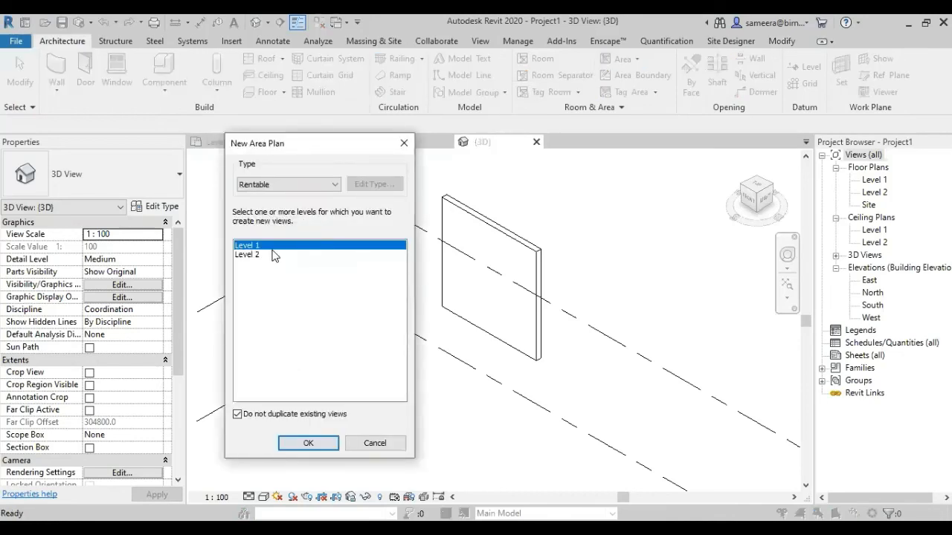
pyautogui.click(312, 444)
pyautogui.click(504, 285)
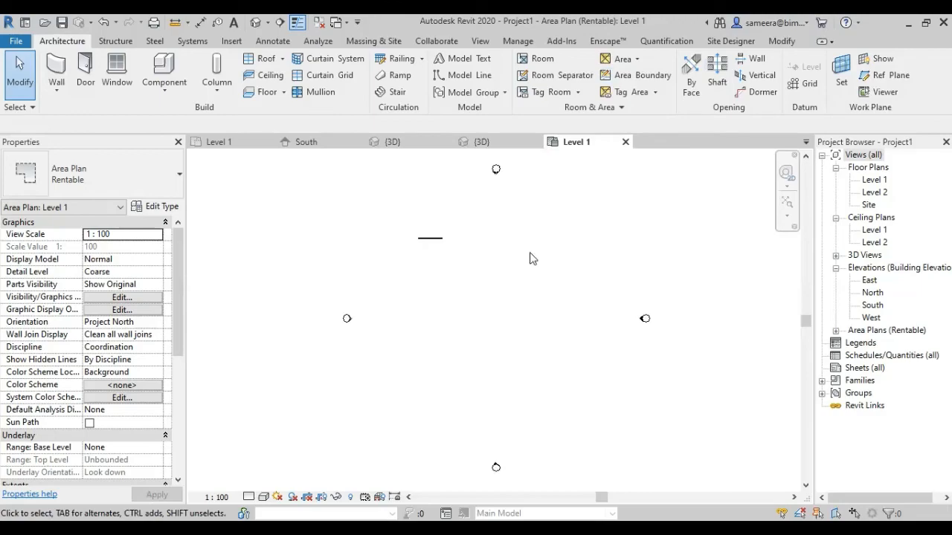
# Step: Switch to the exam objectives PDF in the browser and read the Families and Documentation objectives
pyautogui.click(539, 531)
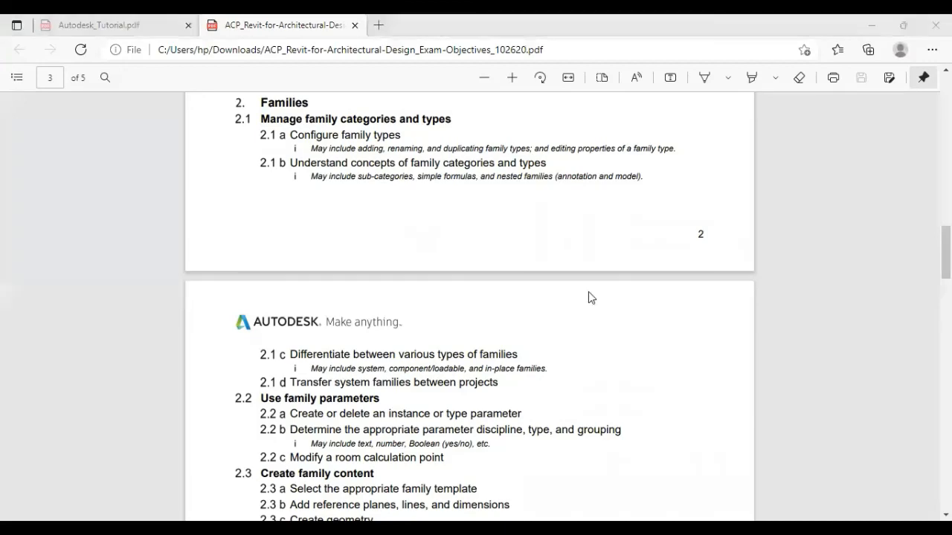
pyautogui.scroll(-3, 288, 208)
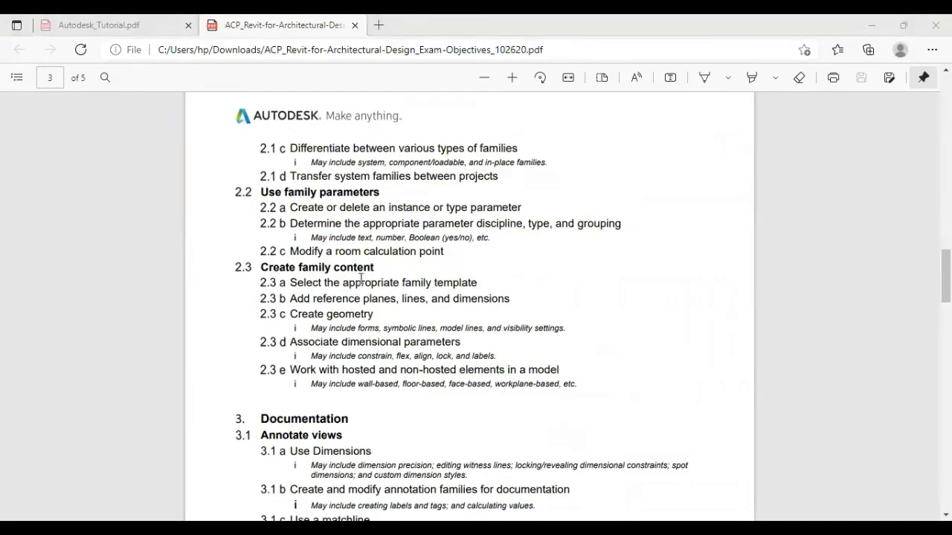
pyautogui.scroll(-3, 376, 435)
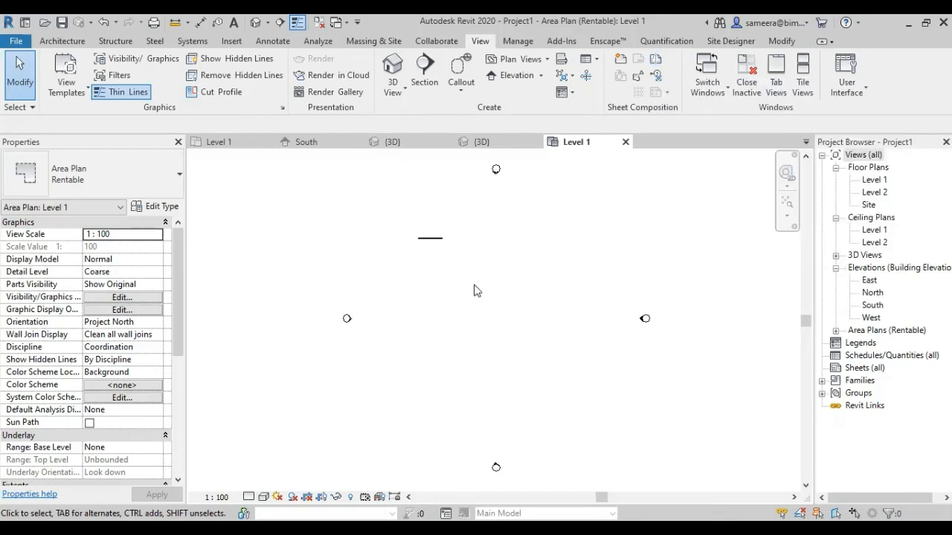
pyautogui.hotkey('alt', 'Tab')
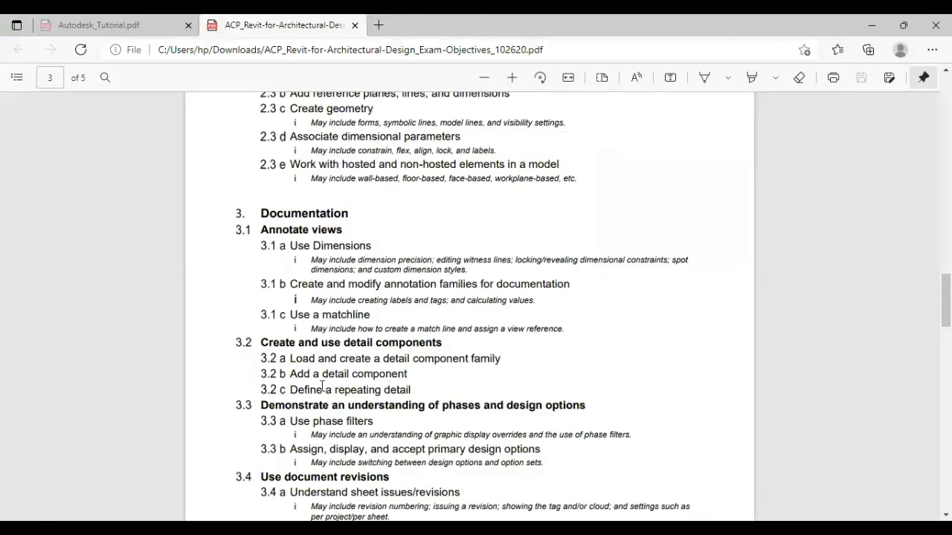
# Step: Read the remaining exam objectives in the PDF, from Documentation through Views to Revit Project Management
pyautogui.scroll(-3, 412, 219)
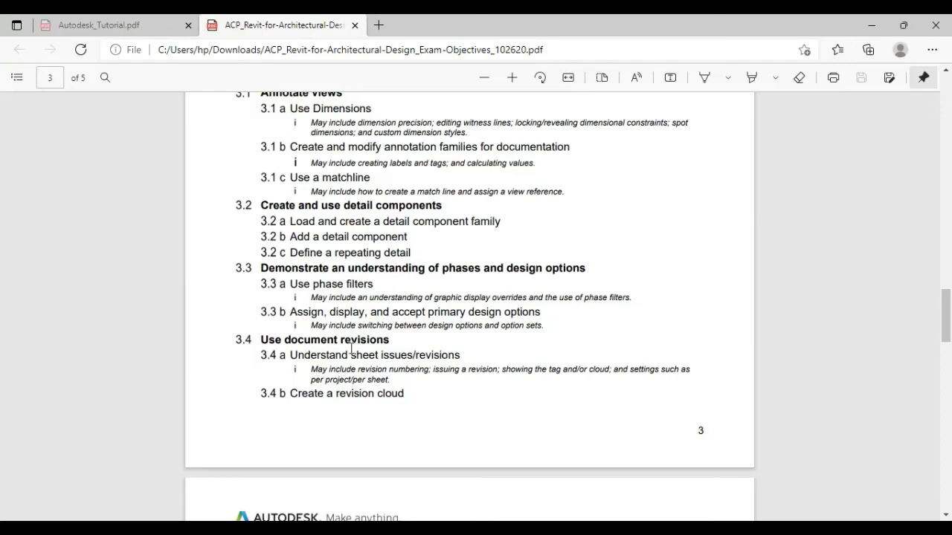
pyautogui.scroll(-3, 357, 402)
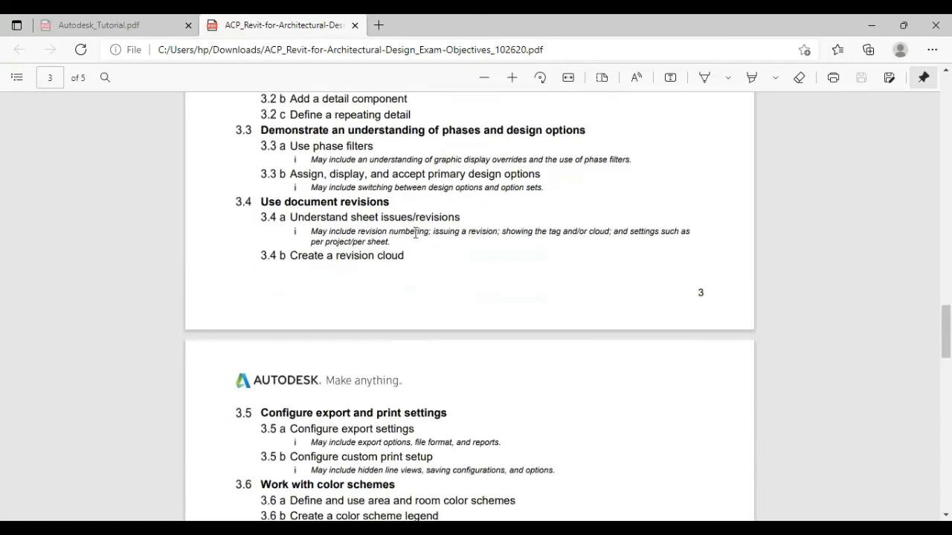
pyautogui.scroll(-6, 402, 369)
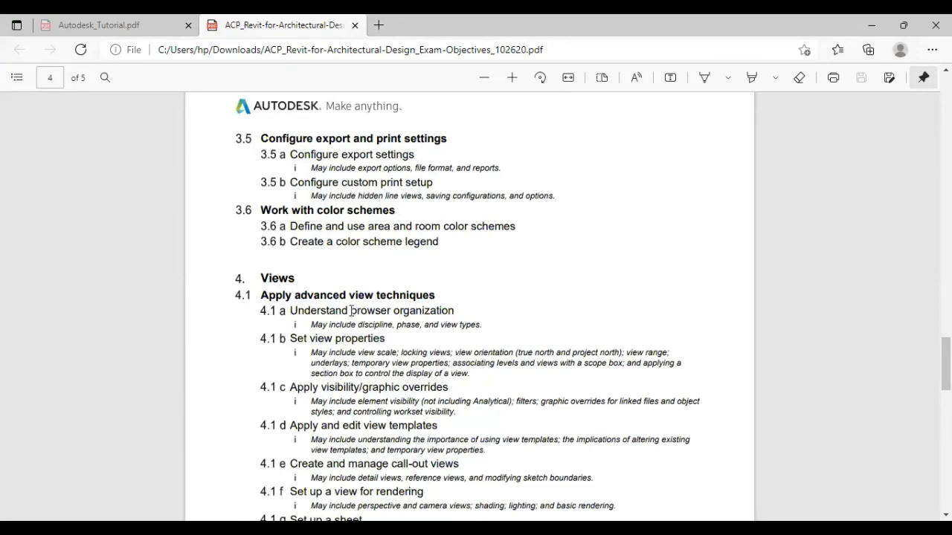
pyautogui.scroll(-3, 297, 338)
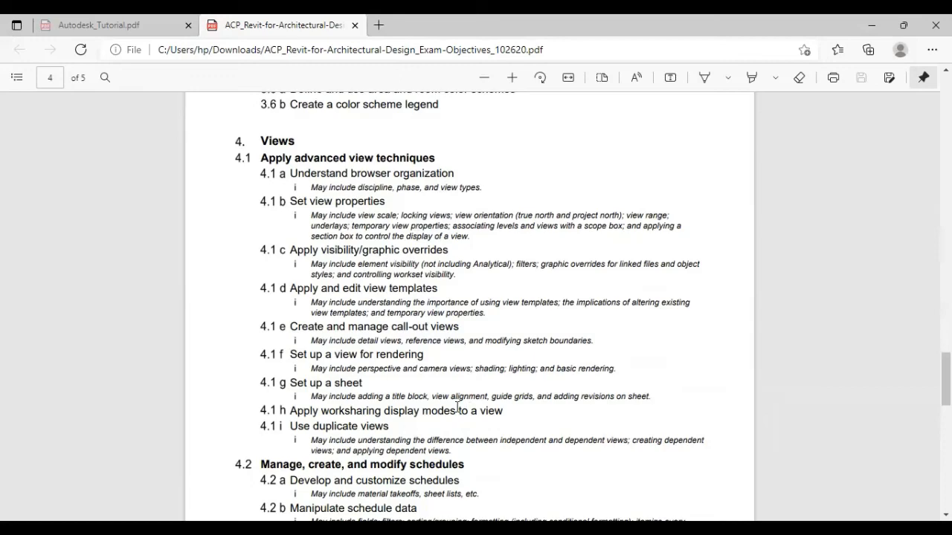
pyautogui.scroll(-4, 481, 415)
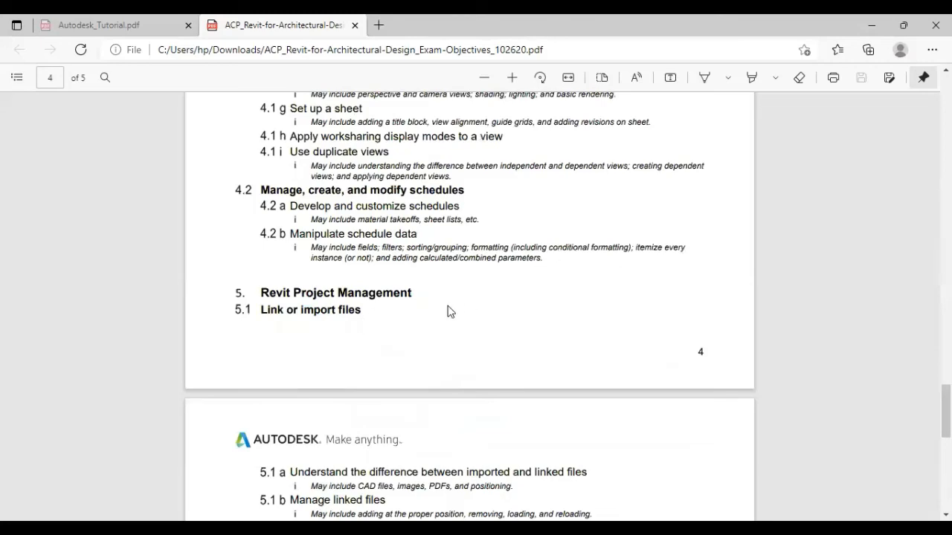
pyautogui.scroll(-3, 237, 320)
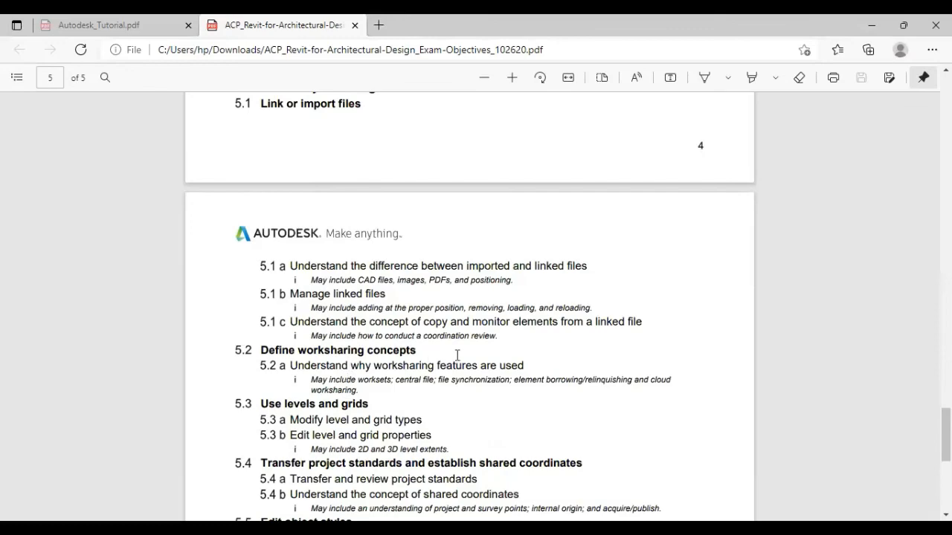
pyautogui.scroll(-3, 402, 435)
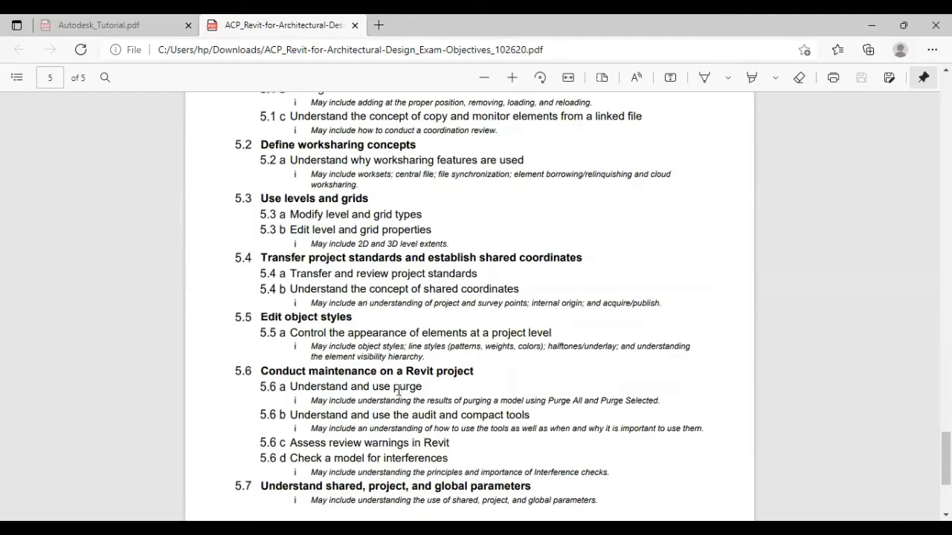
pyautogui.scroll(-2, 435, 439)
pyautogui.scroll(-1, 435, 440)
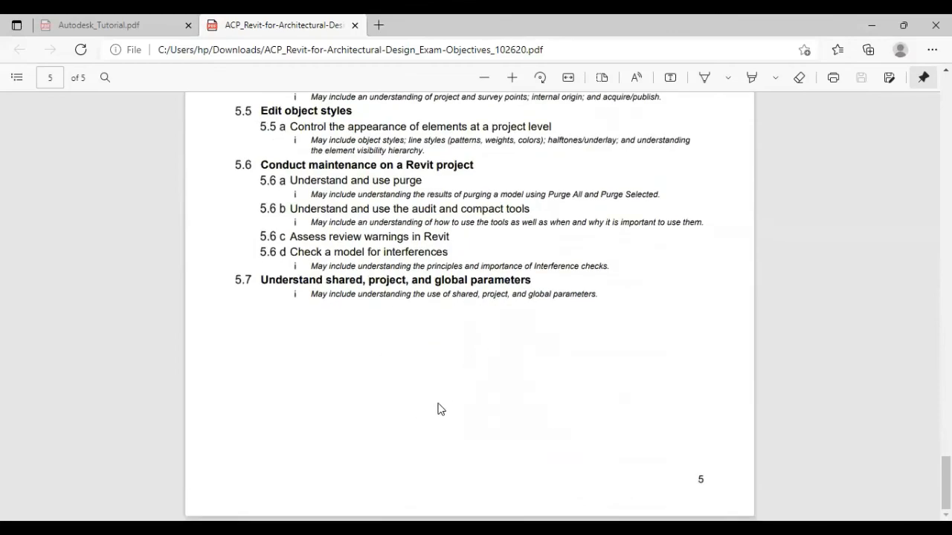
# Step: Skim back through the Families and Modeling and Materials objectives to the title and target audience on the first page
pyautogui.scroll(13, 438, 409)
pyautogui.scroll(12, 446, 387)
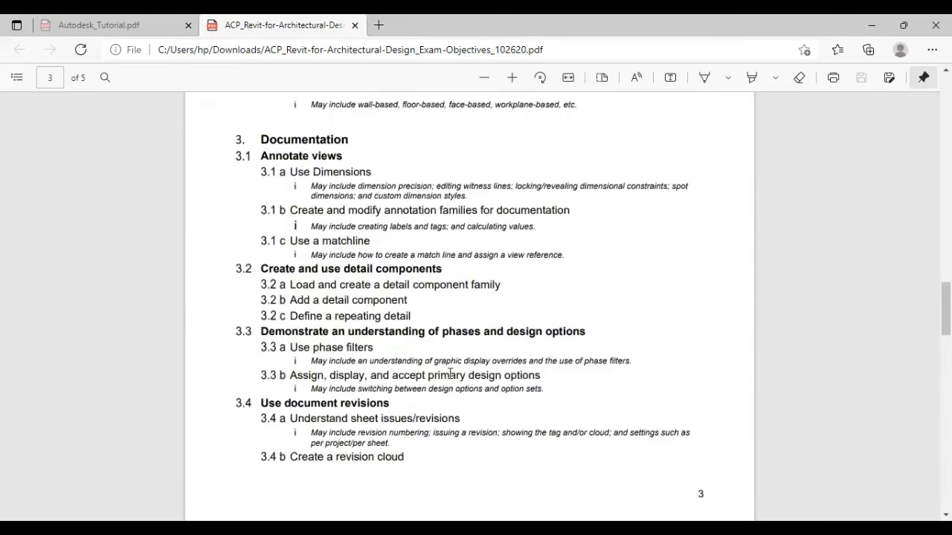
pyautogui.scroll(3, 450, 374)
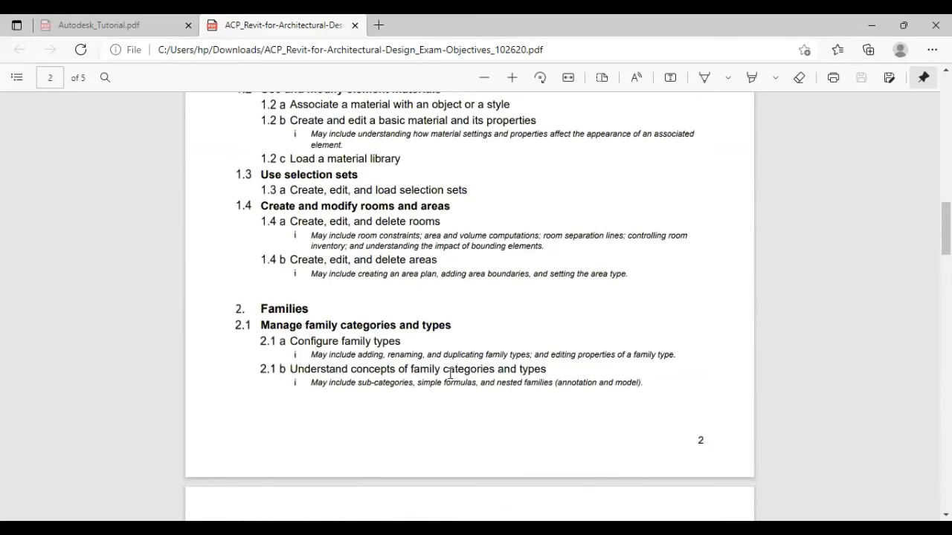
pyautogui.scroll(4, 451, 314)
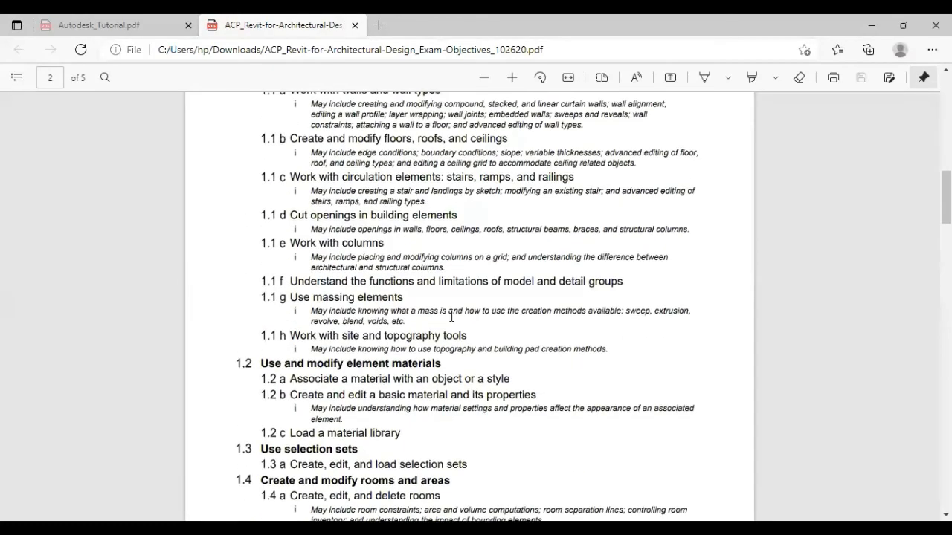
pyautogui.scroll(3, 381, 330)
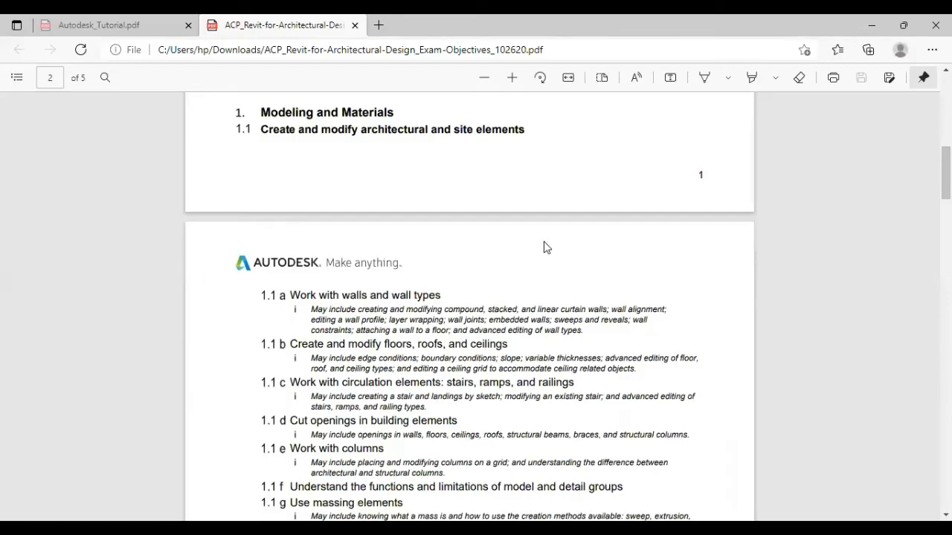
pyautogui.scroll(5, 437, 344)
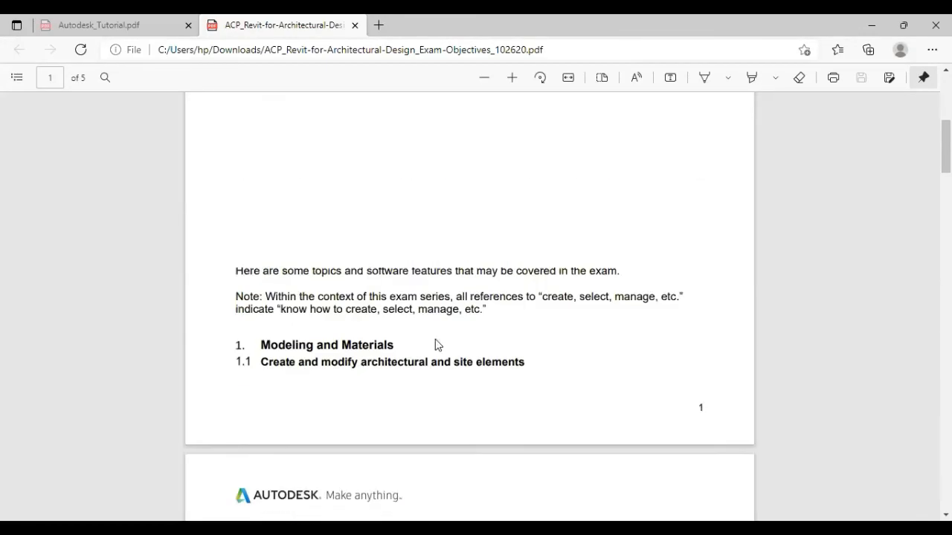
pyautogui.scroll(-3, 437, 344)
pyautogui.scroll(6, 436, 340)
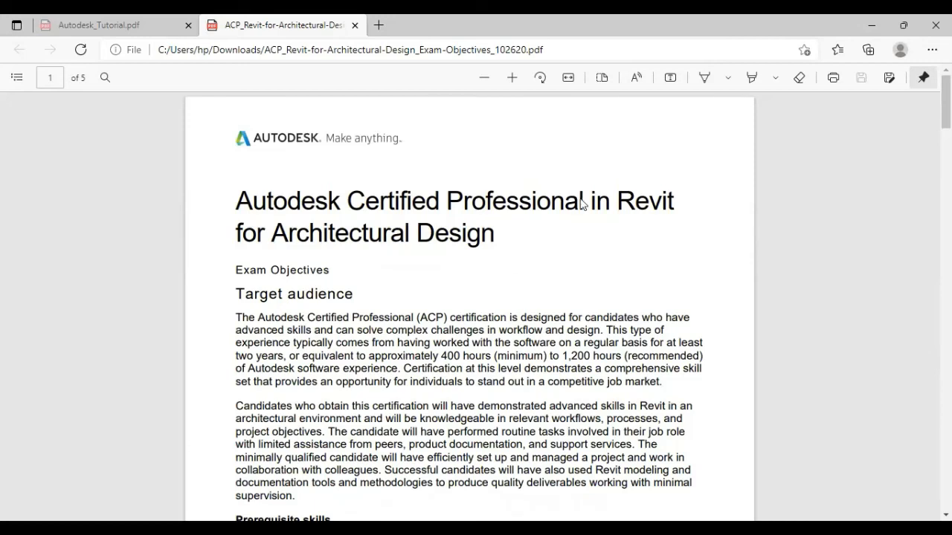
# Step: Switch back to Revit and delete the remaining wall in the Level 1 Rentable area plan
pyautogui.hotkey('alt', 'Tab')
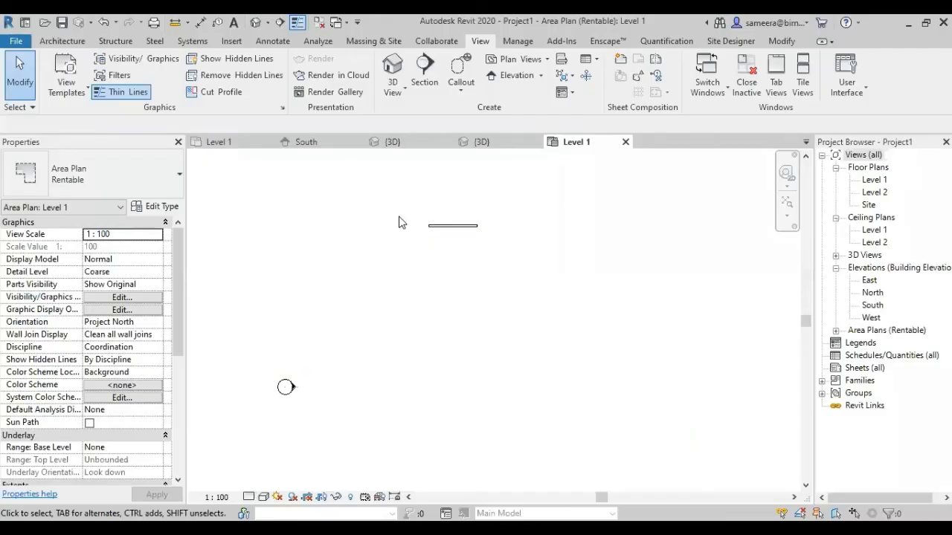
pyautogui.moveTo(400, 207); pyautogui.dragTo(531, 290)
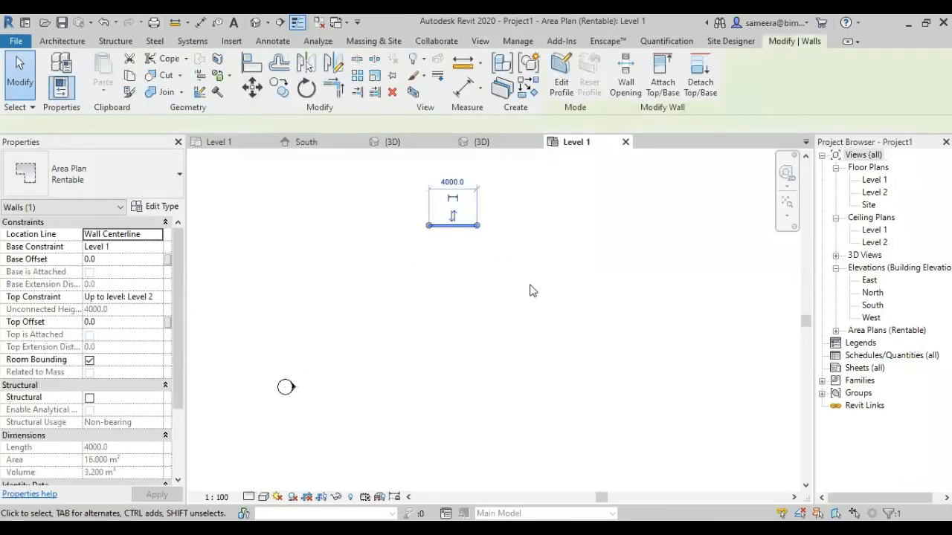
pyautogui.press('Delete')
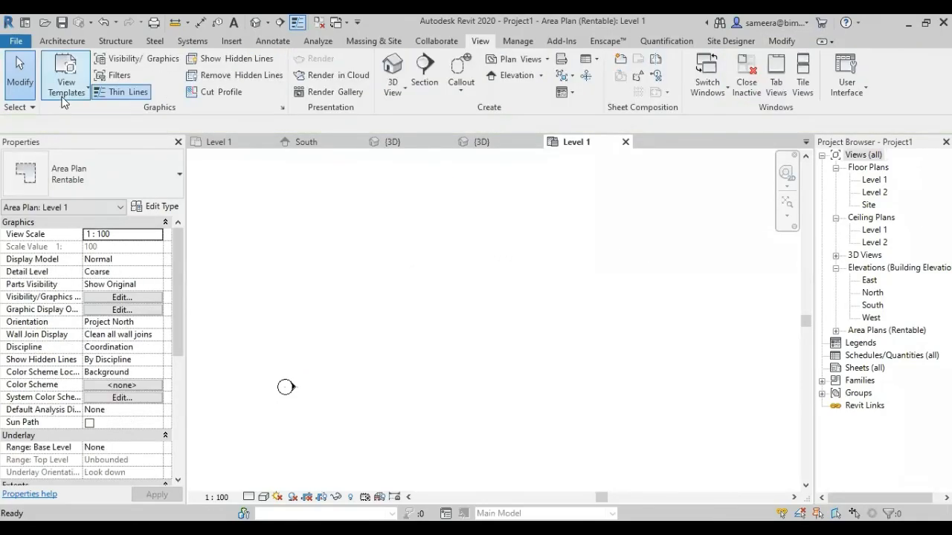
pyautogui.scroll(-3, 366, 202)
pyautogui.moveTo(403, 240); pyautogui.dragTo(419, 274, button='middle')
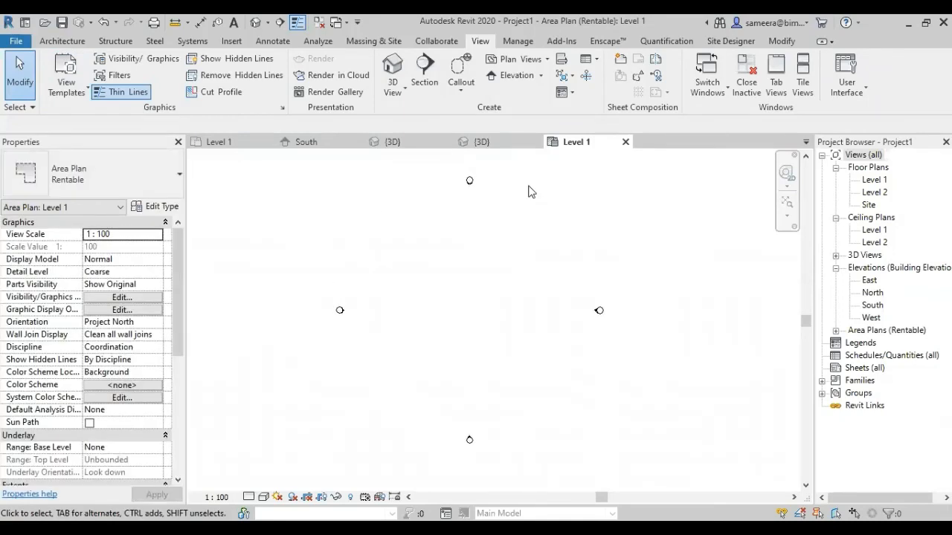